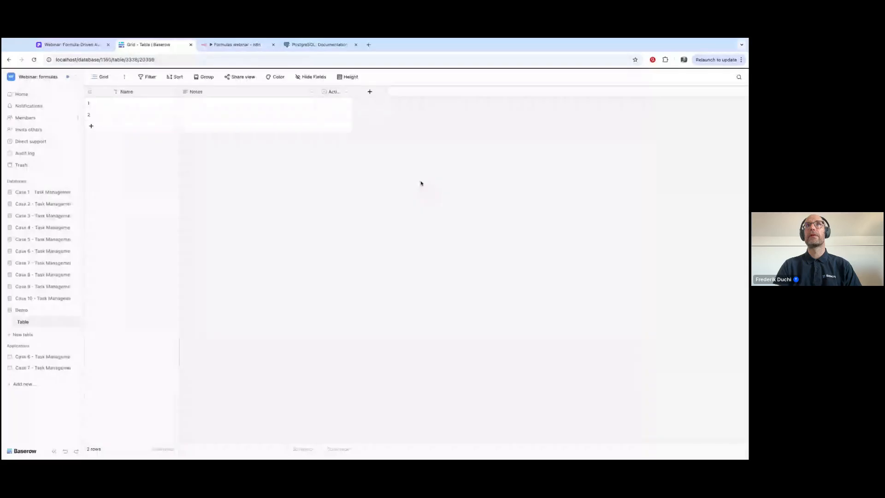
# - Change the Active field into a Formula field and rename it "Formula demo"
pyautogui.click(346, 92)
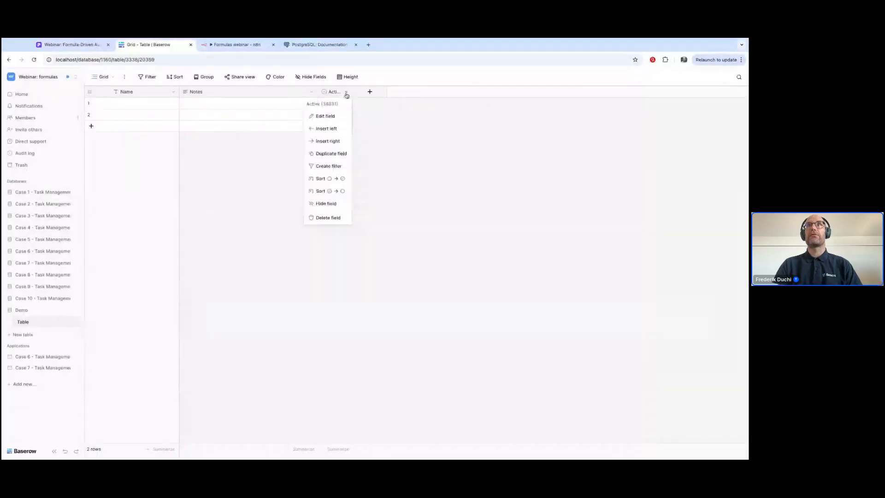
pyautogui.click(326, 117)
pyautogui.click(342, 151)
pyautogui.write('for')
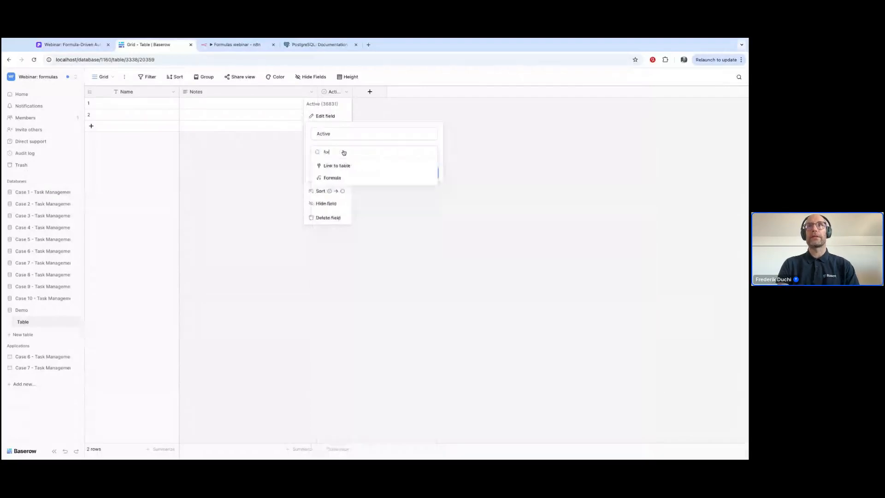
pyautogui.click(331, 178)
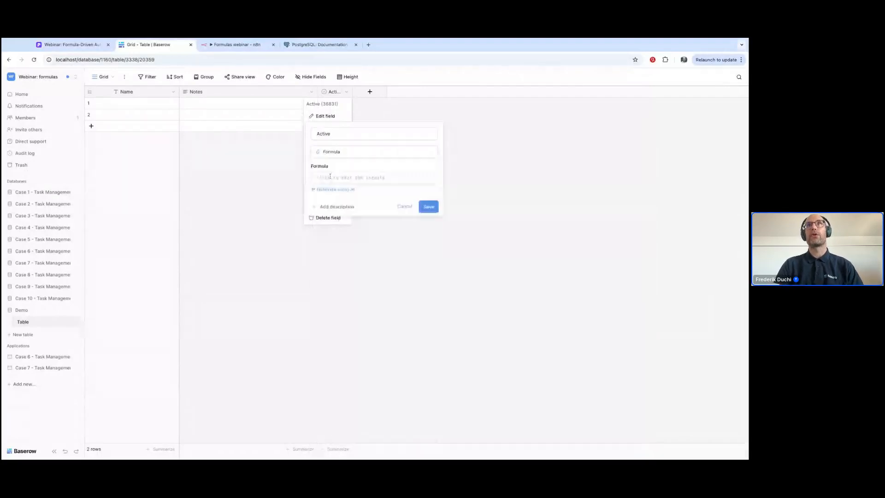
pyautogui.doubleClick(332, 137)
pyautogui.write('Formula')
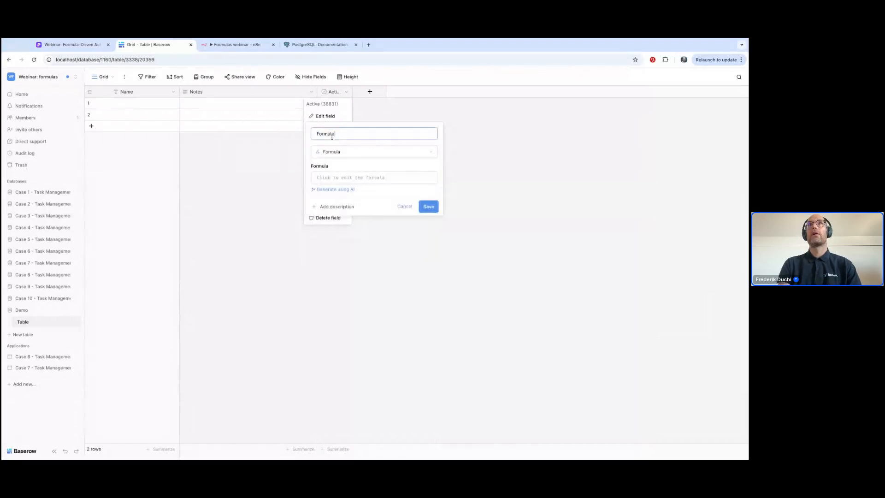
pyautogui.write(' demo')
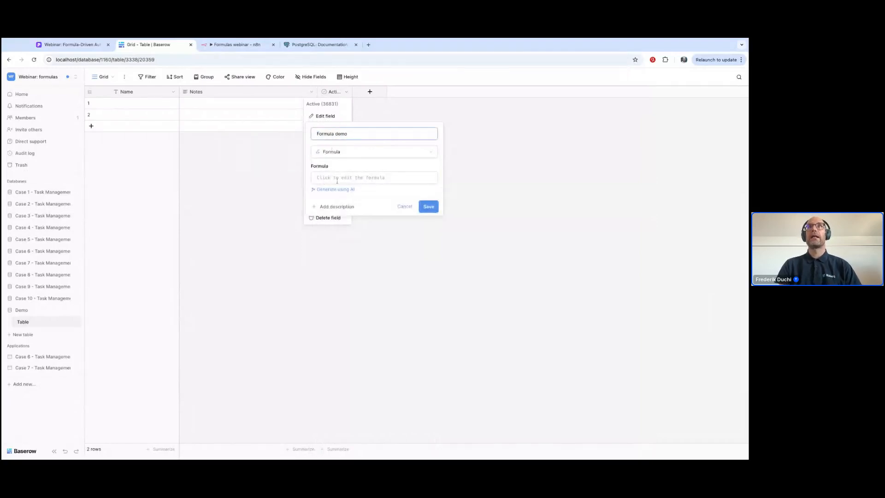
# - Browse the available functions, enter the formula contains('This is a demo','demo'), and save the field
pyautogui.click(321, 180)
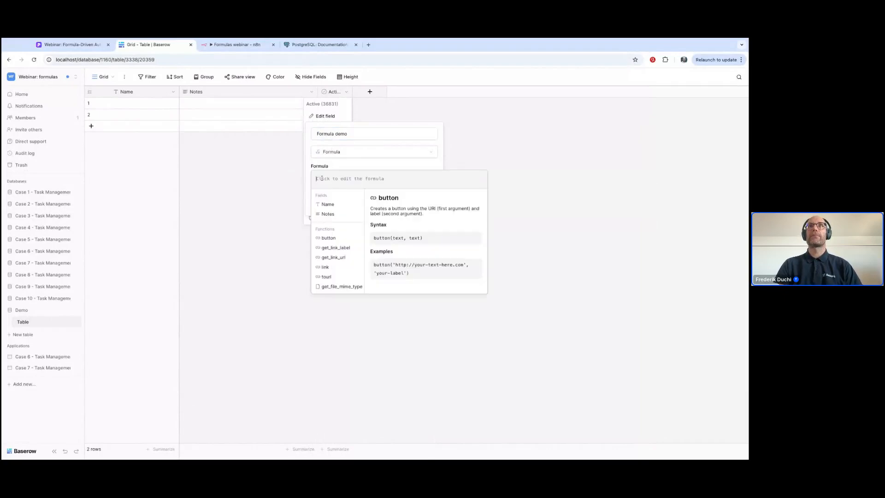
pyautogui.scroll(-8, 335, 258)
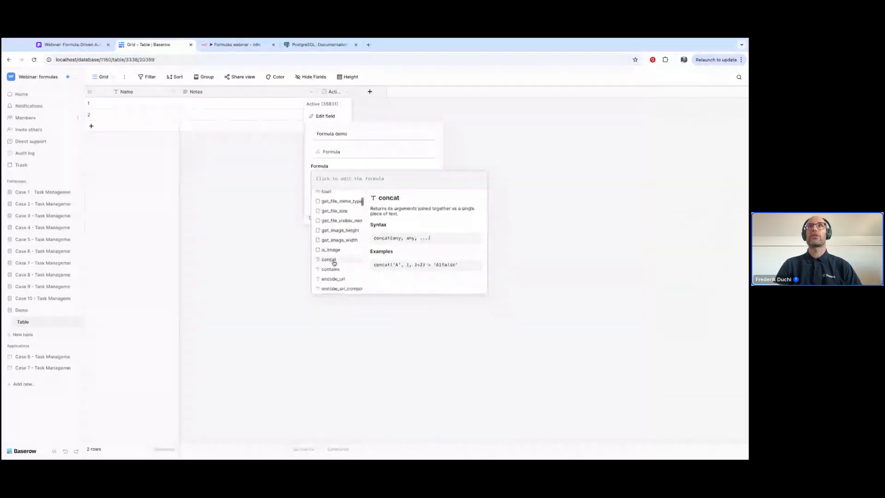
pyautogui.scroll(-10, 335, 263)
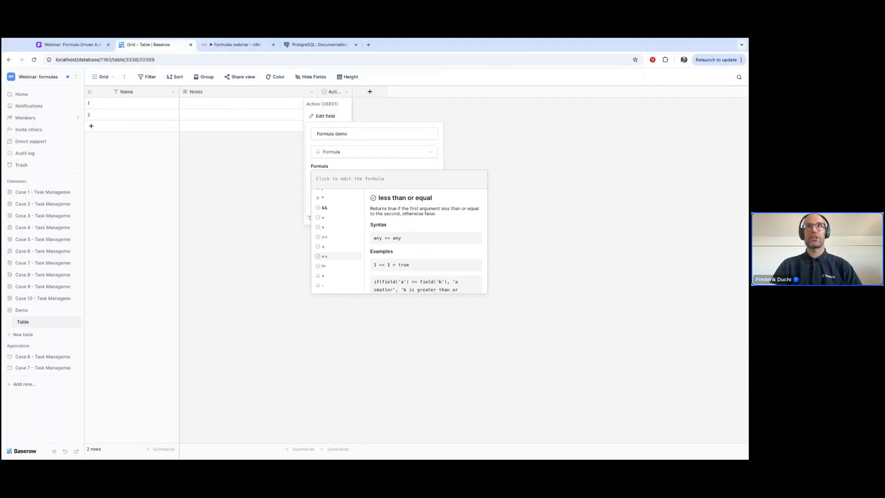
pyautogui.write('conta')
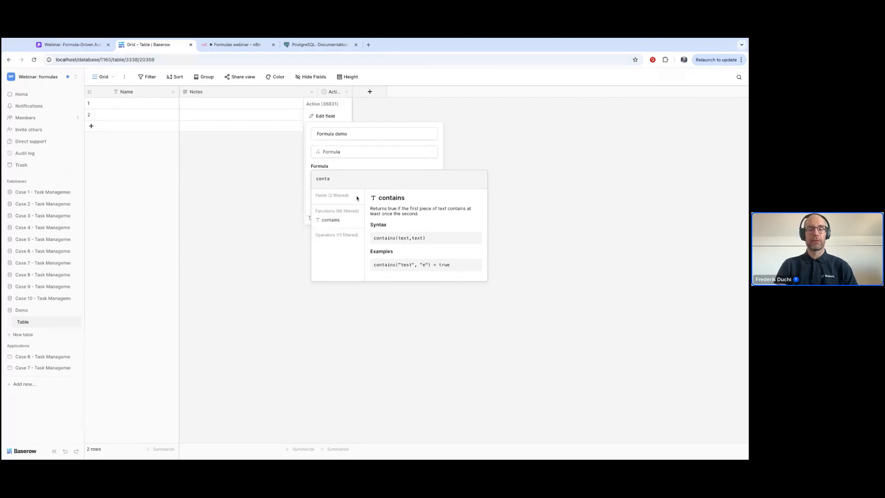
pyautogui.write('ins(')
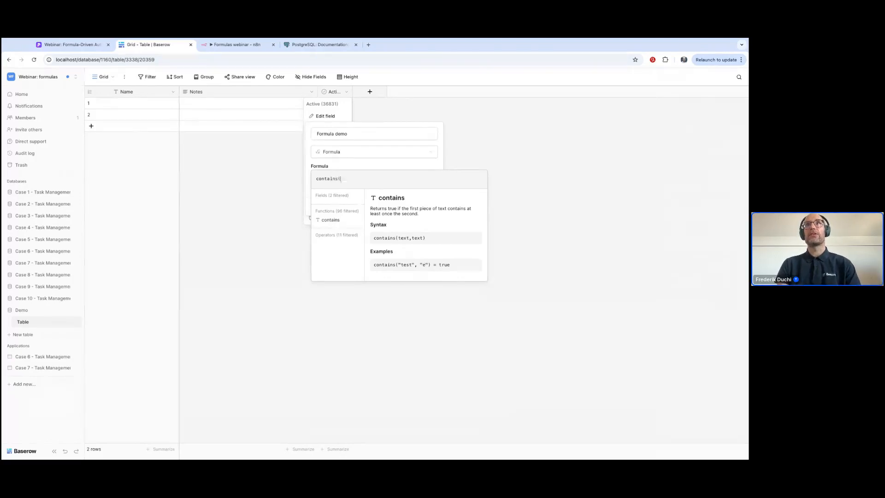
pyautogui.write("'This is a demo")
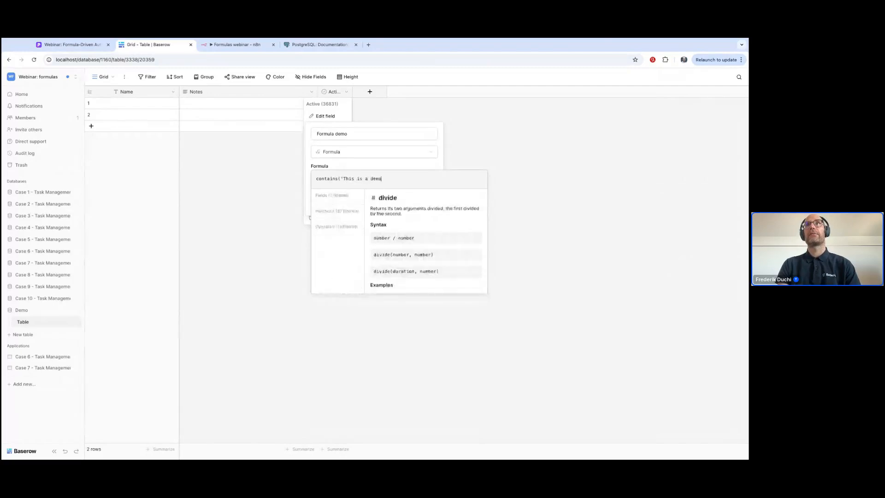
pyautogui.write("','demo')")
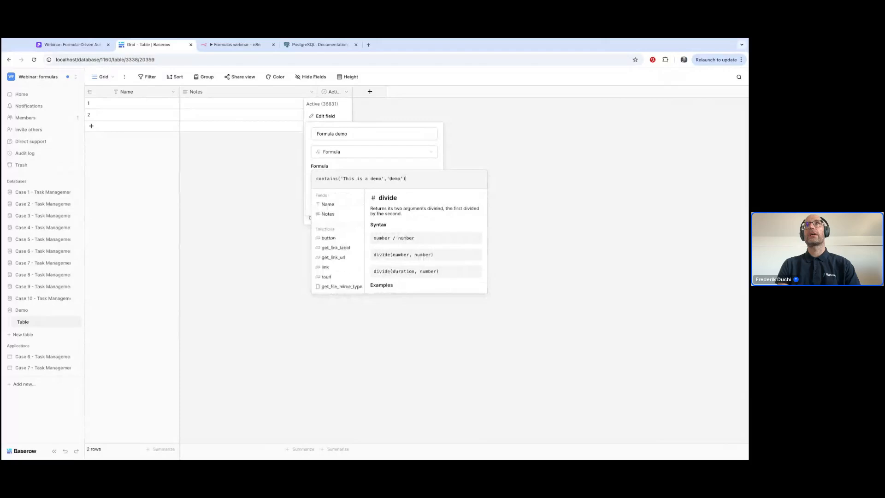
pyautogui.click(429, 216)
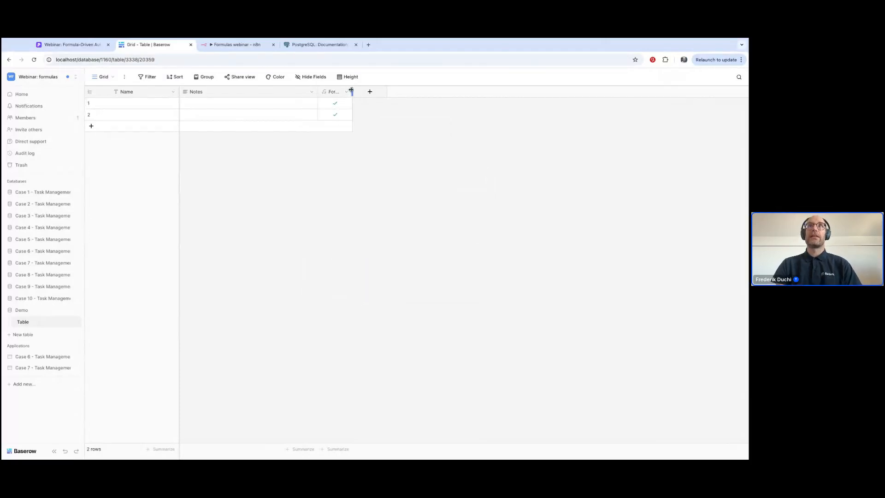
# - Widen the Formula demo column to fit its full name and add three empty rows to the table
pyautogui.moveTo(353, 90); pyautogui.dragTo(376, 91)
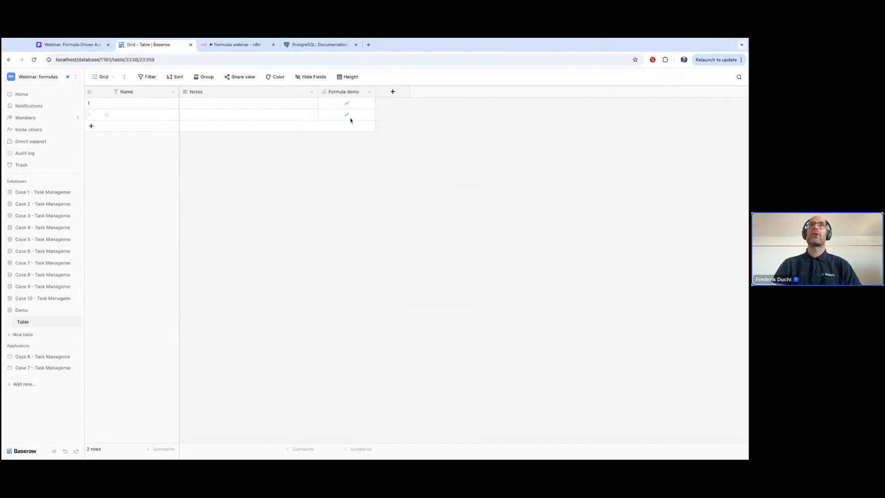
pyautogui.click(106, 126)
pyautogui.click(105, 138)
pyautogui.click(105, 149)
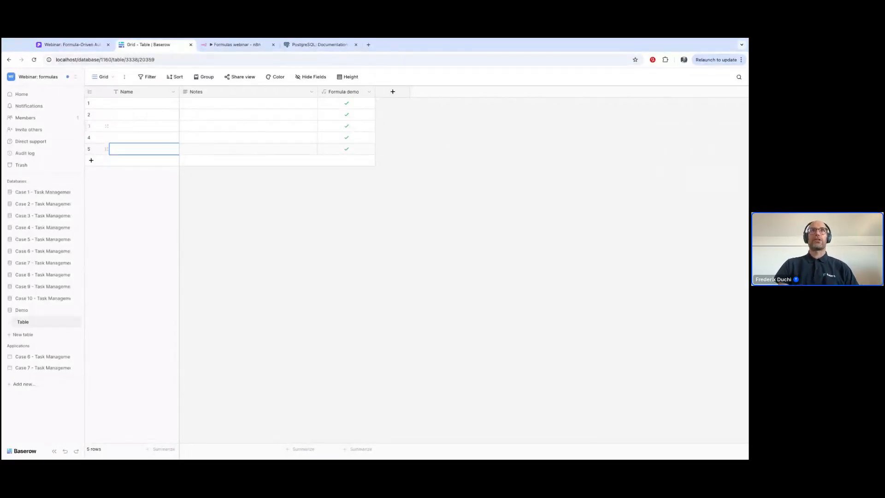
# - Switch to the webinar presentation and go through the slides on function arguments and nested functions
pyautogui.click(69, 44)
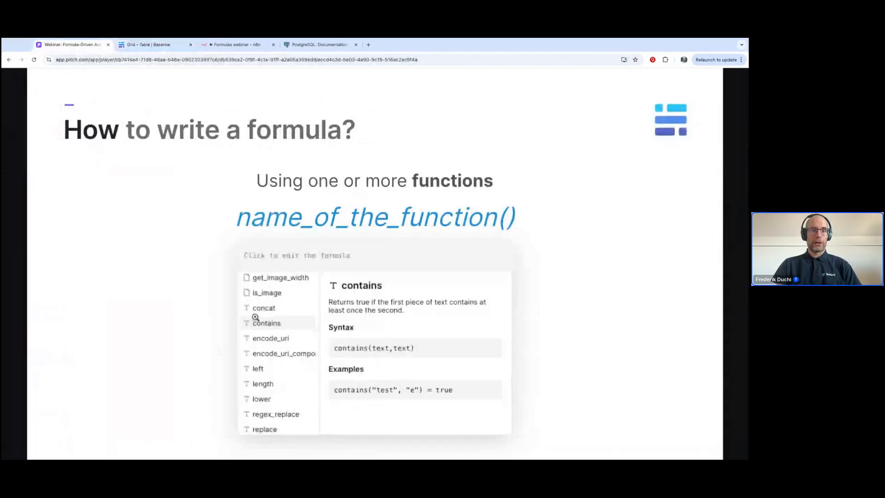
pyautogui.press('Right')
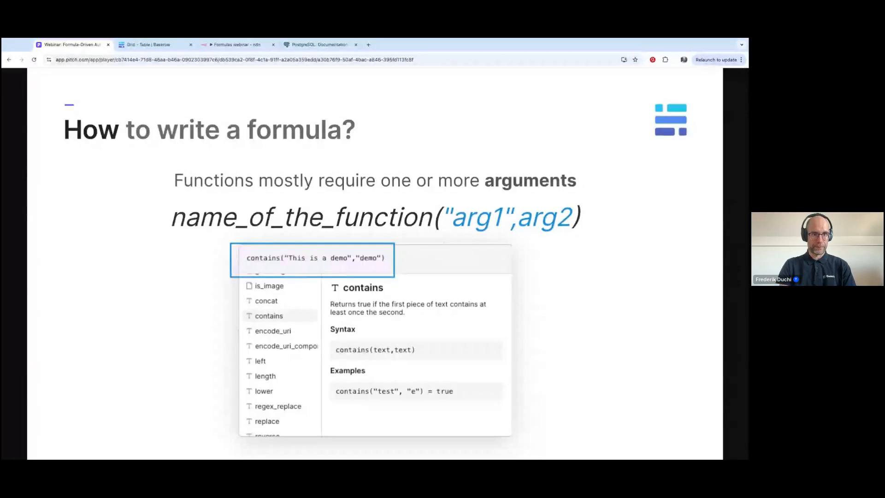
pyautogui.press('Right')
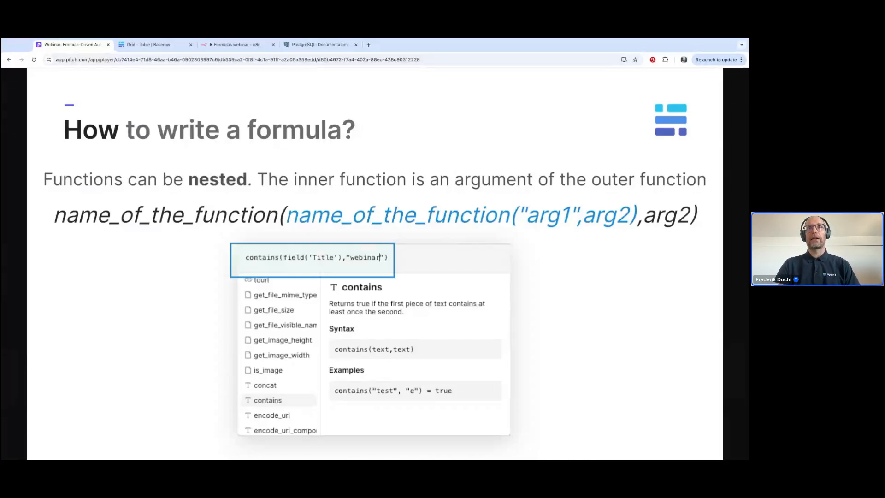
# - Switch back to the Baserow table and fill Name with "This is a demo" in row 1 and "This not" in row 2
pyautogui.click(155, 46)
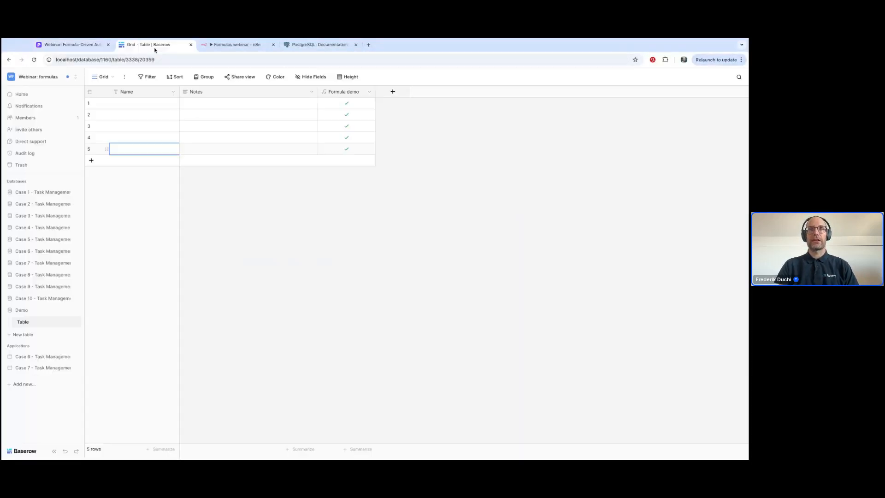
pyautogui.click(369, 92)
pyautogui.click(134, 107)
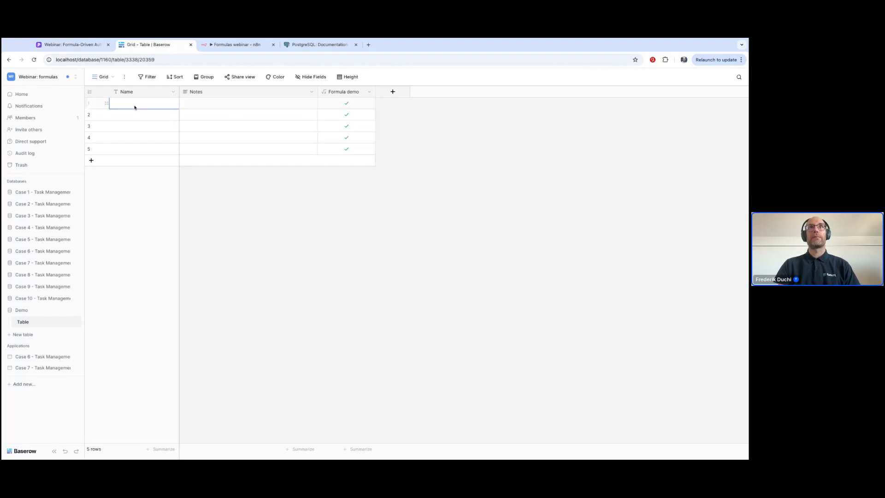
pyautogui.write('This is')
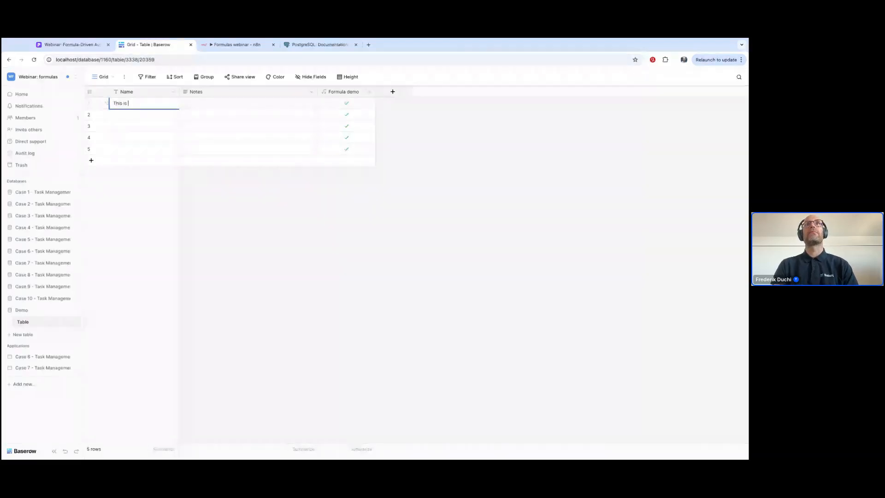
pyautogui.write(' a d')
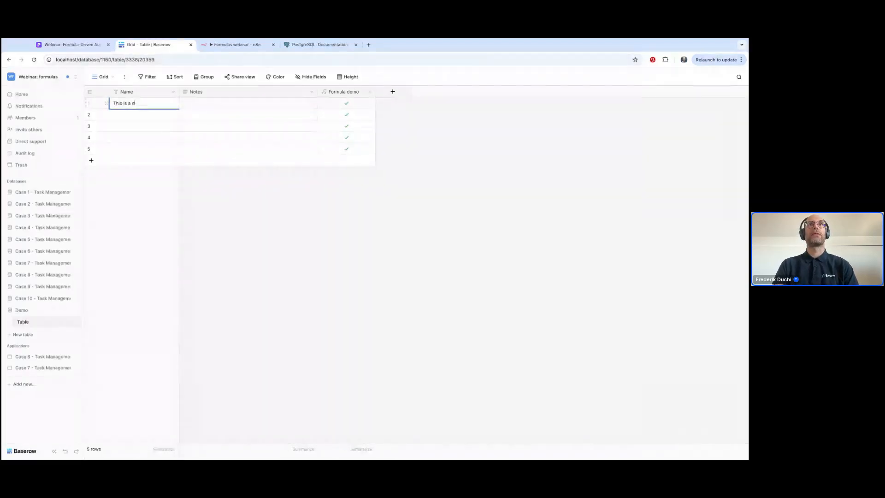
pyautogui.write('meoemo')
pyautogui.press('Return')
pyautogui.write('This not')
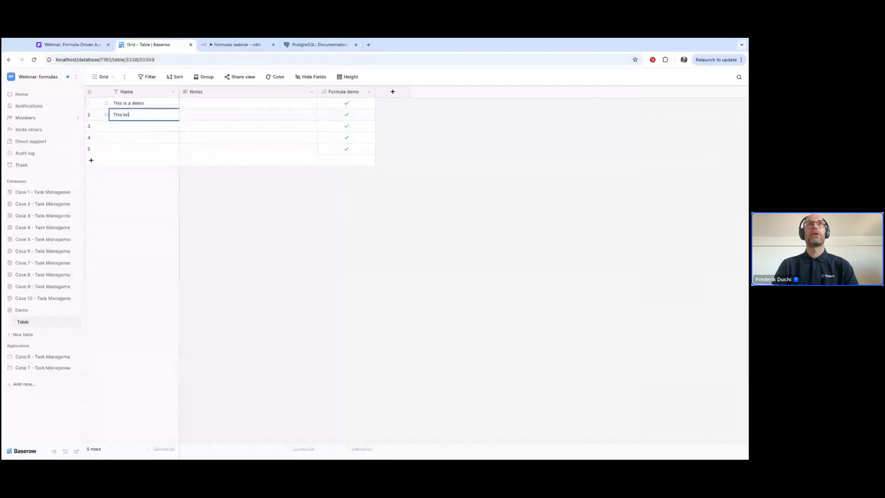
pyautogui.press('Return')
# - Fill the Name cells of rows 3 to 5 with "demo", "dmo" and "not dmo"
pyautogui.write('demo')
pyautogui.press('Return')
pyautogui.write('d')
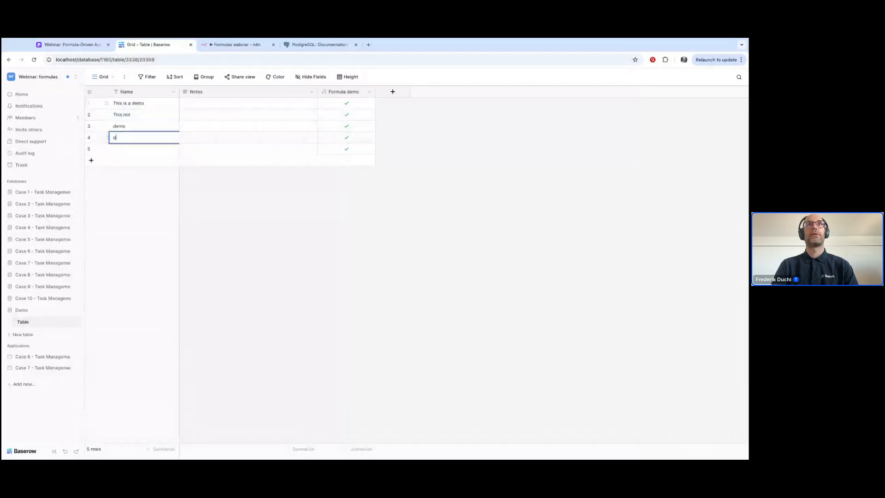
pyautogui.write('mo')
pyautogui.press('Return')
pyautogui.write('not ')
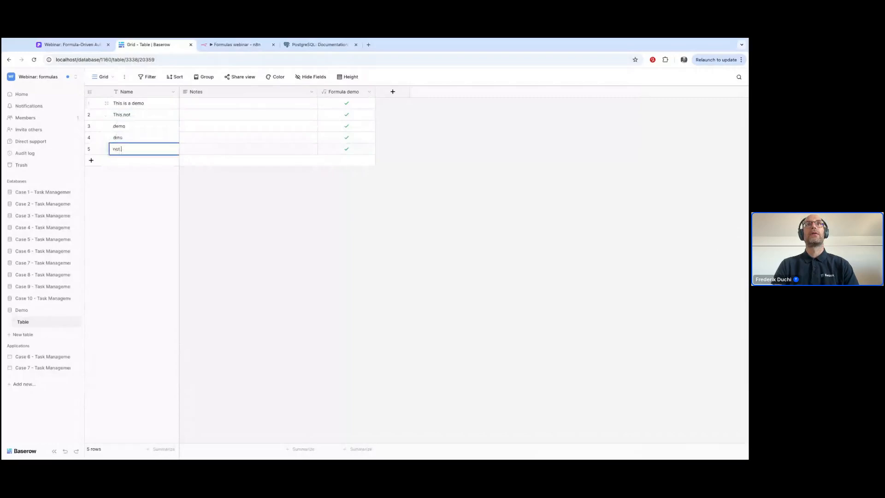
pyautogui.write('dmo')
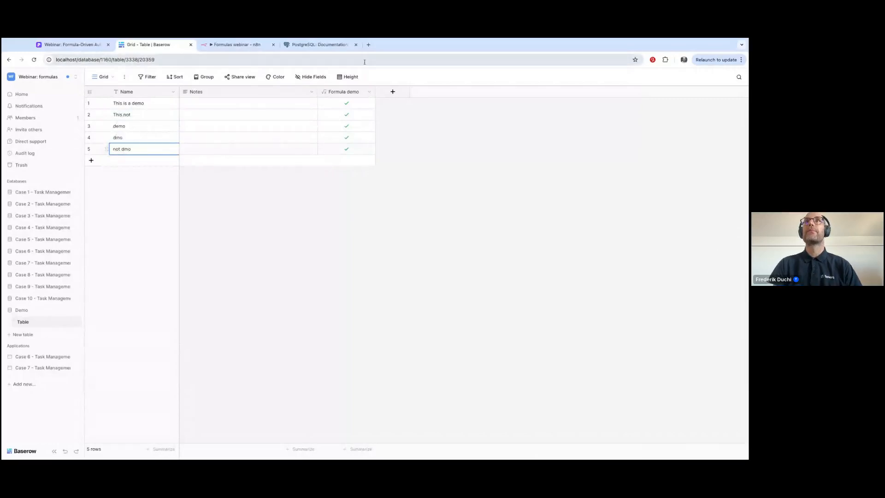
# - Edit the Formula demo field, replacing the contains function's first argument with a reference to the Name field
pyautogui.click(368, 92)
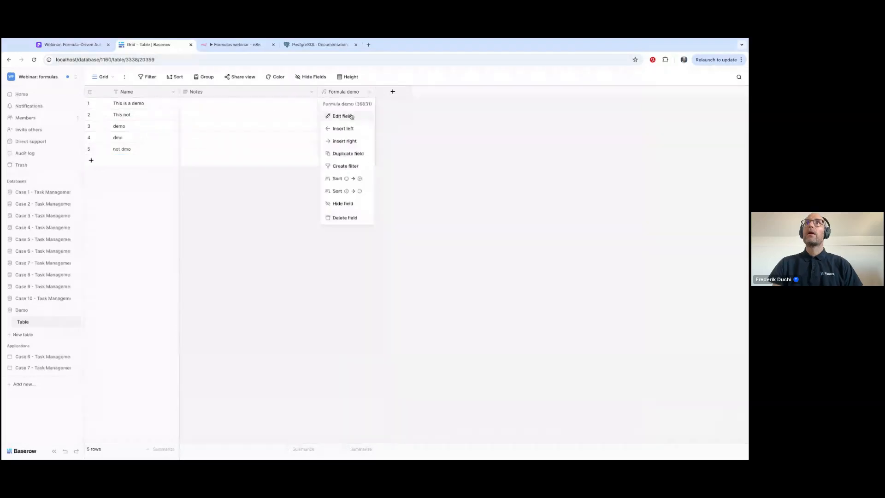
pyautogui.click(352, 117)
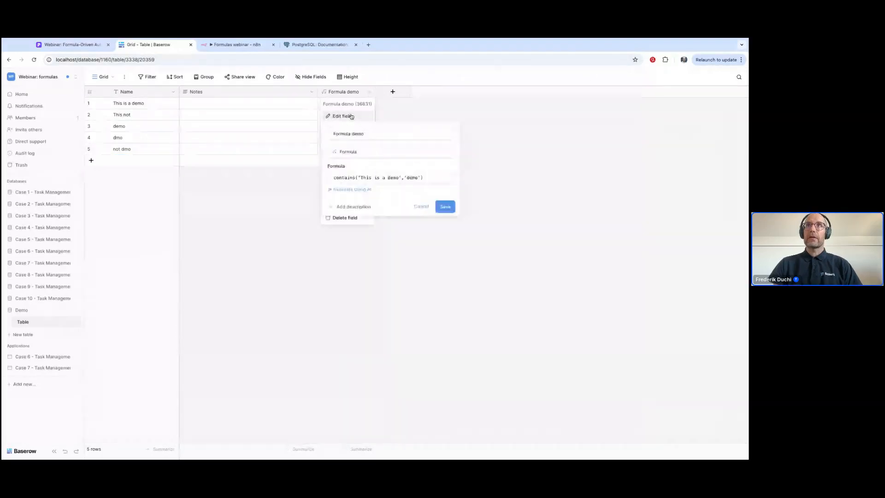
pyautogui.click(349, 177)
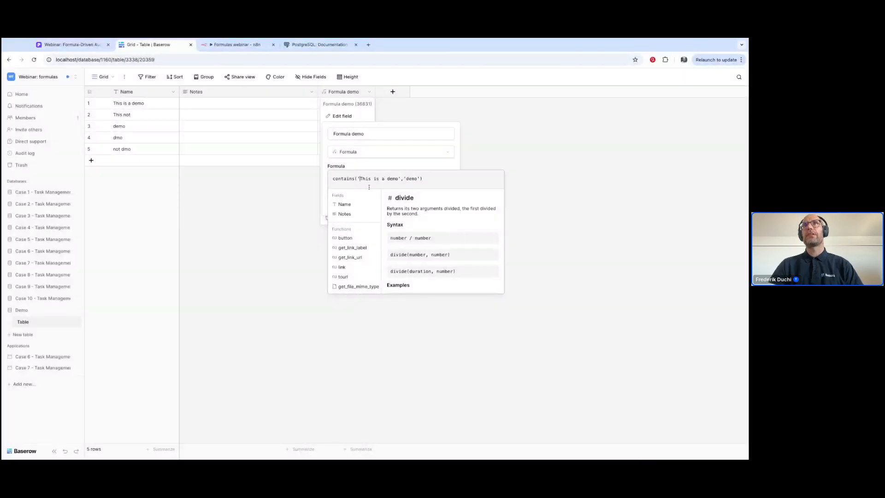
pyautogui.moveTo(358, 178); pyautogui.dragTo(401, 179)
pyautogui.click(344, 205)
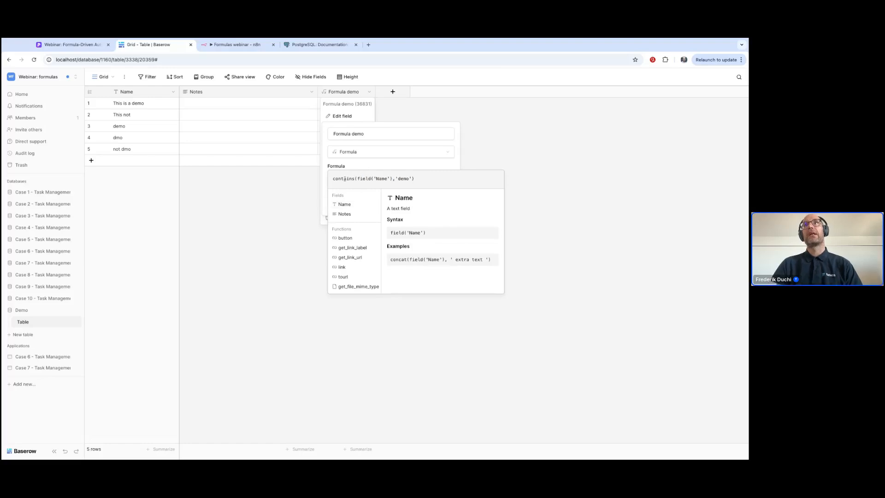
# - Examine the nested field function, its 'Name' argument and the complete field('Name') expression within the formula
pyautogui.doubleClick(361, 178)
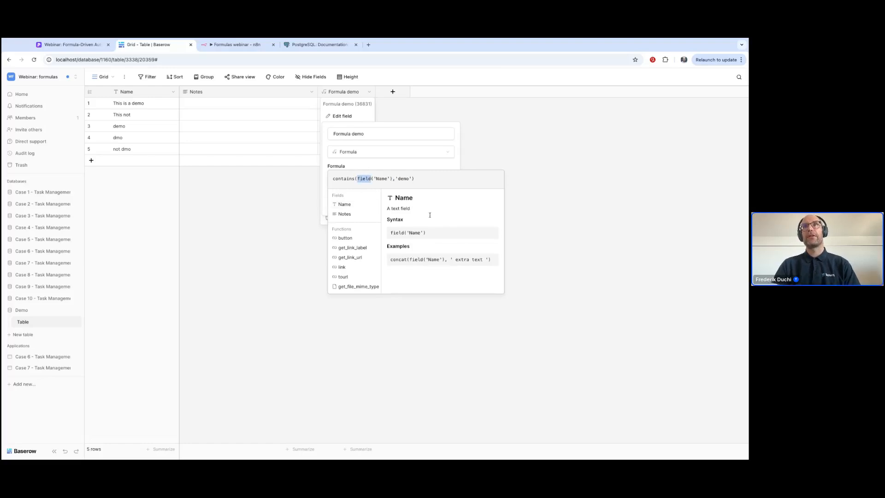
pyautogui.click(377, 179)
pyautogui.moveTo(376, 178); pyautogui.dragTo(387, 179)
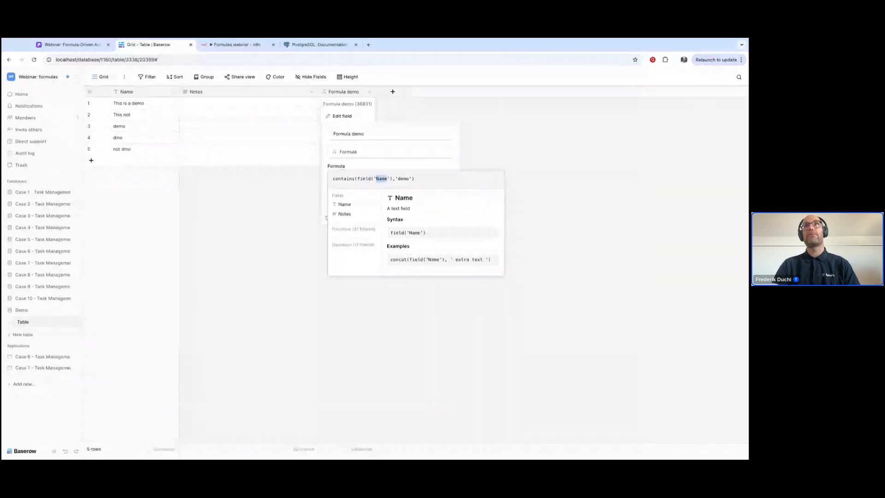
pyautogui.click(376, 178)
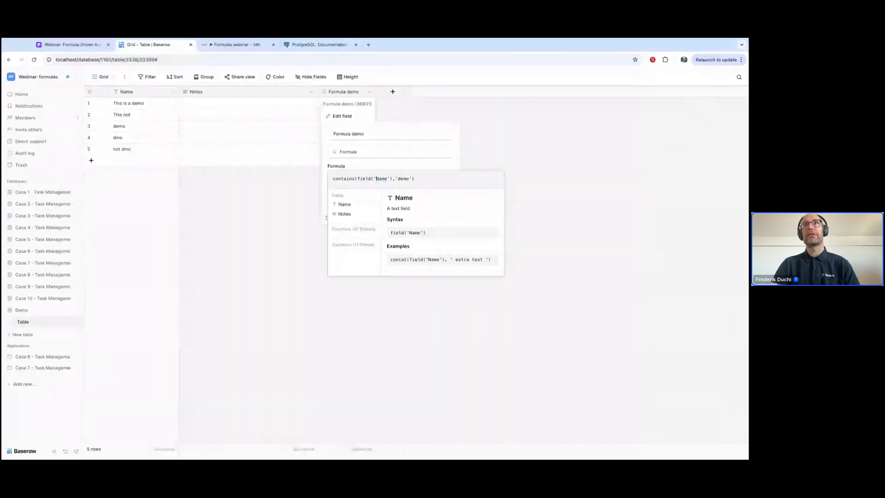
pyautogui.click(360, 179)
pyautogui.click(358, 178)
pyautogui.moveTo(358, 179); pyautogui.dragTo(392, 178)
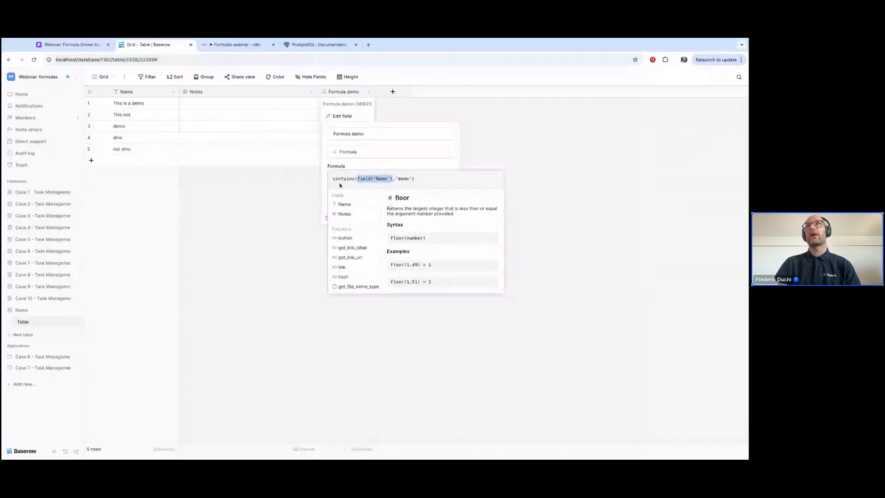
# - Finish the formula contains(field('Name'),'demo') and save the Formula demo field
pyautogui.click(419, 179)
pyautogui.press('Return')
pyautogui.click(450, 217)
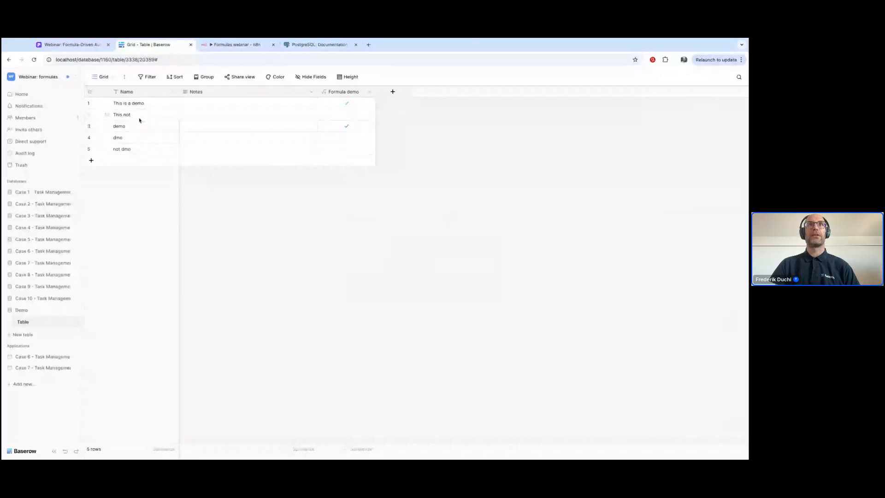
# - Change the Name cell of row 5 to "not demo"
pyautogui.click(133, 150)
pyautogui.write('n')
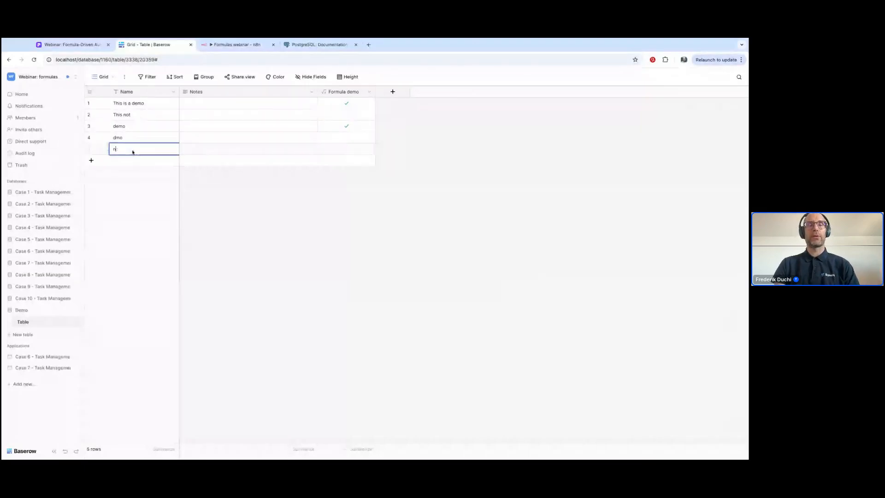
pyautogui.write('ot demo')
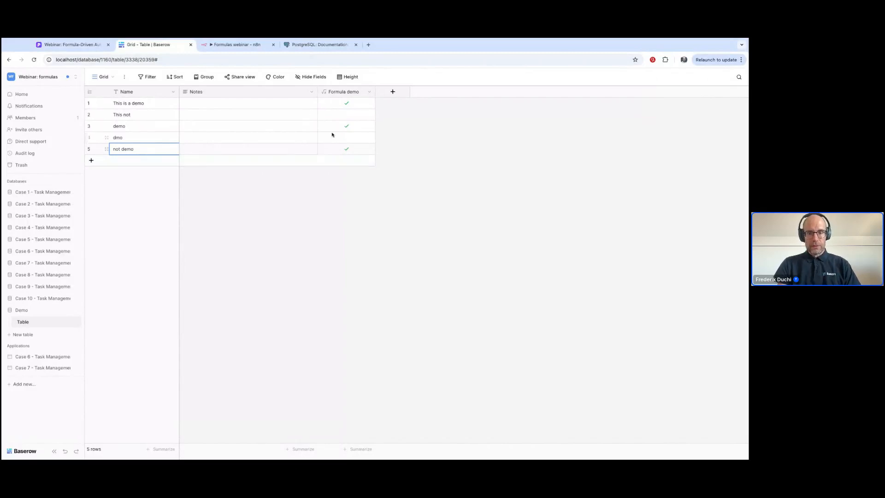
# - Enlarge the page view and review the formula of the Formula demo field, leaving it unedited
pyautogui.click(371, 93)
pyautogui.click(356, 117)
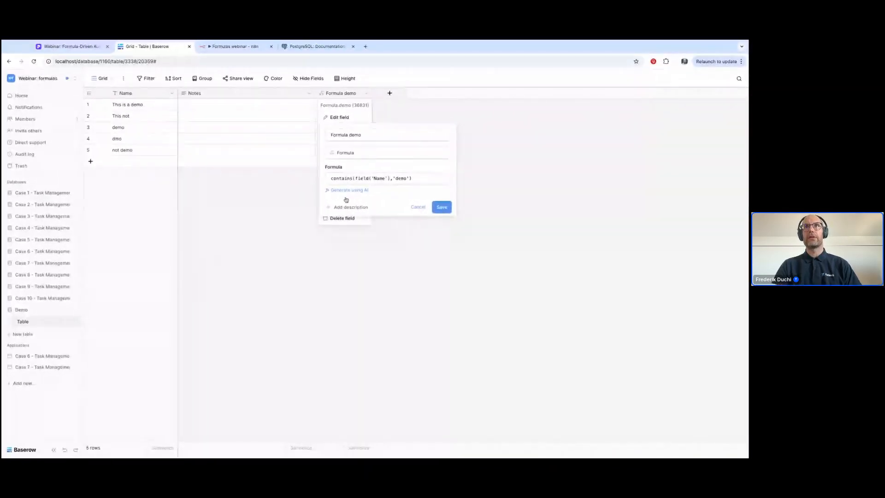
pyautogui.click(617, 83)
pyautogui.hotkey('ctrl', '+')
pyautogui.hotkey('ctrl', '+')
pyautogui.hotkey('ctrl', '+')
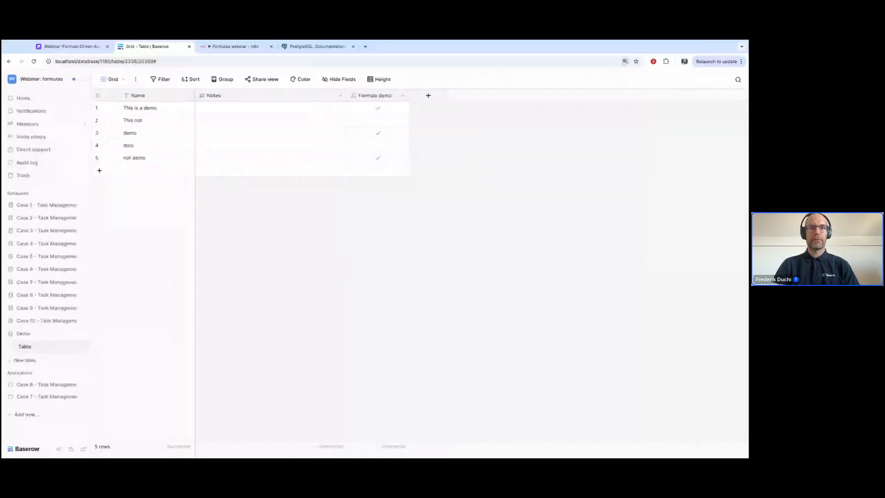
pyautogui.hotkey('ctrl', '+')
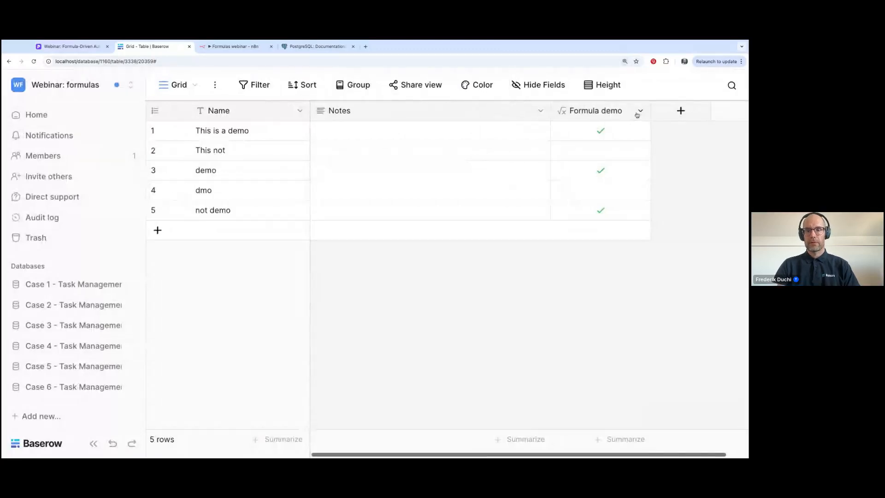
pyautogui.click(639, 111)
pyautogui.click(617, 152)
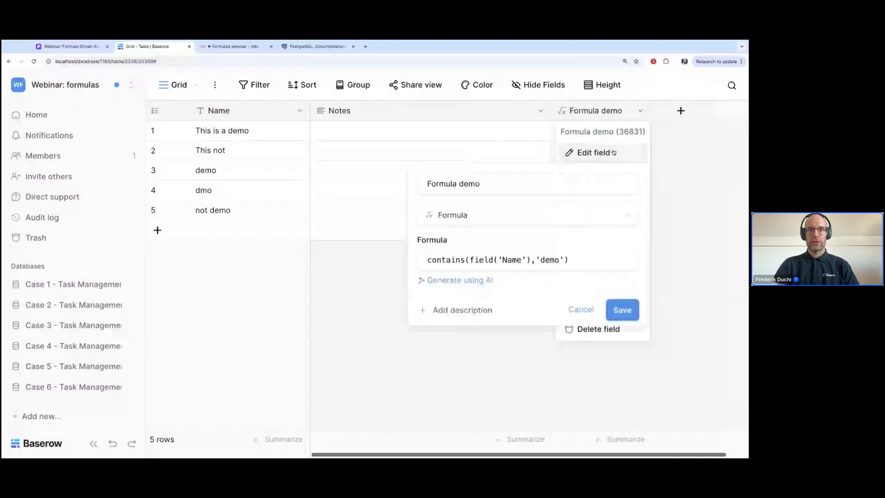
pyautogui.click(664, 263)
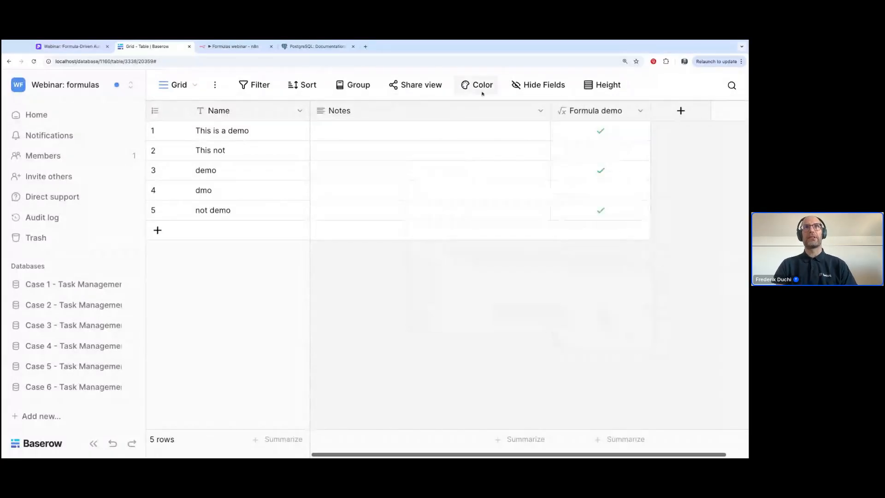
# - Switch to the Pitch webinar presentation and advance past the formulas template slide to the Use Case 1 slide
pyautogui.click(91, 48)
pyautogui.press('Right')
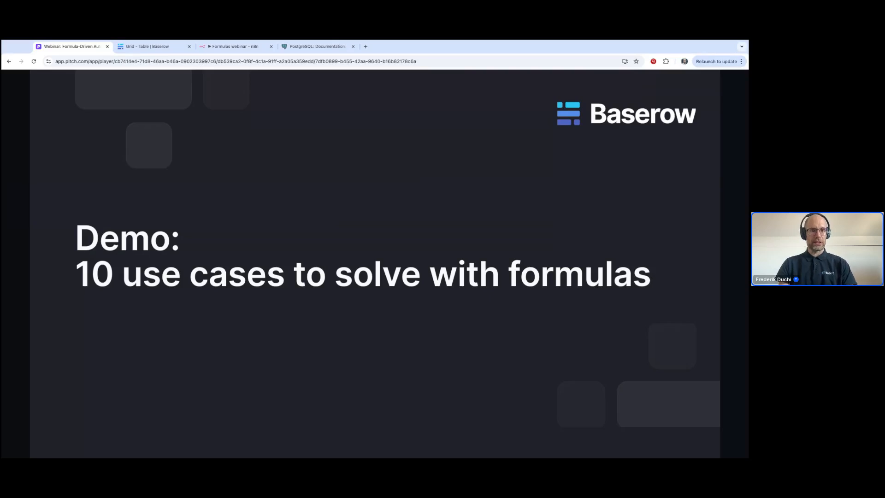
pyautogui.press('Right')
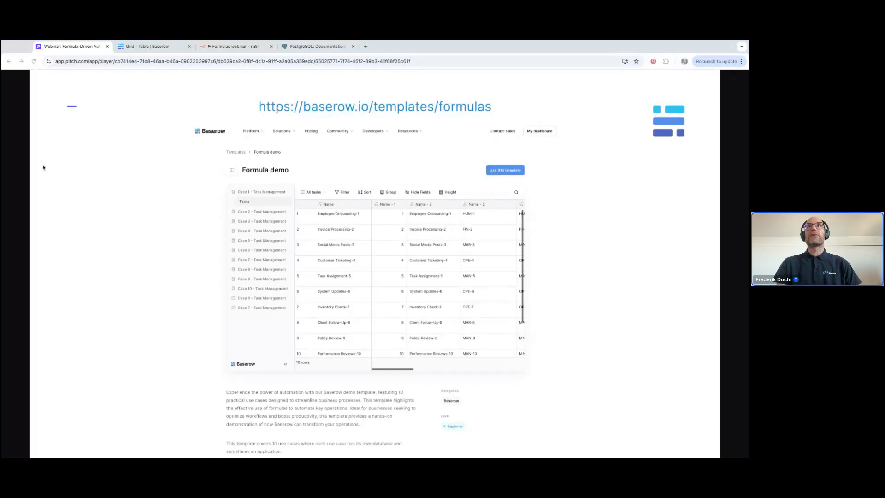
pyautogui.click(159, 48)
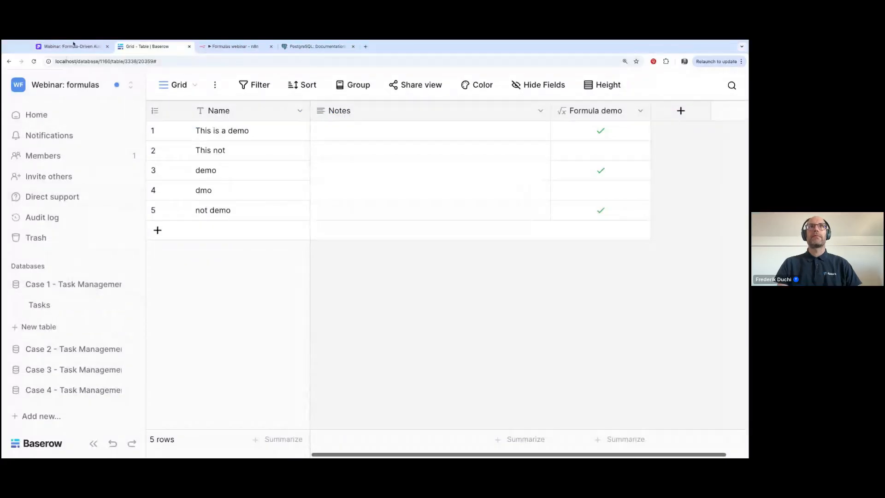
pyautogui.click(74, 47)
pyautogui.press('Right')
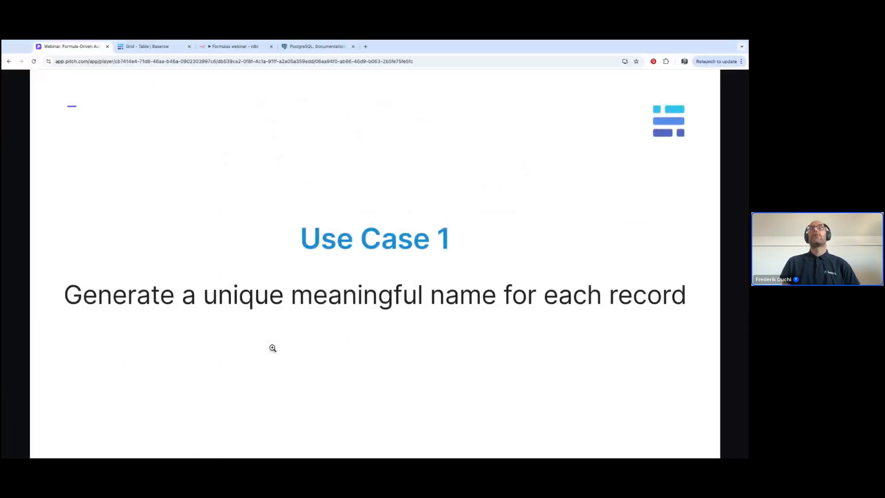
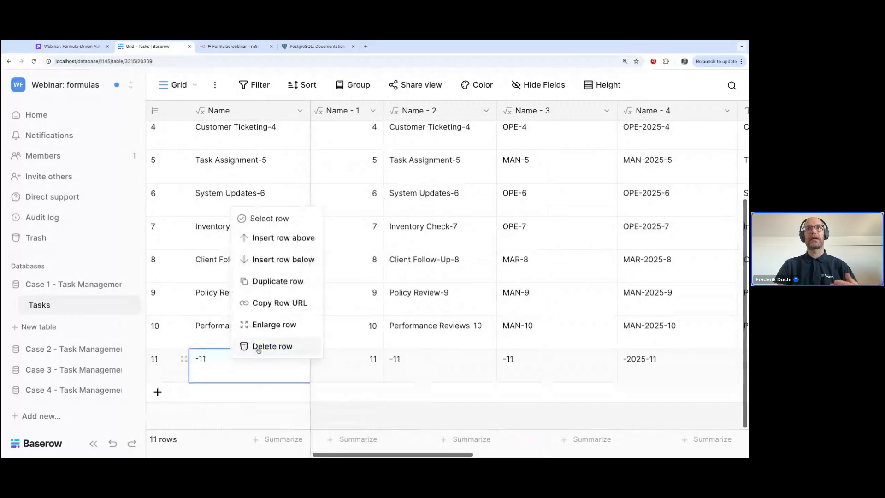
# - Delete row 11 of the Case 1 Tasks table and add a new empty row at the end
pyautogui.click(255, 347)
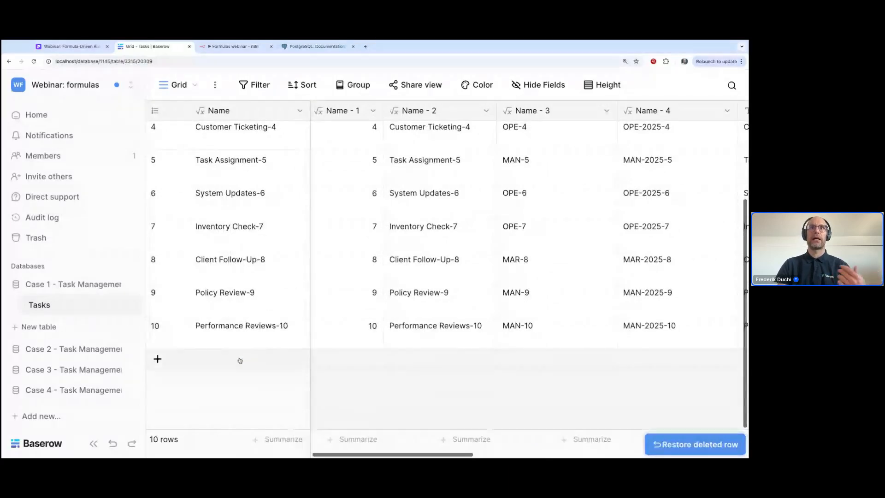
pyautogui.click(241, 360)
pyautogui.click(362, 367)
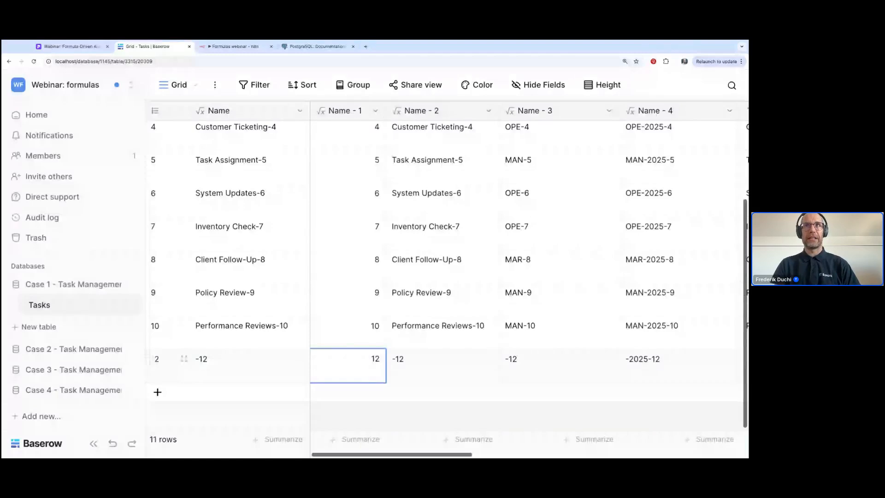
# - Open the formula of the Name - 2 field in the Tasks table for editing
pyautogui.scroll(1, 347, 314)
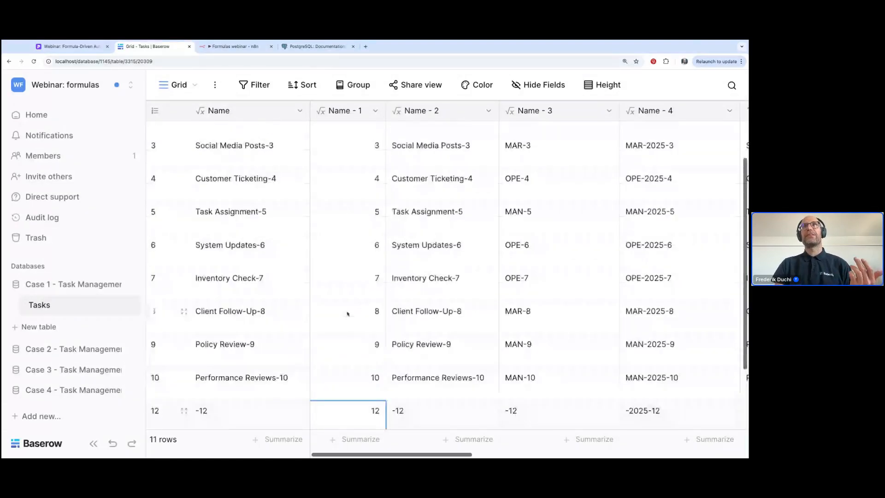
pyautogui.scroll(1, 347, 313)
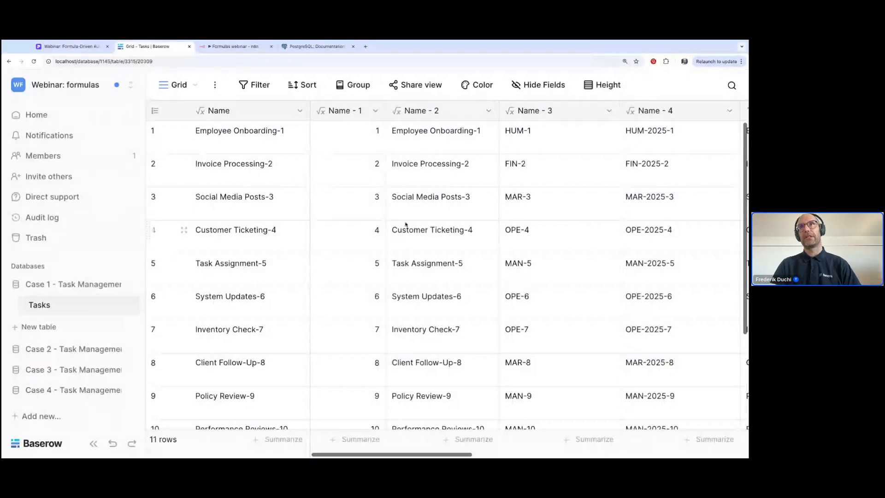
pyautogui.click(488, 112)
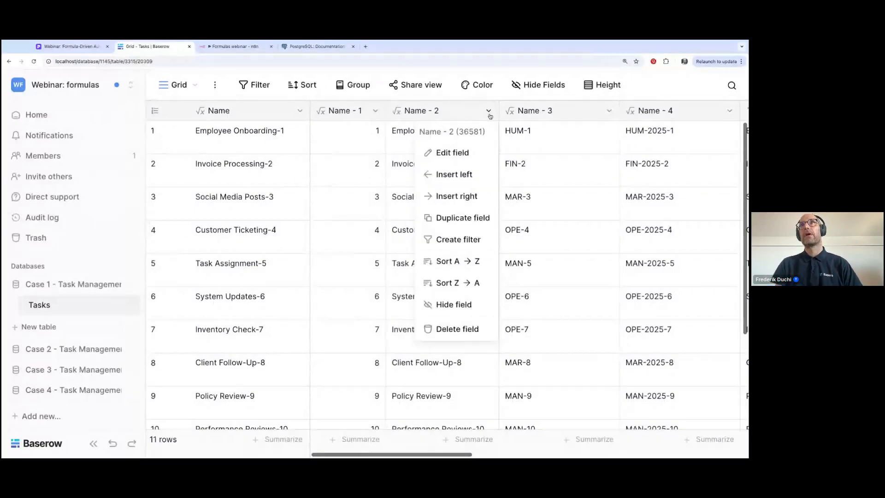
pyautogui.click(452, 154)
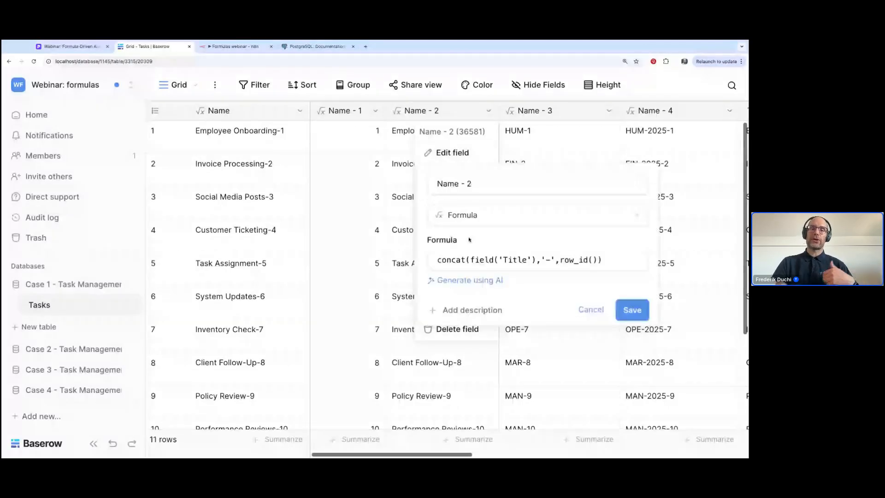
pyautogui.click(443, 259)
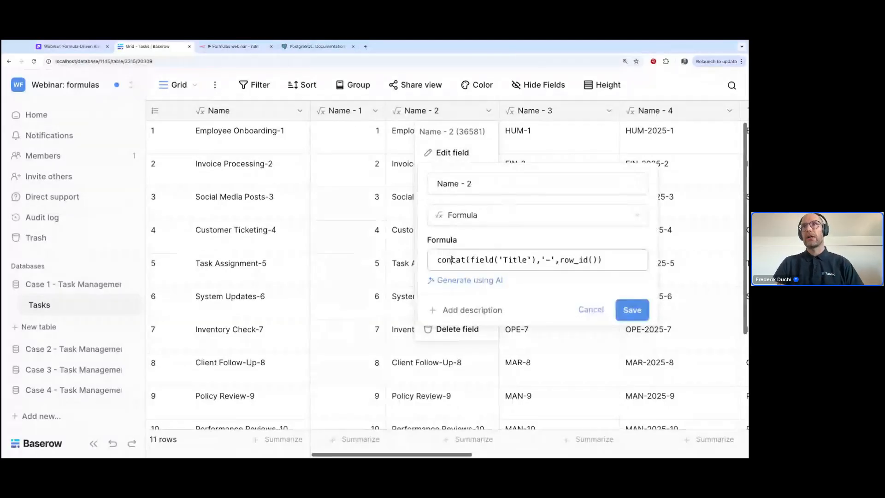
pyautogui.click(452, 255)
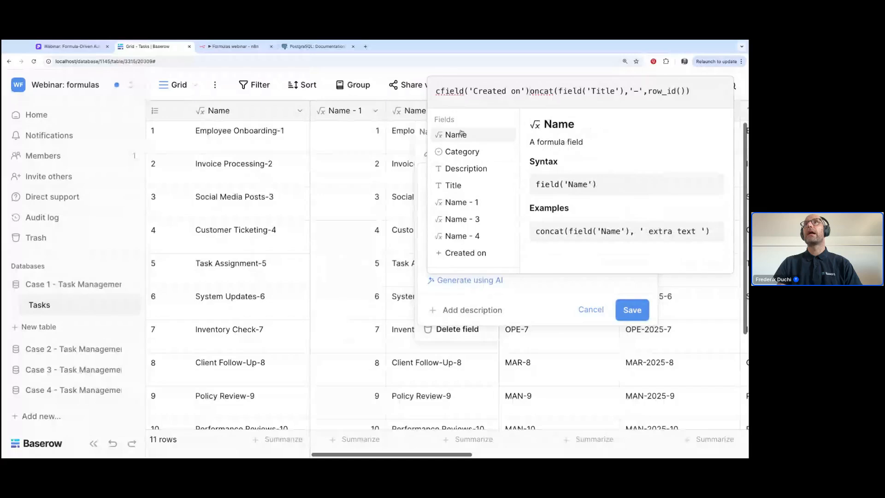
# - Remove the stray field('Created on') reference from the start of the Name - 2 formula
pyautogui.click(441, 91)
pyautogui.hotkey('shift', 'Right')
pyautogui.hotkey('shift', 'Right')
pyautogui.hotkey('shift', 'Right')
pyautogui.hotkey('shift', 'Right')
pyautogui.hotkey('shift', 'Right')
pyautogui.hotkey('shift', 'Right')
pyautogui.hotkey('shift', 'Right')
pyautogui.hotkey('shift', 'Right')
pyautogui.hotkey('shift', 'Right')
pyautogui.hotkey('shift', 'Right')
pyautogui.hotkey('shift', 'Right')
pyautogui.hotkey('shift', 'Right')
pyautogui.hotkey('shift', 'Right')
pyautogui.hotkey('shift', 'Right')
pyautogui.hotkey('shift', 'Right')
pyautogui.hotkey('shift', 'Right')
pyautogui.hotkey('shift', 'Right')
pyautogui.hotkey('shift', 'Right')
pyautogui.hotkey('shift', 'Right')
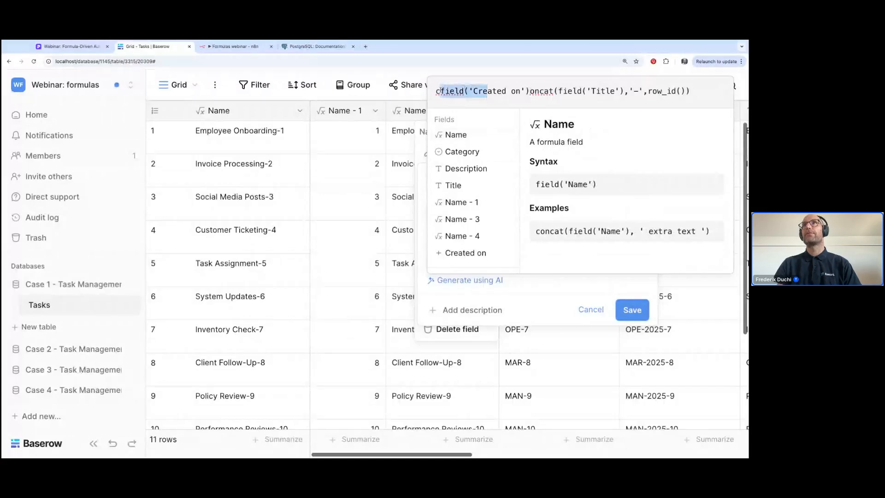
pyautogui.press('BackSpace')
# - Examine the concat function and its arguments field('Title'), '-' and row_id() in the Name - 2 formula, then close the formula editor
pyautogui.press('Left')
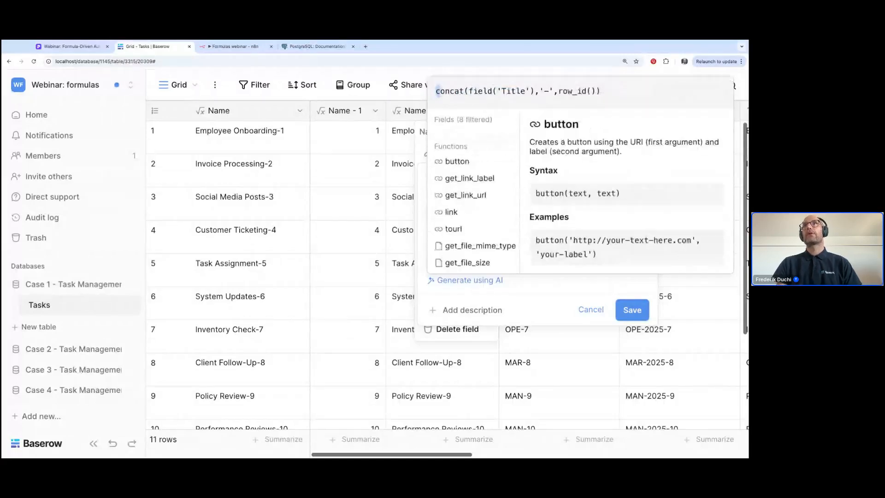
pyautogui.hotkey('shift', 'Right')
pyautogui.hotkey('shift', 'Right')
pyautogui.hotkey('shift', 'Right')
pyautogui.hotkey('shift', 'Right')
pyautogui.hotkey('shift', 'Right')
pyautogui.hotkey('shift', 'Right')
pyautogui.hotkey('shift', 'Right')
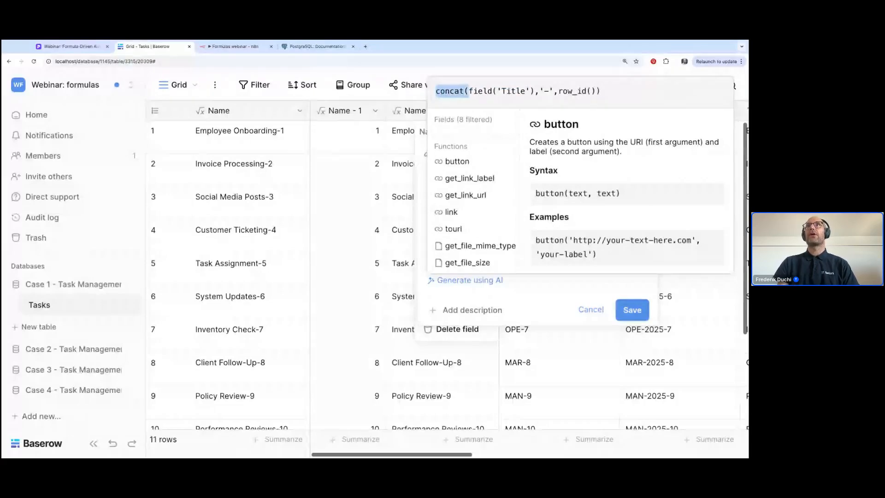
pyautogui.press('Right')
pyautogui.hotkey('shift', 'Right')
pyautogui.hotkey('shift', 'Right')
pyautogui.hotkey('shift', 'Right')
pyautogui.hotkey('shift', 'Right')
pyautogui.hotkey('shift', 'Right')
pyautogui.hotkey('shift', 'Right')
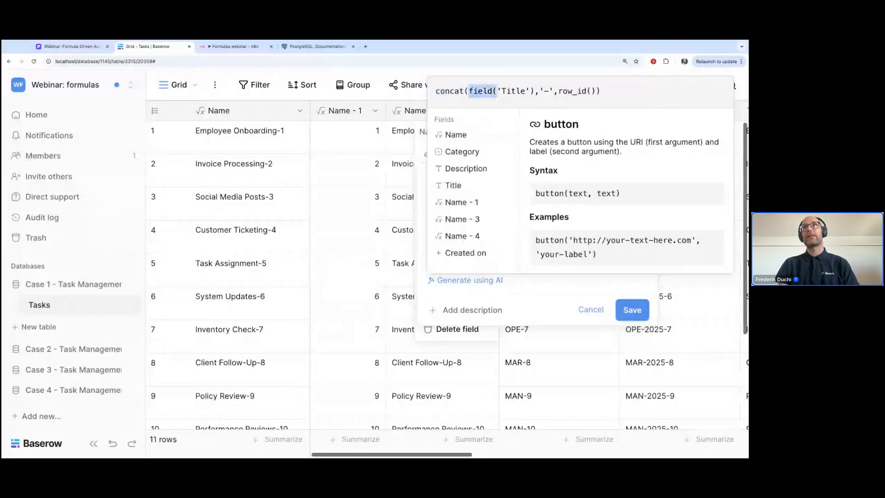
pyautogui.hotkey('shift', 'Right')
pyautogui.hotkey('shift', 'Right')
pyautogui.hotkey('shift', 'Right')
pyautogui.hotkey('shift', 'Right')
pyautogui.hotkey('shift', 'Right')
pyautogui.hotkey('shift', 'Right')
pyautogui.hotkey('shift', 'Right')
pyautogui.hotkey('shift', 'Right')
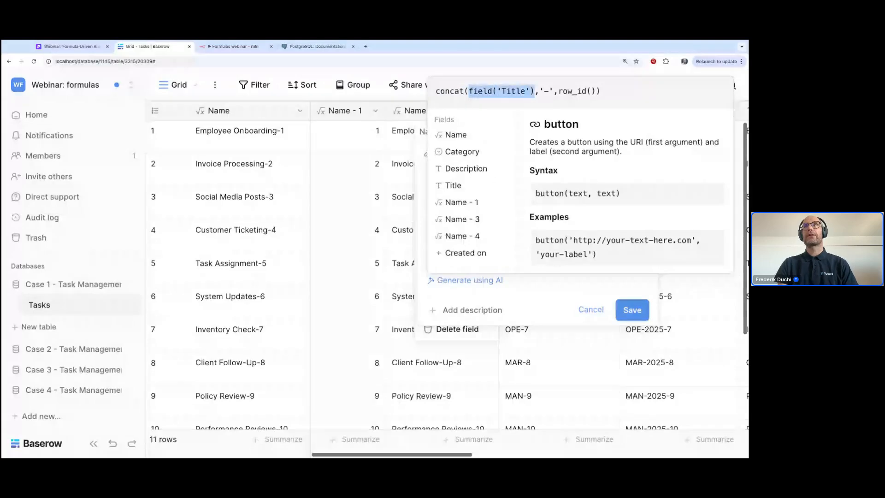
pyautogui.press('Right')
pyautogui.press('Right')
pyautogui.hotkey('shift', 'Right')
pyautogui.hotkey('shift', 'Right')
pyautogui.hotkey('shift', 'Right')
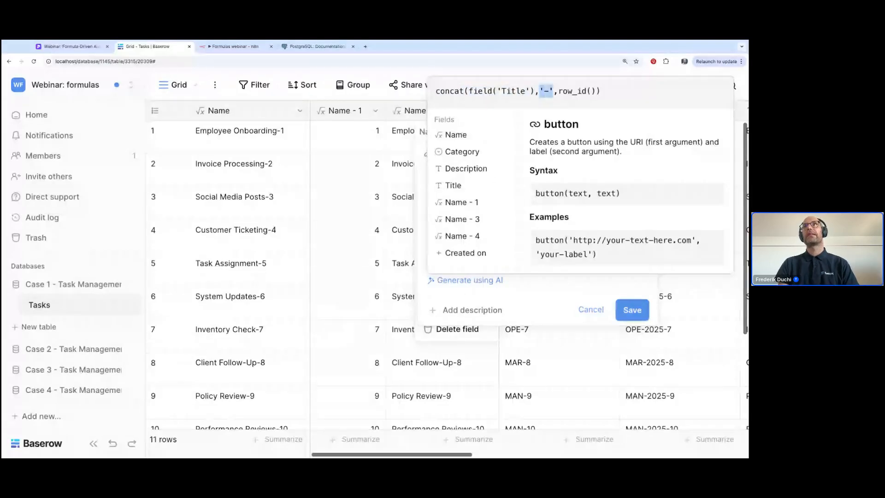
pyautogui.press('Right')
pyautogui.press('Right')
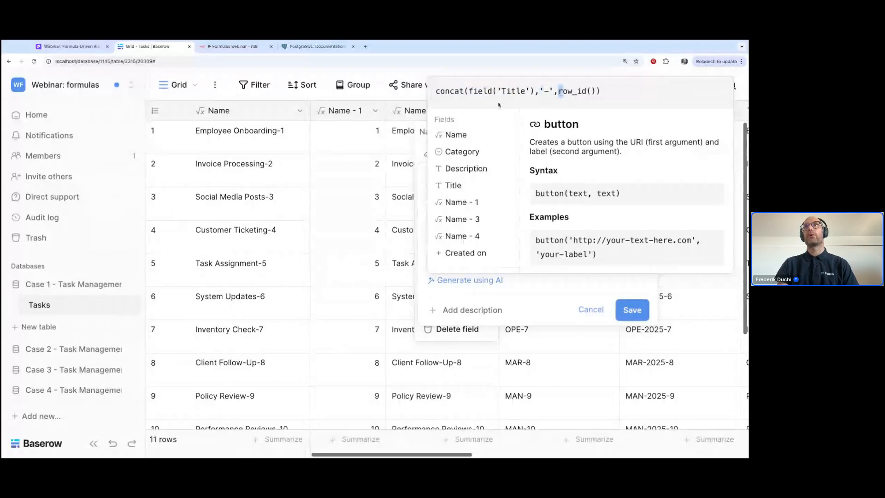
pyautogui.press('Return')
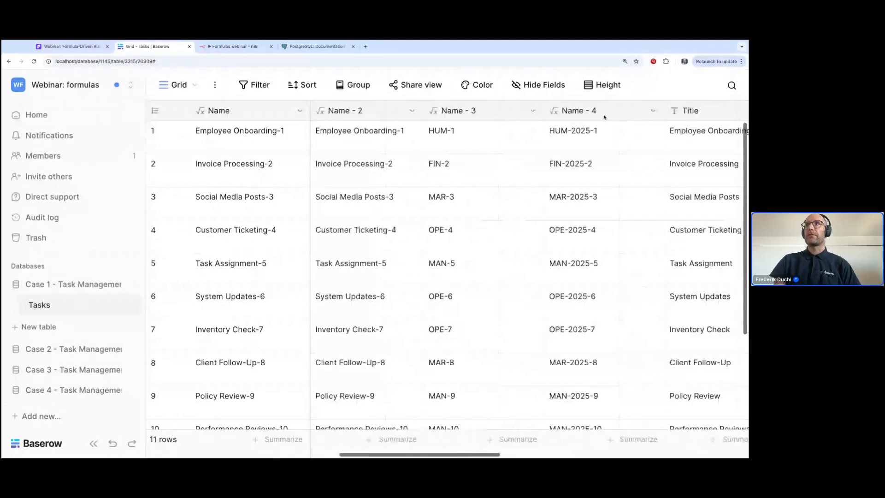
# - Review the Category column, open the Name - 3 formula and highlight its totext(field('Category')) part for examination
pyautogui.hscroll(3, 604, 116)
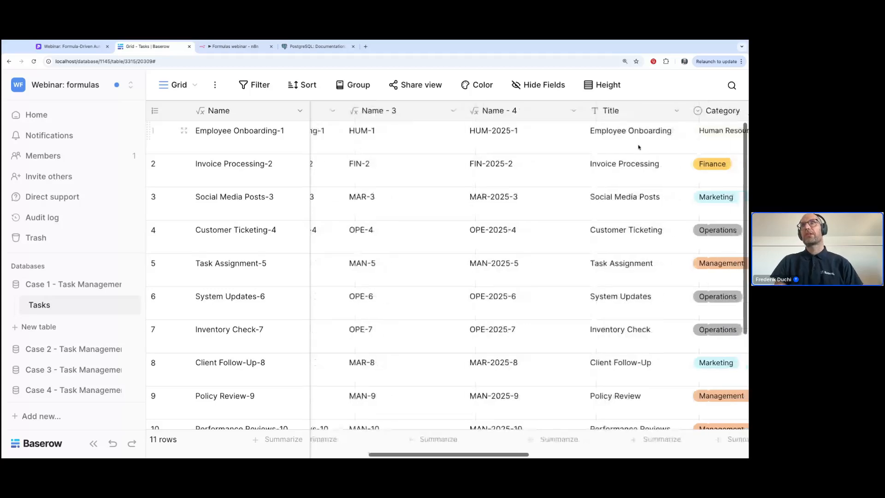
pyautogui.hscroll(1, 639, 147)
pyautogui.hscroll(1, 529, 280)
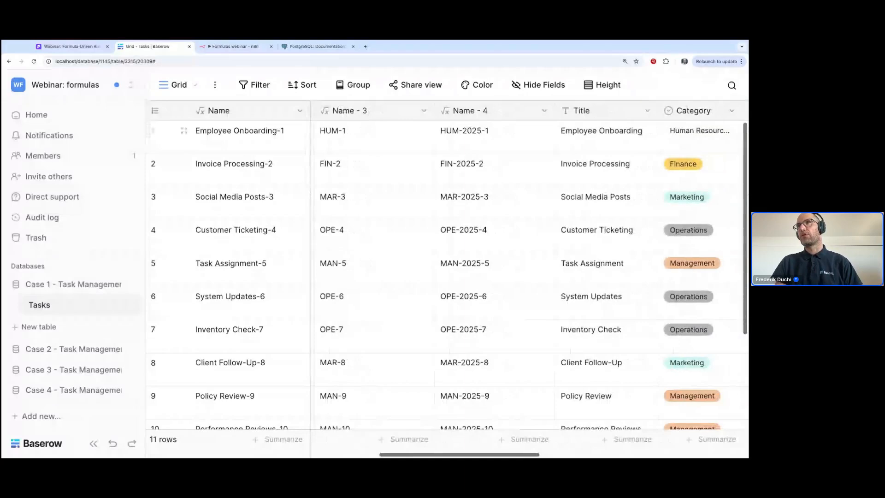
pyautogui.hscroll(1, 646, 147)
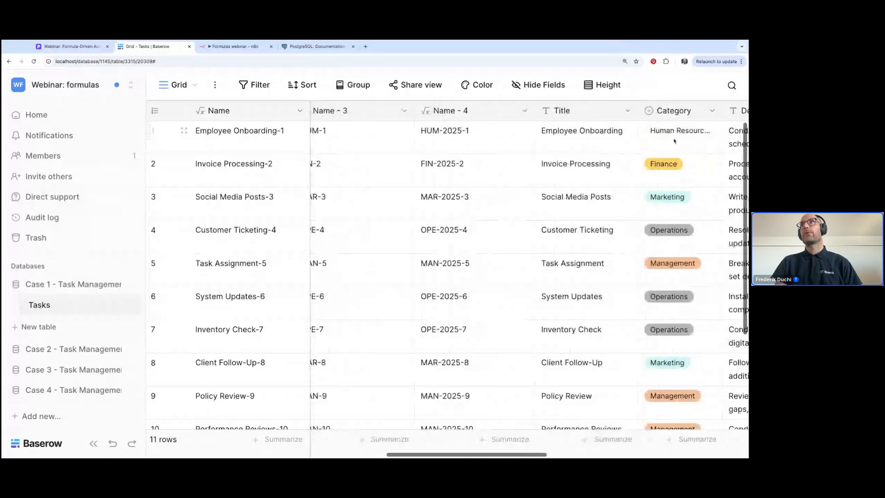
pyautogui.hscroll(-5, 462, 277)
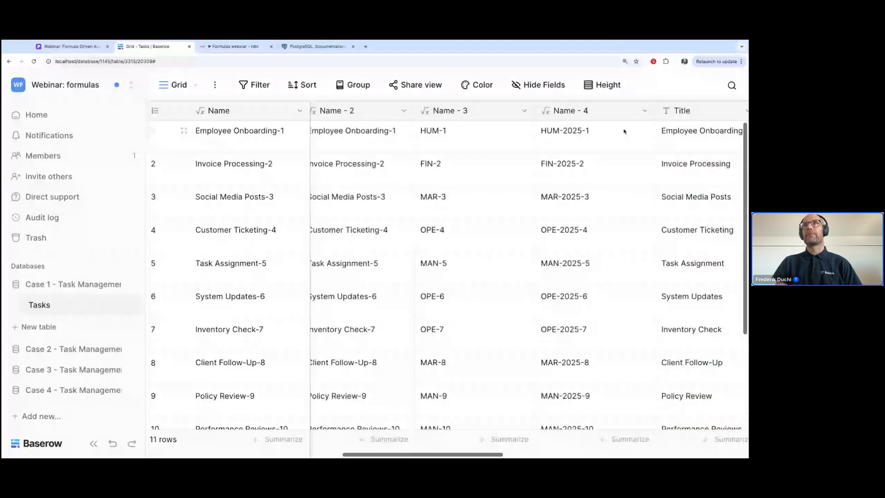
pyautogui.click(524, 112)
pyautogui.click(486, 152)
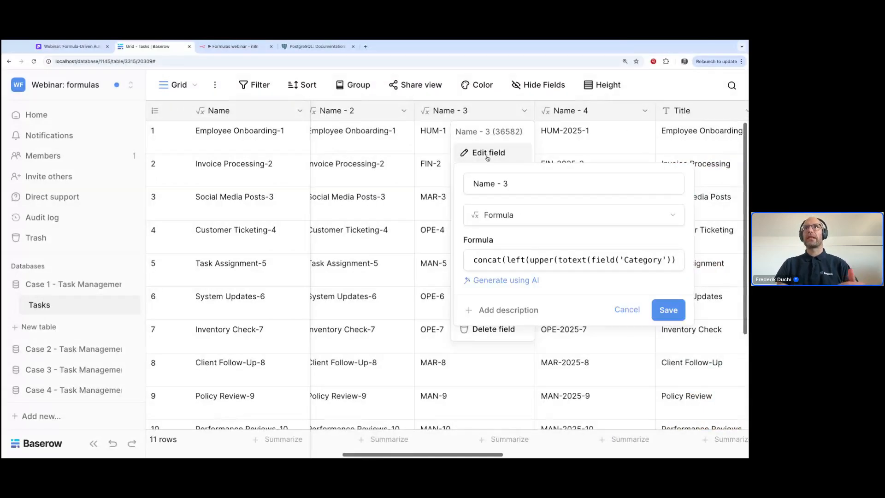
pyautogui.click(536, 261)
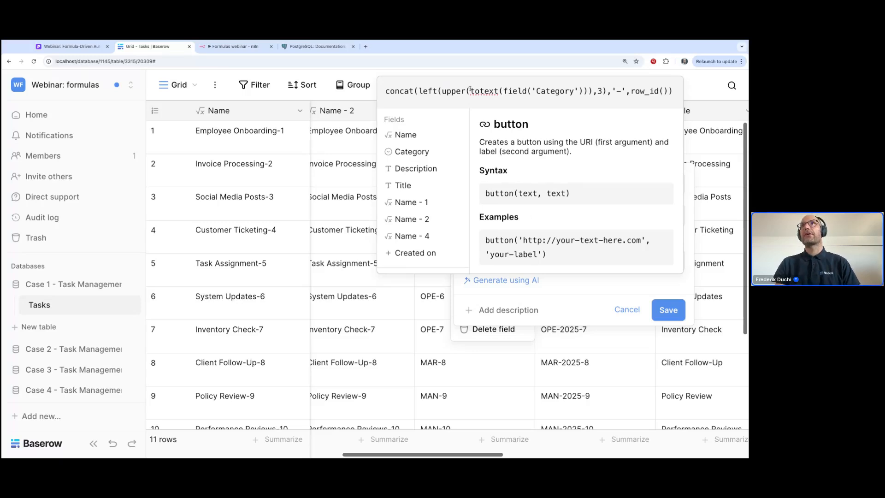
pyautogui.moveTo(470, 91); pyautogui.dragTo(583, 91)
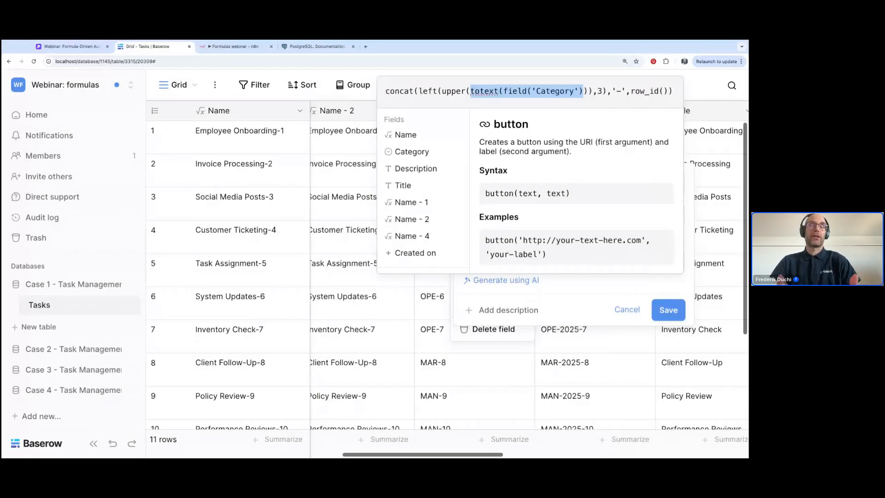
# - Highlight upper, then the whole left(upper(totext(field('Category'))),3) argument in the Name - 3 formula for examination, and close the editor
pyautogui.click(442, 91)
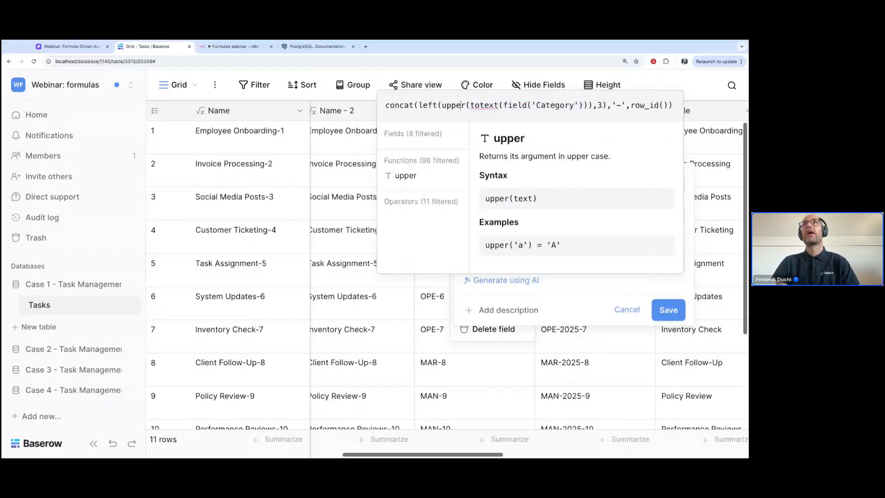
pyautogui.moveTo(443, 94); pyautogui.dragTo(465, 93)
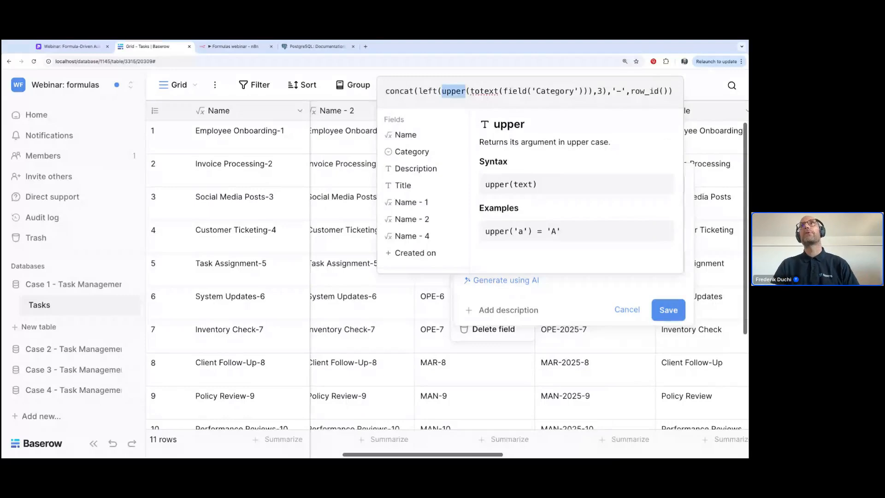
pyautogui.press('Left')
pyautogui.press('Left')
pyautogui.press('Left')
pyautogui.press('Left')
pyautogui.press('Left')
pyautogui.press('Left')
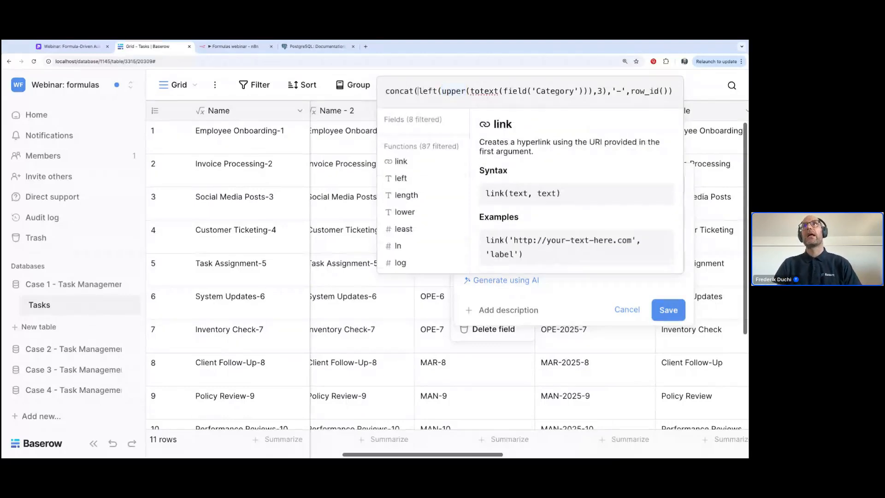
pyautogui.hotkey('shift', 'Right')
pyautogui.hotkey('shift', 'Right')
pyautogui.hotkey('shift', 'Right')
pyautogui.hotkey('shift', 'Right')
pyautogui.hotkey('shift', 'Right')
pyautogui.hotkey('shift', 'Right')
pyautogui.hotkey('shift', 'Right')
pyautogui.hotkey('shift', 'Right')
pyautogui.hotkey('shift', 'Right')
pyautogui.hotkey('shift', 'Right')
pyautogui.hotkey('shift', 'Right')
pyautogui.hotkey('shift', 'Right')
pyautogui.hotkey('shift', 'Right')
pyautogui.hotkey('shift', 'Right')
pyautogui.hotkey('shift', 'Right')
pyautogui.hotkey('shift', 'Right')
pyautogui.hotkey('shift', 'Right')
pyautogui.hotkey('shift', 'Right')
pyautogui.hotkey('shift', 'Right')
pyautogui.hotkey('shift', 'Right')
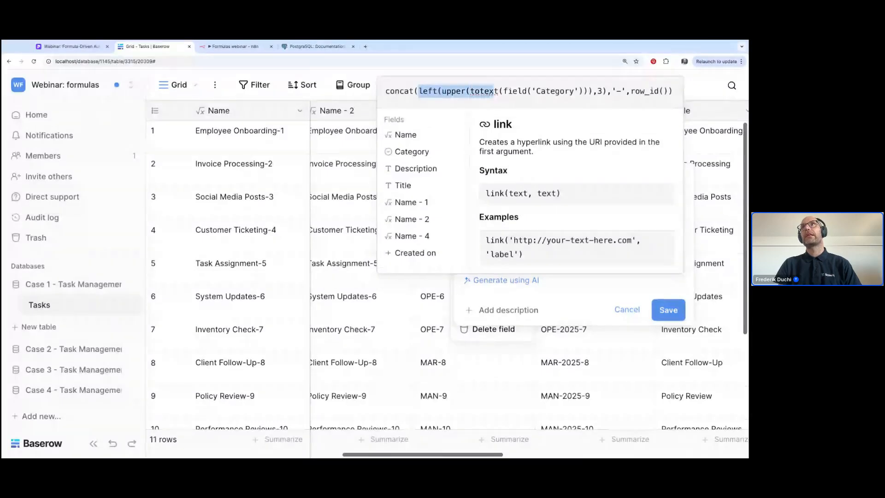
pyautogui.hotkey('shift', 'Right')
pyautogui.hotkey('shift', 'Right')
pyautogui.hotkey('shift', 'Right')
pyautogui.hotkey('shift', 'Right')
pyautogui.hotkey('shift', 'Right')
pyautogui.hotkey('shift', 'Right')
pyautogui.hotkey('shift', 'Right')
pyautogui.hotkey('shift', 'Right')
pyautogui.hotkey('shift', 'Right')
pyautogui.hotkey('shift', 'Right')
pyautogui.hotkey('shift', 'Right')
pyautogui.hotkey('shift', 'Right')
pyautogui.hotkey('shift', 'Right')
pyautogui.hotkey('shift', 'Right')
pyautogui.hotkey('shift', 'Right')
pyautogui.hotkey('shift', 'Right')
pyautogui.hotkey('shift', 'Right')
pyautogui.hotkey('shift', 'Right')
pyautogui.hotkey('shift', 'Right')
pyautogui.hotkey('shift', 'Right')
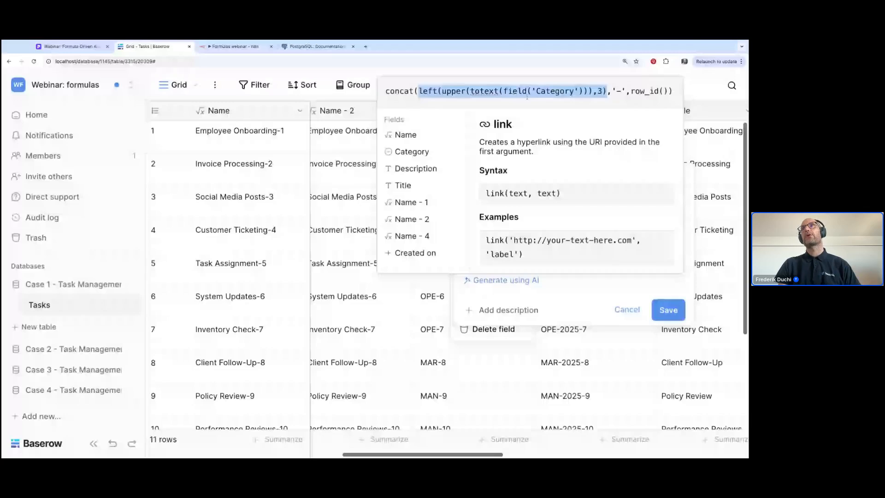
pyautogui.click(647, 95)
pyautogui.click(700, 144)
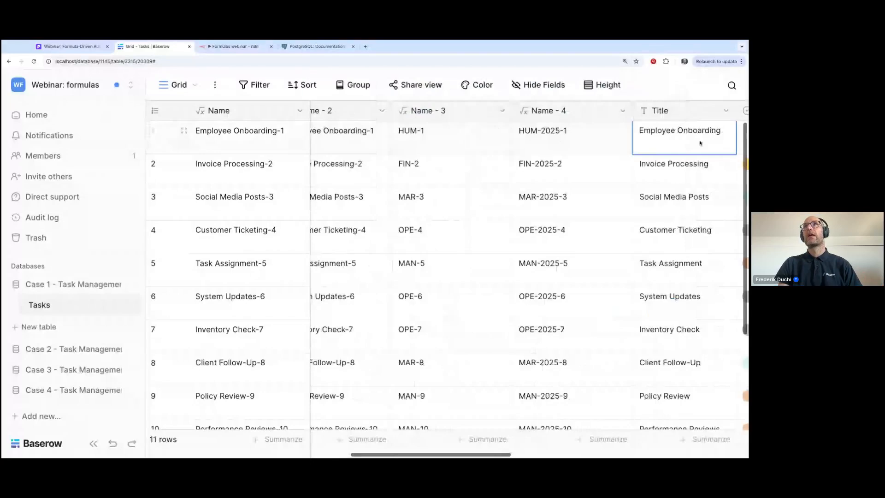
# - Review the generated Name - 3 values in the first four rows of the Tasks table
pyautogui.click(350, 138)
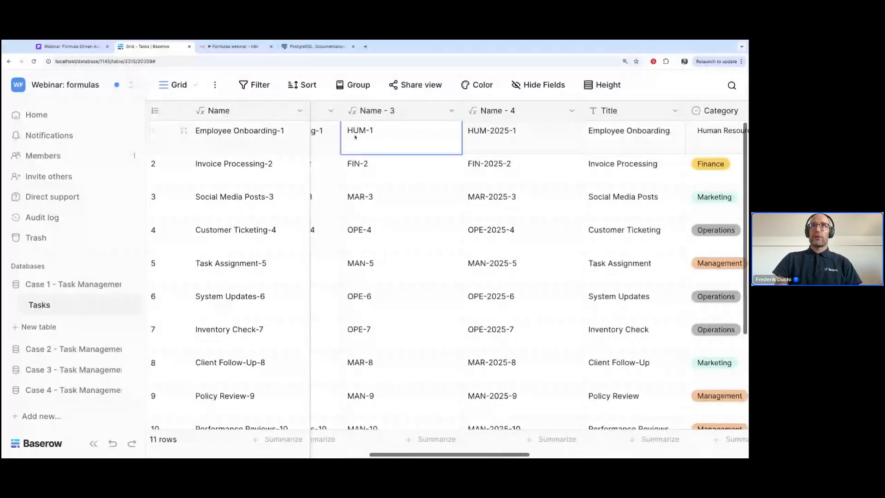
pyautogui.click(359, 181)
pyautogui.press('Down')
pyautogui.press('Down')
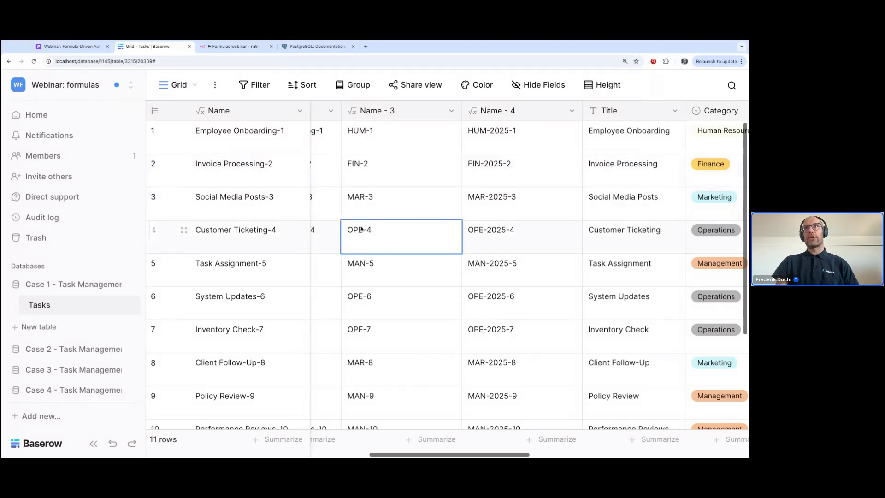
# - Open the Name - 4 formula and highlight its year(field('Created on')) argument for examination
pyautogui.click(520, 134)
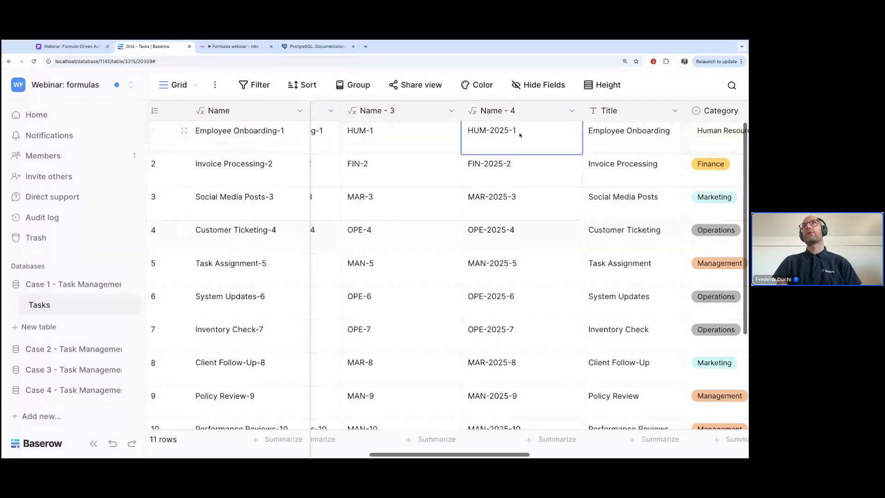
pyautogui.click(572, 111)
pyautogui.click(534, 153)
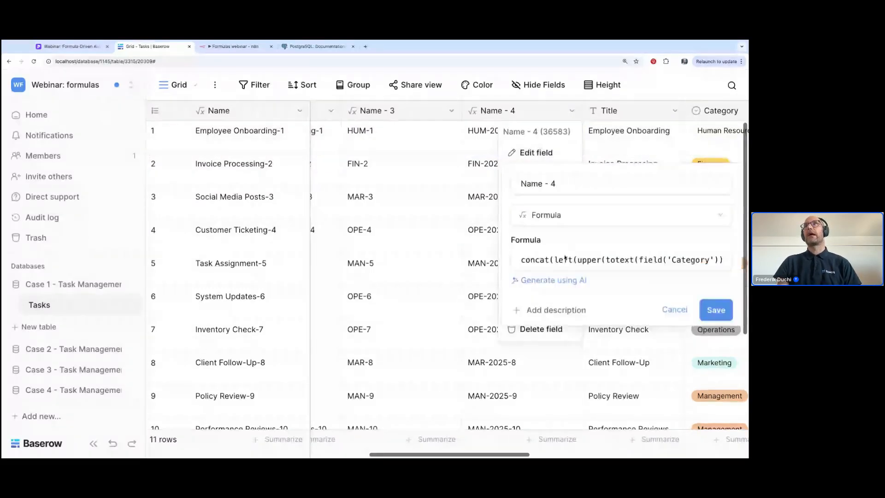
pyautogui.click(565, 257)
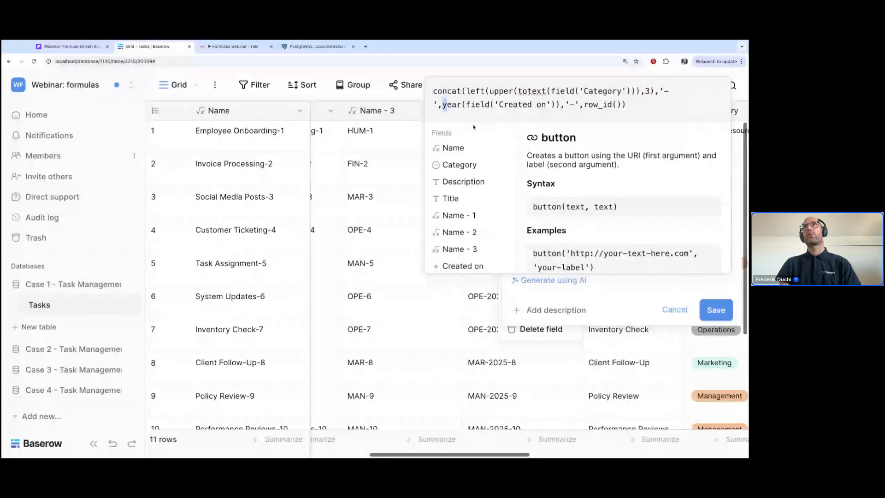
pyautogui.moveTo(442, 104); pyautogui.dragTo(560, 104)
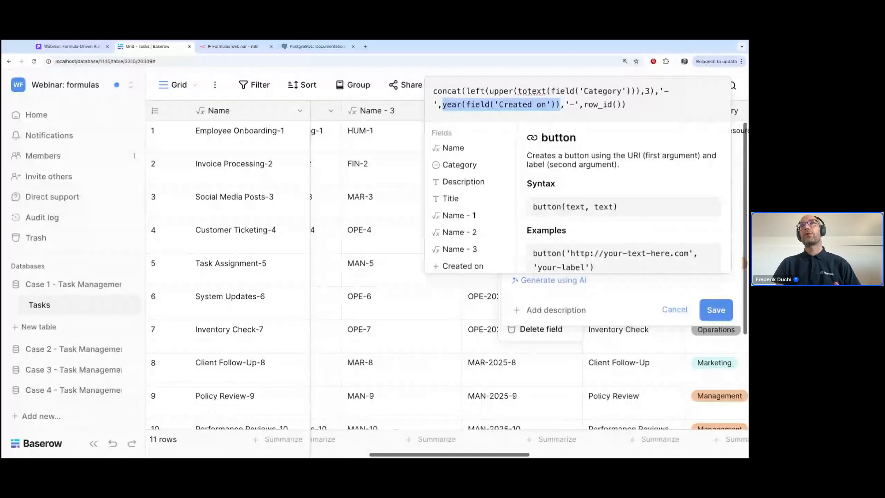
# - Insert month(field('Created on)) directly after the year argument in the Name - 4 formula
pyautogui.click(566, 104)
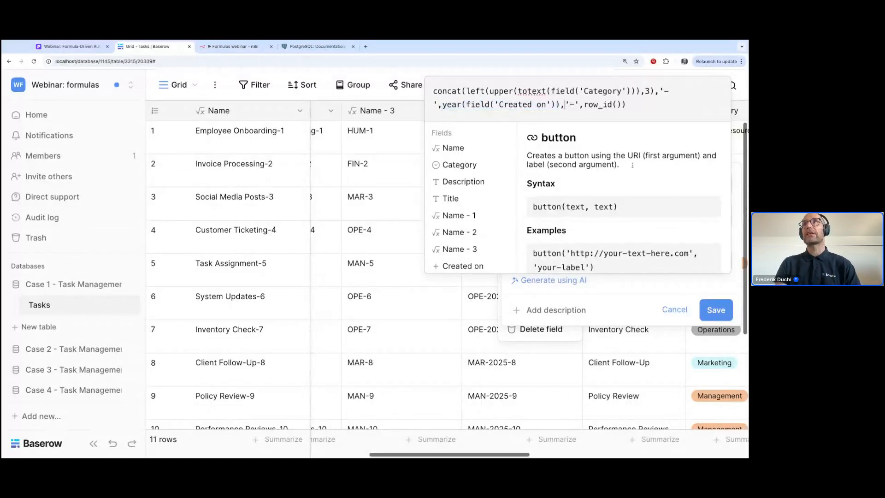
pyautogui.write('month(')
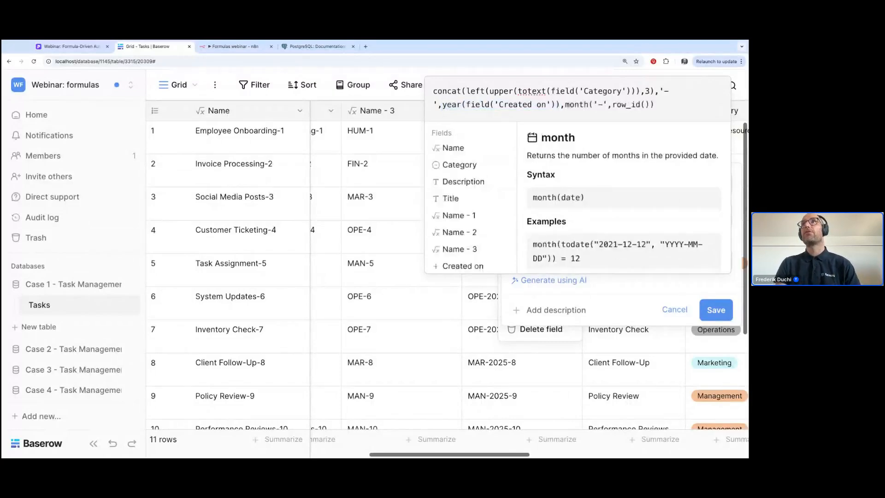
pyautogui.write("field('Crea")
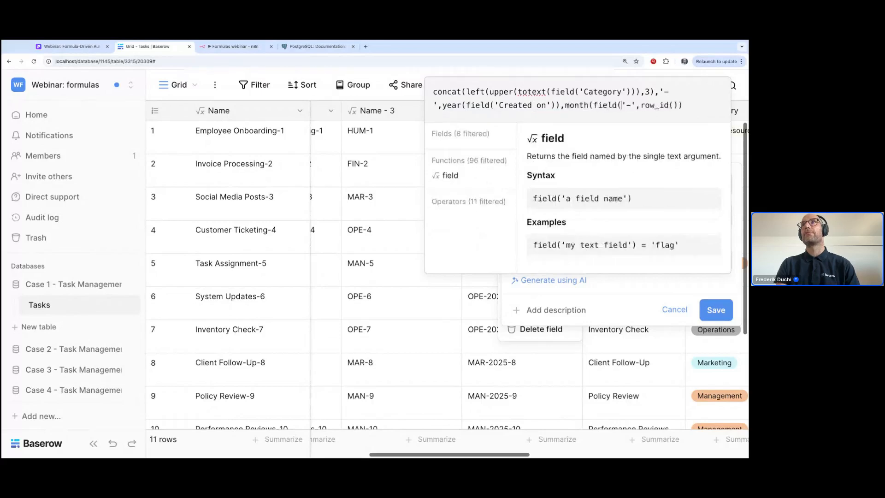
pyautogui.write('ted on')
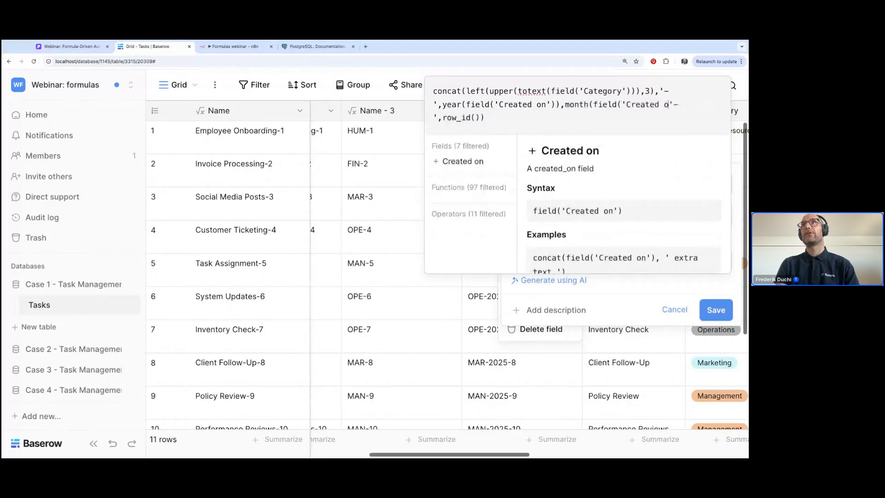
pyautogui.write('))')
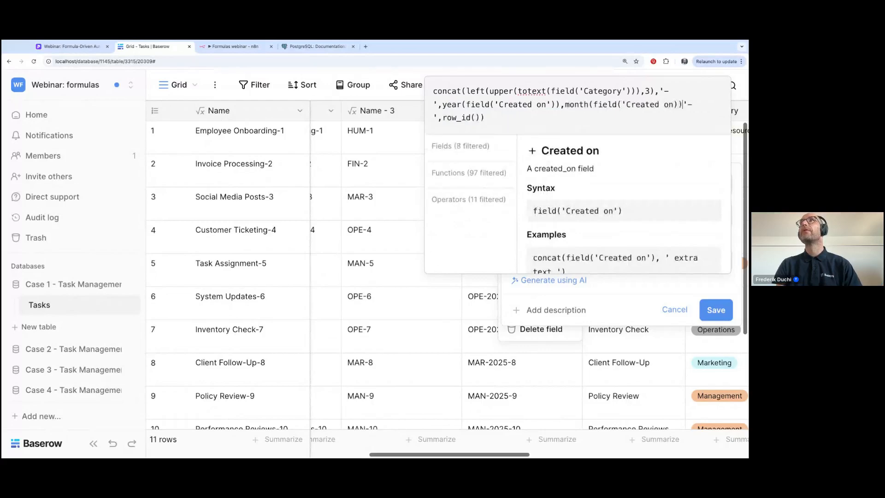
pyautogui.press('Return')
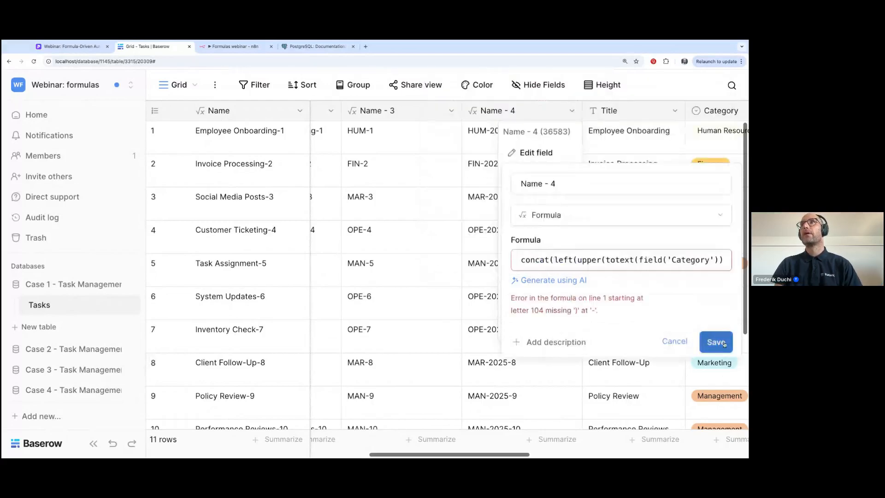
# - Add a comma between the month call and the '-' separator in the Name - 4 formula
pyautogui.click(653, 260)
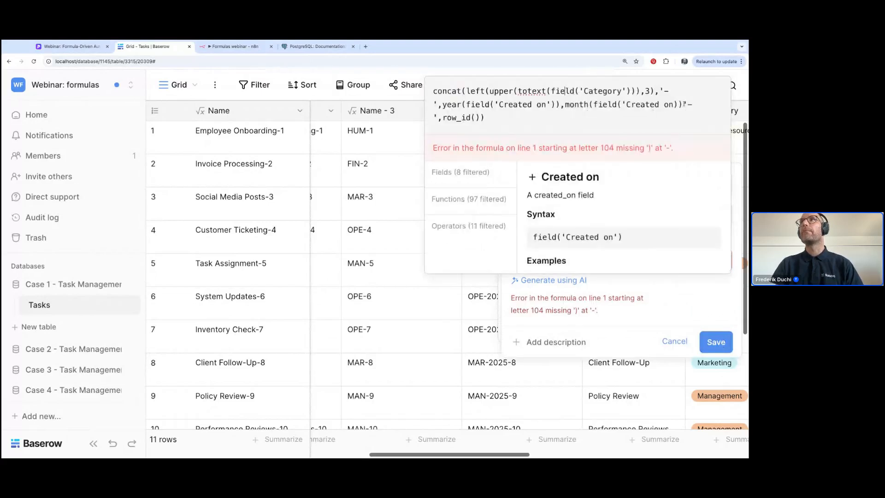
pyautogui.write(',')
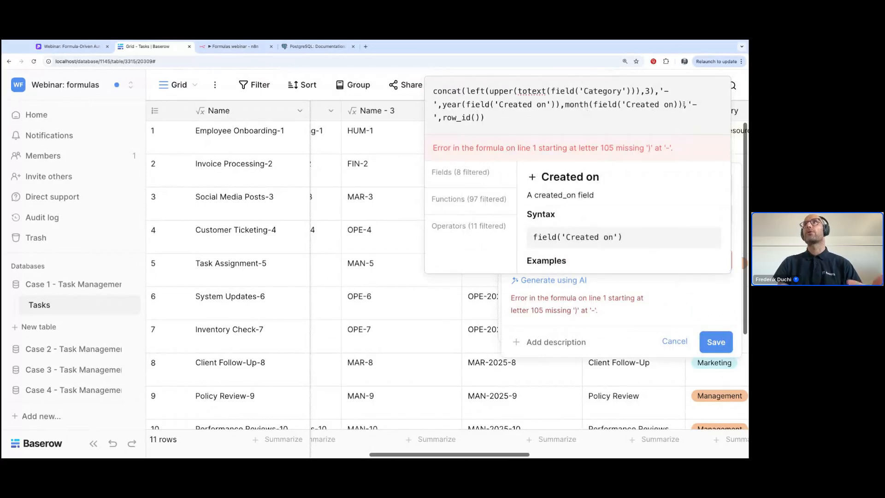
pyautogui.press('Return')
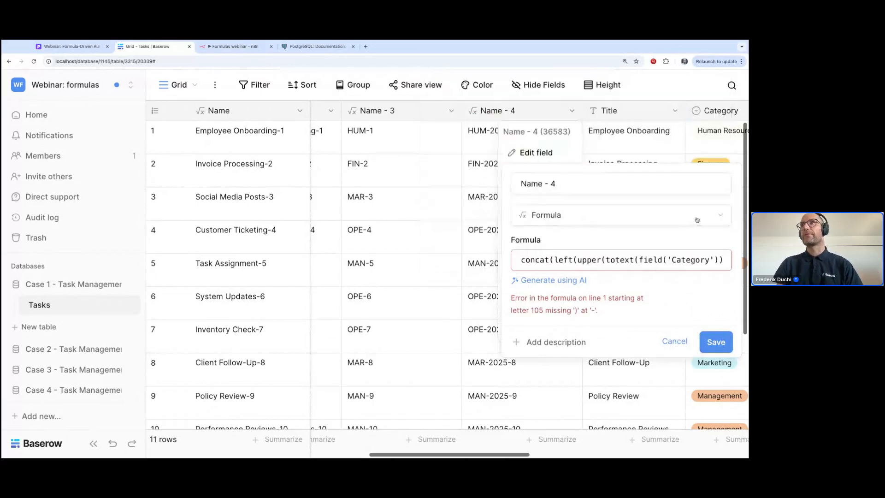
# - Add the missing closing quote after Created on in the month call and save the Name - 4 field
pyautogui.click(580, 262)
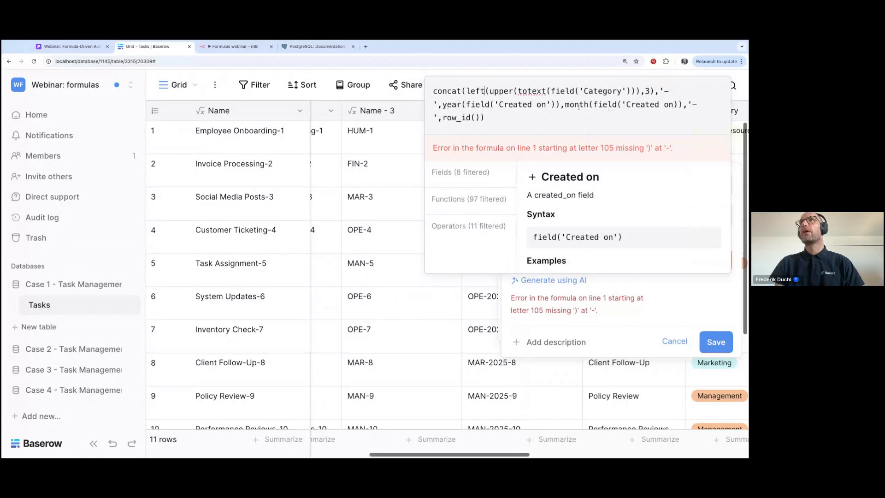
pyautogui.click(647, 143)
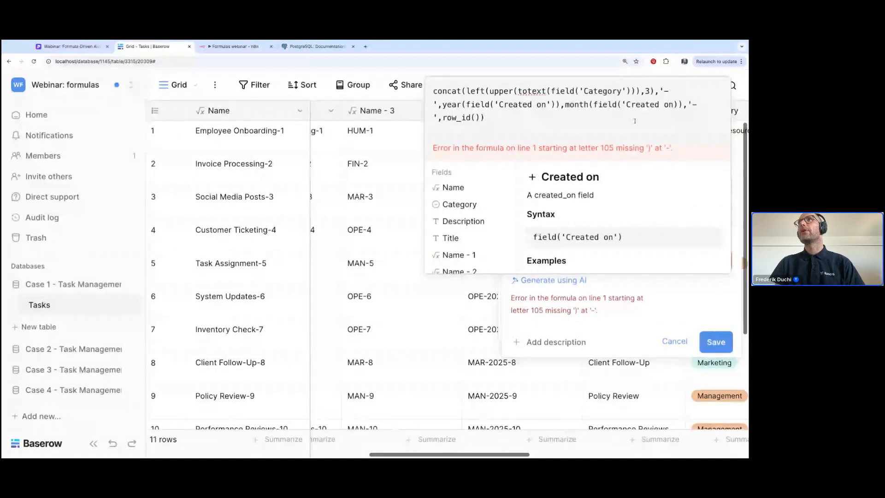
pyautogui.click(678, 105)
pyautogui.write("'")
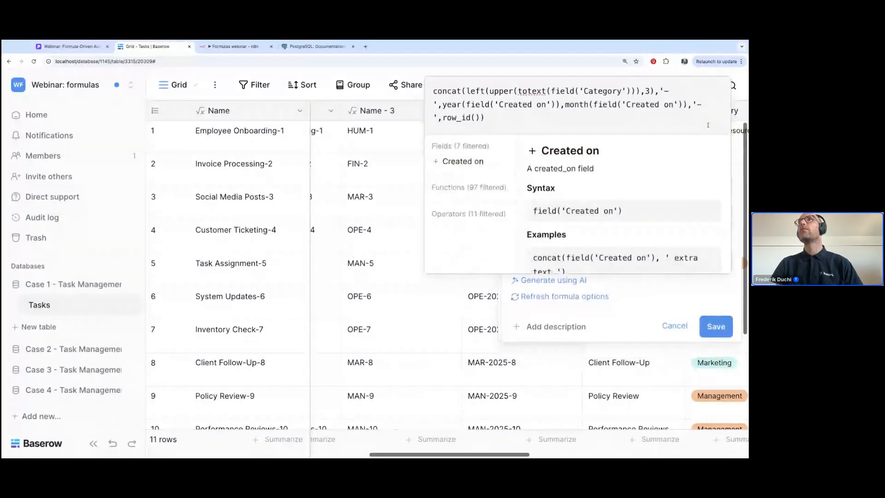
pyautogui.press('Return')
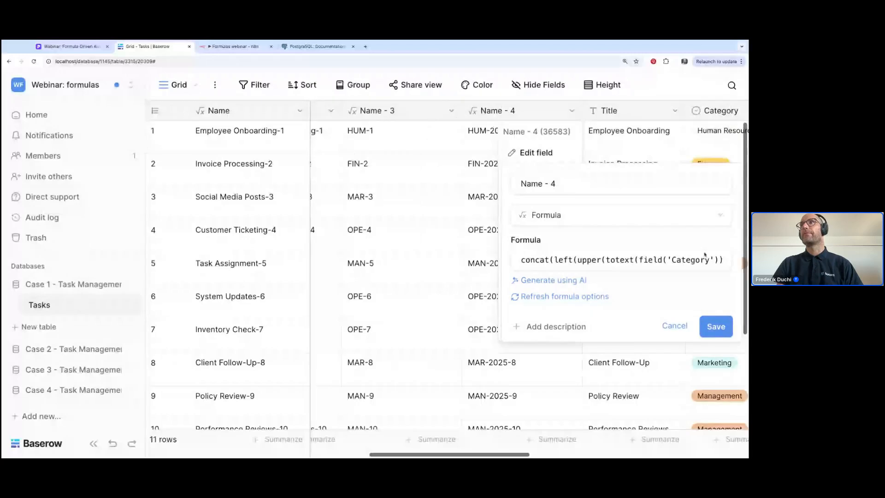
pyautogui.click(716, 323)
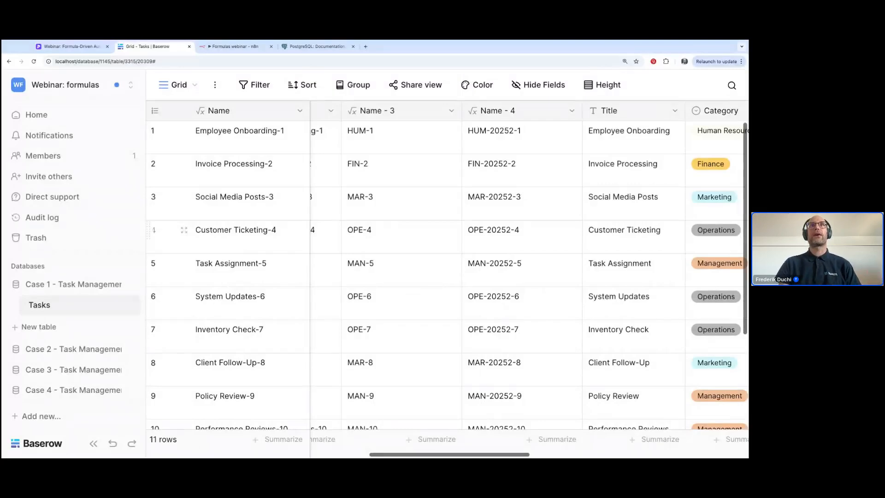
# - Switch to the webinar presentation and advance to the problem and solution slide for Use Case 2, adding leading zeros
pyautogui.click(71, 48)
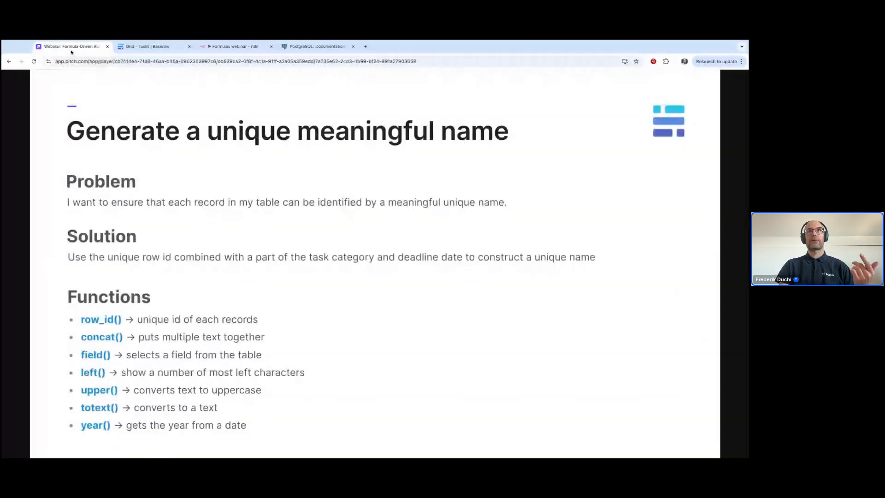
pyautogui.press('Right')
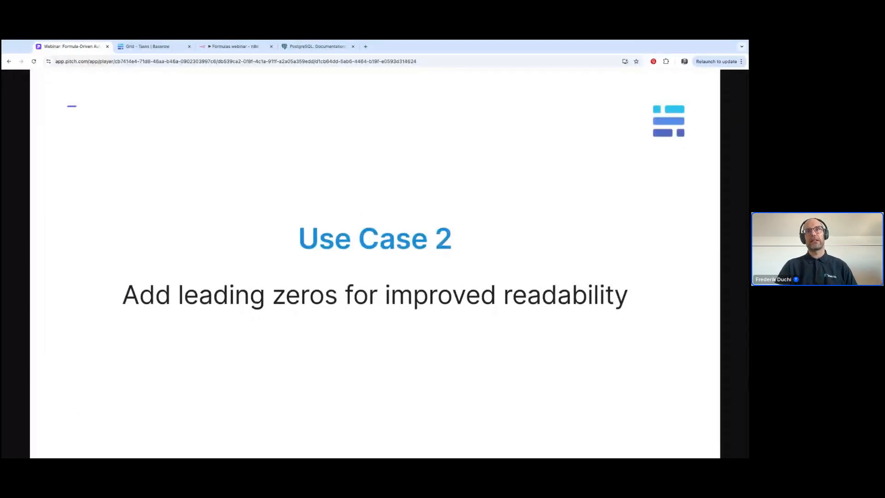
pyautogui.press('Right')
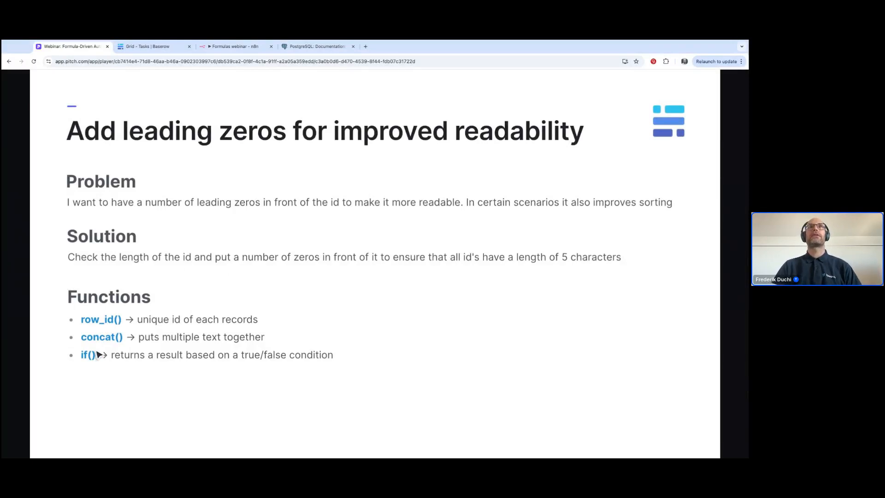
# - Switch back to Baserow and open the Tasks table of the Case 2 database
pyautogui.click(148, 47)
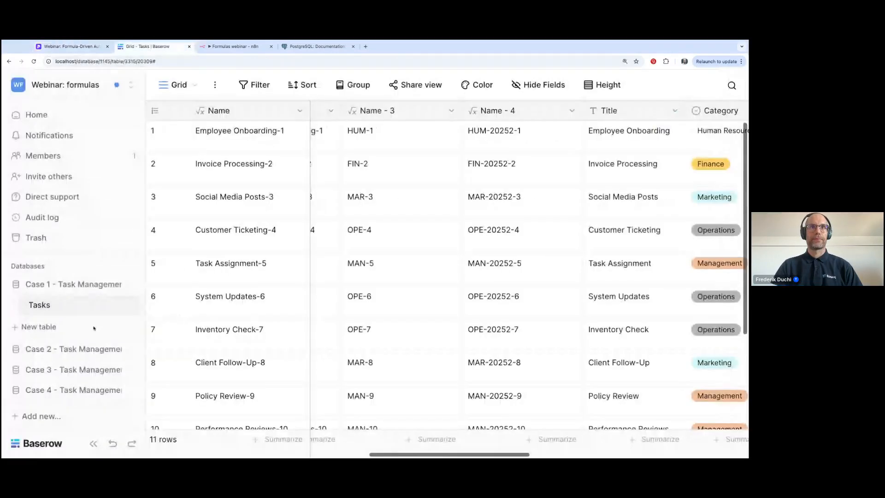
pyautogui.click(85, 342)
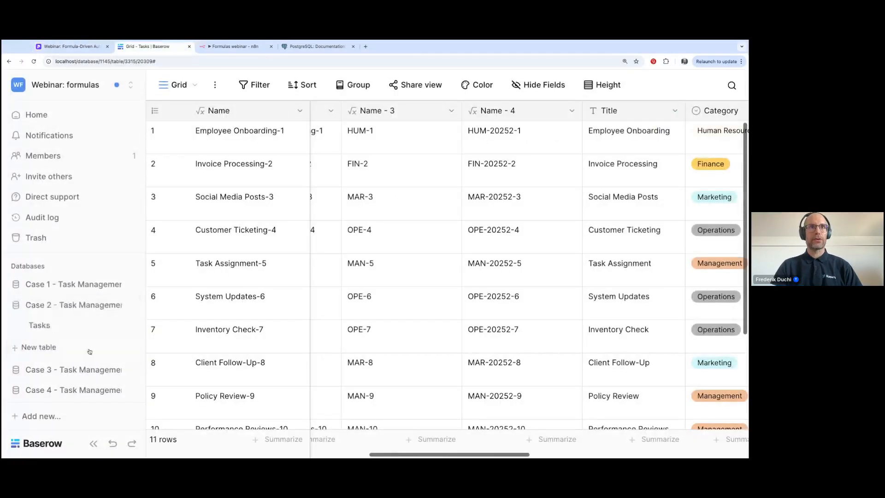
pyautogui.click(41, 326)
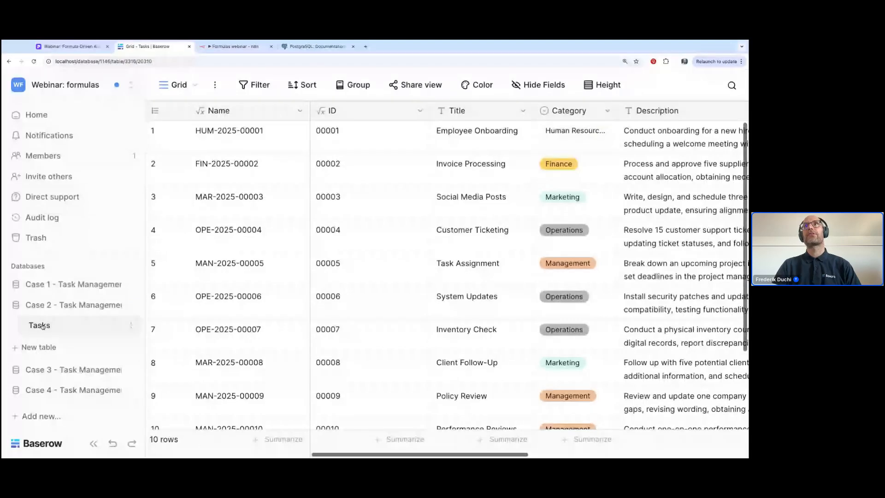
# - Open the ID field's formula and examine its row_id() < 10 condition and the concat('0000',row_id()) result
pyautogui.click(420, 110)
pyautogui.click(382, 153)
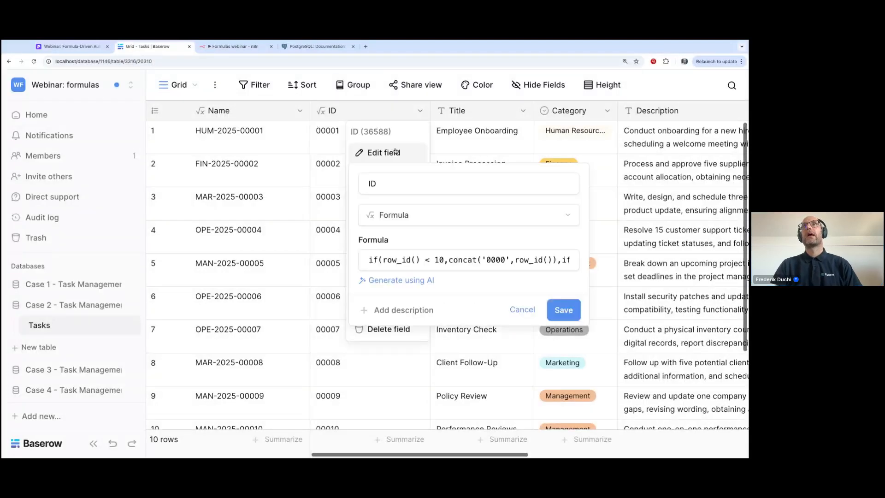
pyautogui.click(419, 260)
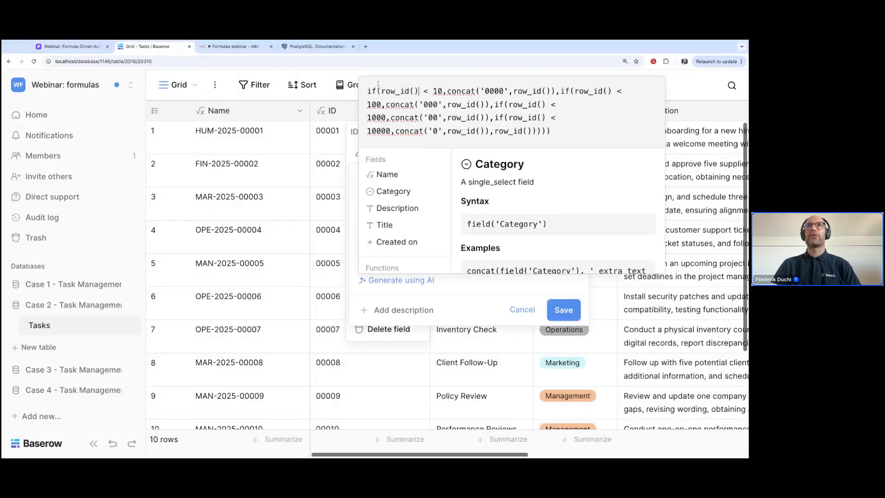
pyautogui.click(385, 91)
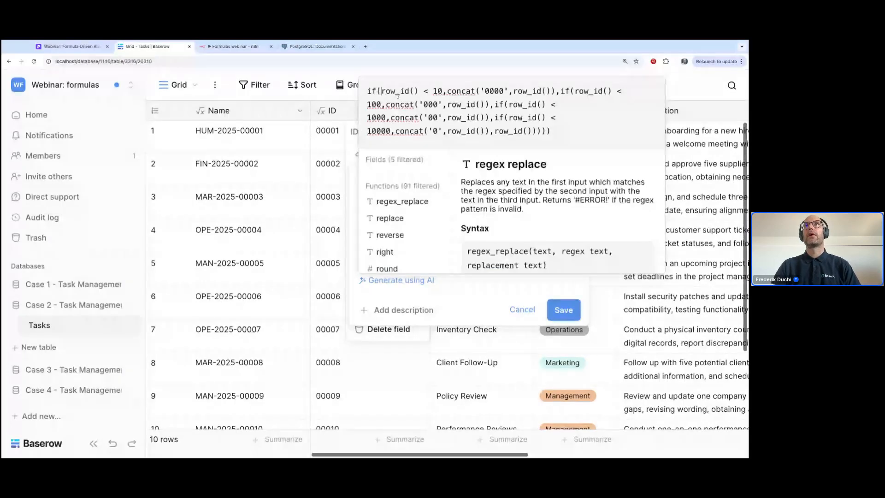
pyautogui.moveTo(398, 96); pyautogui.dragTo(442, 92)
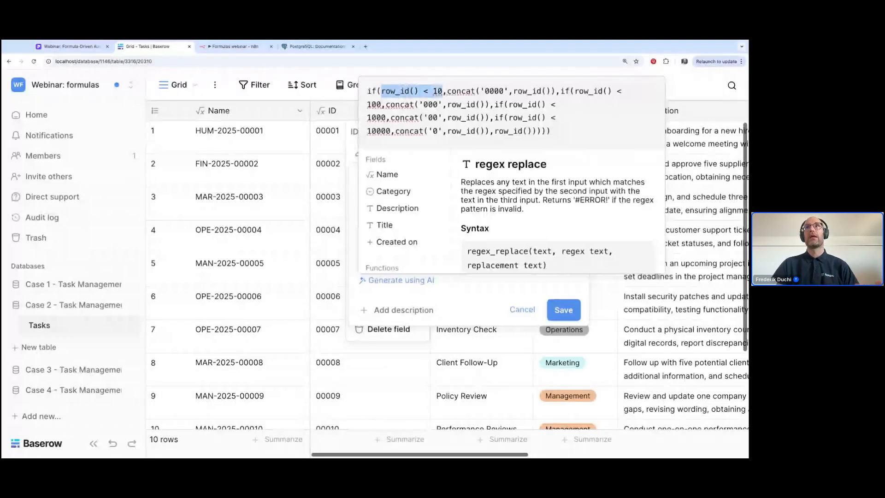
pyautogui.moveTo(447, 92); pyautogui.dragTo(556, 91)
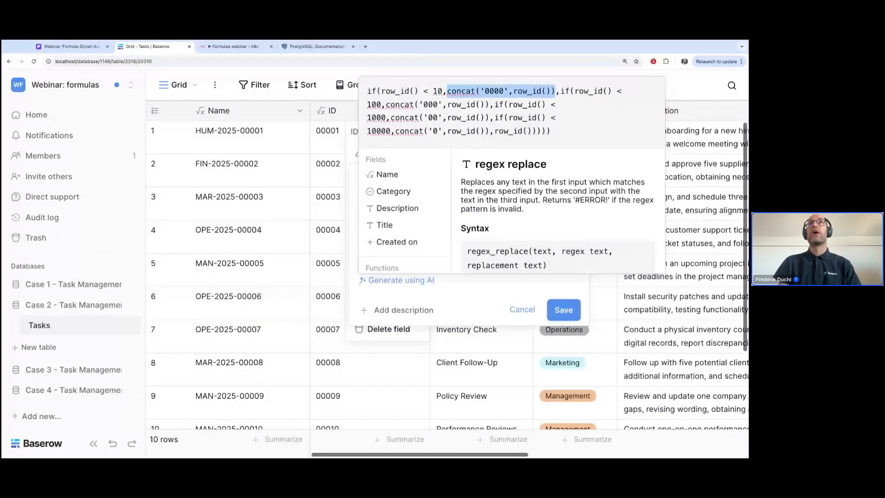
# - Examine the nested if(row_id() < 100 condition in the ID formula, and save the field
pyautogui.press('Right')
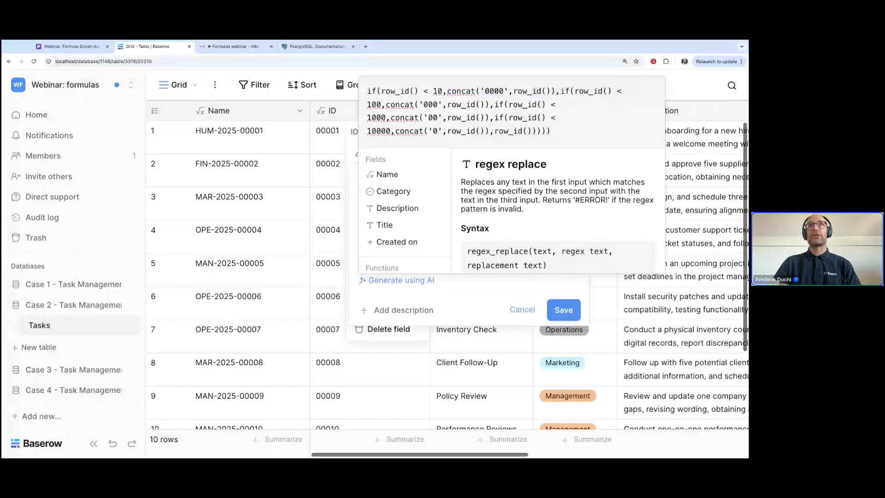
pyautogui.hotkey('shift', 'Right')
pyautogui.hotkey('shift', 'Right')
pyautogui.hotkey('shift', 'Right')
pyautogui.hotkey('shift', 'Right')
pyautogui.hotkey('shift', 'Right')
pyautogui.hotkey('shift', 'Right')
pyautogui.hotkey('shift', 'Right')
pyautogui.hotkey('shift', 'Right')
pyautogui.hotkey('shift', 'Right')
pyautogui.hotkey('shift', 'Right')
pyautogui.hotkey('shift', 'Right')
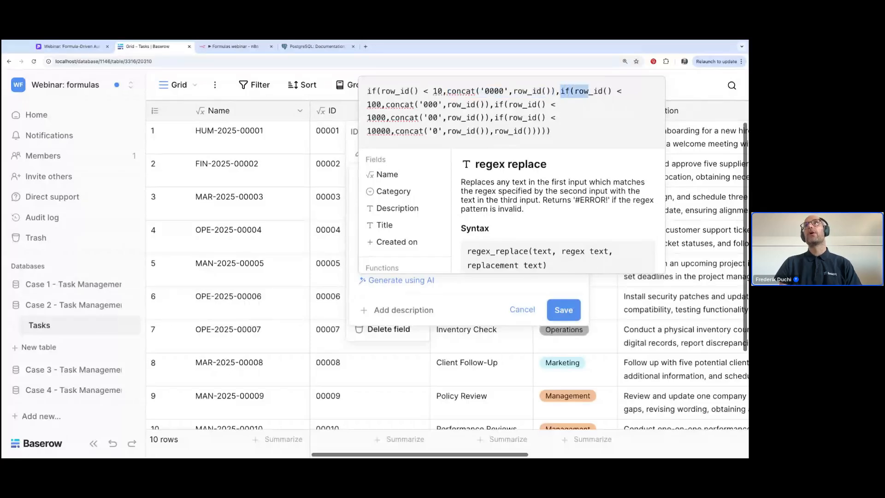
pyautogui.hotkey('shift', 'Right')
pyautogui.hotkey('shift', 'Right')
pyautogui.hotkey('shift', 'Right')
pyautogui.hotkey('shift', 'Right')
pyautogui.hotkey('shift', 'Right')
pyautogui.hotkey('shift', 'Right')
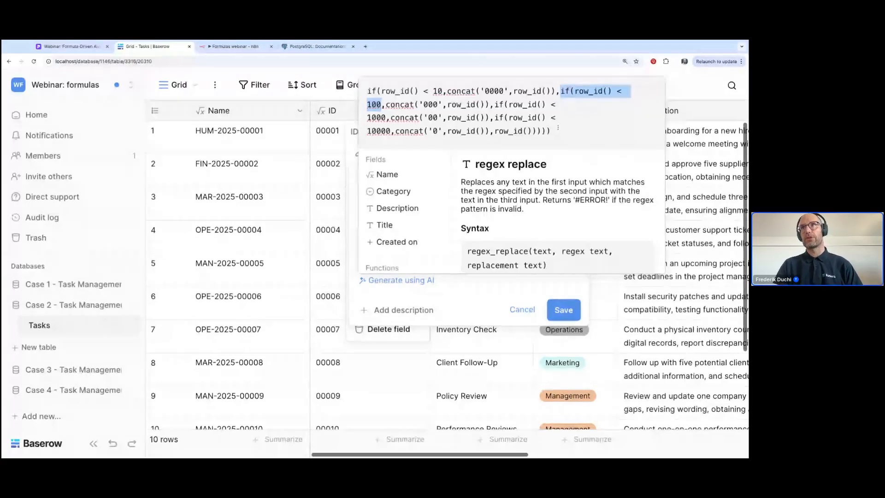
pyautogui.click(558, 128)
pyautogui.press('Return')
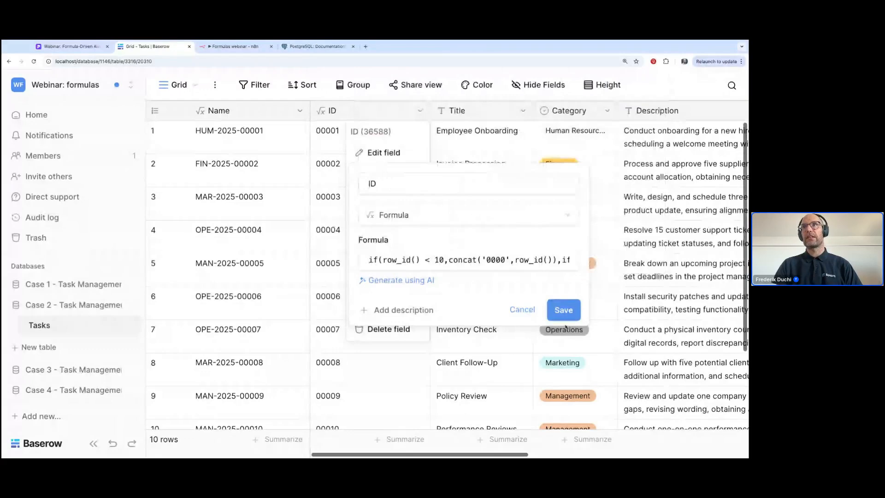
pyautogui.click(563, 310)
# - Add two empty rows at the end of the Tasks table
pyautogui.scroll(-2, 323, 369)
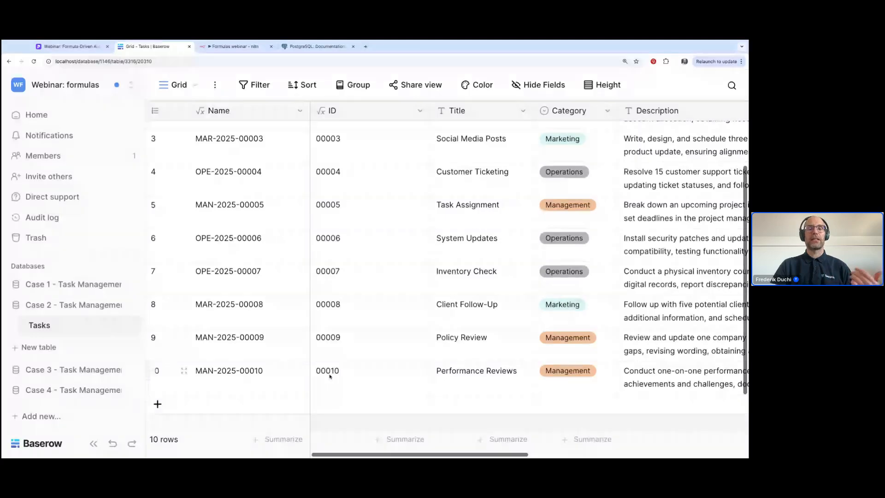
pyautogui.click(183, 403)
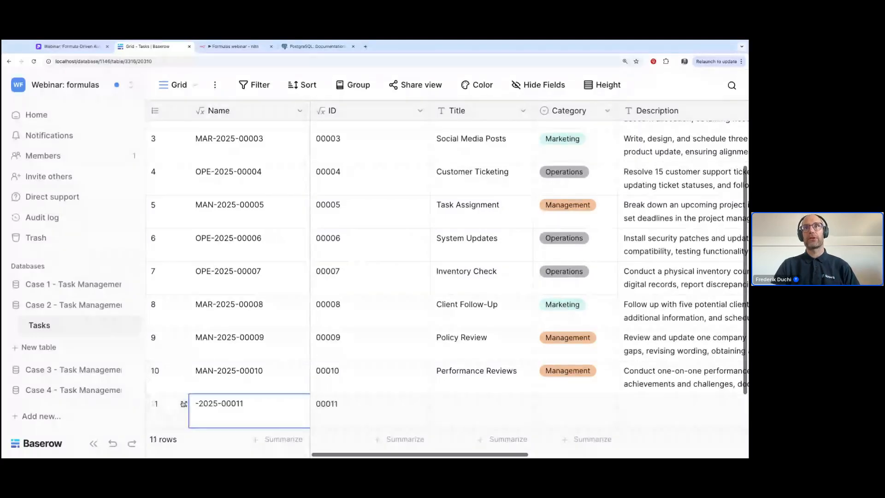
pyautogui.scroll(-1, 323, 396)
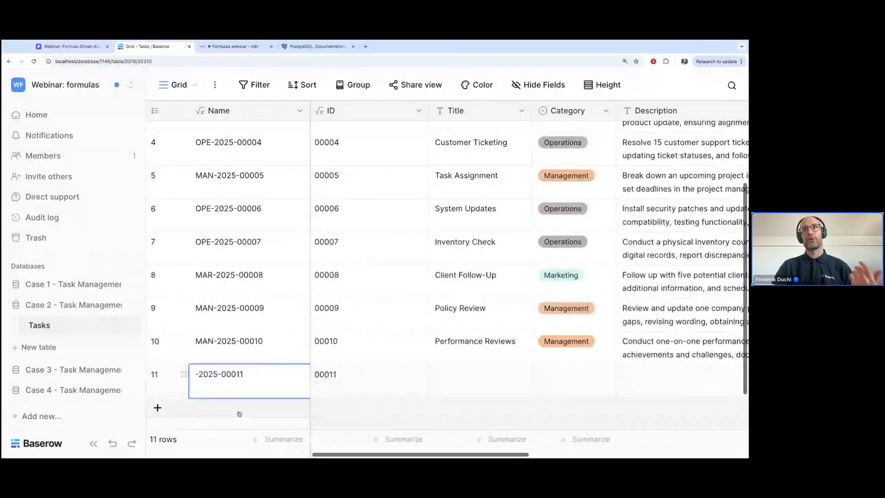
pyautogui.click(317, 408)
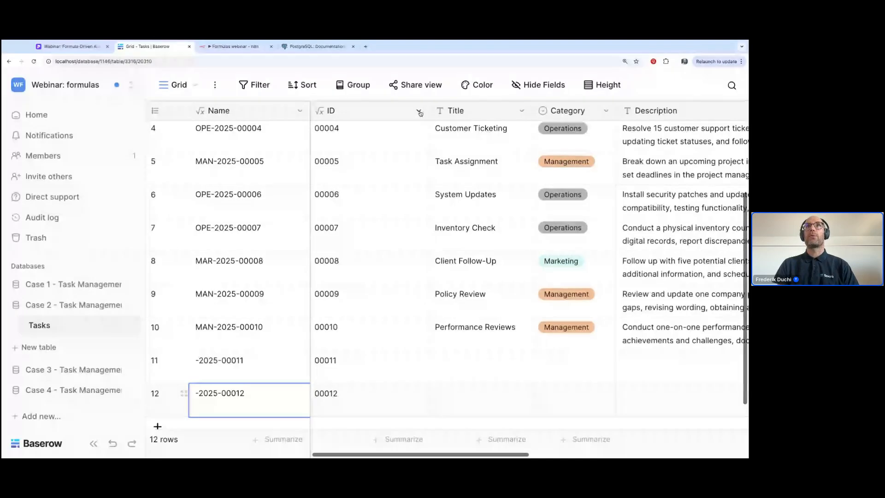
# - Insert a field to the right of ID, name it "row ID" and set its type to Formula
pyautogui.click(420, 111)
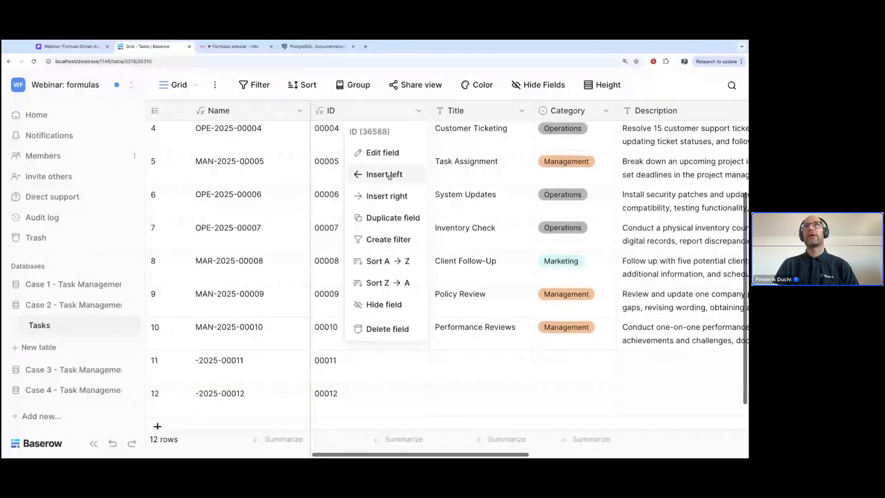
pyautogui.click(388, 196)
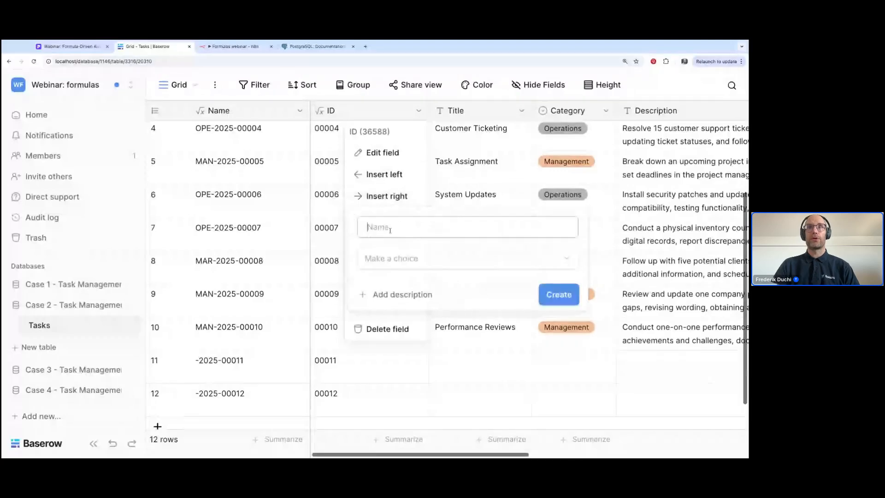
pyautogui.write('row_')
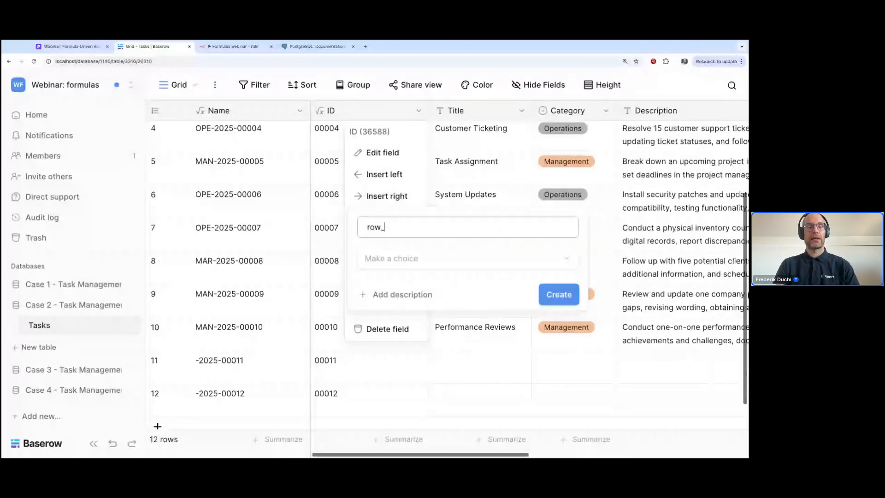
pyautogui.press('BackSpace')
pyautogui.write('ID')
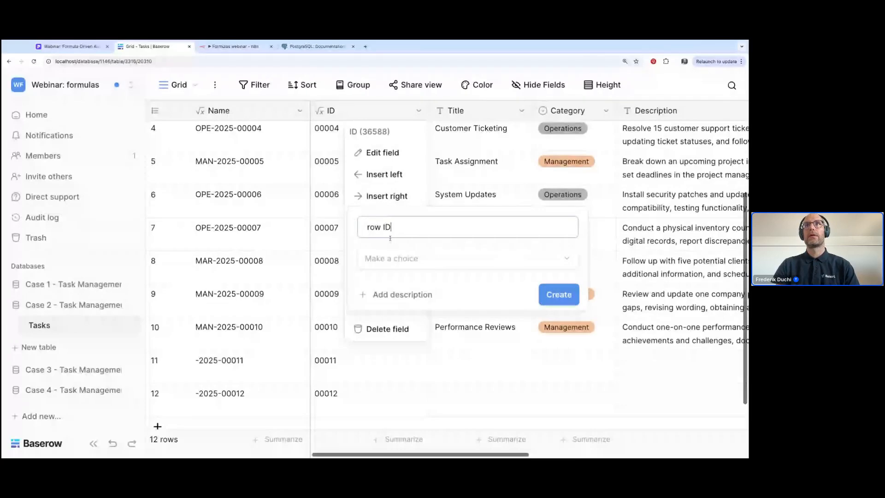
pyautogui.click(391, 258)
pyautogui.write('for')
pyautogui.click(418, 301)
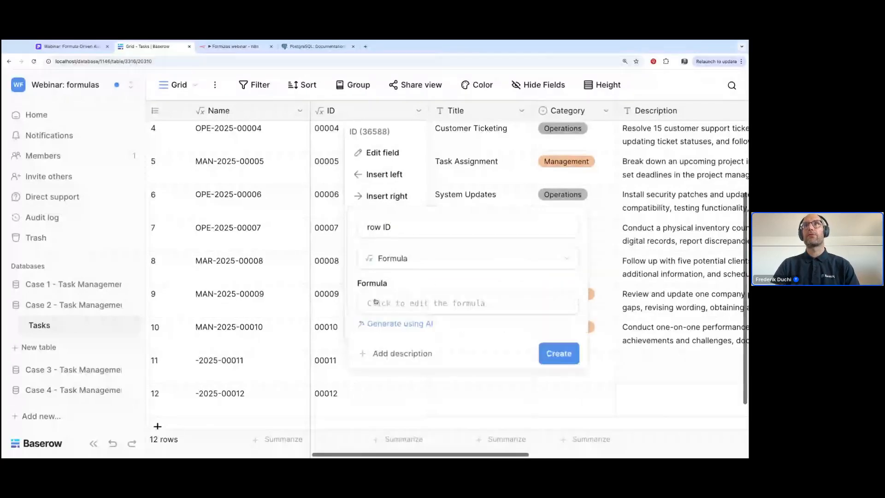
# - Enter row_id() as the new field's formula and create the field
pyautogui.click(420, 297)
pyautogui.write('row_')
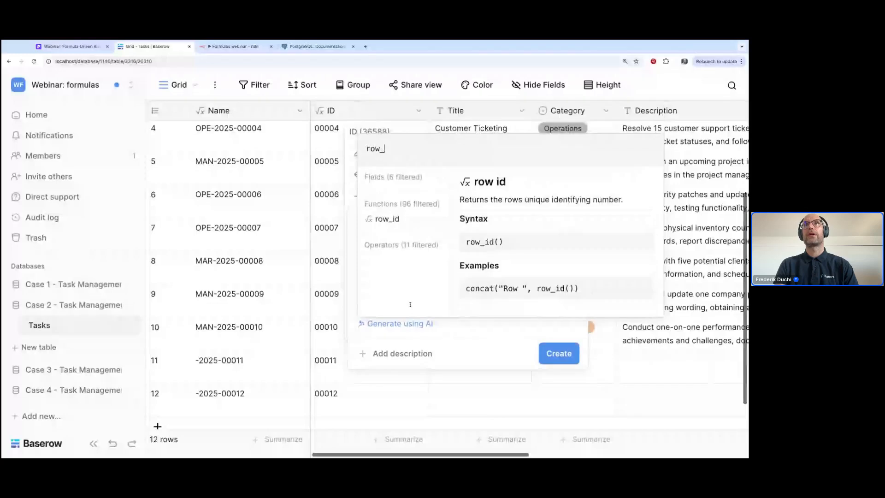
pyautogui.write('id()')
pyautogui.press('Return')
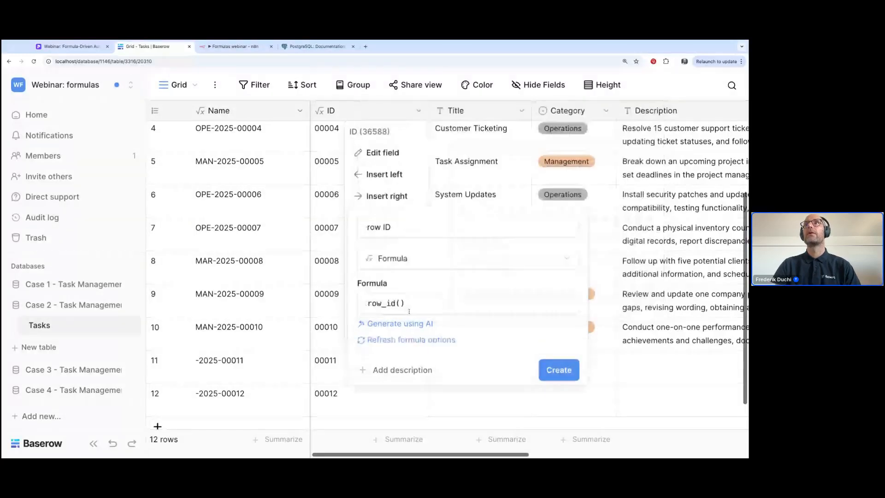
pyautogui.click(559, 377)
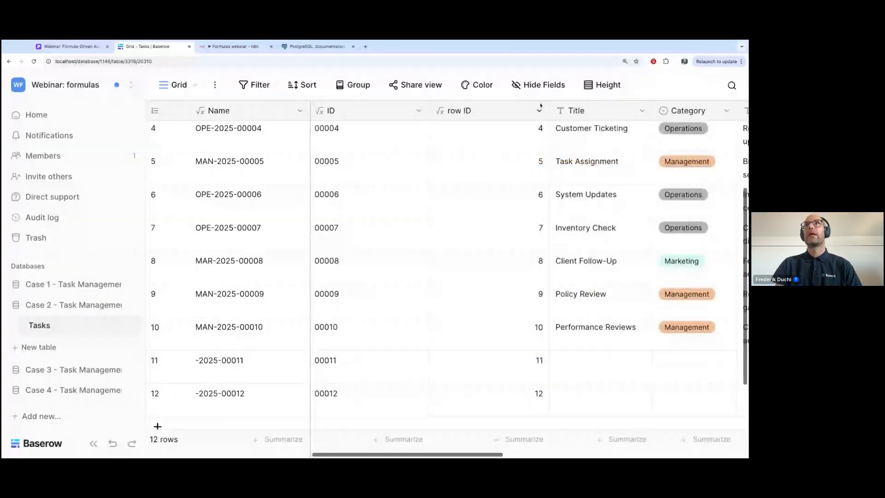
# - Review the thousand and decimal separator options of the row ID field, and close its settings without saving
pyautogui.click(539, 110)
pyautogui.click(504, 153)
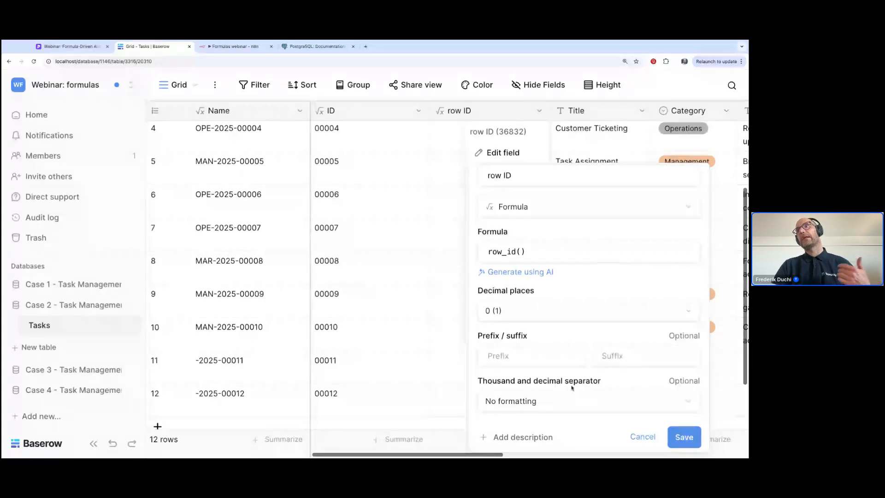
pyautogui.click(571, 401)
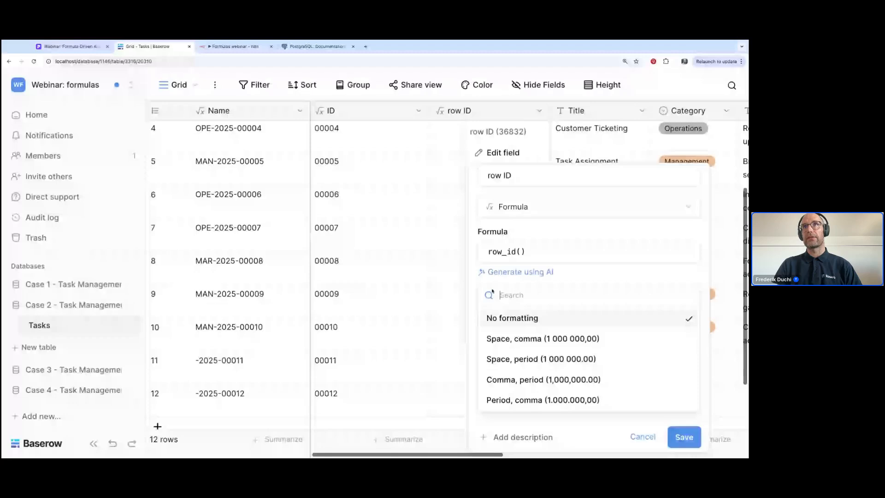
pyautogui.click(369, 131)
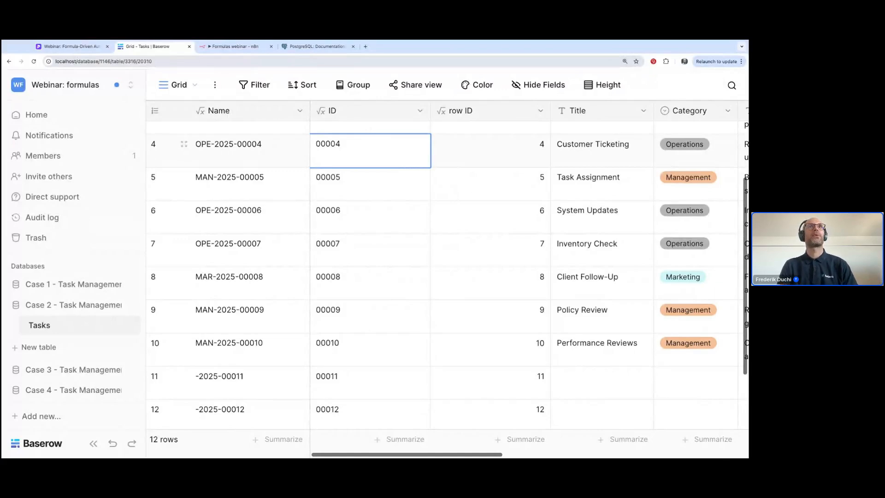
# - Switch to the webinar presentation and advance to the problem and solution slide for Use Case 3, automating task scheduling
pyautogui.click(72, 51)
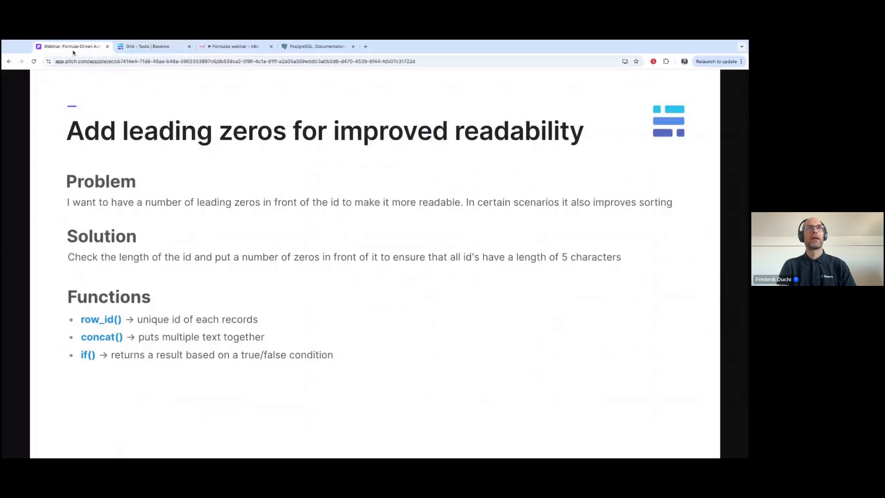
pyautogui.press('Right')
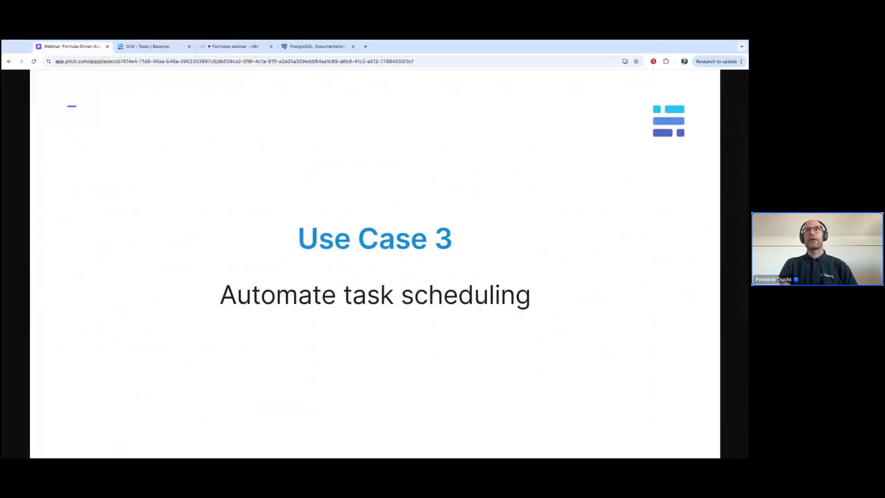
pyautogui.press('Right')
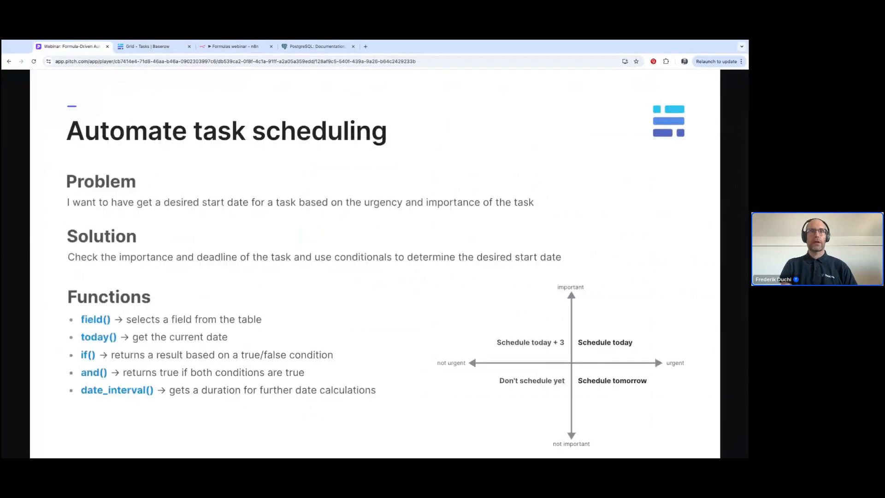
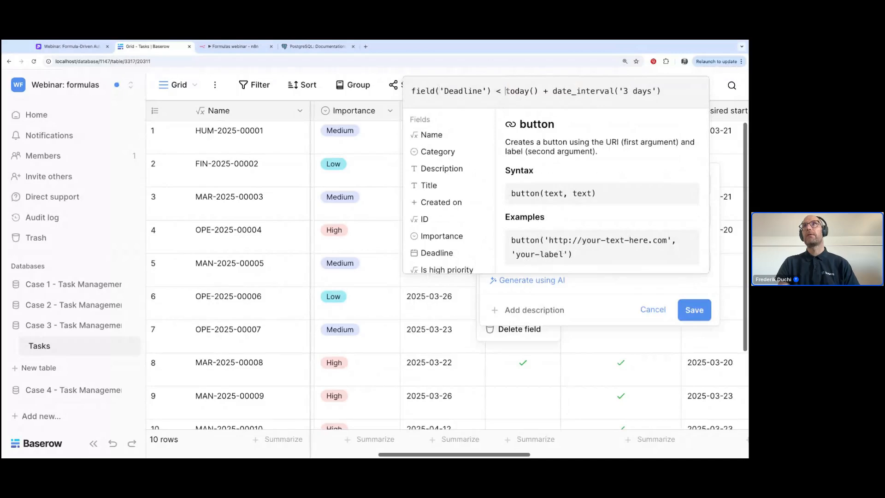
# - Examine the Is urgent formula comparing Deadline with today() + date_interval('3 days'), and close its editor
pyautogui.moveTo(506, 91); pyautogui.dragTo(662, 91)
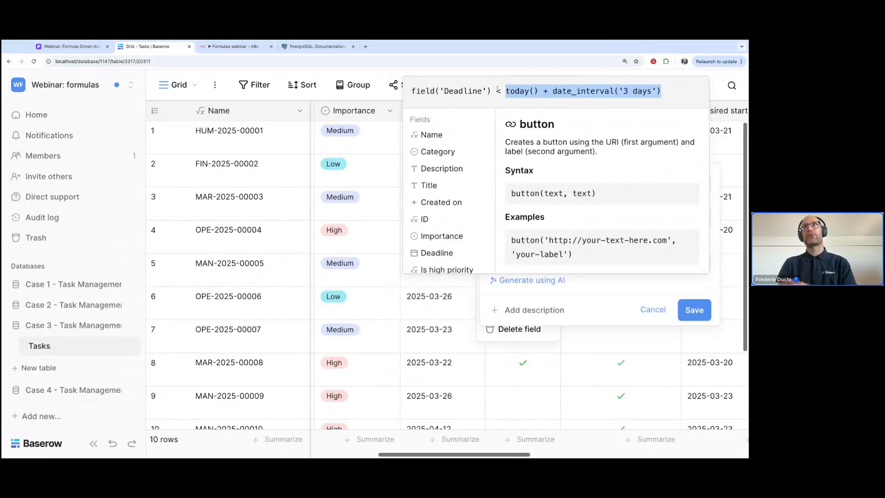
pyautogui.click(583, 92)
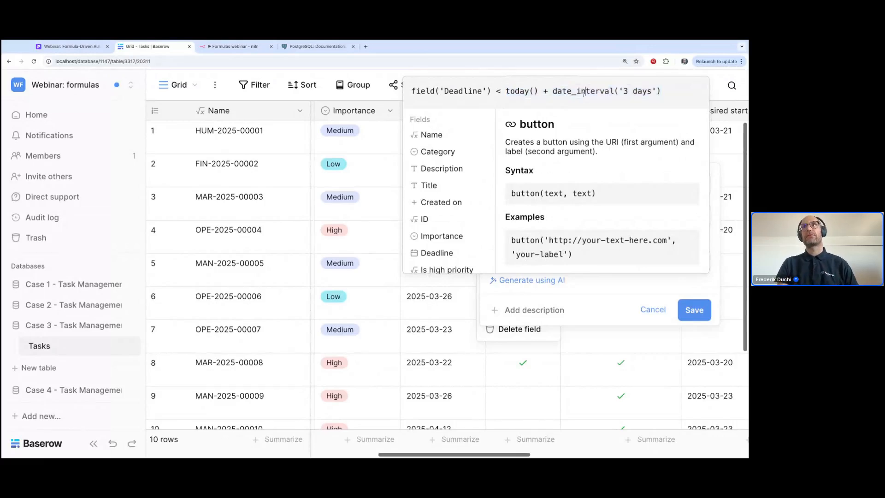
pyautogui.doubleClick(584, 92)
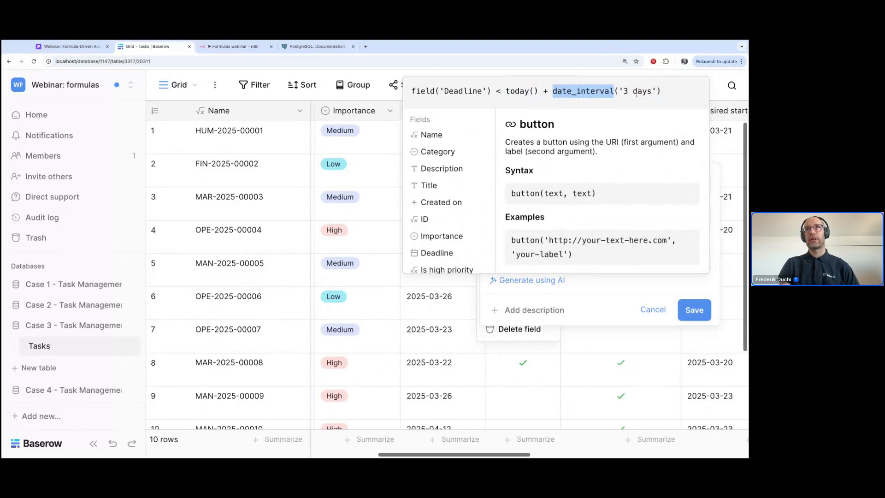
pyautogui.click(637, 91)
pyautogui.doubleClick(637, 92)
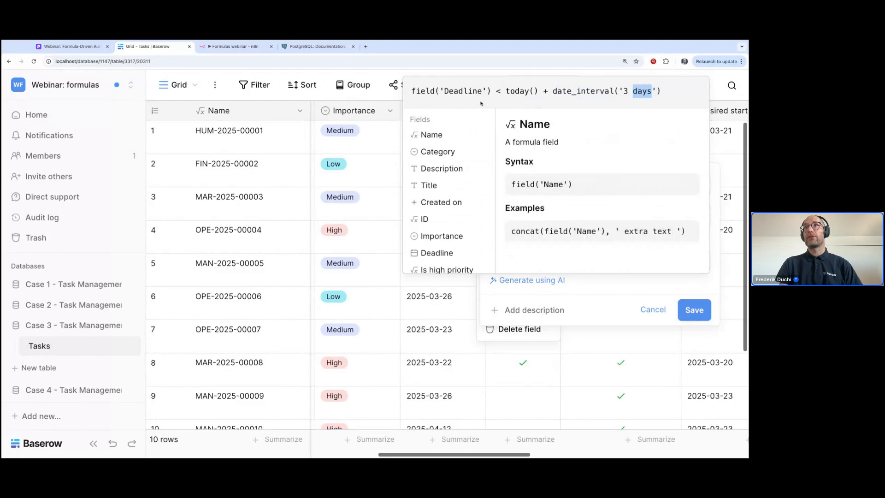
pyautogui.click(413, 91)
pyautogui.press('super+a')
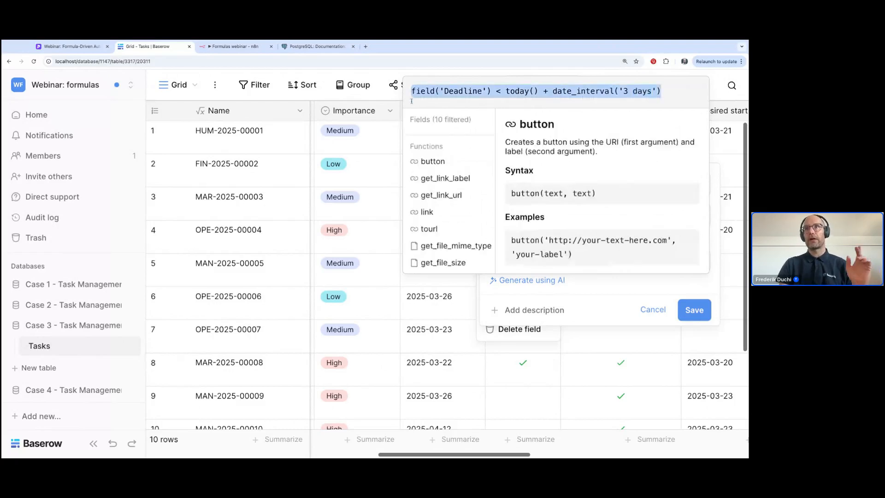
pyautogui.click(519, 412)
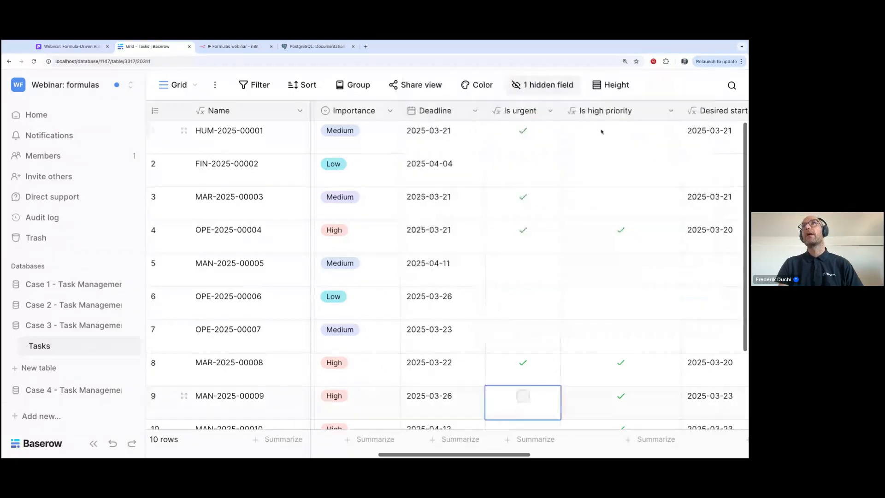
# - Examine the Is high priority formula comparing Importance with 'High', and close its editor without changes
pyautogui.click(672, 112)
pyautogui.click(652, 152)
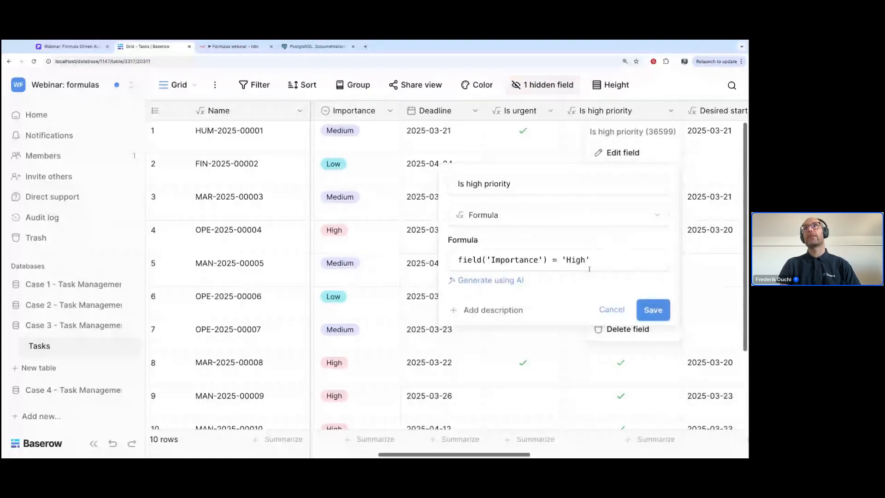
pyautogui.click(576, 140)
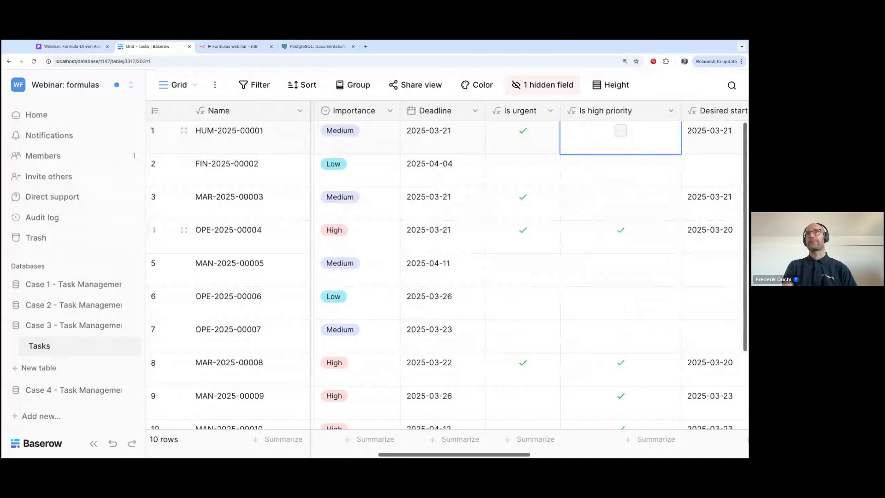
# - Compare the Is urgent and Is high priority values of the first task, HUM-2025-00001
pyautogui.hscroll(2, 606, 226)
pyautogui.hscroll(2, 605, 226)
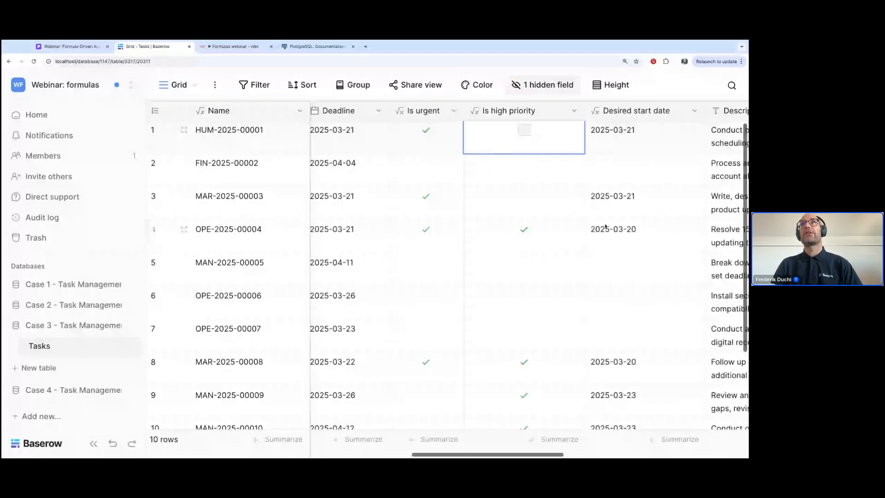
pyautogui.click(448, 136)
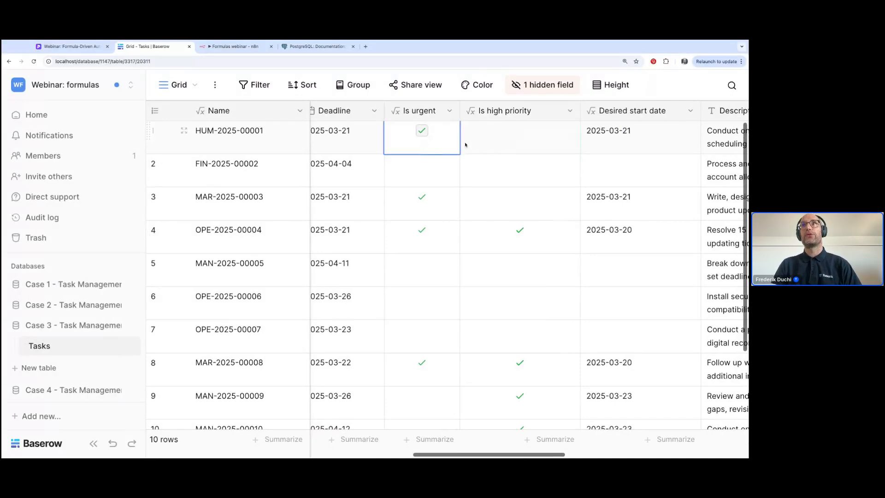
pyautogui.click(464, 143)
pyautogui.click(456, 142)
pyautogui.click(471, 146)
pyautogui.click(450, 139)
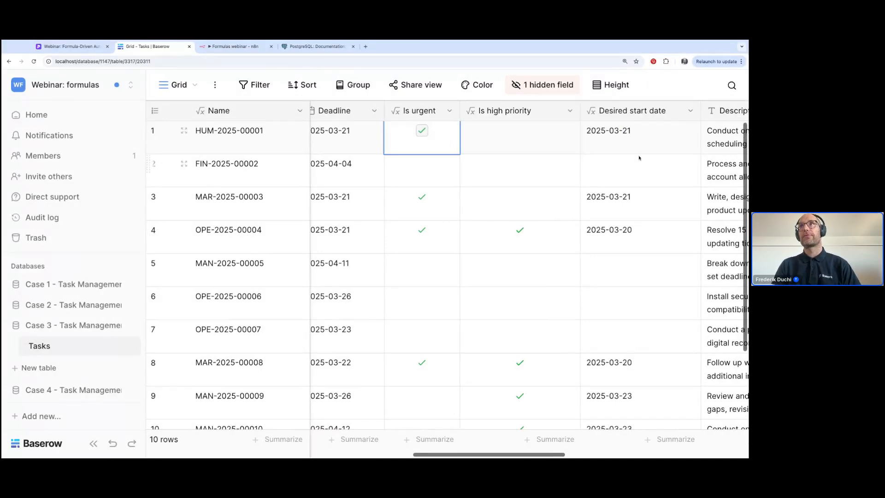
# - Open the Desired start date formula and examine its first and() condition, which returns today() for urgent, high-priority tasks
pyautogui.click(691, 111)
pyautogui.click(667, 156)
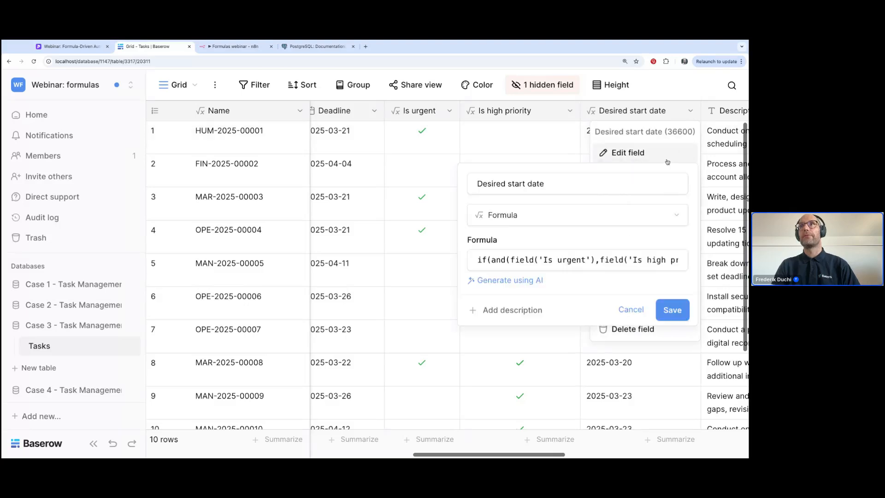
pyautogui.click(543, 263)
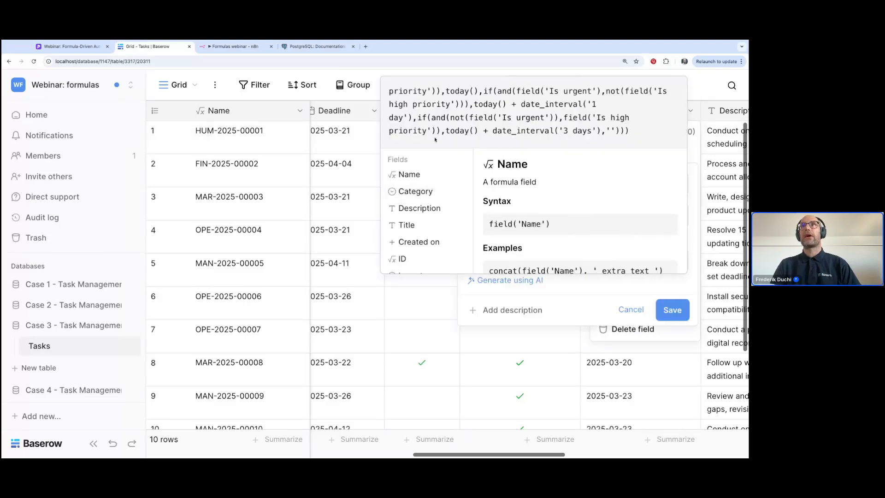
pyautogui.scroll(1, 429, 118)
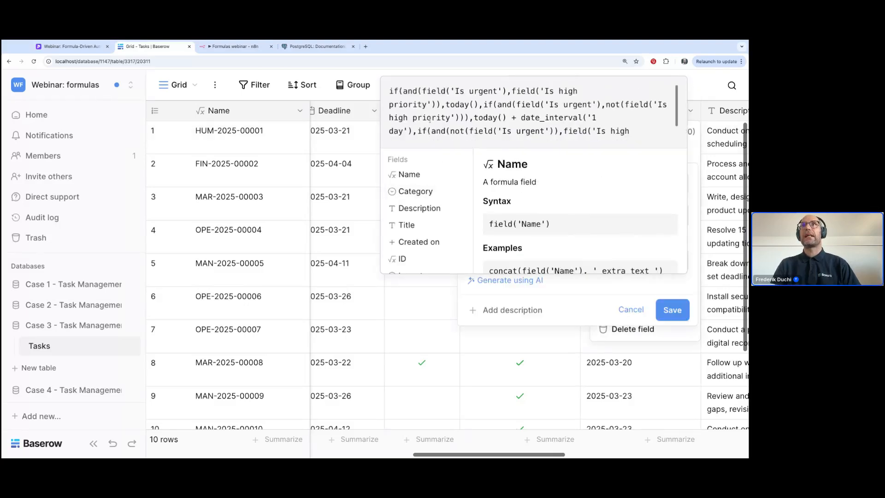
pyautogui.doubleClick(409, 92)
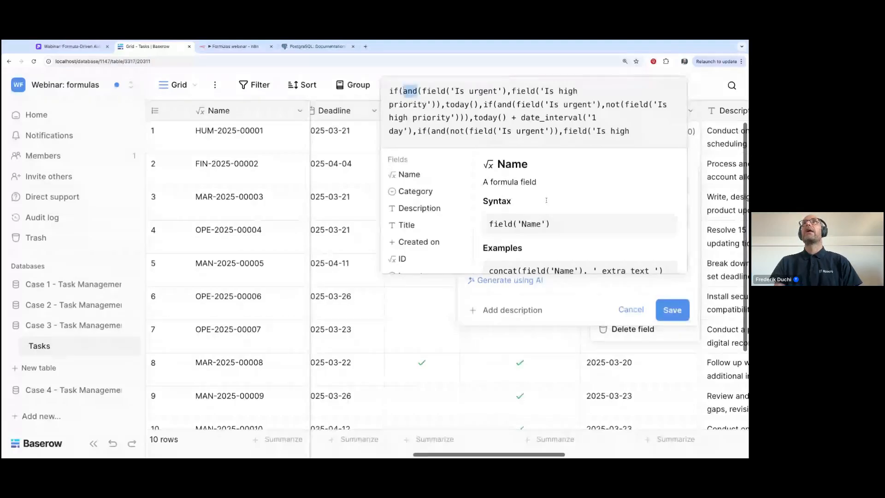
pyautogui.press('Right')
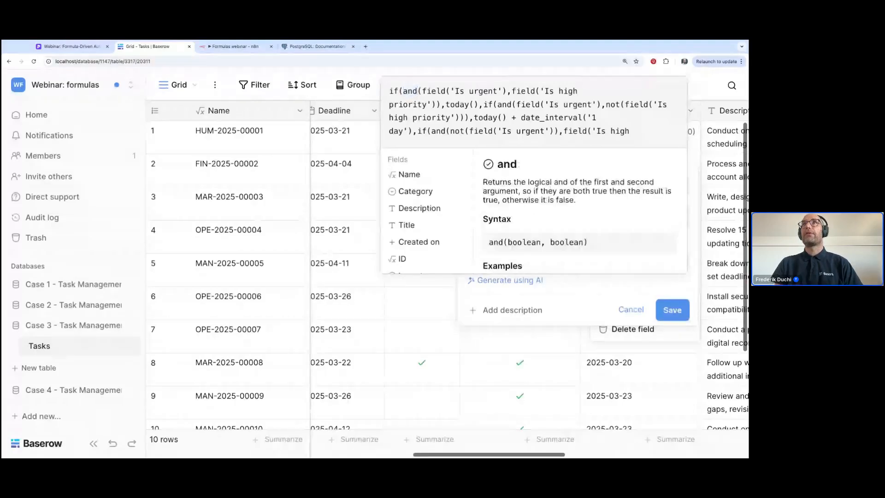
pyautogui.moveTo(422, 92); pyautogui.dragTo(478, 104)
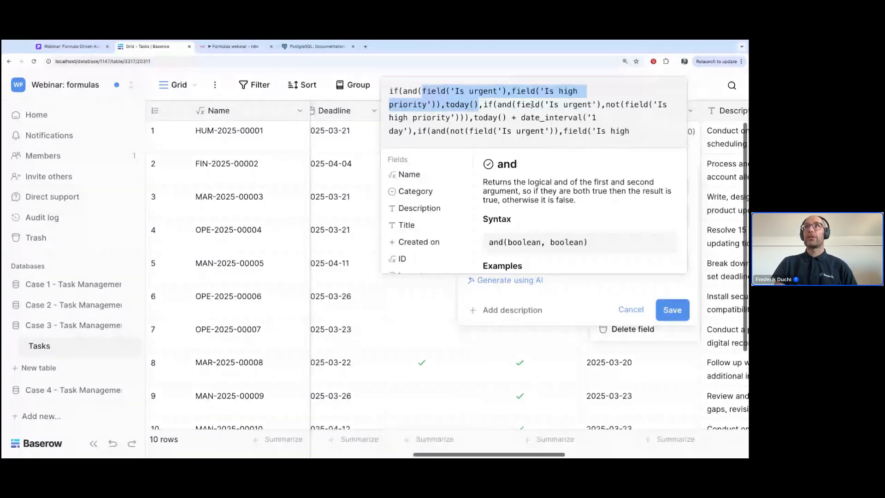
# - Examine the formula's nested not() conditions and their today() + date_interval('1 day') and date_interval('3 days') branches
pyautogui.click(615, 106)
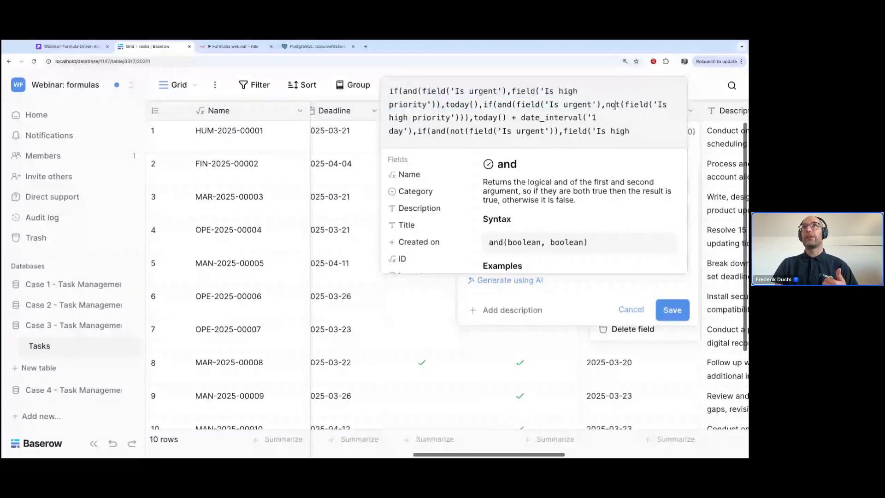
pyautogui.doubleClick(614, 106)
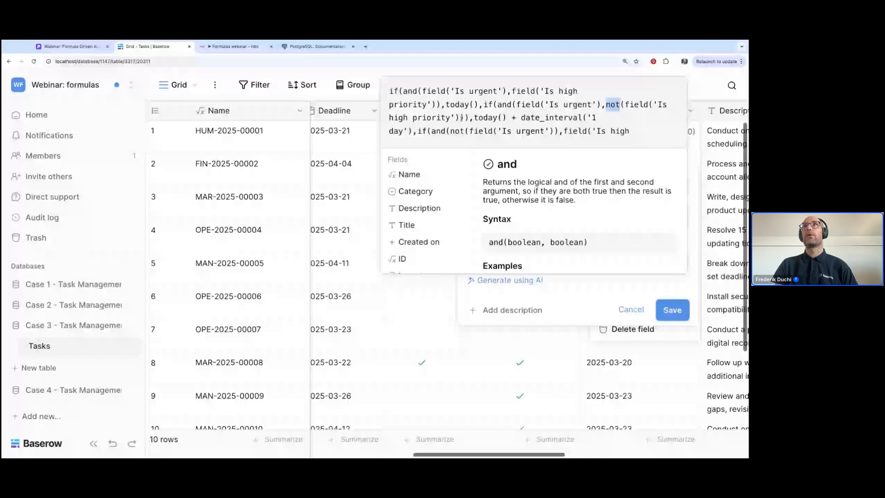
pyautogui.click(474, 118)
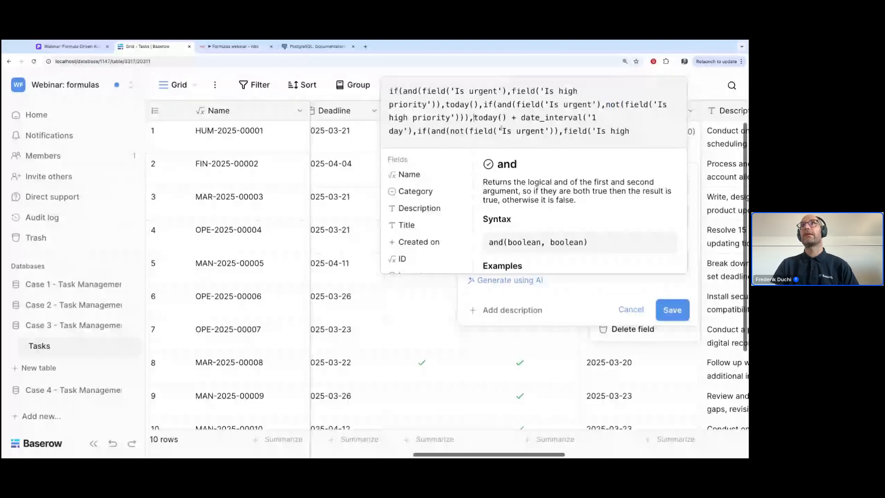
pyautogui.moveTo(474, 118); pyautogui.dragTo(412, 132)
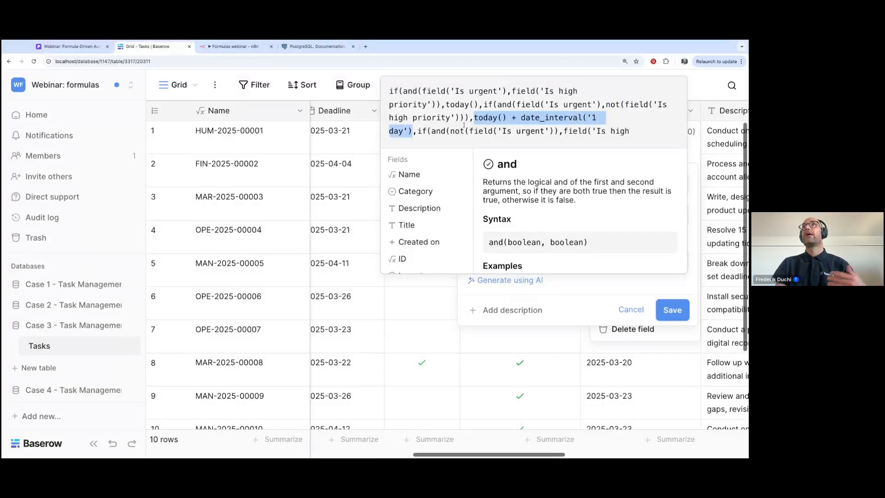
pyautogui.scroll(-1, 464, 125)
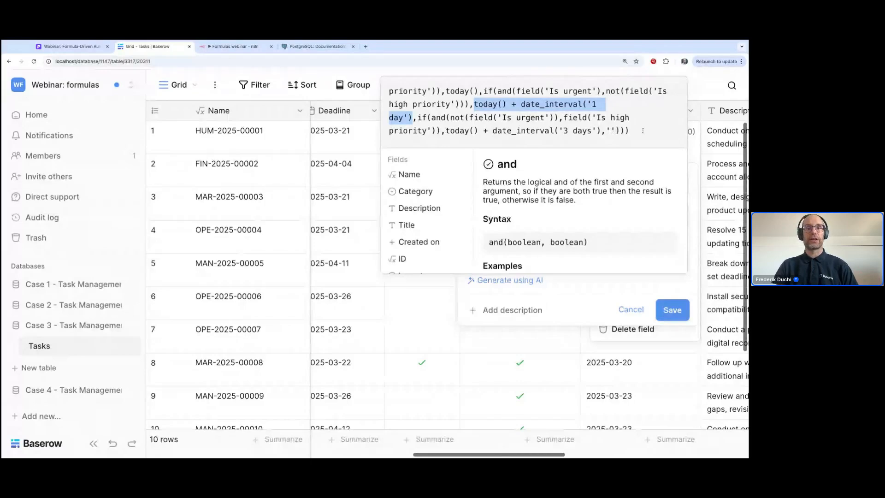
pyautogui.scroll(1, 636, 122)
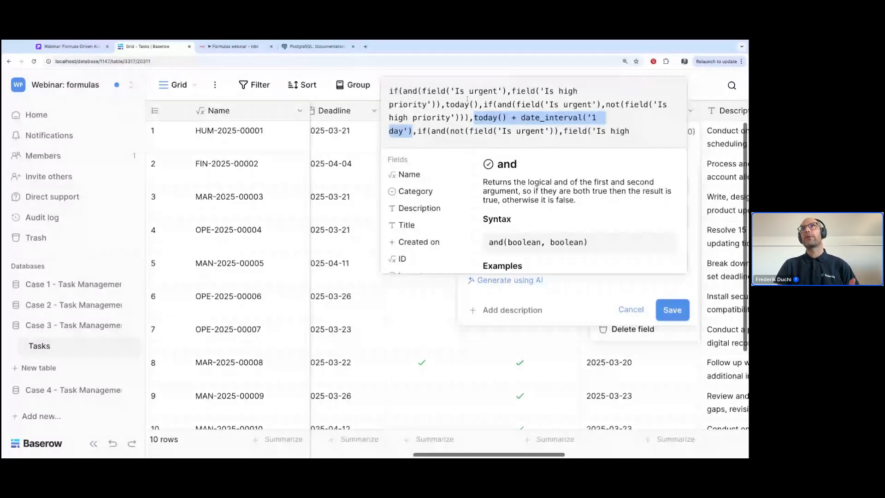
pyautogui.click(384, 126)
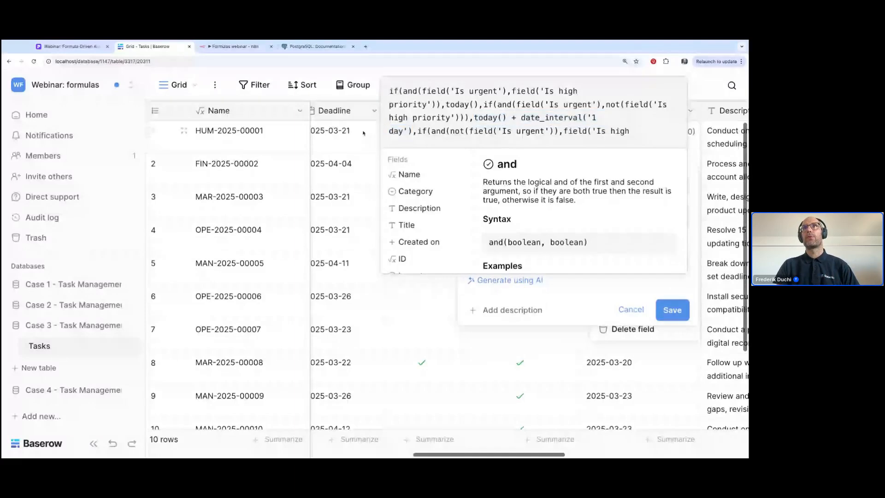
# - Recheck the Is urgent formula without saving, and inspect the desired start dates of the first and fourth tasks
pyautogui.click(471, 112)
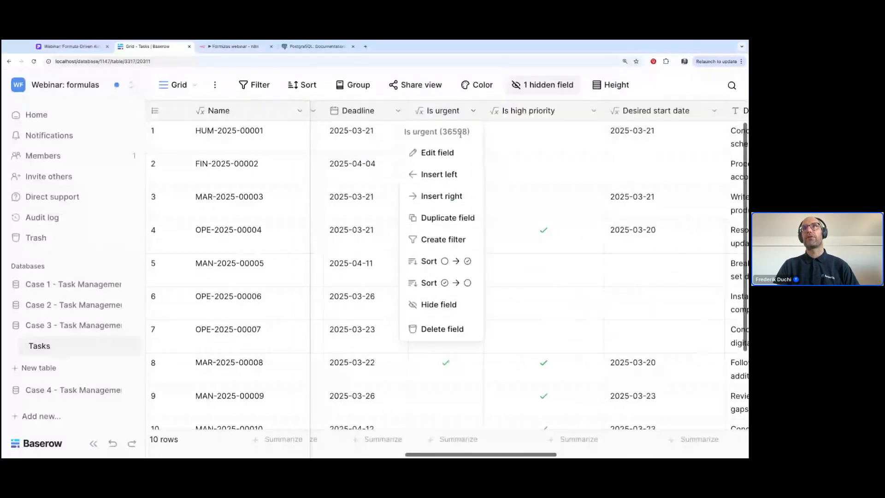
pyautogui.click(451, 152)
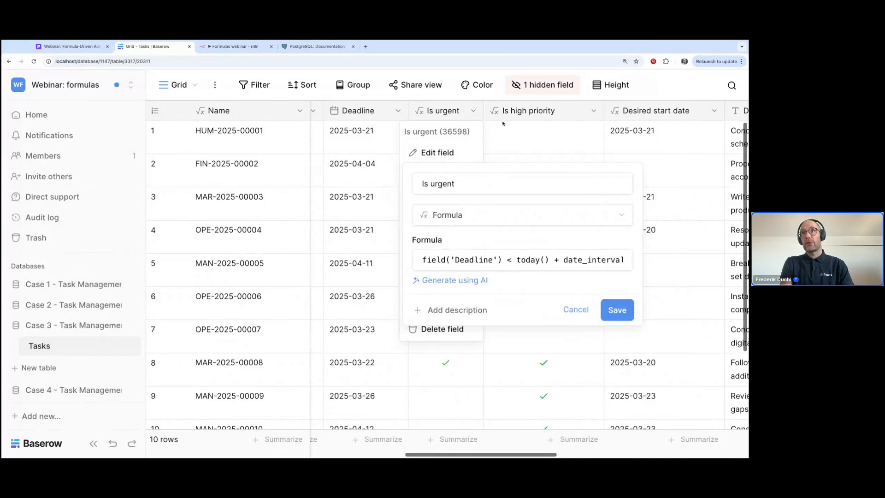
pyautogui.click(512, 133)
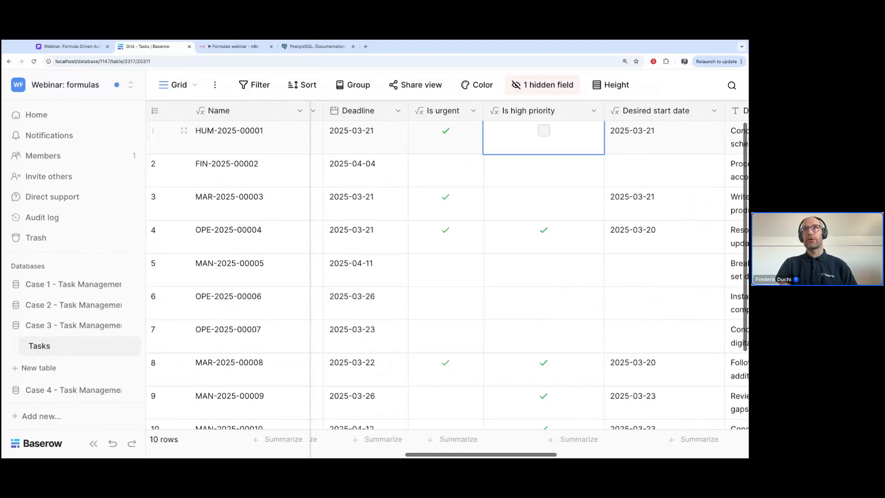
pyautogui.press('Right')
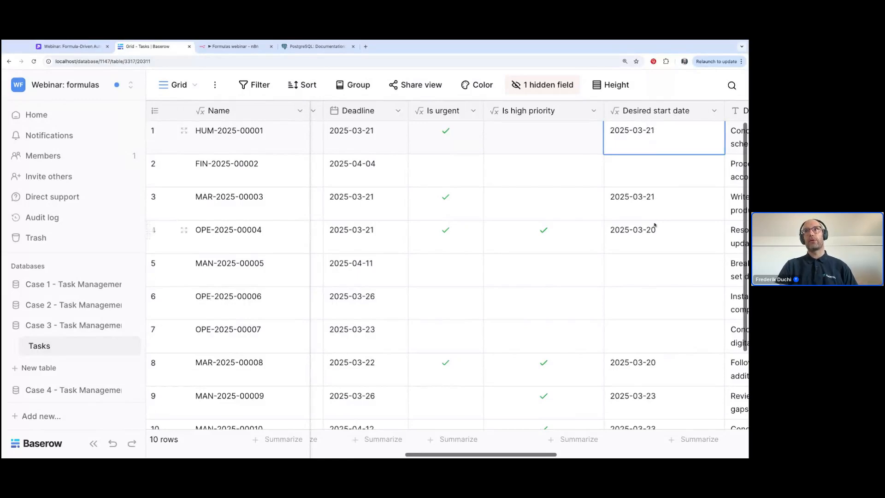
pyautogui.click(649, 237)
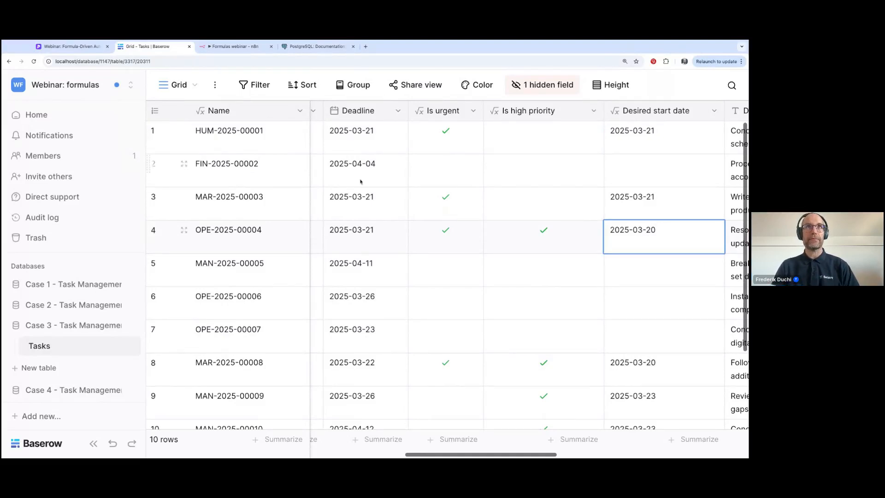
# - Switch to the webinar presentation, advance to the Use Case 4 title slide, and return to the Baserow Tasks grid
pyautogui.click(72, 47)
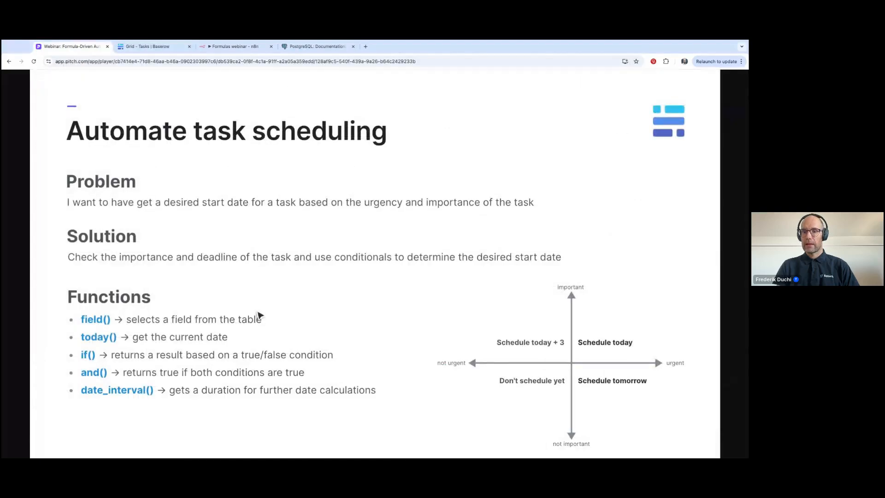
pyautogui.press('Right')
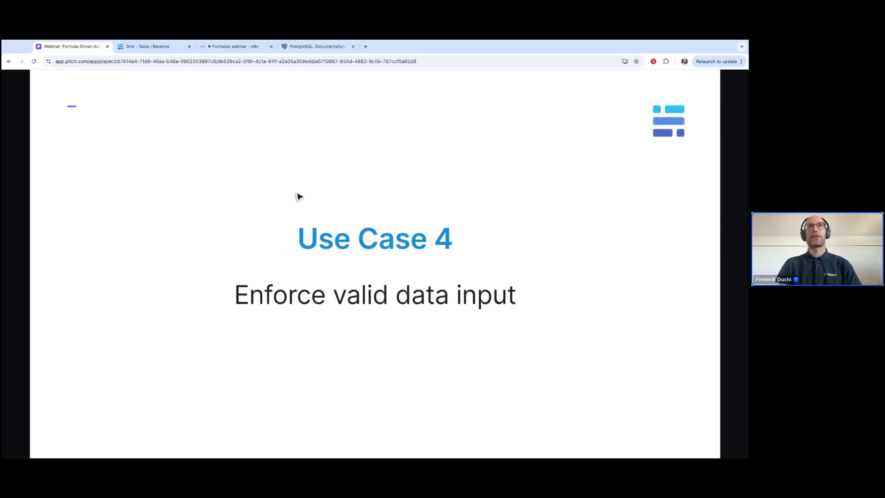
pyautogui.click(146, 48)
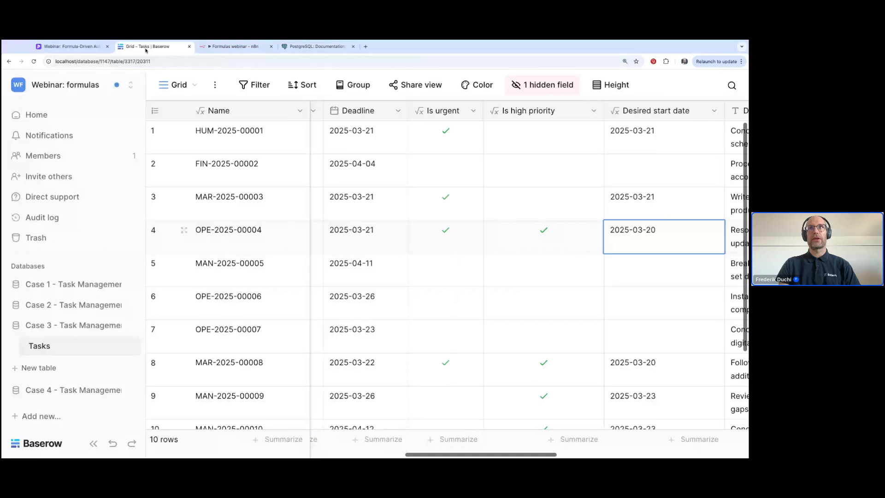
# - Compare the deadline, urgency and importance values of the OPE-2025-00004 and MAN-2025-00009 tasks
pyautogui.press('Left')
pyautogui.press('Left')
pyautogui.press('Left')
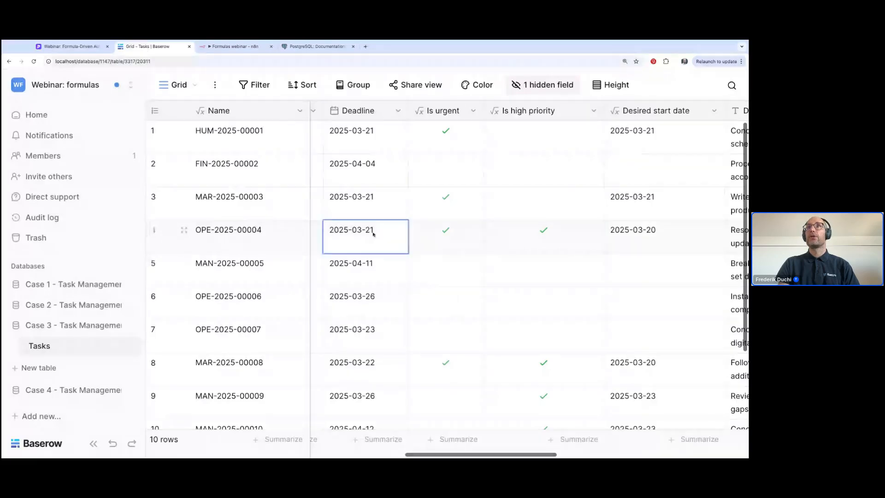
pyautogui.press('Right')
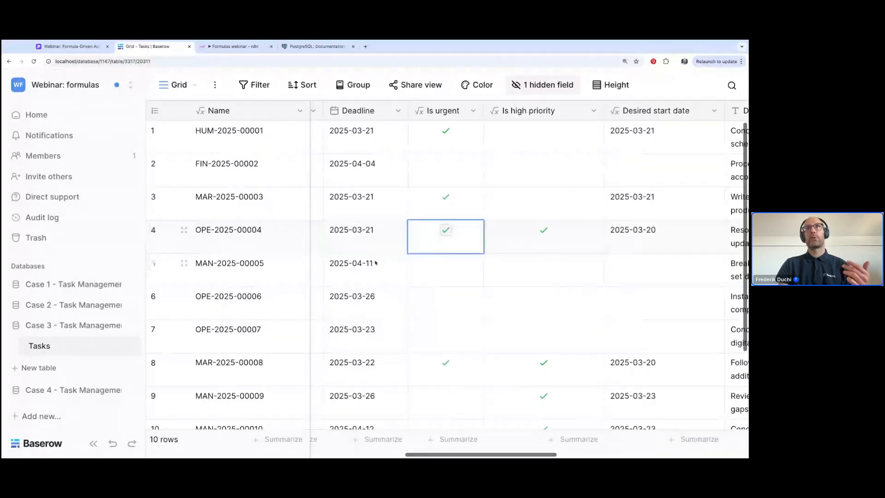
pyautogui.press('Right')
pyautogui.press('Left')
pyautogui.press('Left')
pyautogui.press('Down')
pyautogui.press('Down')
pyautogui.press('Down')
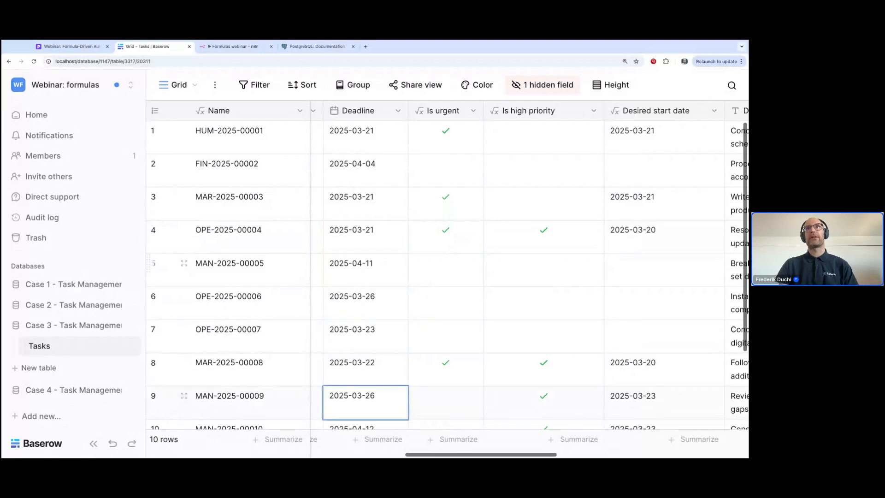
pyautogui.hscroll(-2, 507, 277)
pyautogui.hscroll(-1, 360, 162)
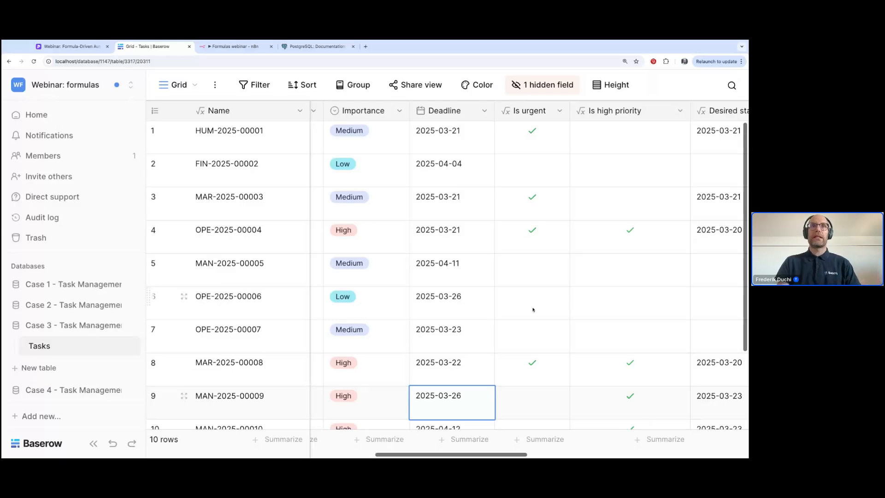
# - Open the Tasks table of the Case 4 task management database
pyautogui.click(91, 390)
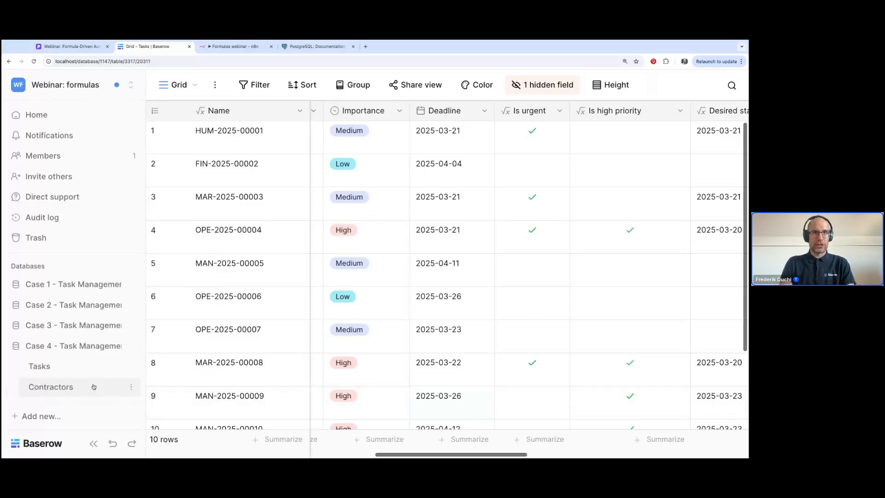
pyautogui.click(64, 370)
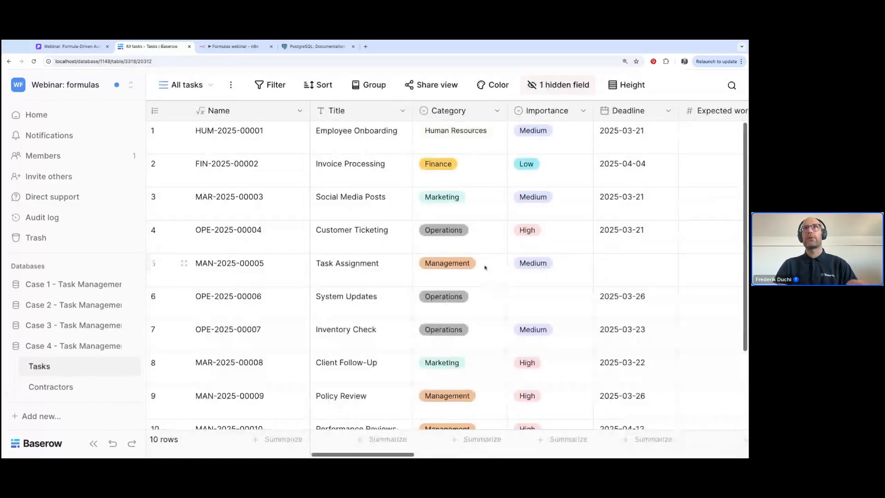
# - Review the Enforce valid data input problem and solution slide in the webinar presentation, and return to Baserow's Case 4 Tasks table
pyautogui.click(62, 51)
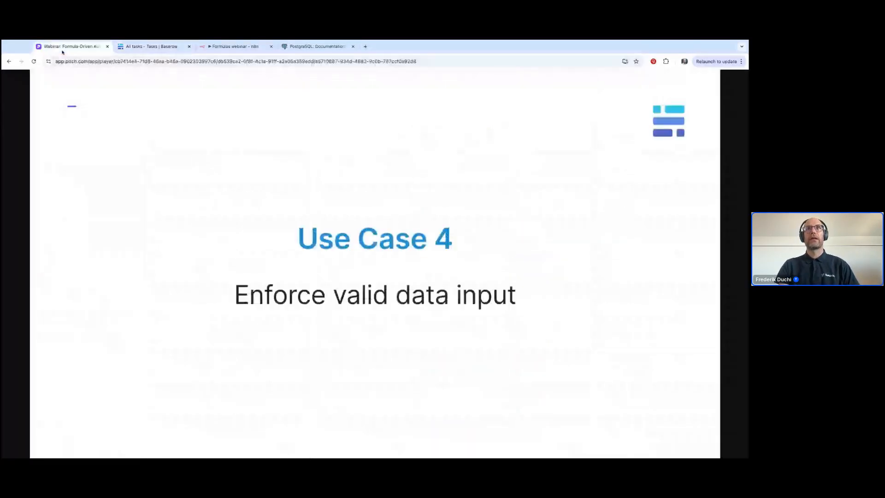
pyautogui.press('Right')
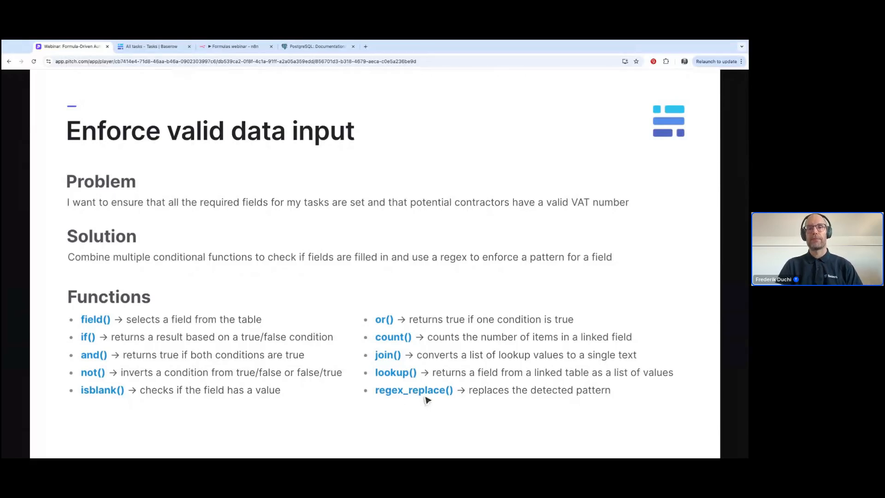
pyautogui.click(142, 47)
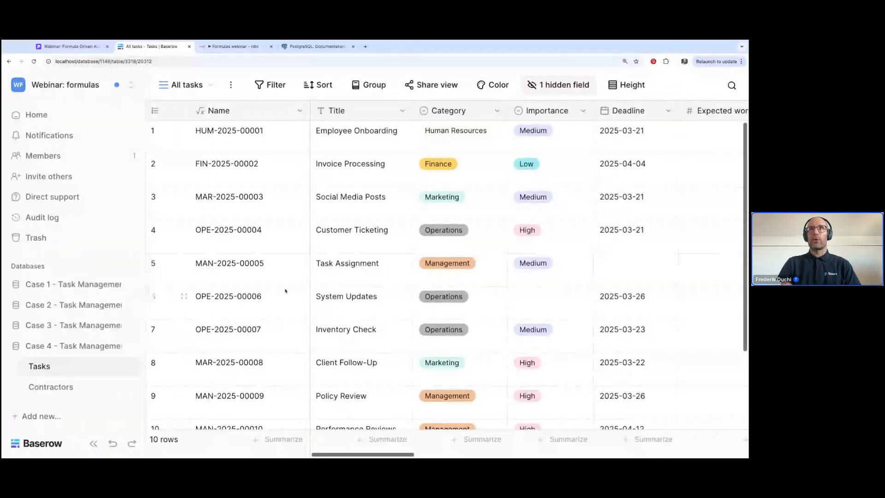
# - Examine the Deadline of MAN-2025-00005, the Importance of OPE-2025-00006 and the Expected workload of OPE-2025-00007
pyautogui.hscroll(1, 427, 314)
pyautogui.scroll(-1, 427, 314)
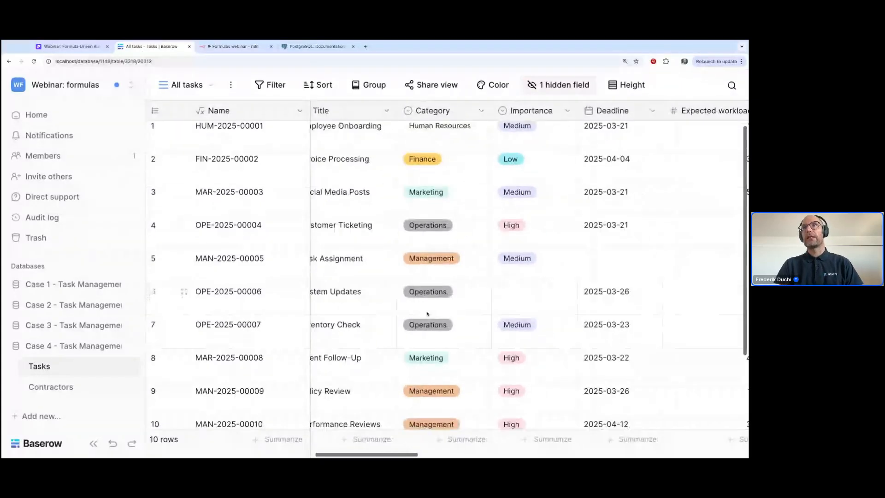
pyautogui.click(618, 258)
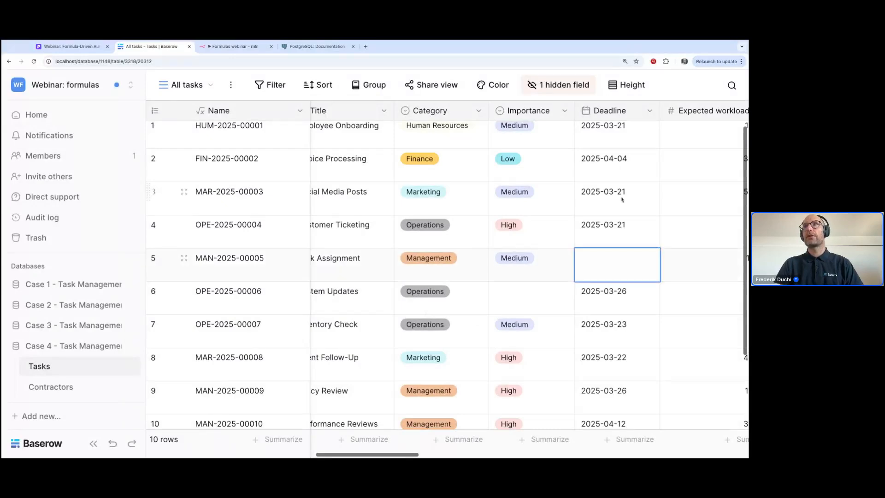
pyautogui.scroll(-1, 625, 206)
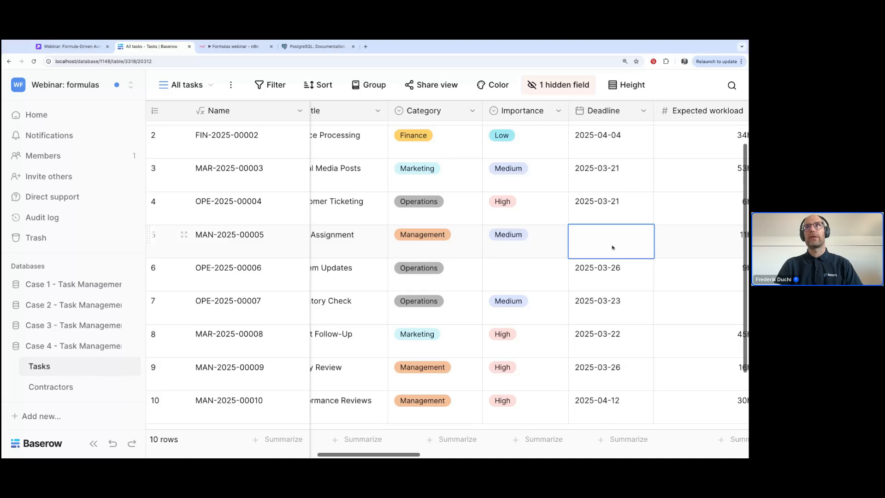
pyautogui.hscroll(-1, 612, 248)
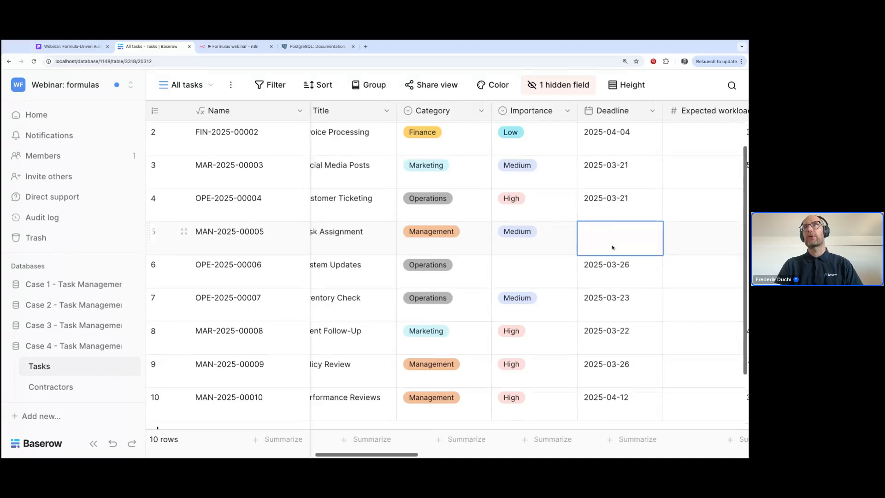
pyautogui.click(545, 282)
pyautogui.hscroll(3, 546, 281)
pyautogui.click(629, 304)
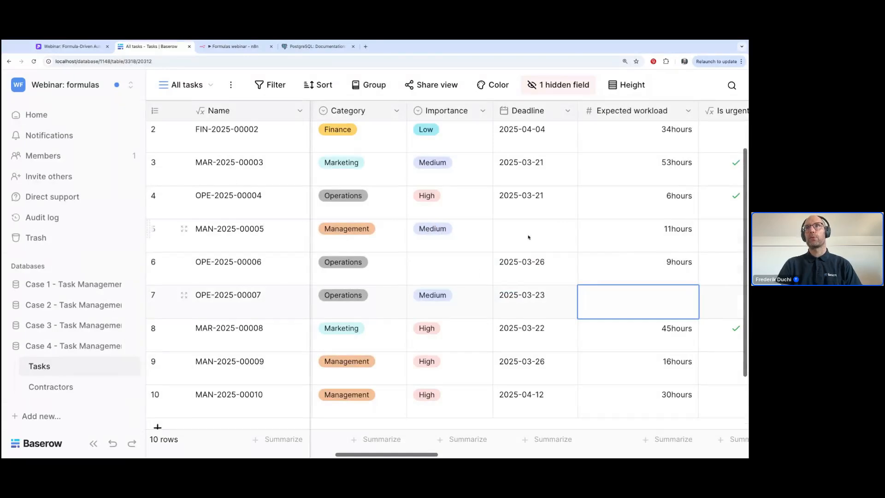
# - Select the Importance, Deadline and Expected workload cells of tasks MAN-2025-00005 through OPE-2025-00007
pyautogui.click(451, 244)
pyautogui.hotkey('shift', 'Right')
pyautogui.hotkey('shift', 'Right')
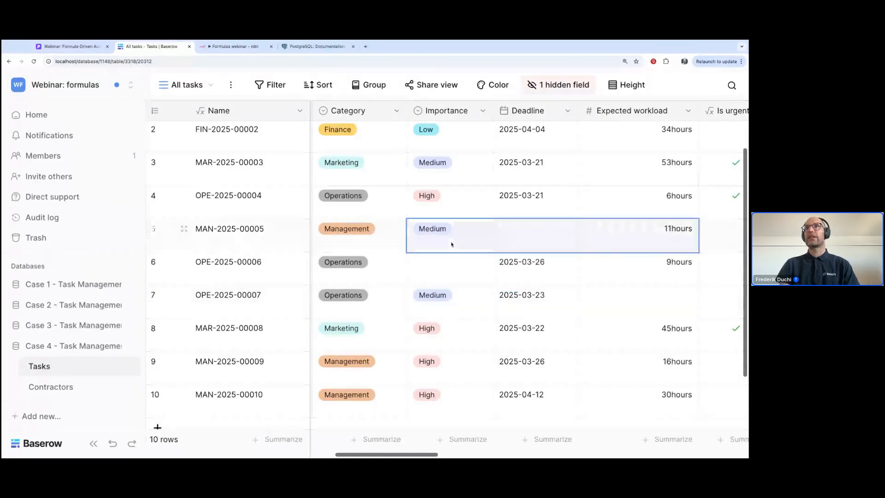
pyautogui.keyDown('shift'); pyautogui.click(602, 310); pyautogui.keyUp('shift')
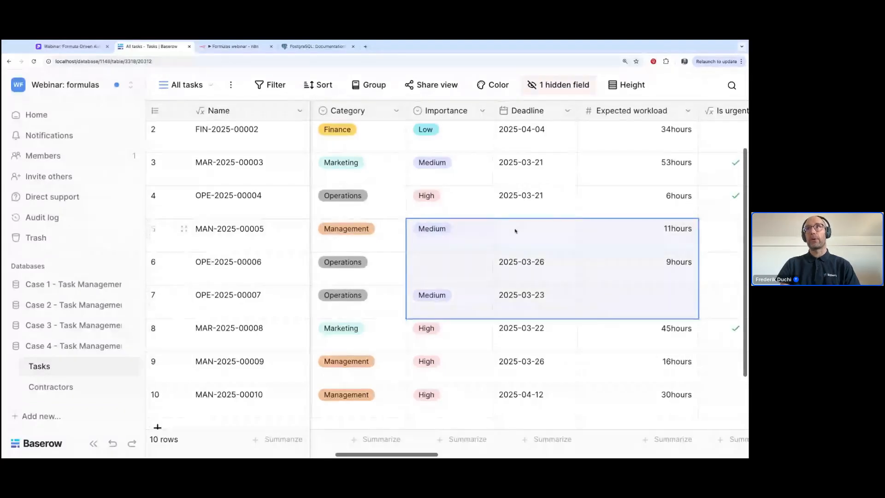
# - Open the formula of the Tasks table's Required fields valid field for editing
pyautogui.hscroll(6, 516, 230)
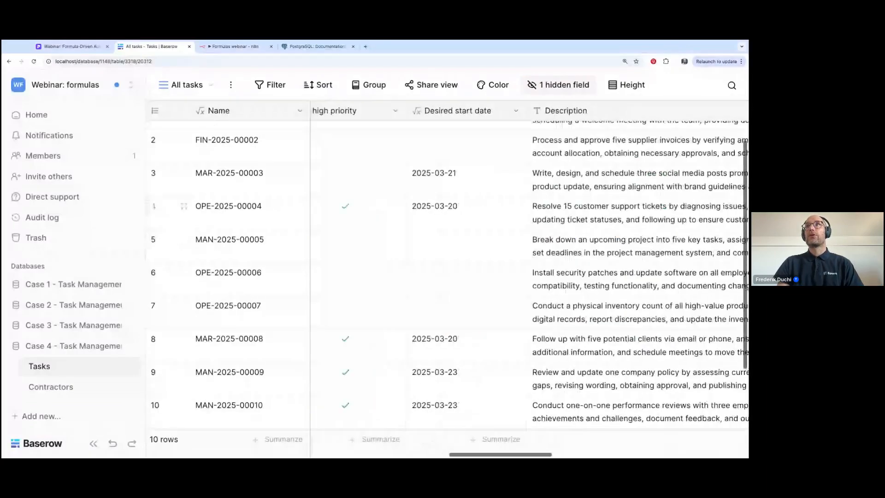
pyautogui.hscroll(8, 515, 277)
pyautogui.scroll(1, 515, 277)
pyautogui.hscroll(5, 515, 277)
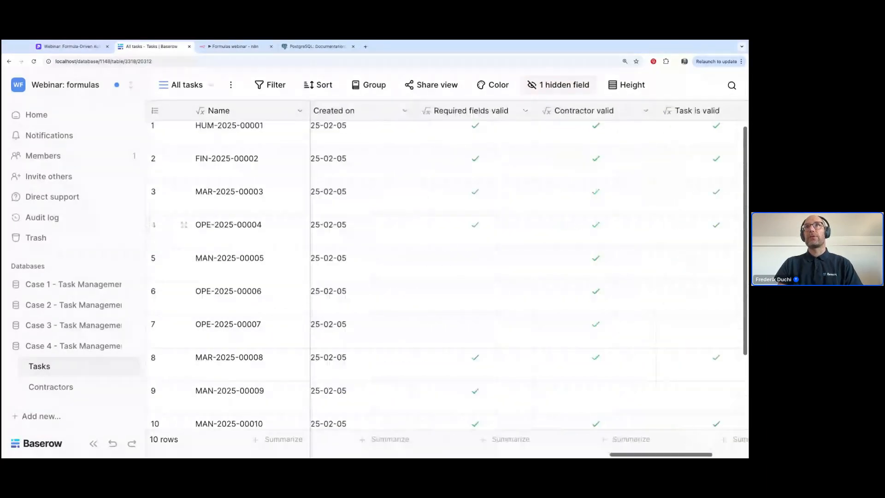
pyautogui.scroll(1, 516, 277)
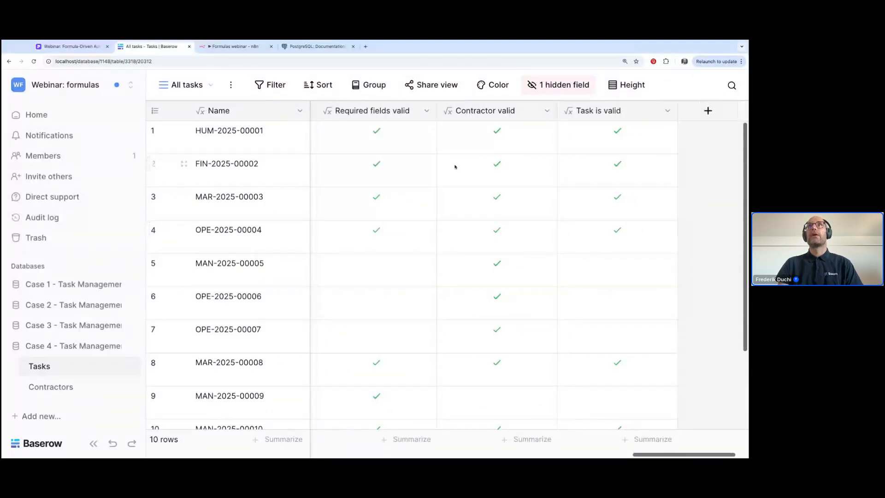
pyautogui.click(426, 112)
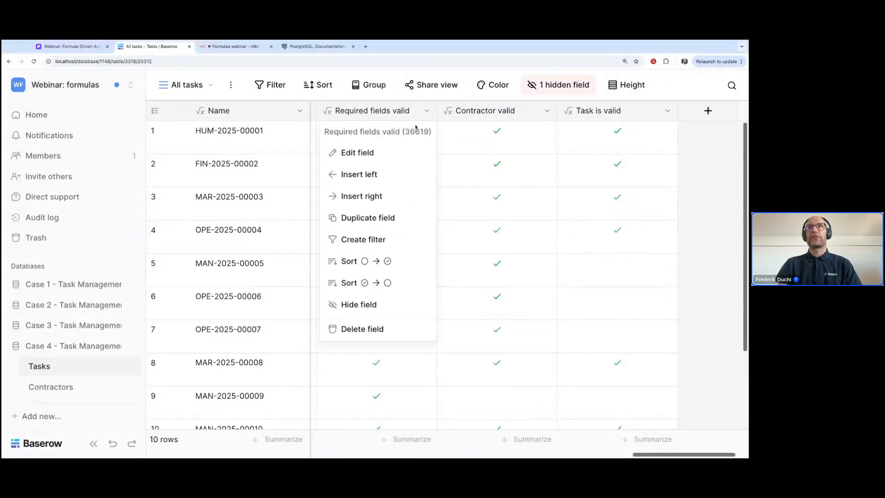
pyautogui.click(400, 152)
pyautogui.click(389, 261)
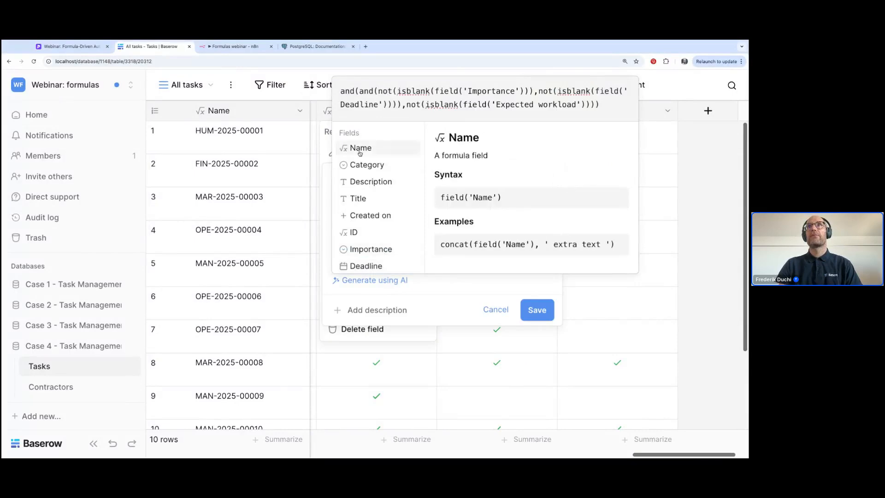
# - Examine the nested and() conditions on Importance, Deadline and Expected workload in the formula, and save the field
pyautogui.doubleClick(350, 91)
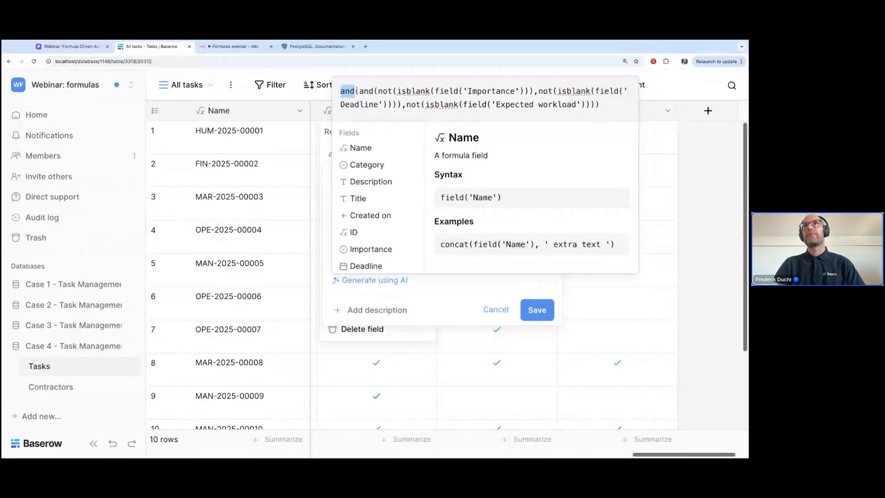
pyautogui.click(490, 90)
pyautogui.doubleClick(490, 91)
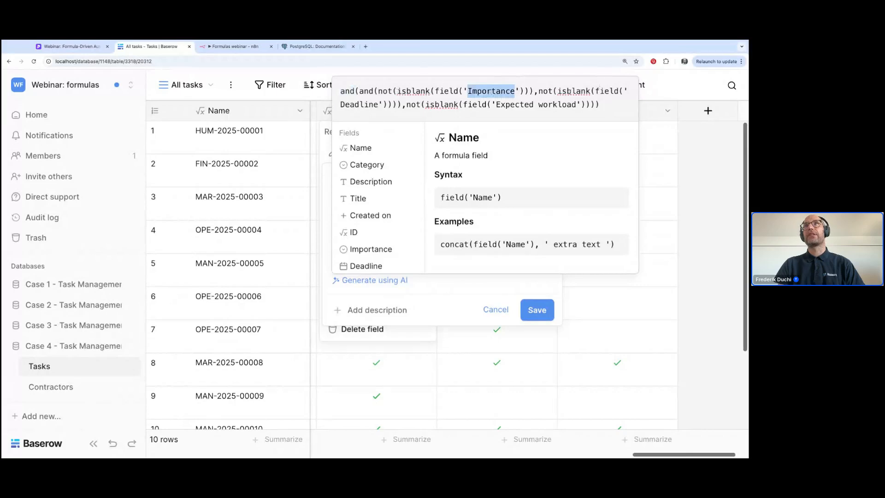
pyautogui.doubleClick(369, 104)
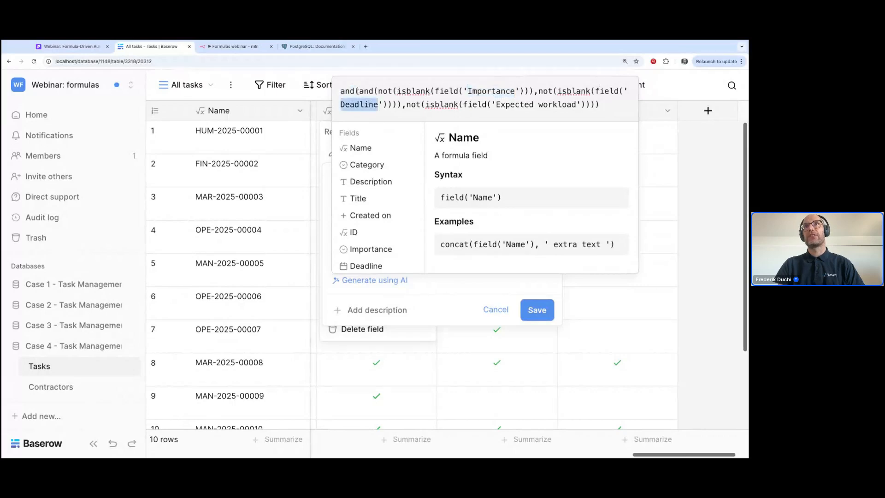
pyautogui.moveTo(359, 92); pyautogui.dragTo(402, 104)
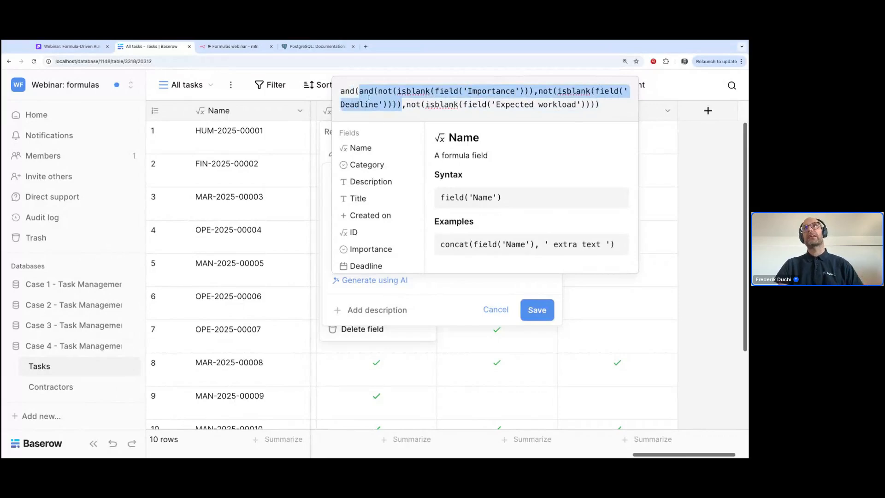
pyautogui.click(406, 105)
pyautogui.hotkey('shift', 'End')
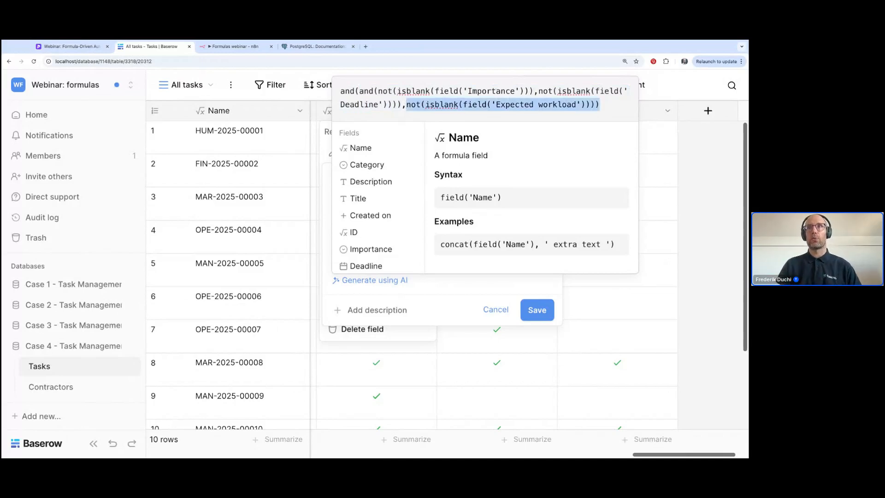
pyautogui.click(620, 107)
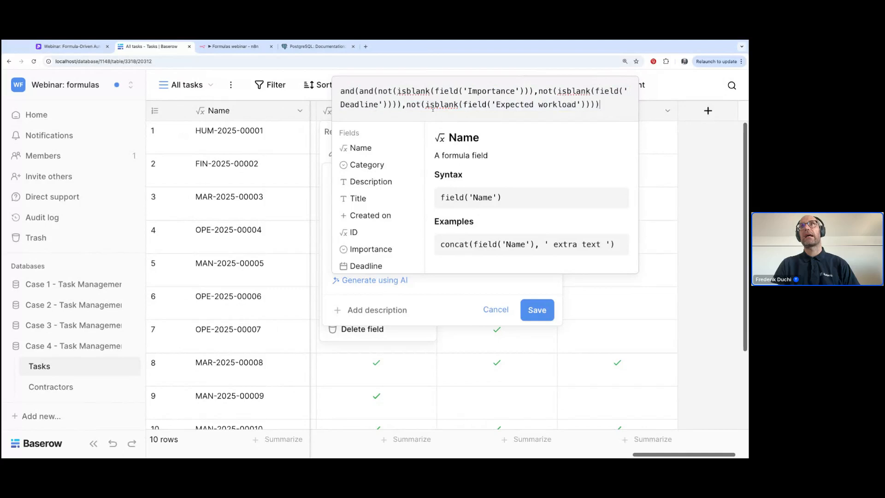
pyautogui.click(537, 310)
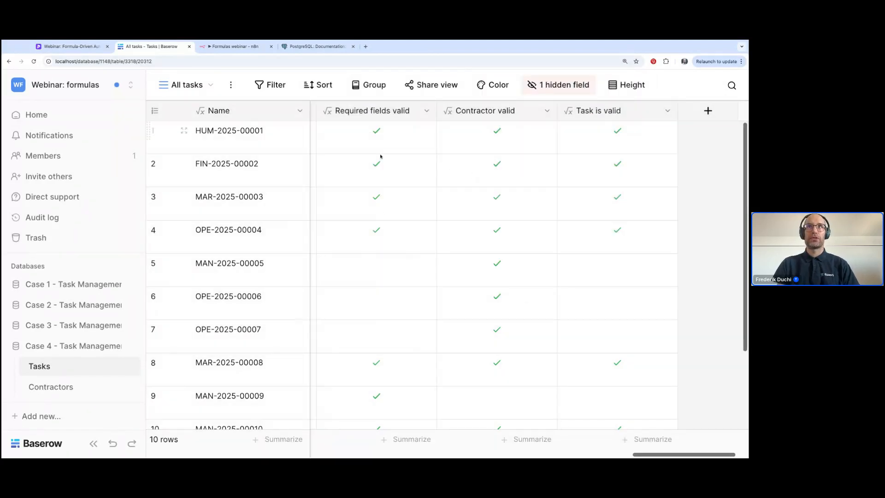
# - Check the Required fields valid cell of MAN-2025-00005 and review the Contractor field of the tasks
pyautogui.click(372, 265)
pyautogui.hscroll(-2, 424, 262)
pyautogui.hscroll(-10, 435, 267)
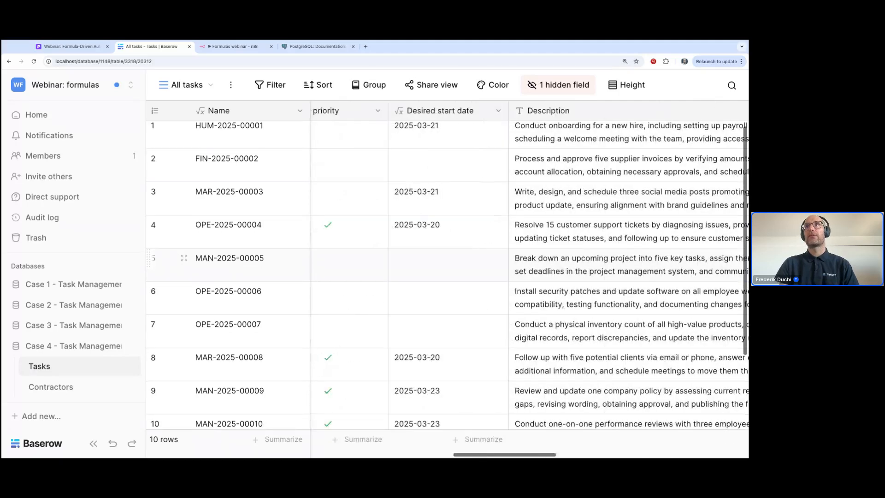
pyautogui.hscroll(10, 452, 275)
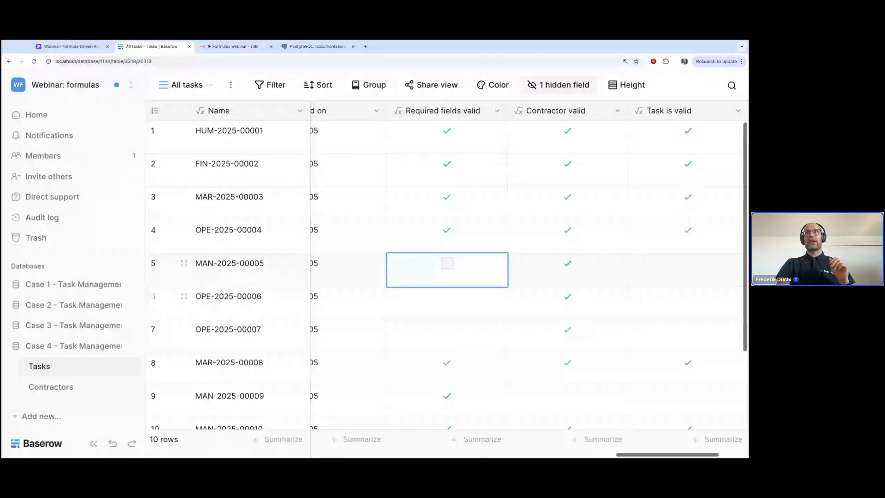
pyautogui.hscroll(-1, 526, 277)
pyautogui.hscroll(-3, 525, 277)
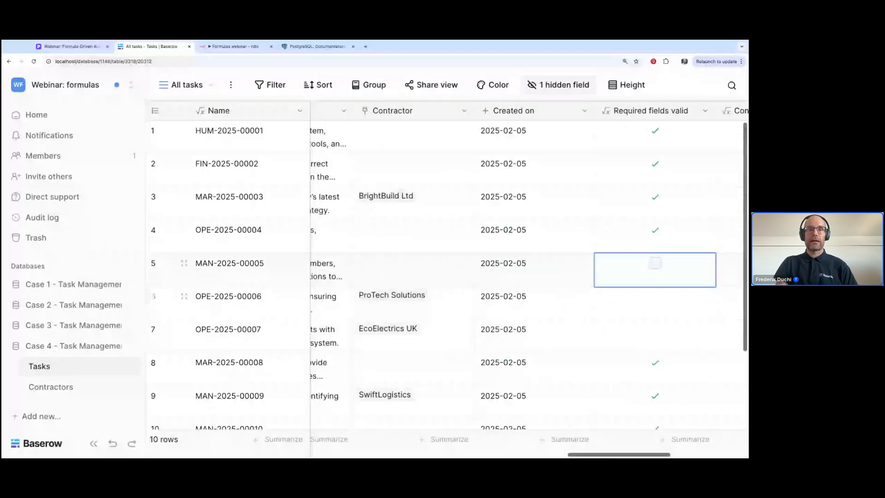
pyautogui.hscroll(-1, 400, 290)
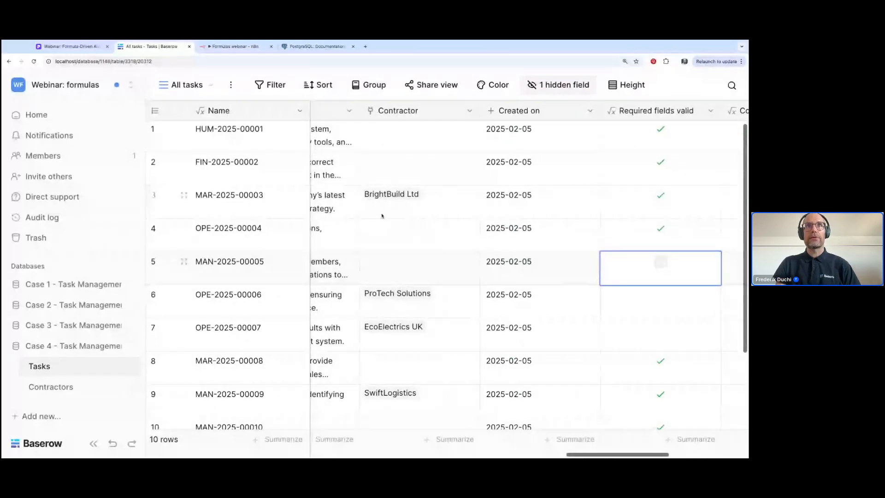
# - Open the Contractors table and review its VAT Number, Tasks and Formula fields
pyautogui.click(68, 396)
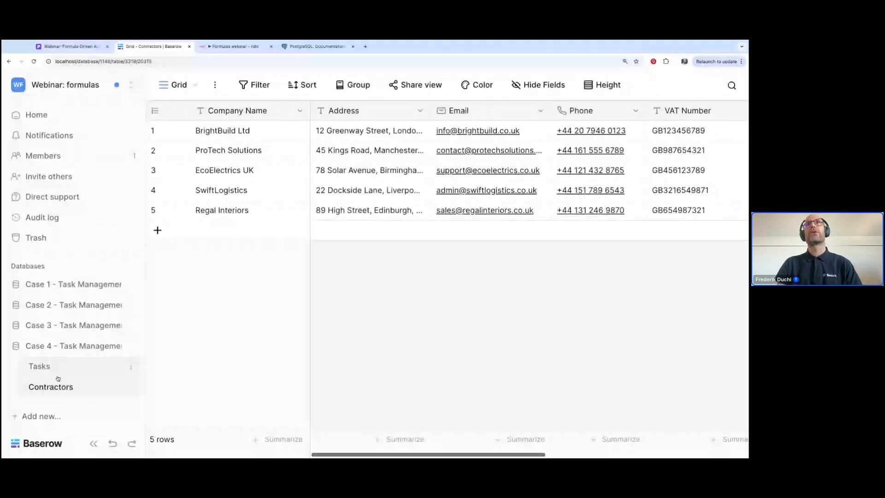
pyautogui.hscroll(2, 353, 224)
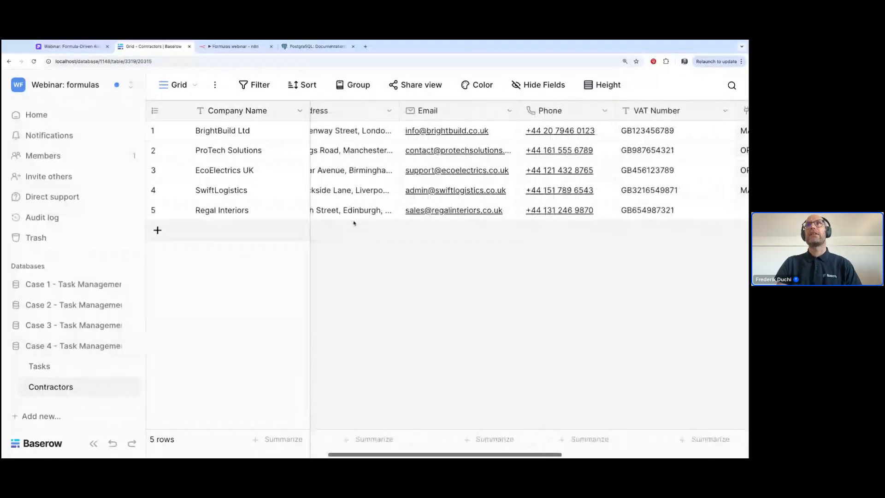
pyautogui.hscroll(5, 354, 224)
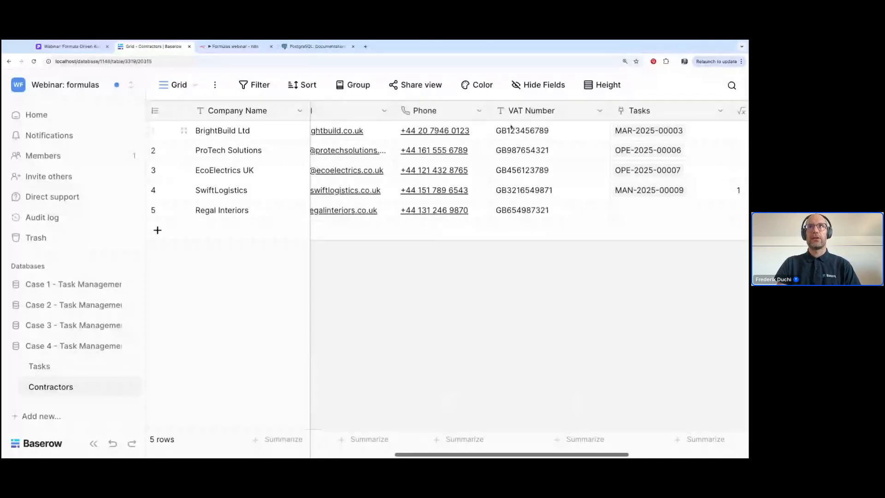
pyautogui.hscroll(6, 691, 141)
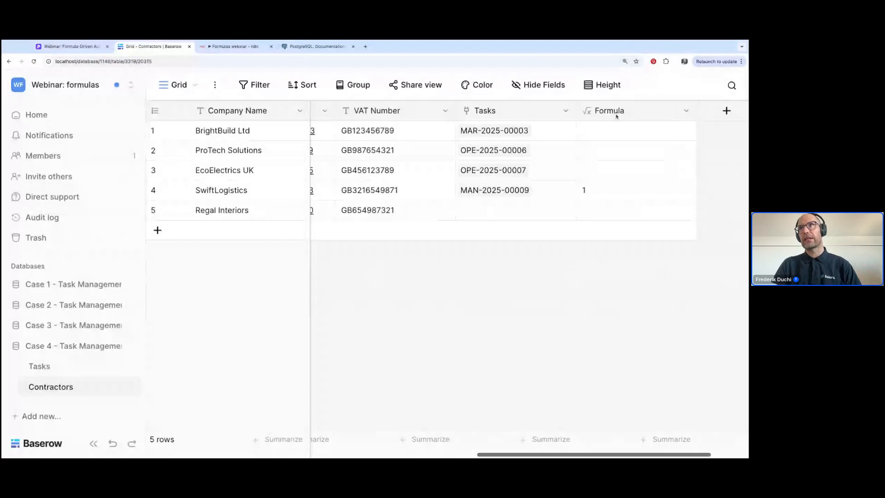
# - Open the Contractors table's Formula field for editing and examine the optional (GB) prefix in its regex_replace pattern
pyautogui.click(686, 111)
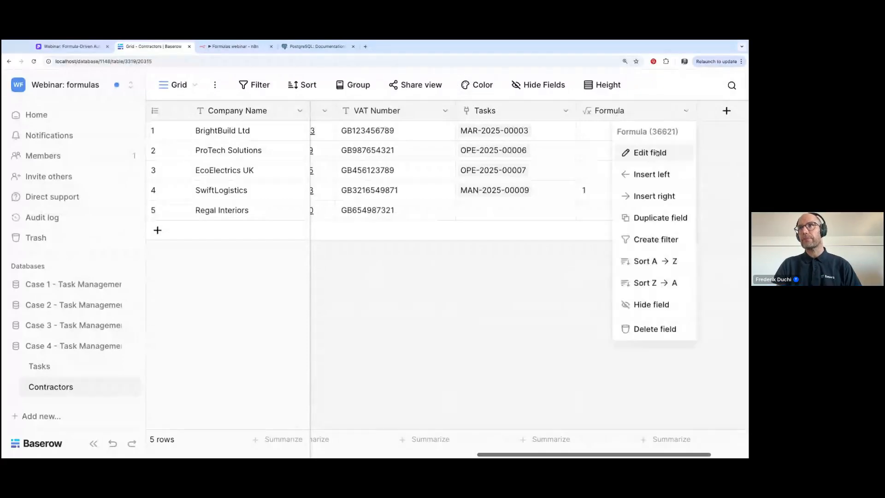
pyautogui.click(649, 153)
pyautogui.click(570, 261)
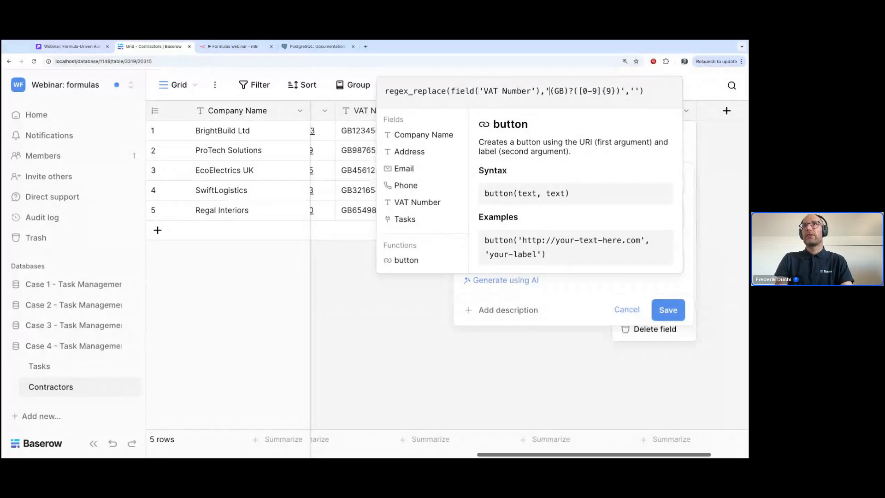
pyautogui.hotkey('shift', 'Right')
pyautogui.hotkey('shift', 'Right')
pyautogui.hotkey('shift', 'Right')
pyautogui.hotkey('shift', 'Right')
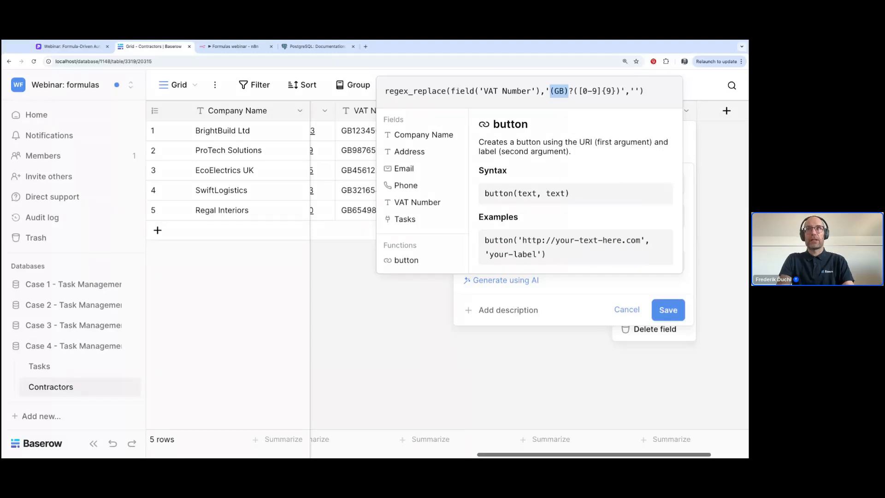
pyautogui.press('Right')
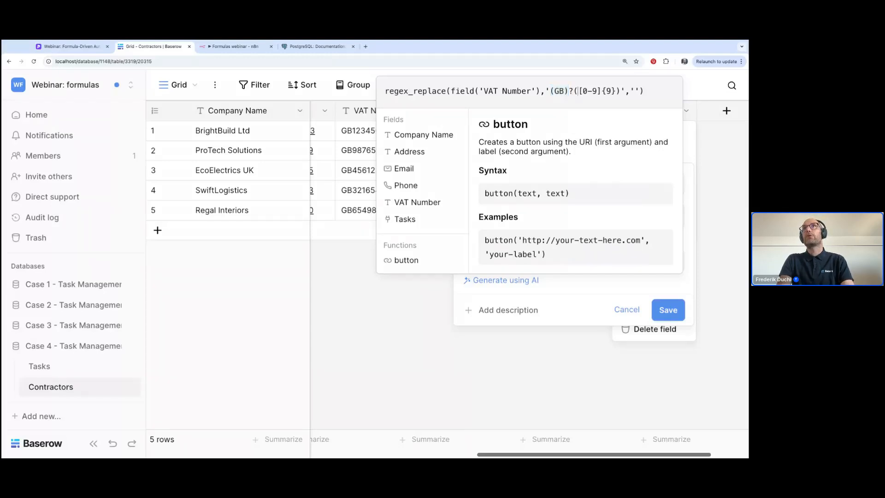
# - Examine the [0-9] digit class and {9} quantifier in the VAT number pattern, and save the Formula field
pyautogui.hotkey('shift', 'Right')
pyautogui.hotkey('shift', 'Right')
pyautogui.hotkey('shift', 'Right')
pyautogui.hotkey('shift', 'Right')
pyautogui.hotkey('shift', 'Right')
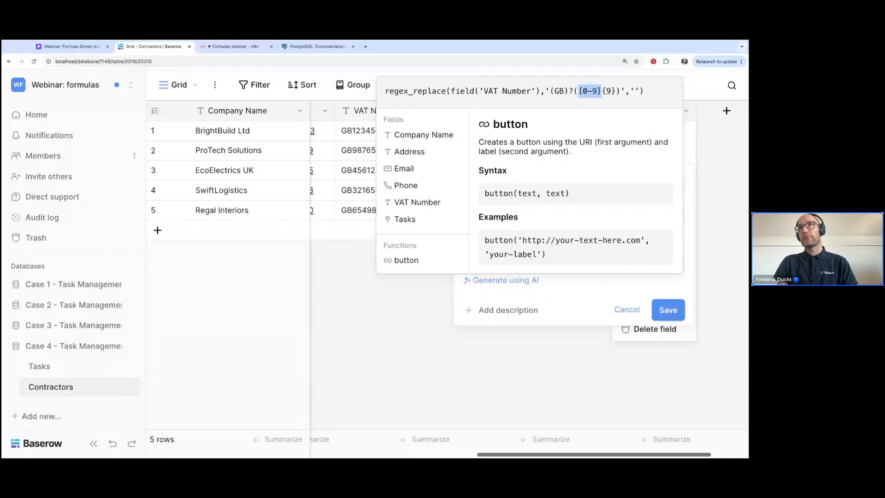
pyautogui.press('Right')
pyautogui.hotkey('shift', 'Right')
pyautogui.hotkey('shift', 'Right')
pyautogui.hotkey('shift', 'Right')
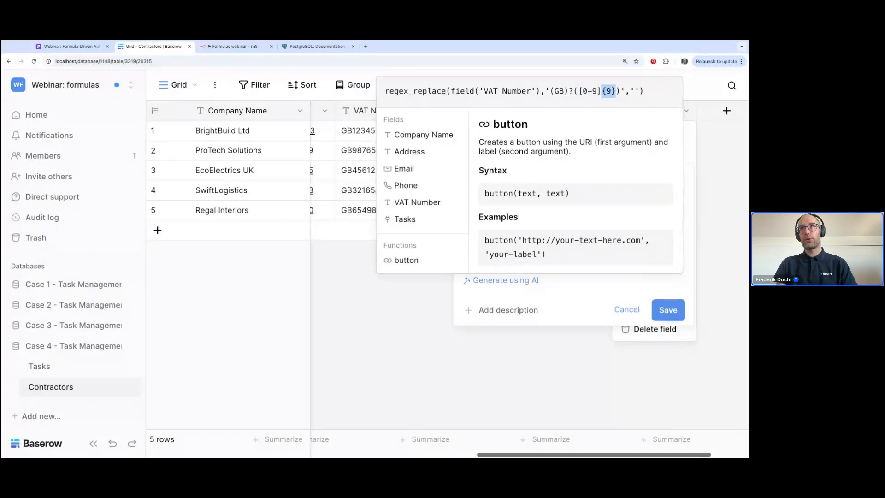
pyautogui.press('Right')
pyautogui.press('Right')
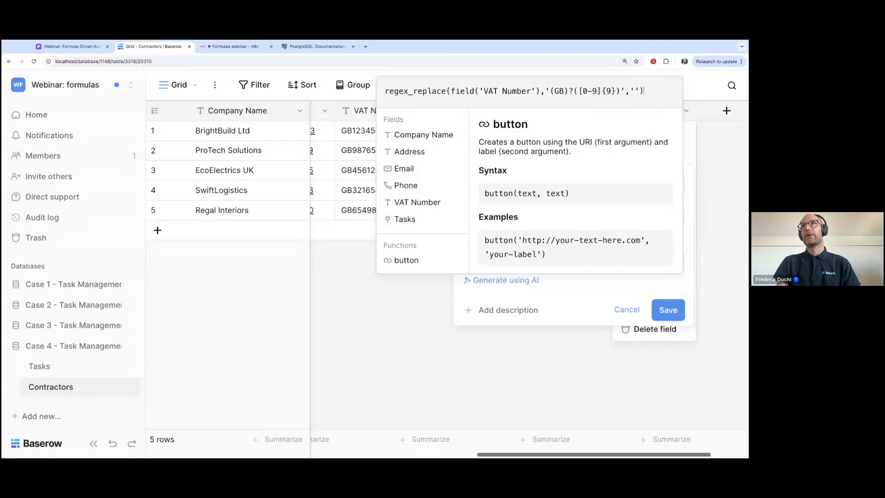
pyautogui.click(693, 266)
pyautogui.click(668, 311)
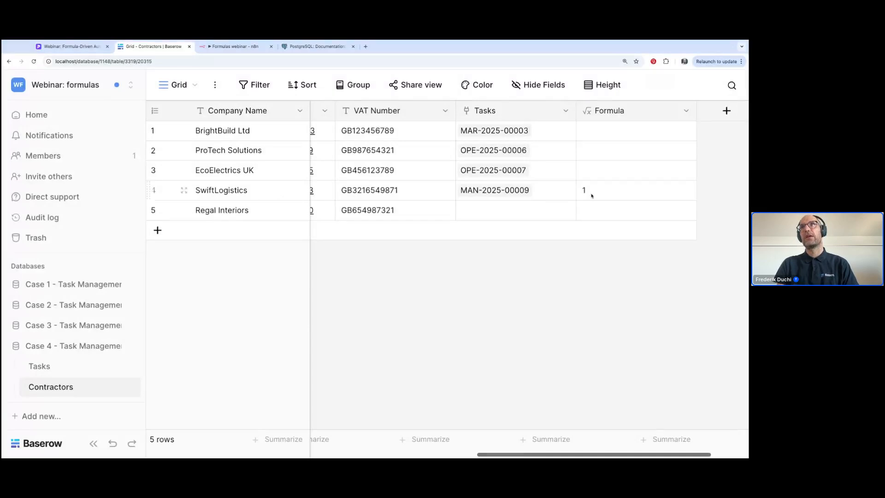
# - Replace the last digit of SwiftLogistics' VAT Number with the letter a
pyautogui.doubleClick(408, 196)
pyautogui.press('BackSpace')
pyautogui.write('a')
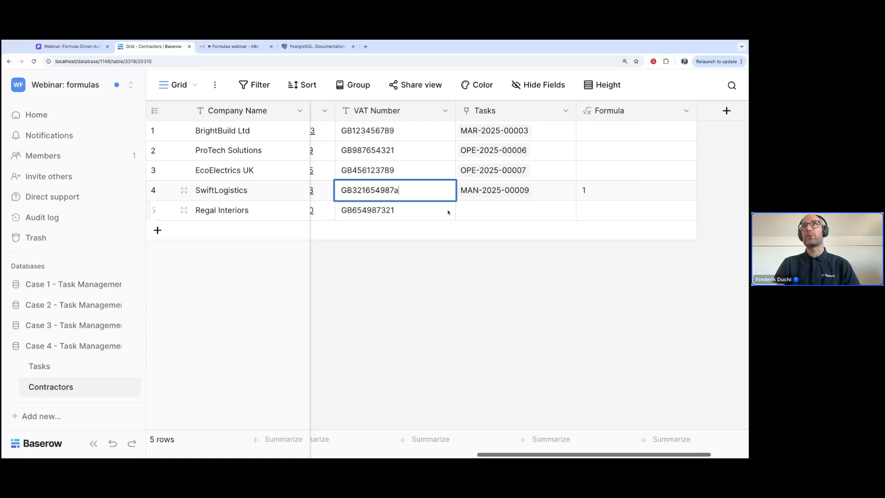
pyautogui.click(449, 212)
# - Replace the last two characters of SwiftLogistics' VAT Number with the single letter q
pyautogui.click(417, 190)
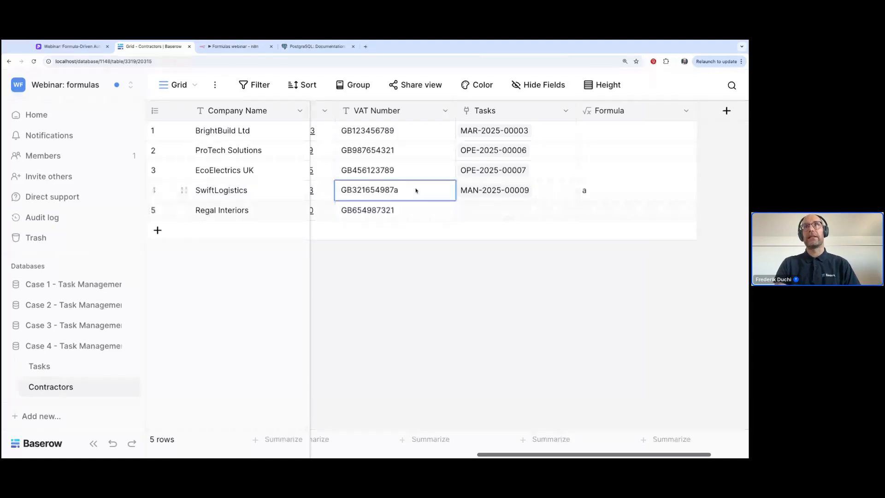
pyautogui.press('Return')
pyautogui.press('BackSpace')
pyautogui.press('BackSpace')
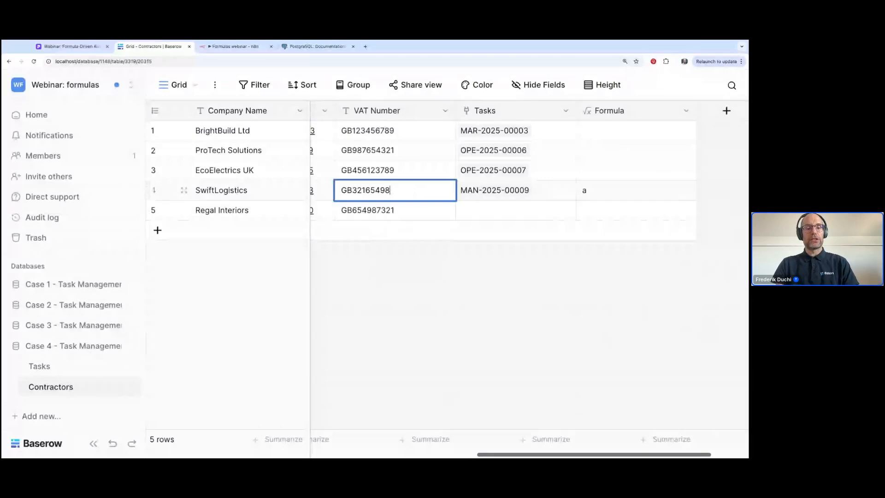
pyautogui.write('q')
pyautogui.press('Return')
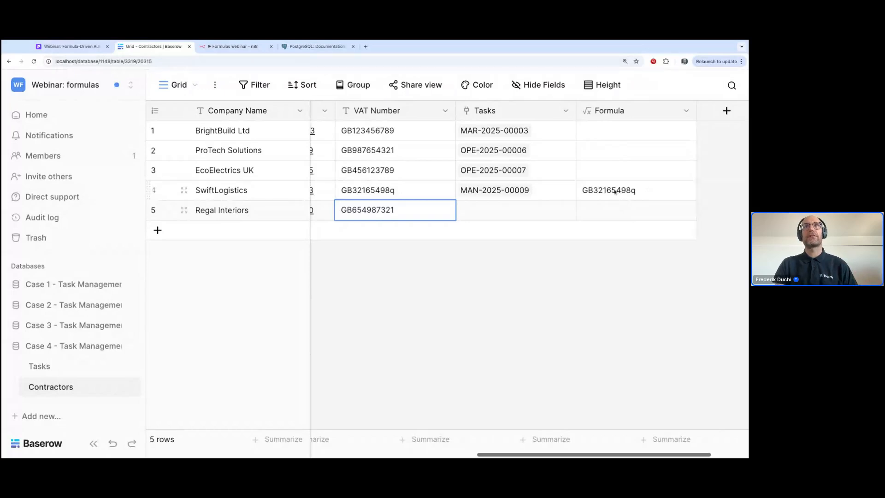
# - Replace the final letter of SwiftLogistics' VAT Number with the digit 4
pyautogui.doubleClick(378, 189)
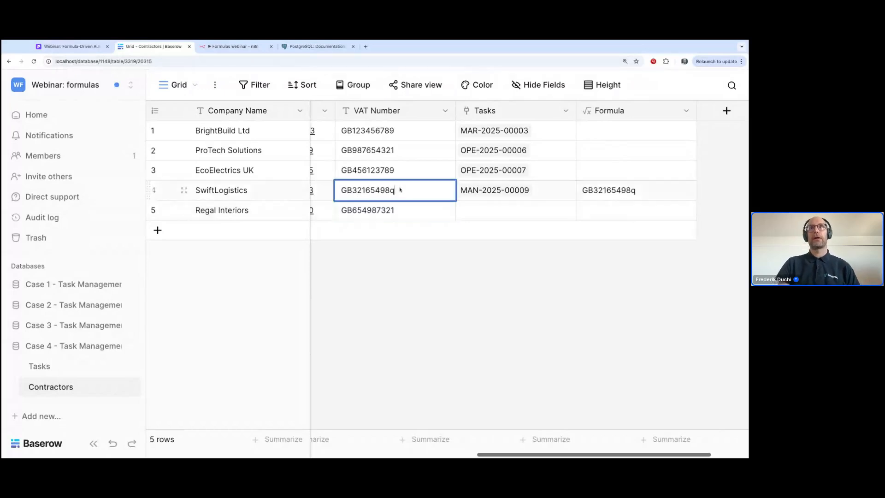
pyautogui.press('BackSpace')
pyautogui.write('4')
pyautogui.click(430, 205)
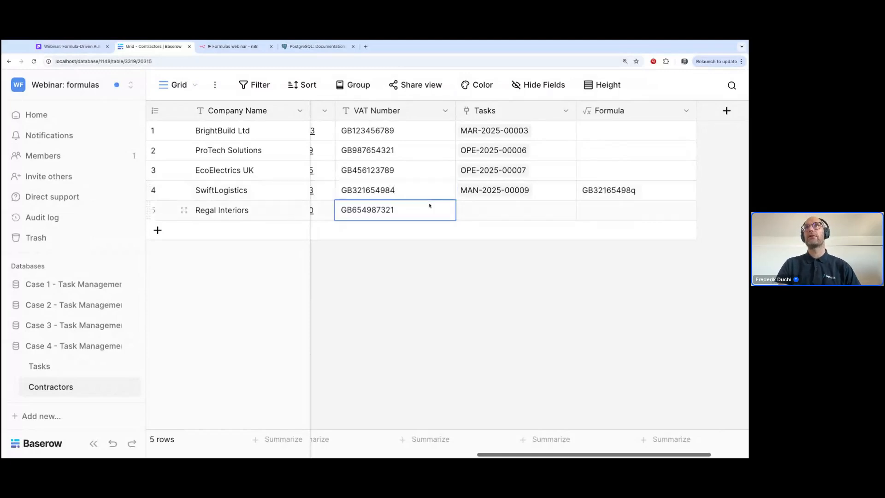
# - Insert the letter A in front of the GB prefix of SwiftLogistics' VAT Number
pyautogui.doubleClick(346, 191)
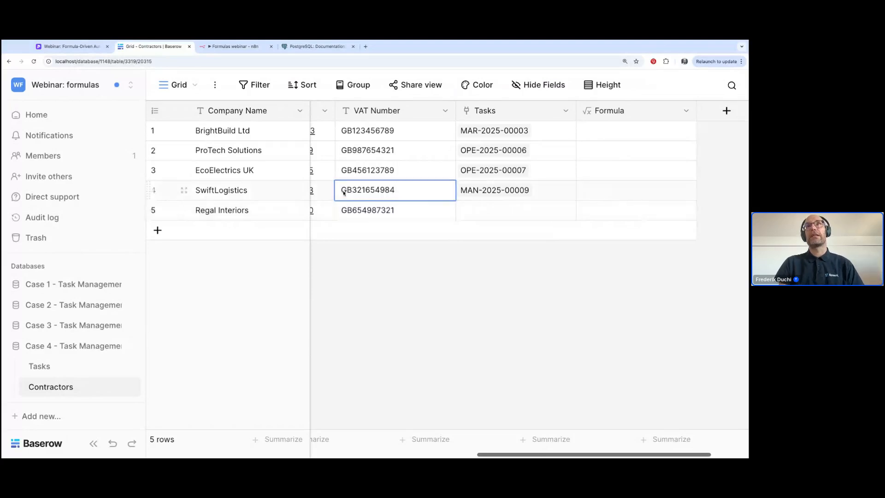
pyautogui.write('A')
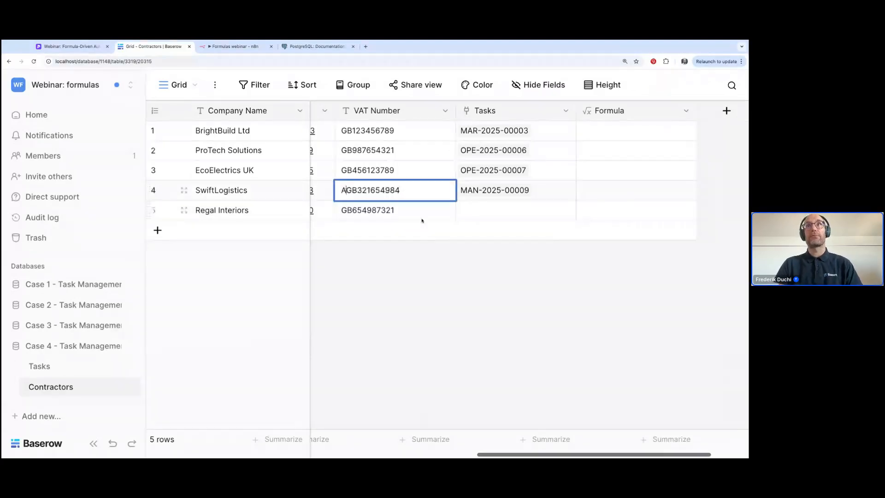
pyautogui.press('Return')
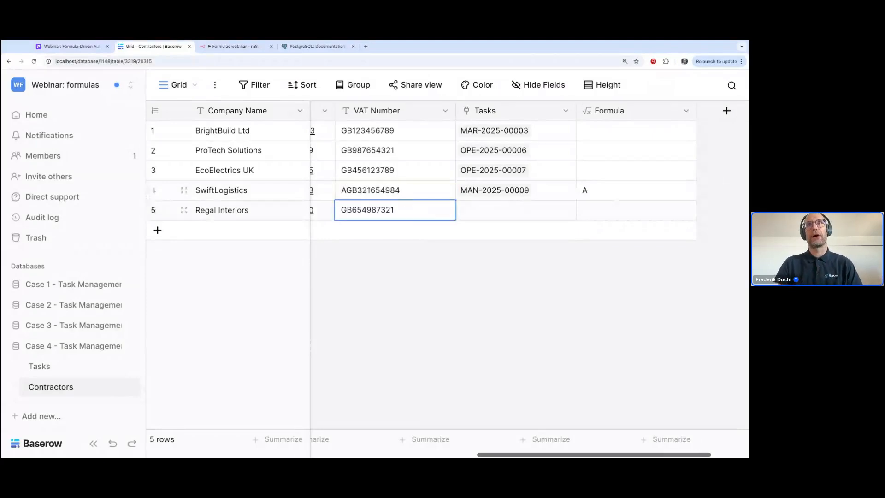
# - Open the Tasks table's Contractor valid field for editing and examine the count(field('Contractor')) = 0 condition in its formula
pyautogui.click(45, 366)
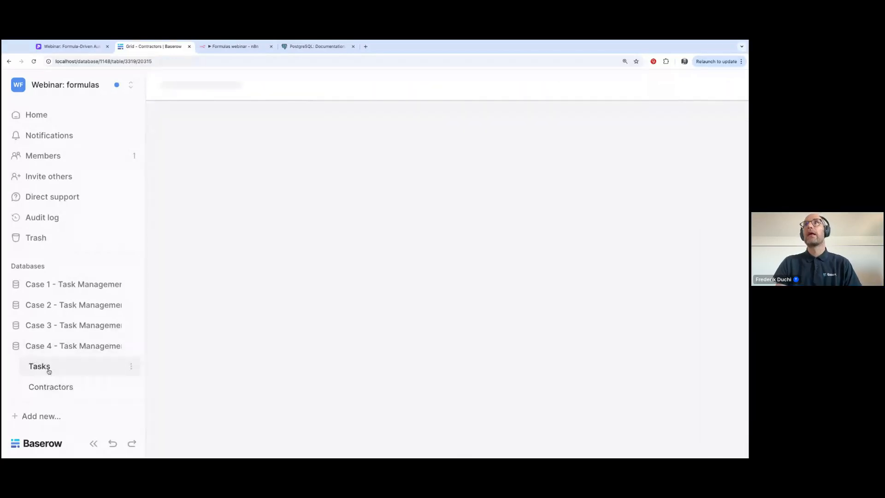
pyautogui.hscroll(10, 666, 229)
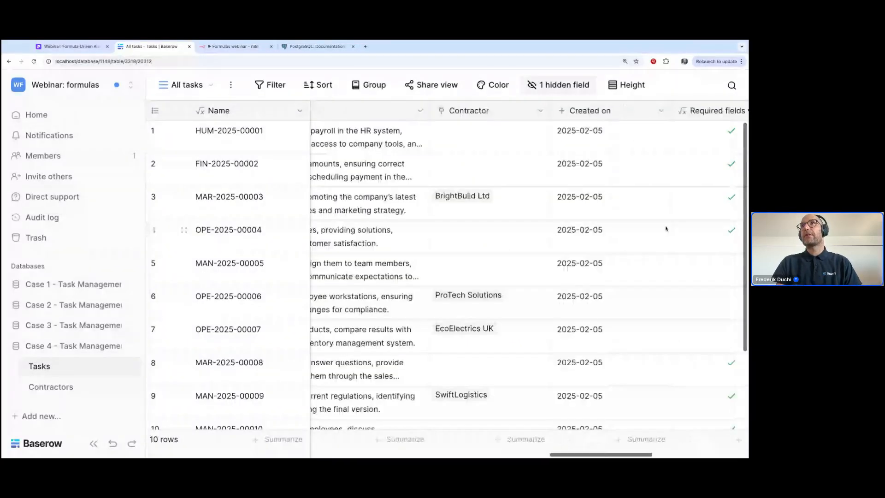
pyautogui.hscroll(5, 666, 229)
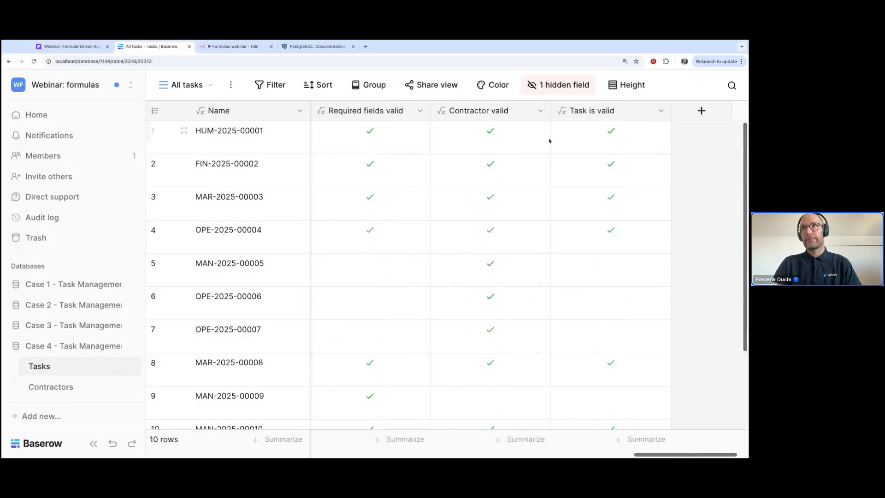
pyautogui.click(540, 111)
pyautogui.click(512, 152)
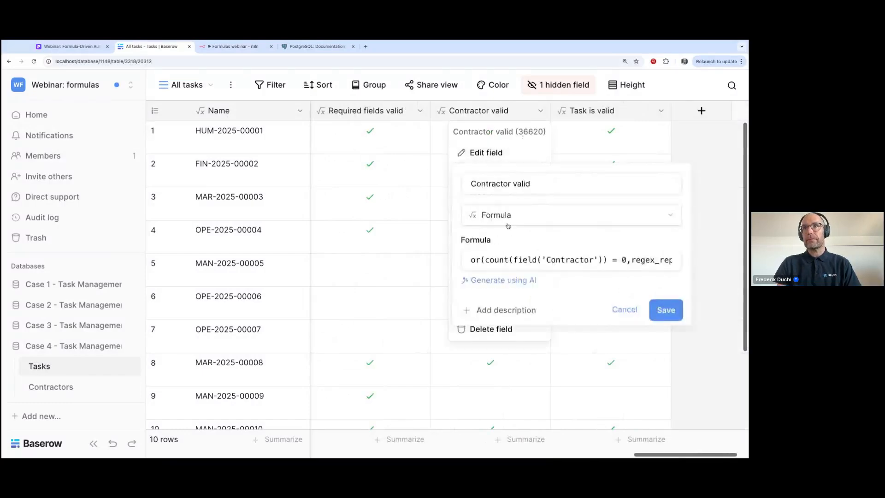
pyautogui.click(503, 259)
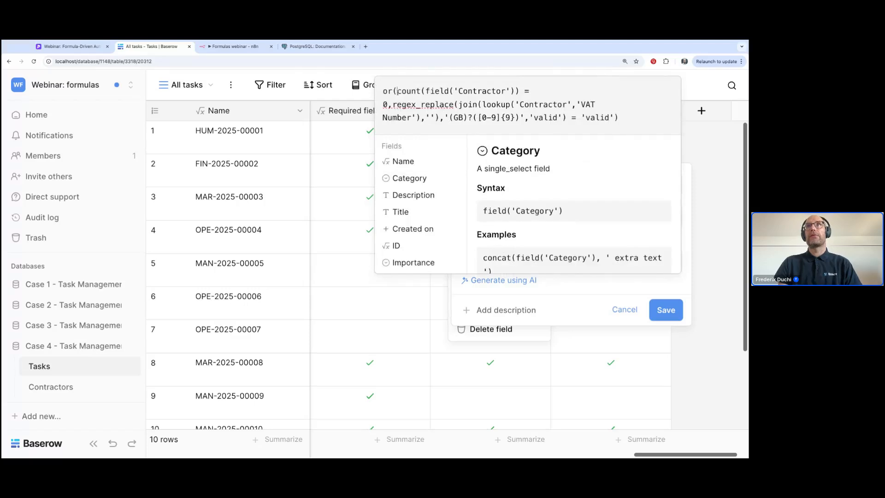
pyautogui.moveTo(398, 92); pyautogui.dragTo(531, 91)
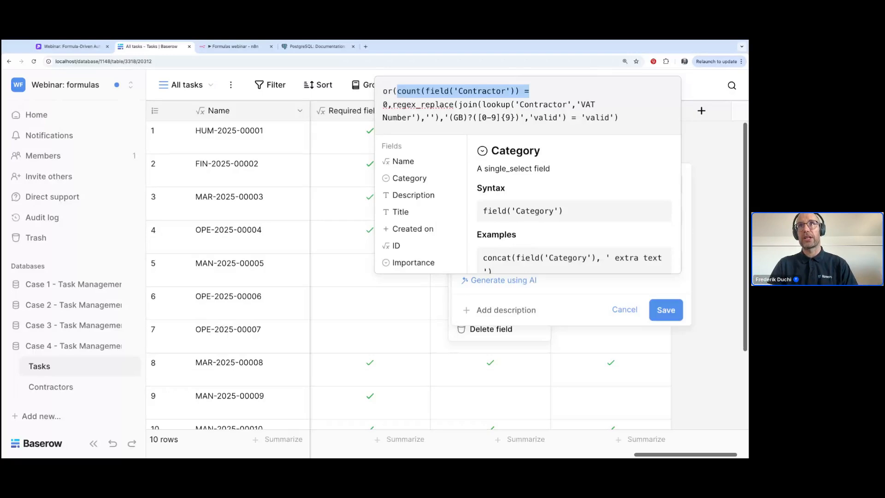
# - Highlight the regex_replace function in the Contractor valid formula to examine the second condition
pyautogui.click(394, 90)
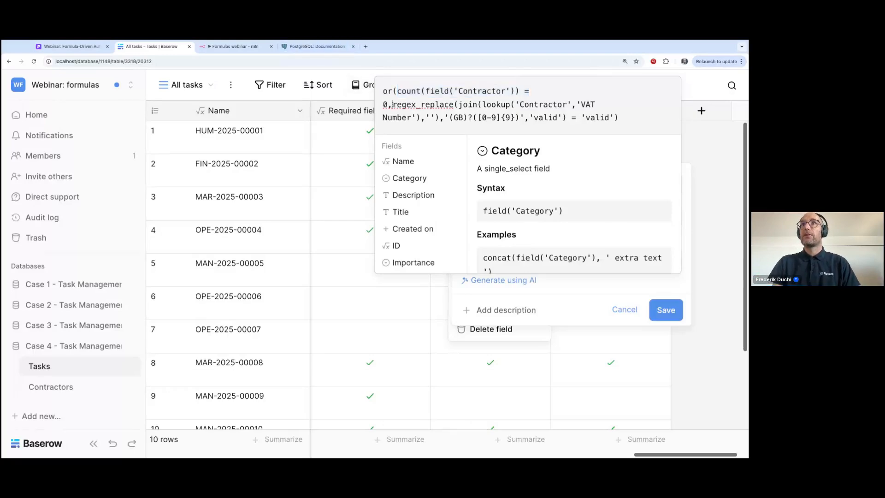
pyautogui.hotkey('shift', 'Right')
pyautogui.hotkey('shift', 'Right')
pyautogui.hotkey('shift', 'Right')
pyautogui.hotkey('shift', 'Right')
pyautogui.hotkey('shift', 'Right')
pyautogui.hotkey('shift', 'Right')
pyautogui.hotkey('shift', 'Right')
pyautogui.hotkey('shift', 'Right')
pyautogui.hotkey('shift', 'Right')
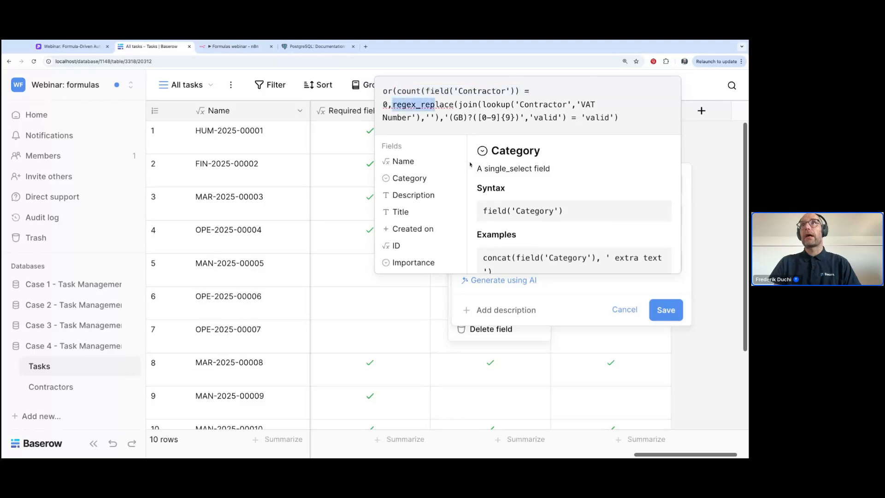
pyautogui.hotkey('shift', 'Right')
pyautogui.hotkey('shift', 'Right')
pyautogui.hotkey('shift', 'Right')
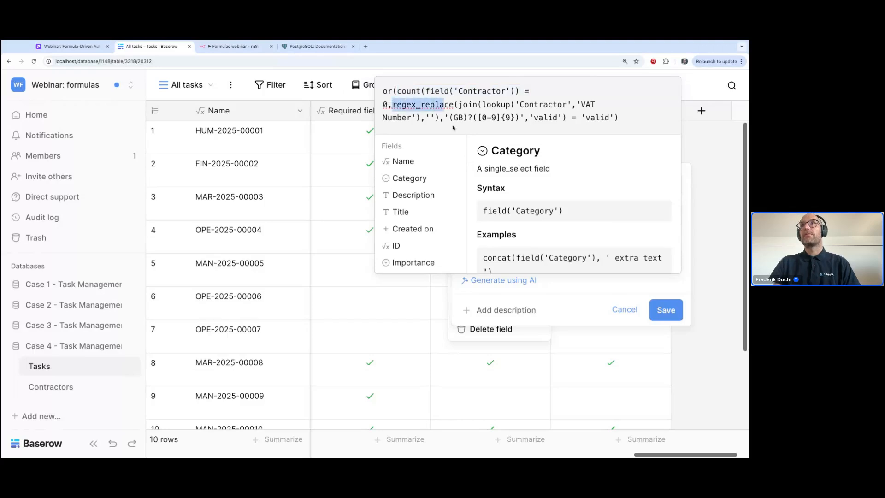
# - Highlight the lookup('Contractor','VAT Number') expression inside the Contractor valid formula
pyautogui.doubleClick(497, 103)
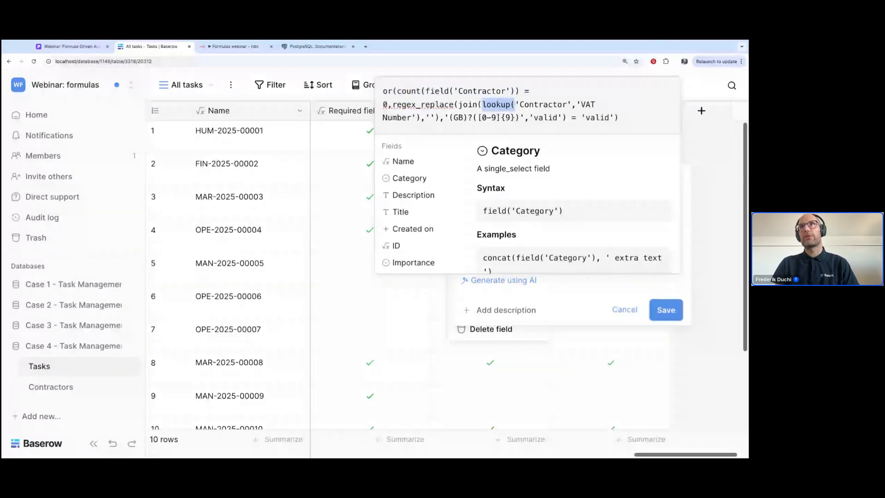
pyautogui.hotkey('shift', 'Right')
pyautogui.hotkey('shift', 'Right')
pyautogui.hotkey('shift', 'Right')
pyautogui.hotkey('shift', 'Right')
pyautogui.hotkey('shift', 'Right')
pyautogui.hotkey('shift', 'Right')
pyautogui.hotkey('shift', 'Right')
pyautogui.hotkey('shift', 'Right')
pyautogui.hotkey('shift', 'Right')
pyautogui.hotkey('shift', 'Right')
pyautogui.hotkey('shift', 'Right')
pyautogui.hotkey('shift', 'Right')
pyautogui.hotkey('shift', 'Right')
pyautogui.hotkey('shift', 'Right')
pyautogui.hotkey('shift', 'Right')
pyautogui.hotkey('shift', 'Right')
pyautogui.hotkey('shift', 'Right')
pyautogui.hotkey('shift', 'Right')
pyautogui.hotkey('shift', 'Right')
pyautogui.hotkey('shift', 'Right')
pyautogui.hotkey('shift', 'Right')
pyautogui.hotkey('shift', 'Right')
pyautogui.hotkey('shift', 'Right')
pyautogui.hotkey('shift', 'Right')
pyautogui.hotkey('shift', 'Right')
pyautogui.hotkey('shift', 'Right')
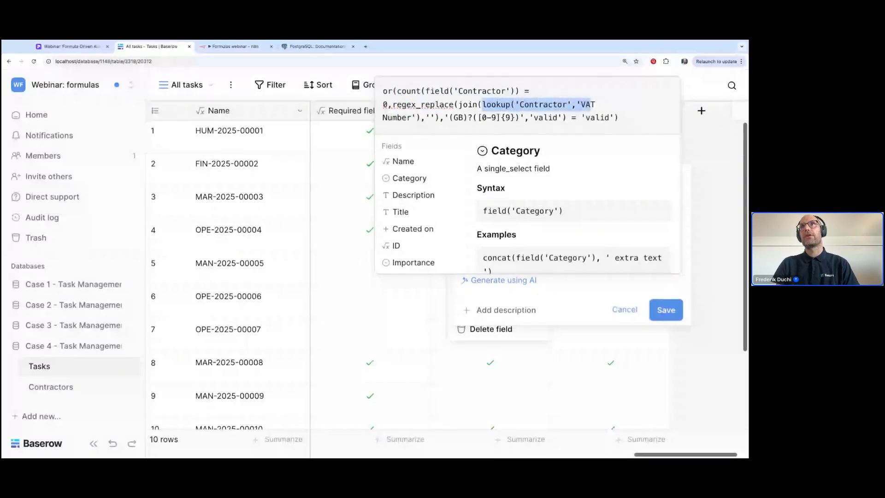
pyautogui.hotkey('shift', 'Right')
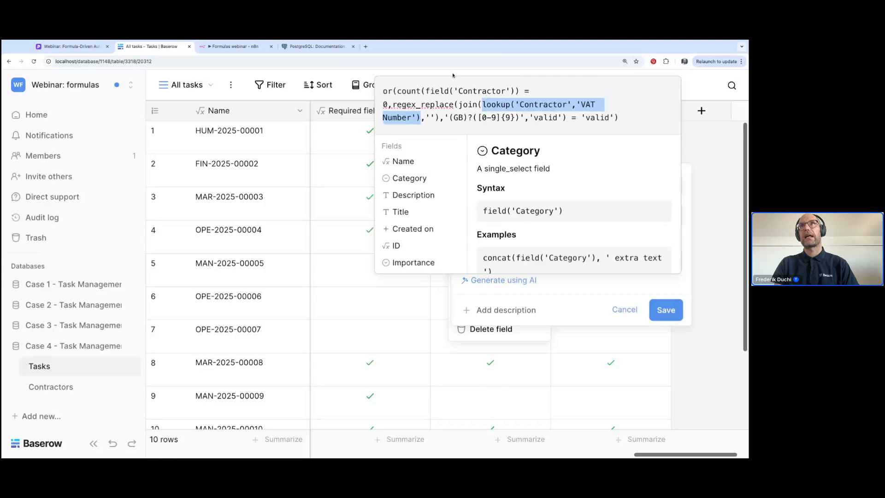
# - Examine the join function wrapped around the VAT Number lookup and read its description and syntax
pyautogui.doubleClick(467, 105)
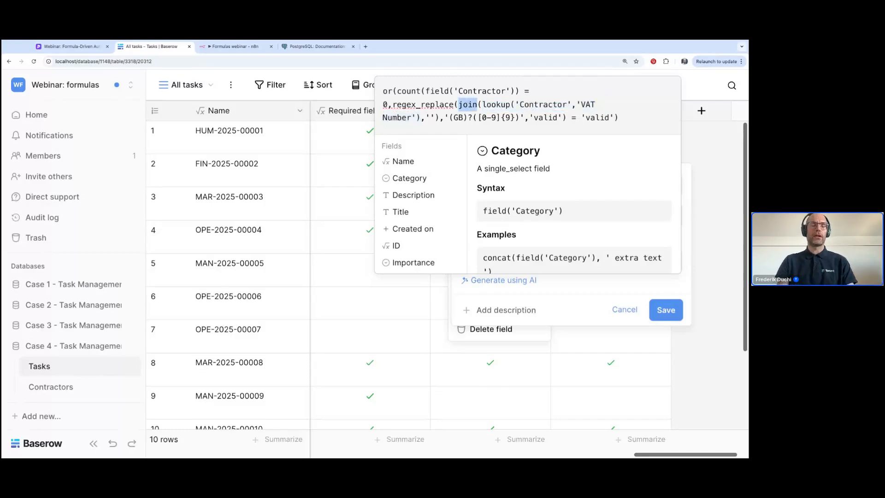
pyautogui.click(475, 105)
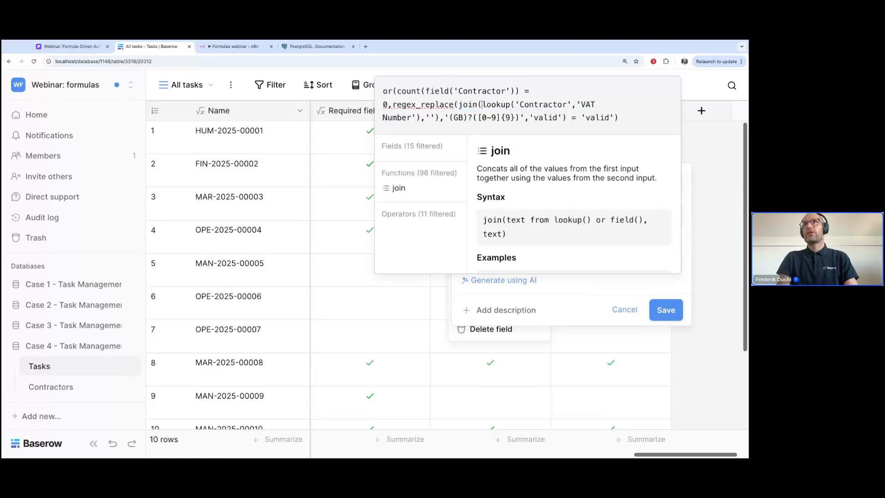
pyautogui.click(481, 105)
pyautogui.click(469, 104)
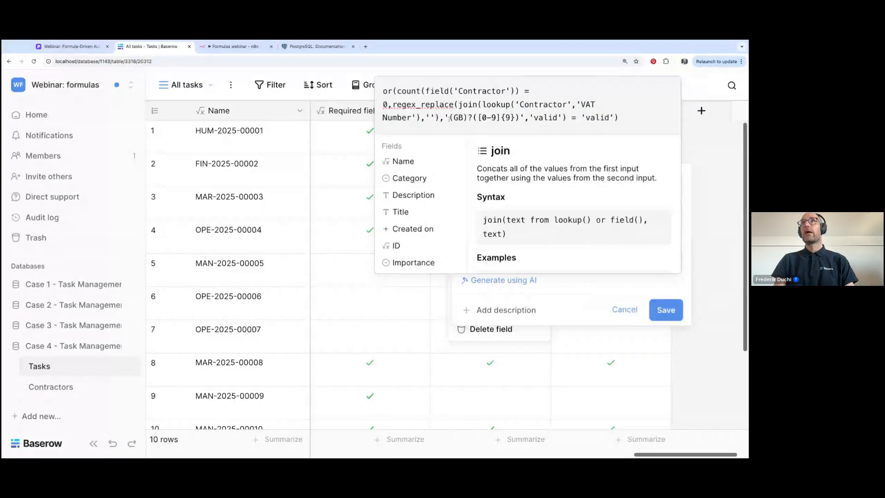
# - Examine the (GB)?([0-9]{9}) pattern and the 'valid' replacement text in the formula, and save the Contractor valid field
pyautogui.moveTo(449, 118); pyautogui.dragTo(525, 119)
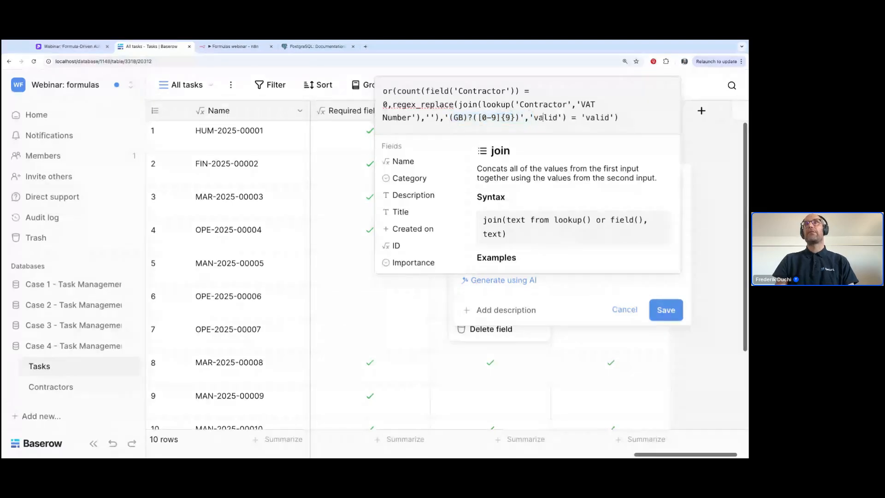
pyautogui.doubleClick(547, 118)
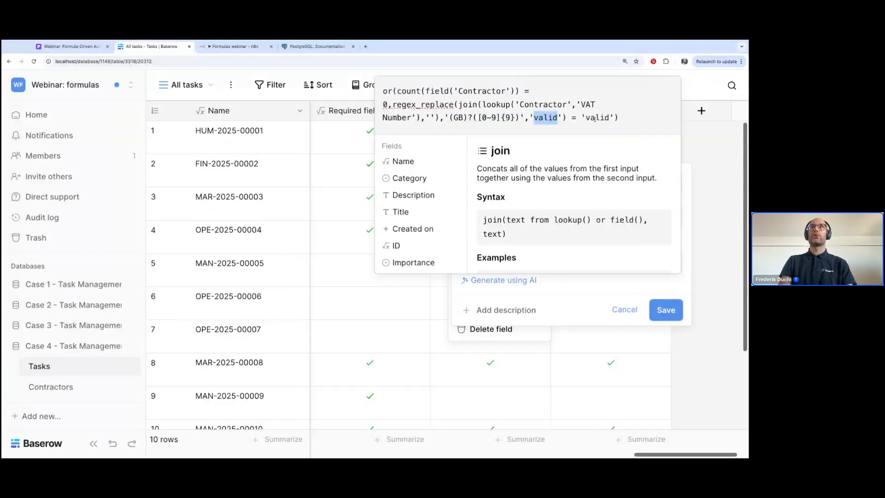
pyautogui.click(639, 120)
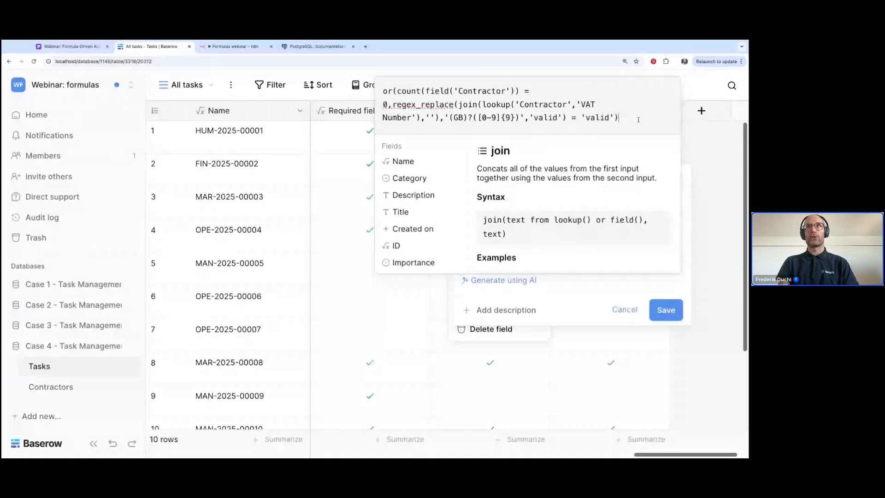
pyautogui.click(642, 291)
pyautogui.click(663, 312)
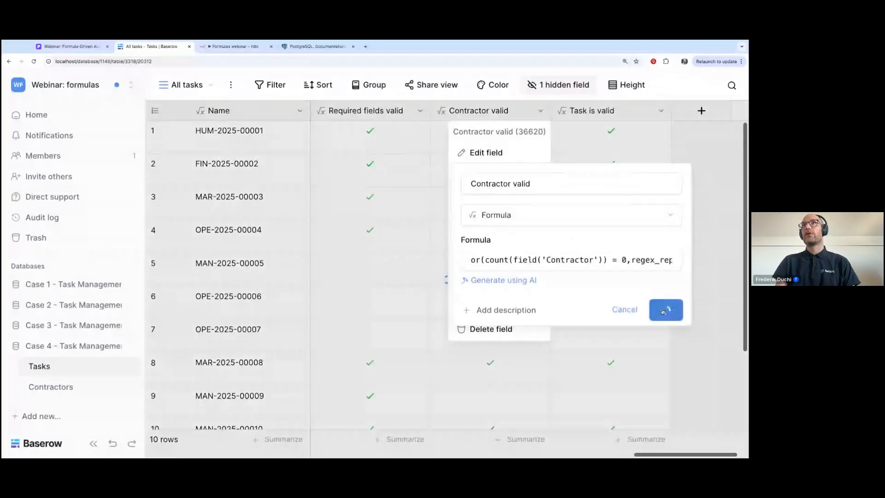
# - Compare the tasks' Contractor valid results with their assigned contractors, and check SwiftLogistics' VAT Number and Formula cells in the Contractors table
pyautogui.scroll(-2, 527, 312)
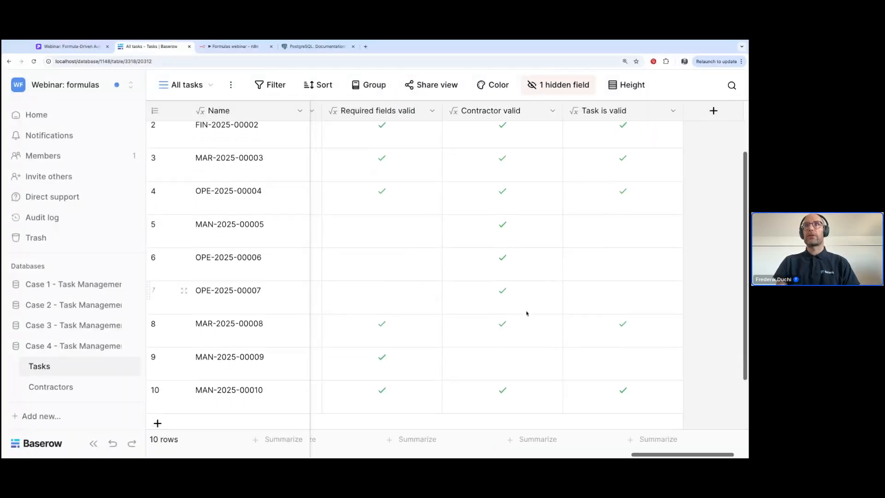
pyautogui.hscroll(-5, 527, 312)
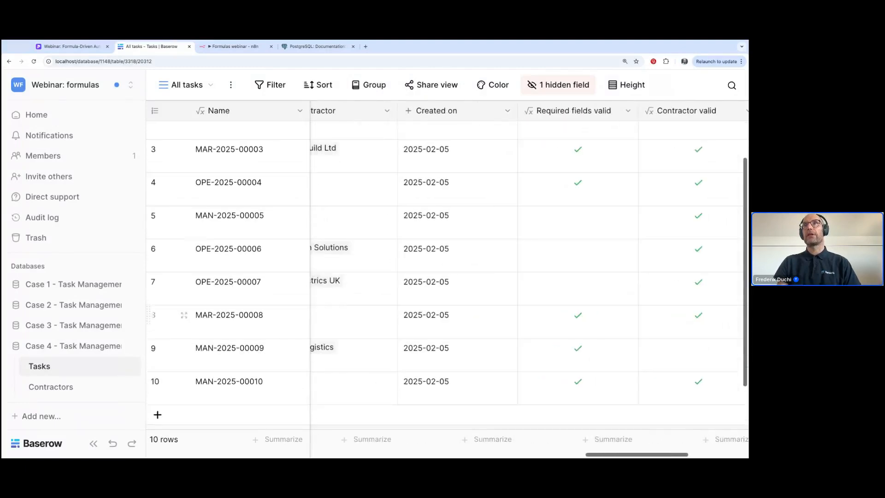
pyautogui.hscroll(-2, 330, 348)
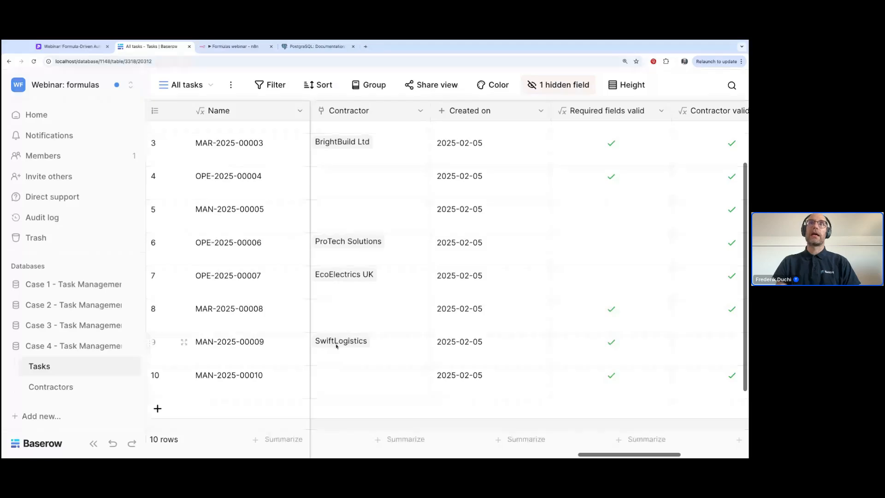
pyautogui.click(50, 387)
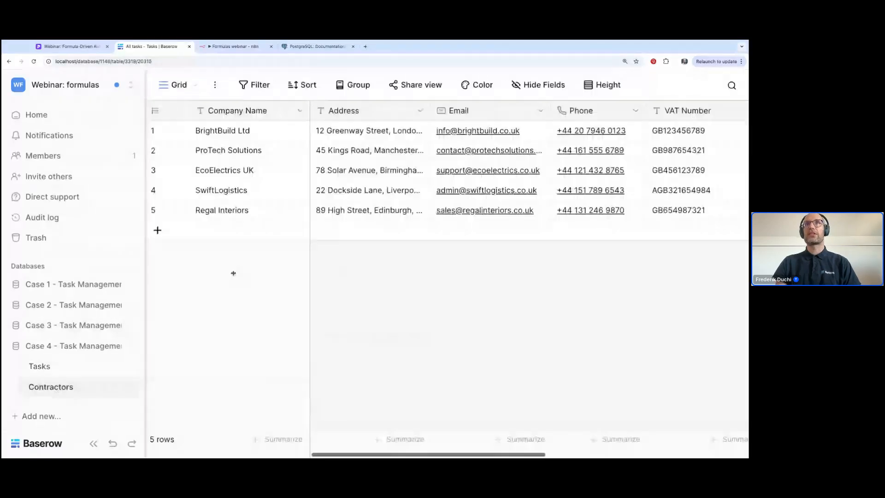
pyautogui.hscroll(5, 362, 224)
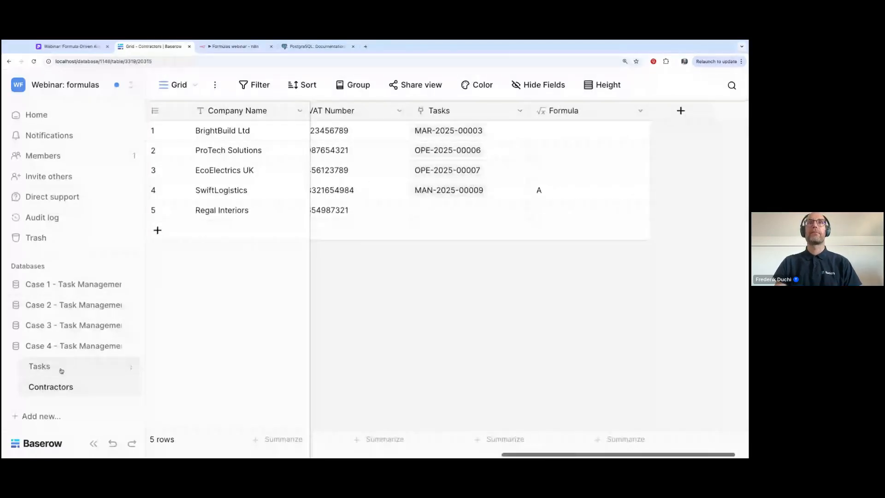
# - Return to the Tasks table and review the Required fields valid and Contractor valid results of MAN-2025-00009
pyautogui.click(60, 368)
pyautogui.hscroll(10, 471, 204)
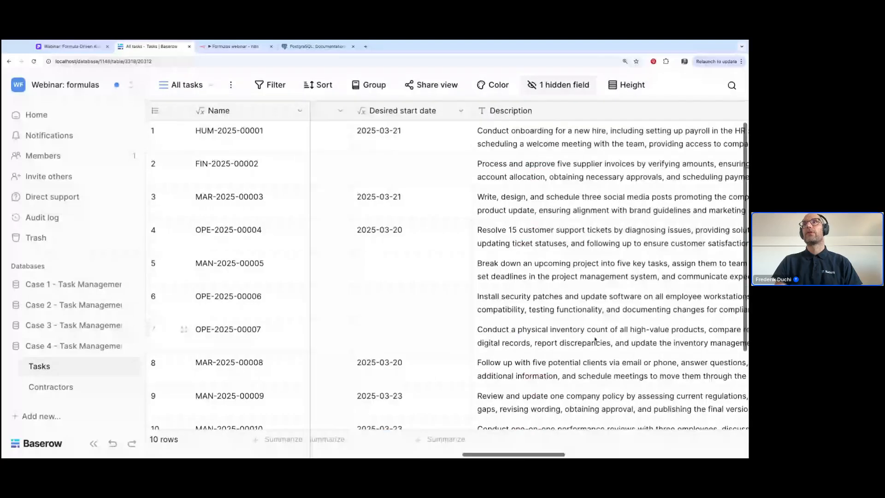
pyautogui.scroll(-3, 599, 290)
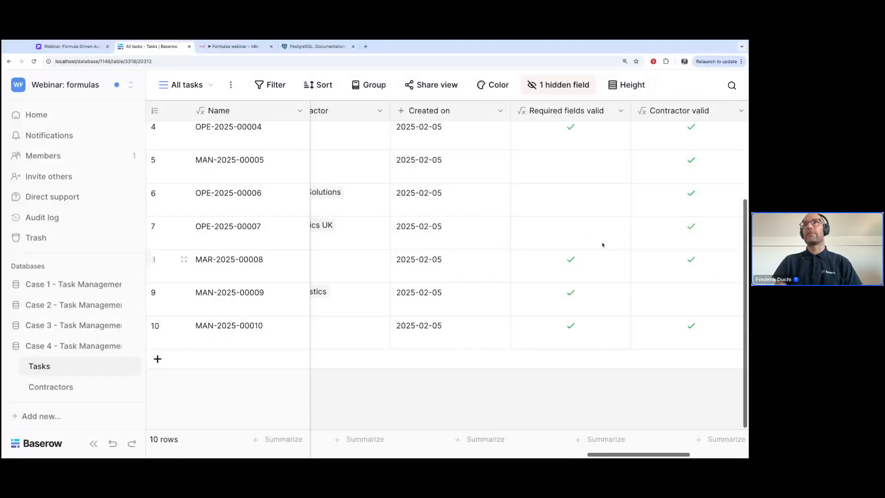
# - Examine the Task is valid formula that combines the Required fields valid and Contractor valid fields with the and function
pyautogui.hscroll(3, 685, 306)
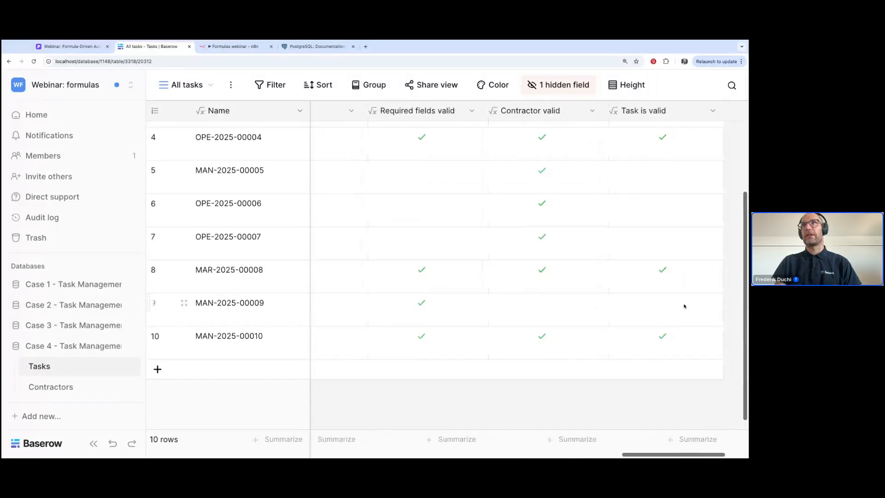
pyautogui.click(713, 112)
pyautogui.click(686, 154)
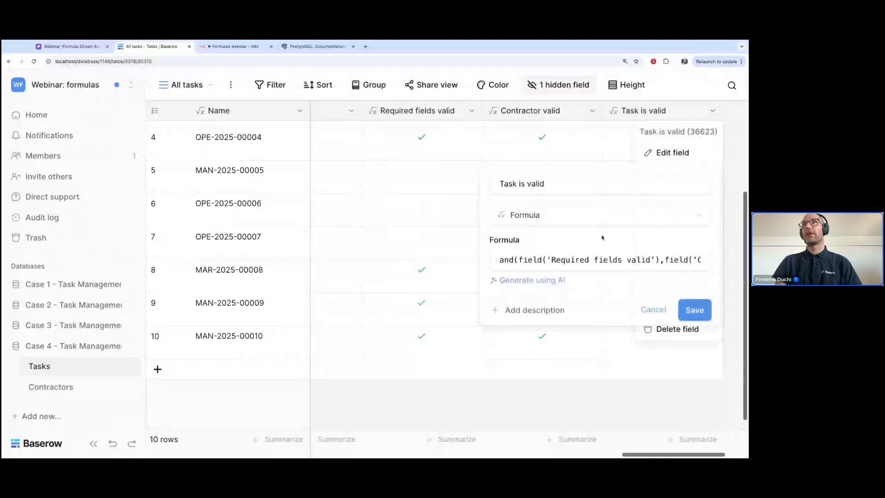
pyautogui.click(590, 260)
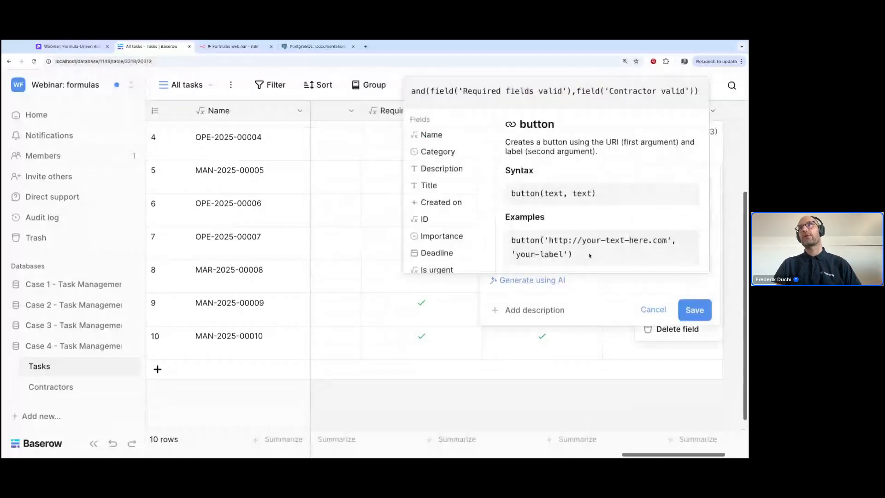
pyautogui.click(600, 409)
# - Start a new Lookup field directly after Contractor in the Tasks table, based on the Contractor link
pyautogui.hscroll(-10, 464, 292)
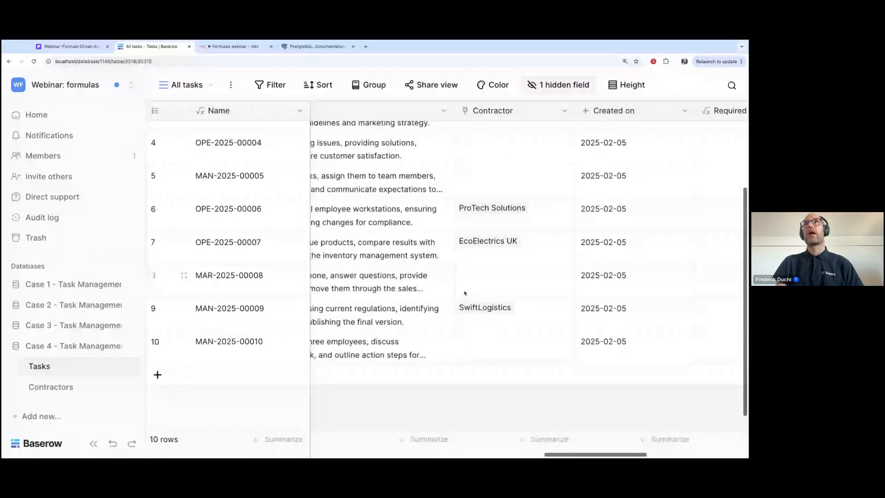
pyautogui.scroll(3, 465, 293)
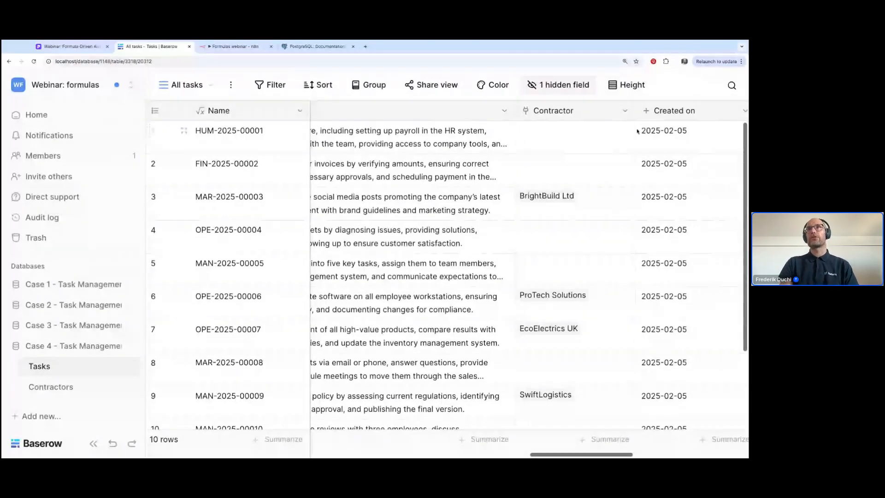
pyautogui.click(625, 111)
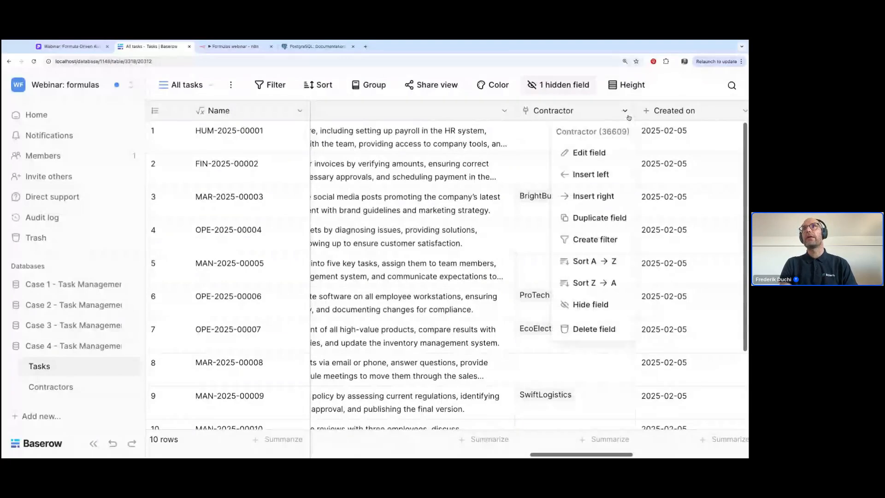
pyautogui.click(587, 196)
pyautogui.click(550, 263)
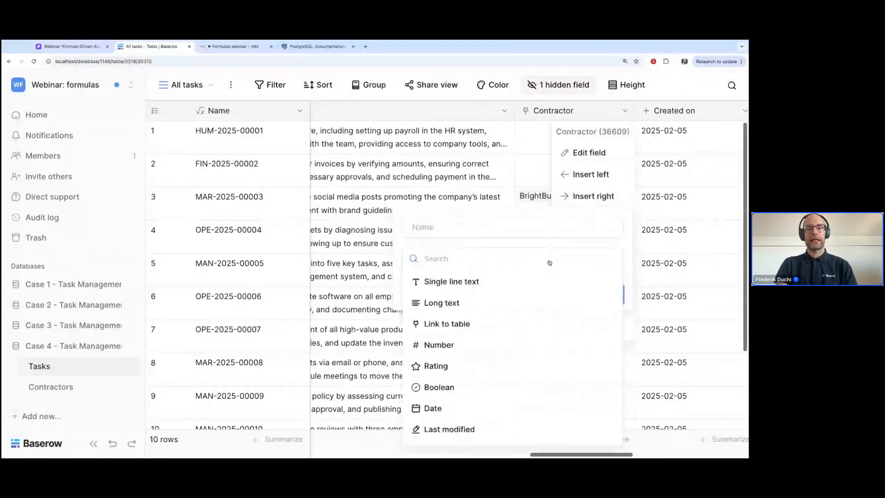
pyautogui.write('lo')
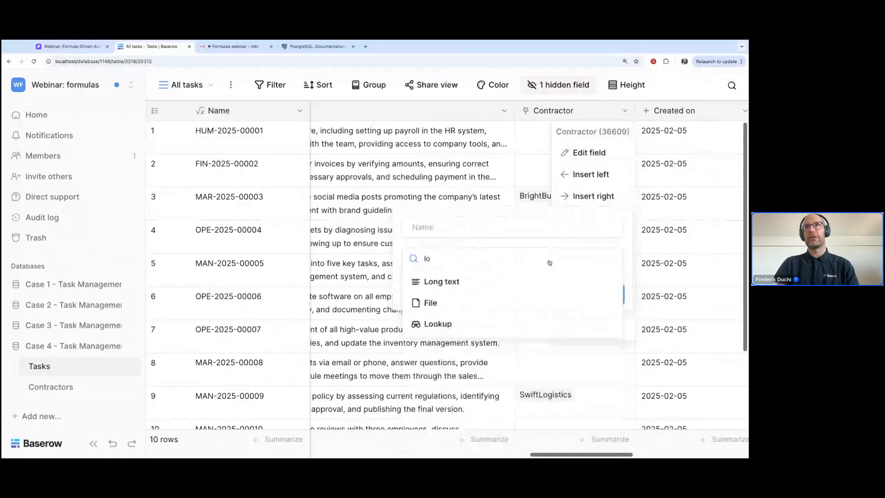
pyautogui.click(489, 327)
pyautogui.click(464, 304)
pyautogui.click(454, 327)
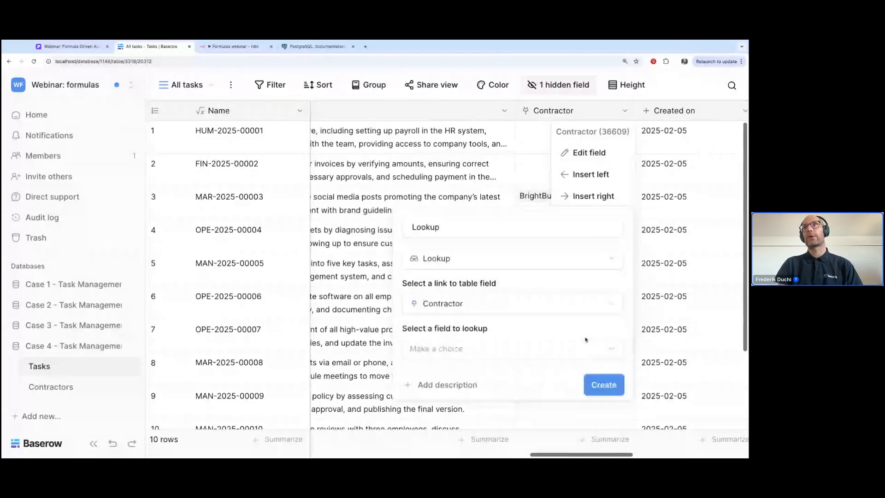
# - Choose VAT Number as the field to look up and create the Lookup field
pyautogui.click(606, 381)
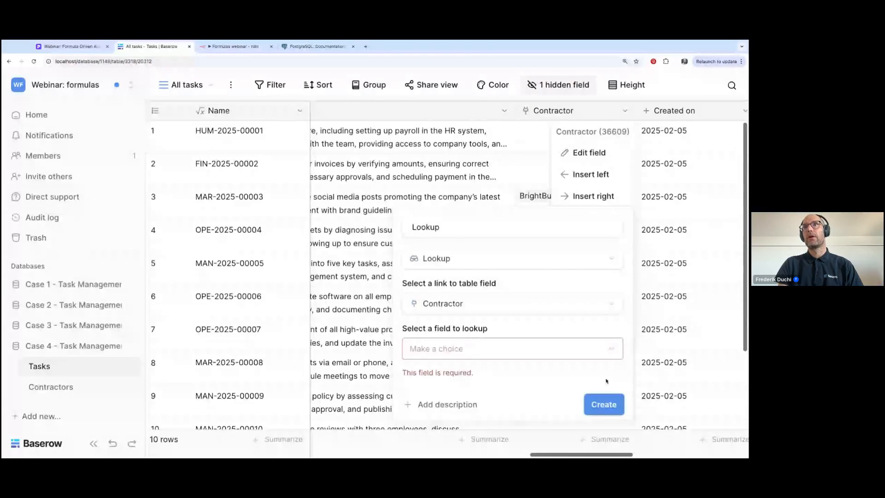
pyautogui.click(505, 351)
pyautogui.scroll(-2, 500, 404)
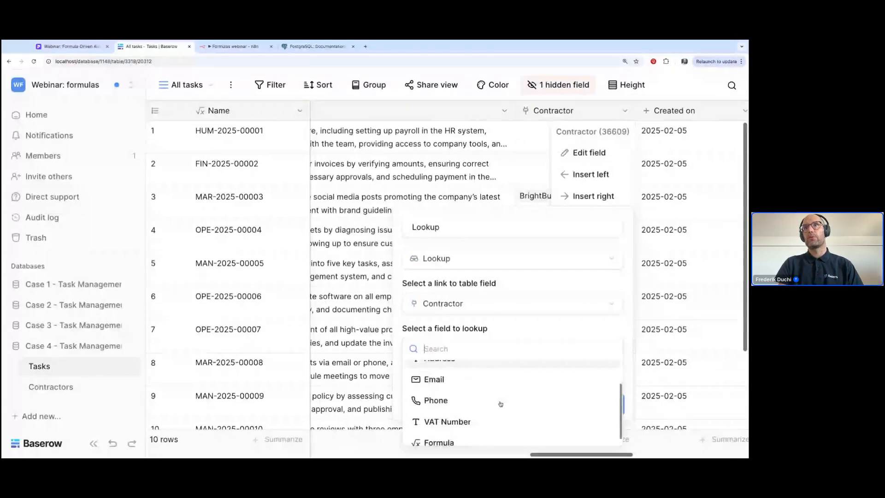
pyautogui.click(481, 417)
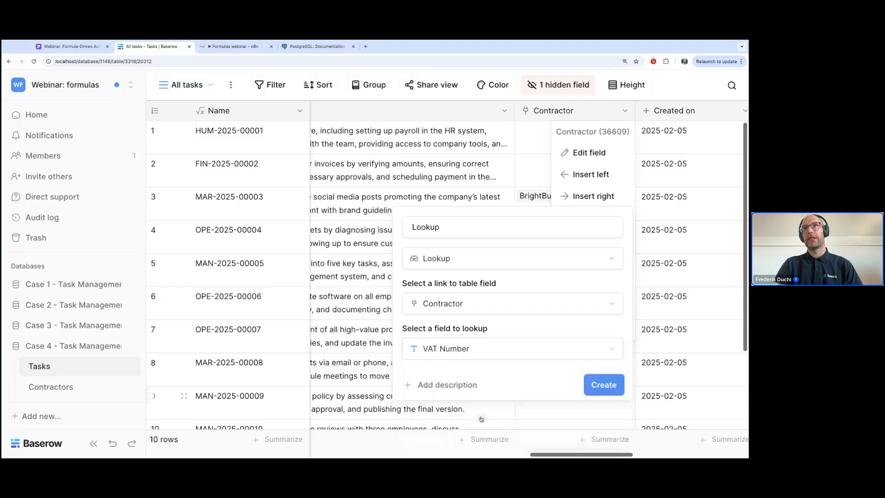
pyautogui.click(607, 384)
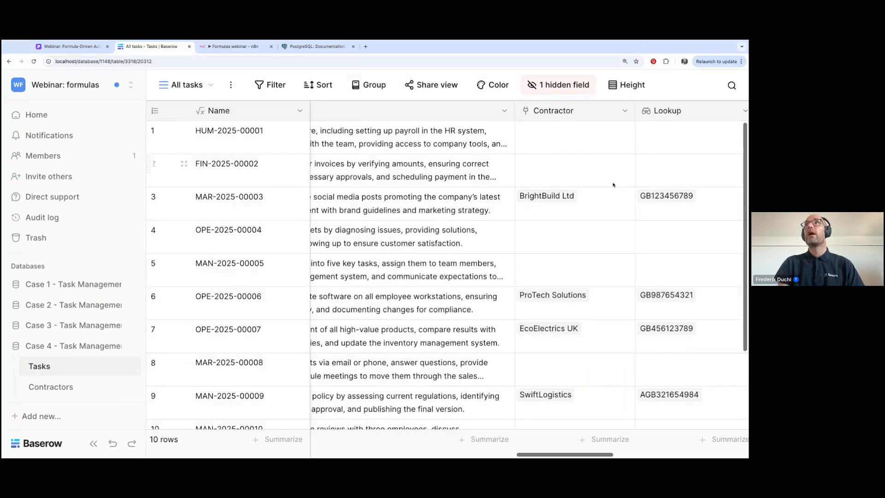
# - Link EcoElectrics UK, SwiftLogistics and Regal Interiors as additional contractors of task MAR-2025-00003 and inspect its Lookup cell
pyautogui.click(603, 201)
pyautogui.click(597, 197)
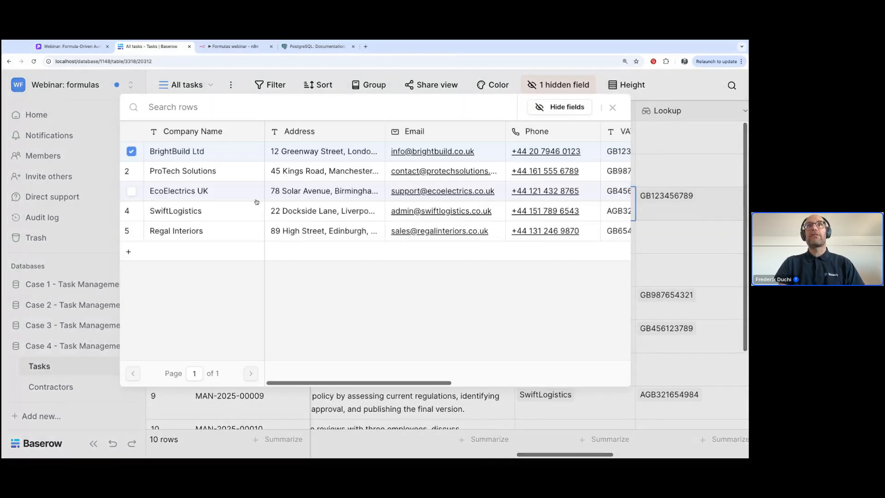
pyautogui.click(179, 192)
pyautogui.click(172, 212)
pyautogui.click(172, 230)
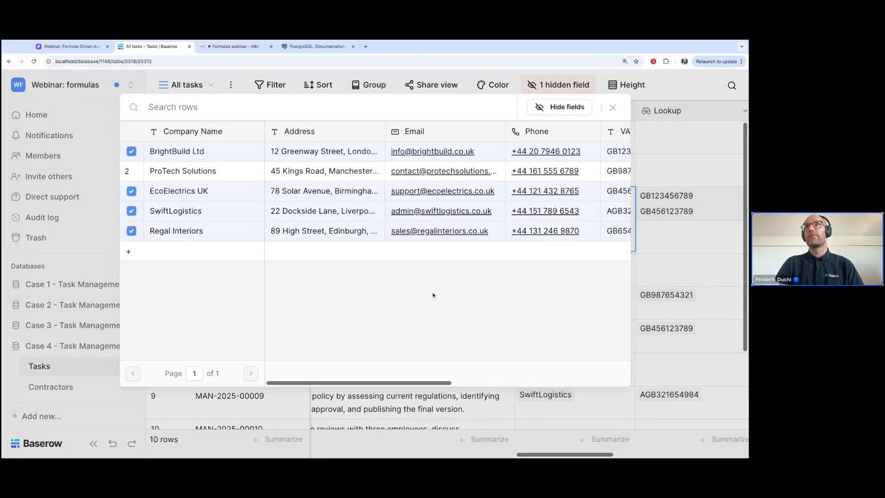
pyautogui.click(664, 261)
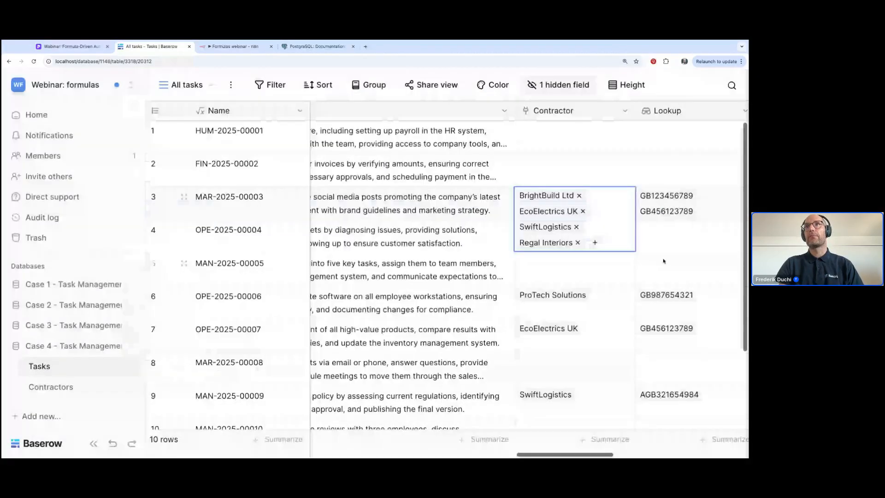
pyautogui.hscroll(4, 645, 256)
pyautogui.click(511, 237)
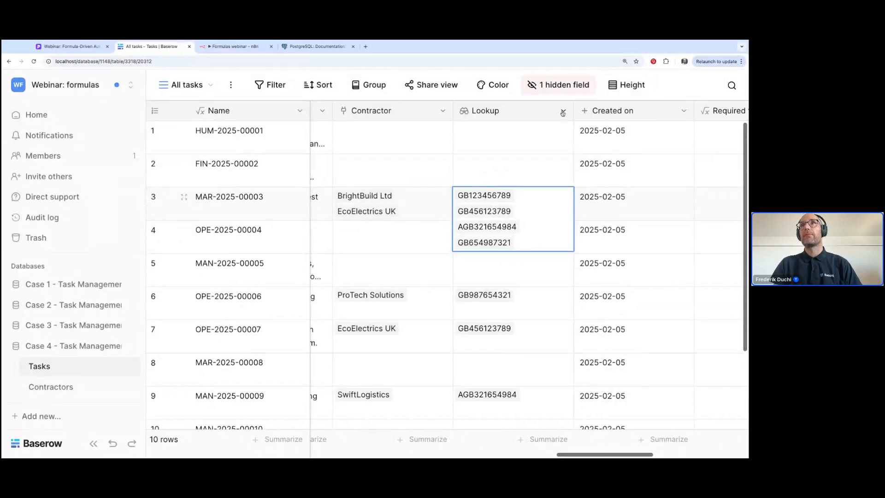
# - Start another new field directly after Contractor and name it "Contractor text"
pyautogui.click(441, 114)
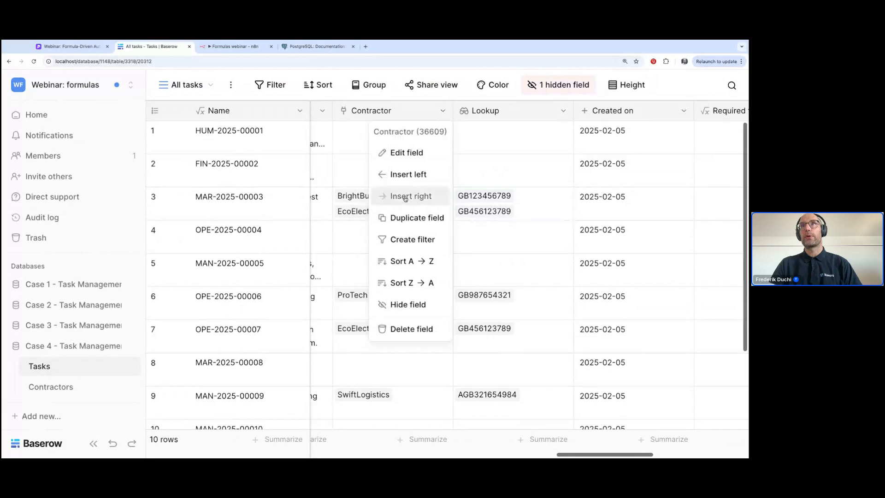
pyautogui.click(410, 196)
pyautogui.write('Count')
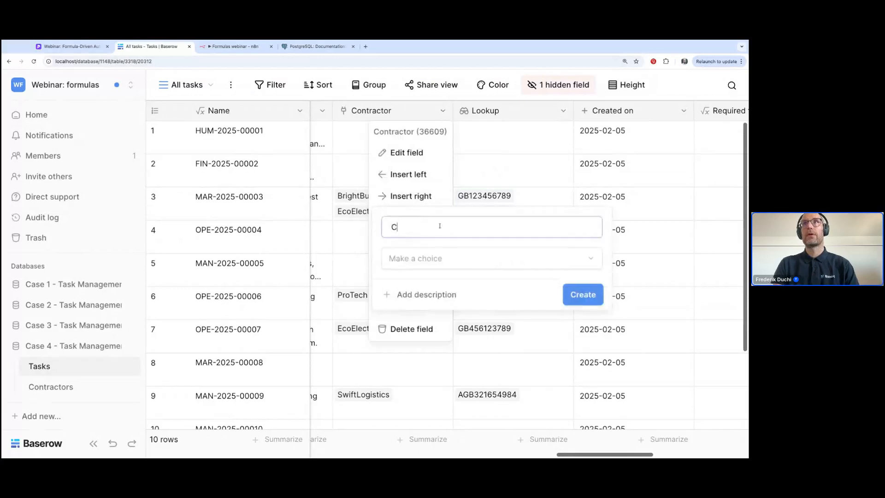
pyautogui.press('super+a')
pyautogui.write('Contra')
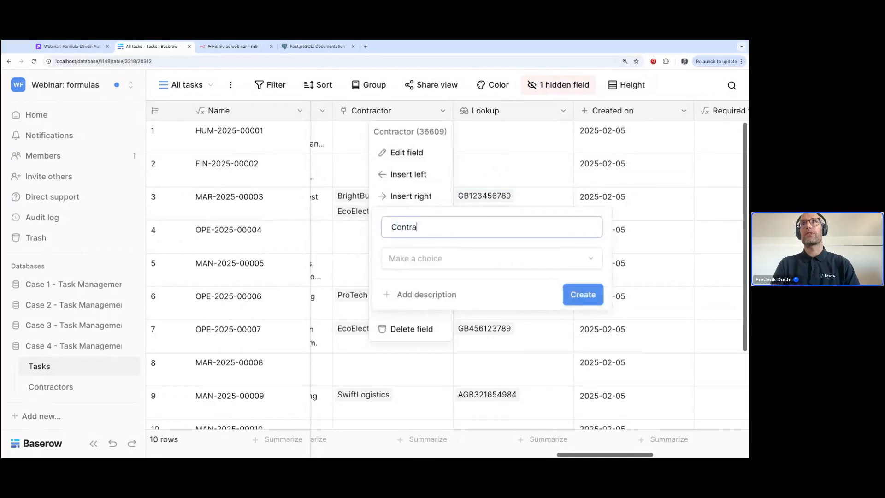
pyautogui.write('ctor rexrt')
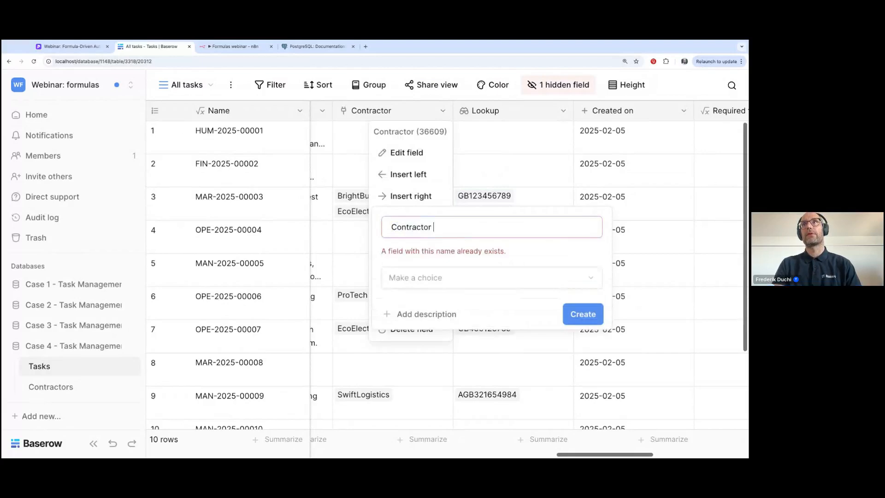
pyautogui.press('BackSpace')
pyautogui.press('BackSpace')
pyautogui.press('BackSpace')
pyautogui.press('BackSpace')
pyautogui.press('BackSpace')
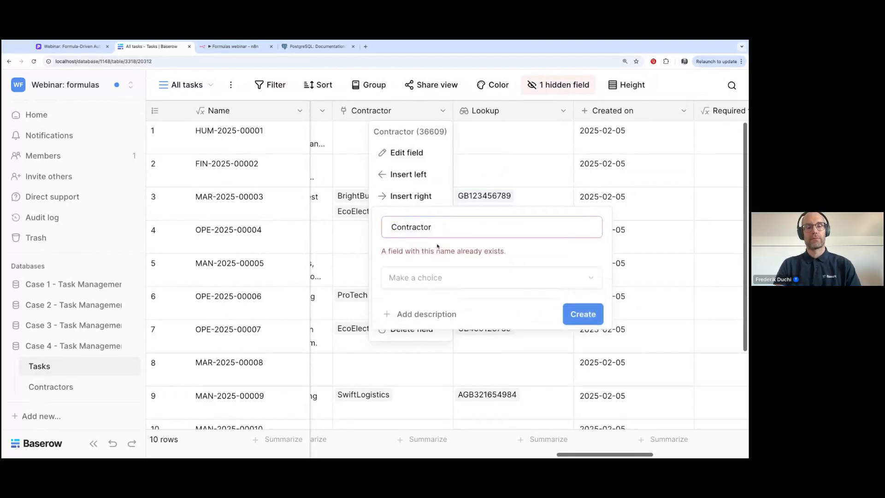
pyautogui.write('text')
# - Make Contractor text a Formula field with lookup('Contractor','VAT') and try to create it
pyautogui.click(438, 261)
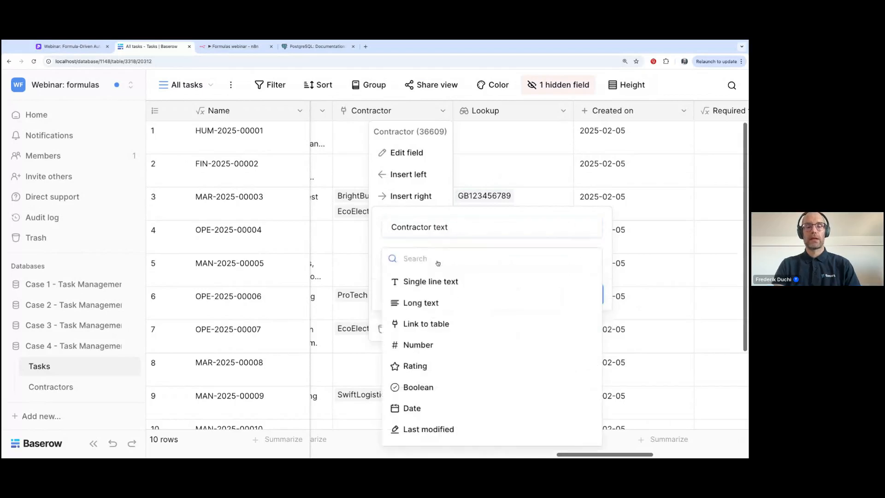
pyautogui.write('for')
pyautogui.click(426, 302)
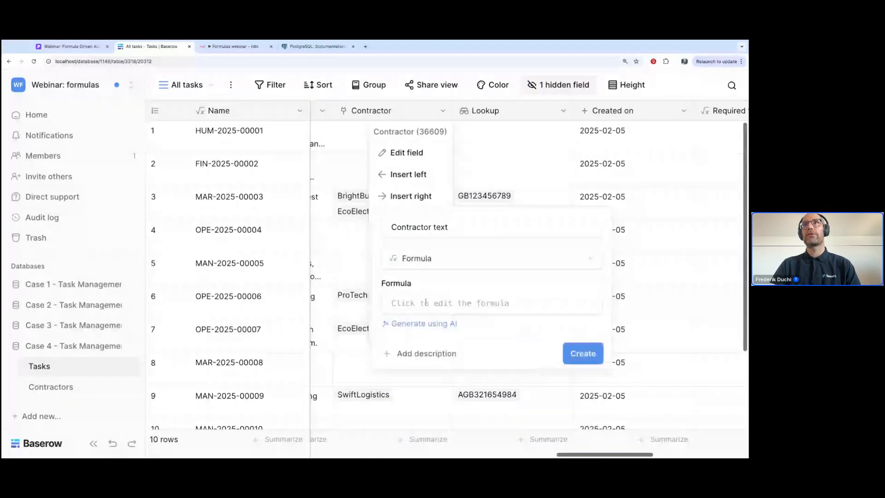
pyautogui.click(426, 302)
pyautogui.write('lookup(')
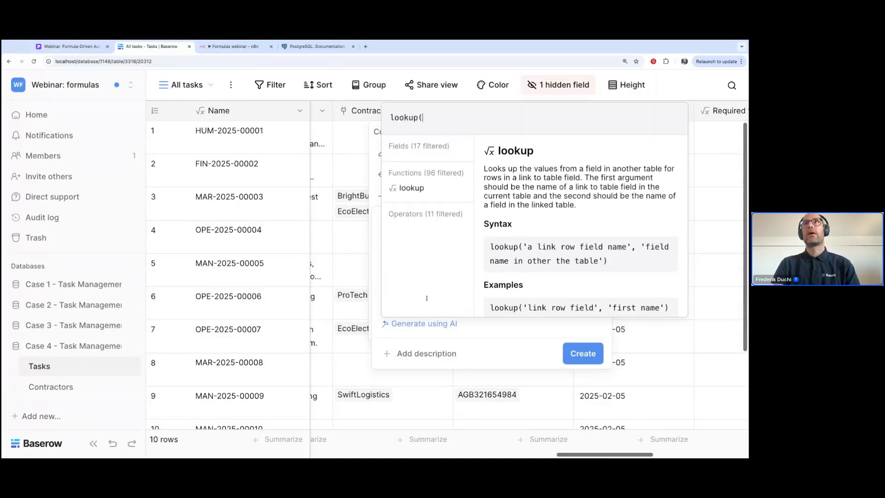
pyautogui.write("'Contractor'")
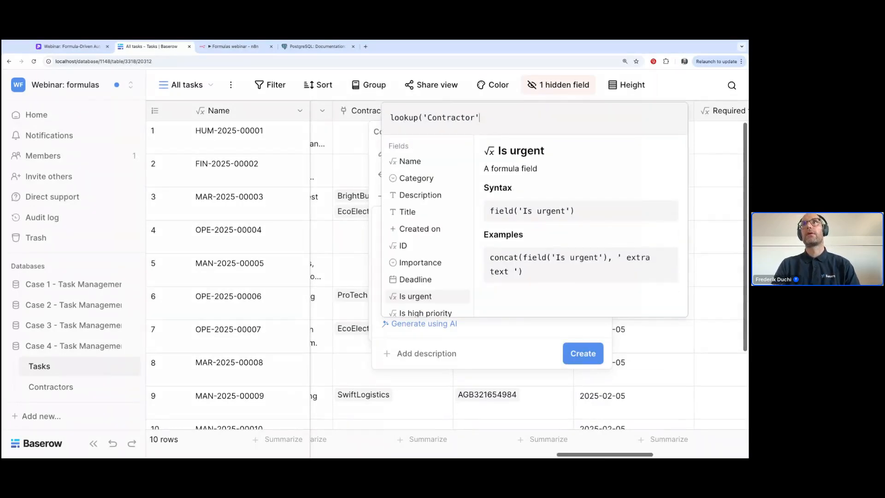
pyautogui.write(",'VAT')")
pyautogui.click(448, 341)
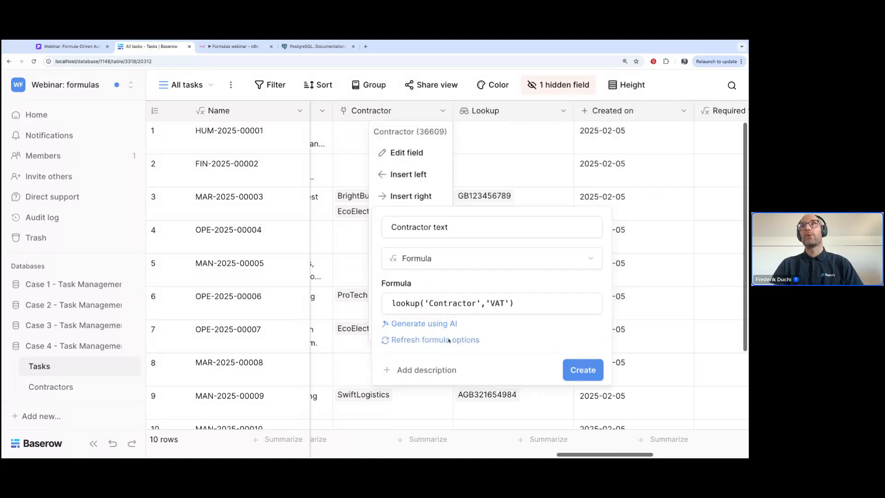
pyautogui.click(582, 370)
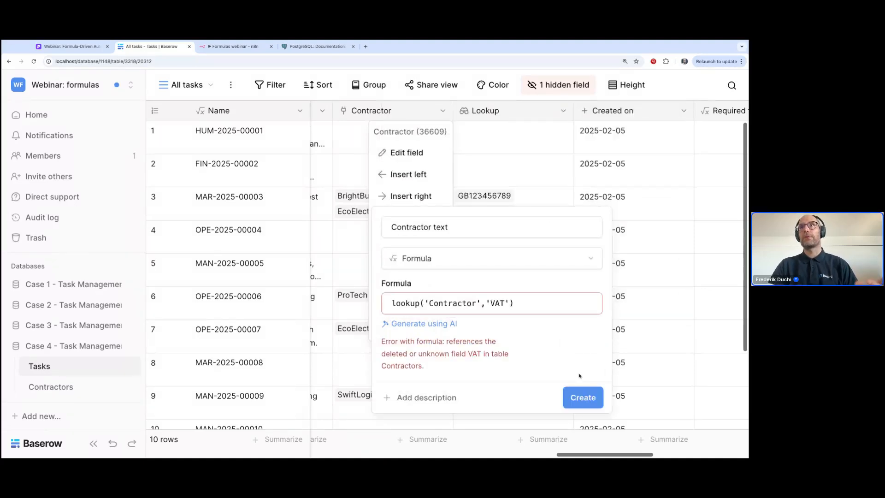
# - Correct the looked-up field name in the formula to 'VAT Number' and create the Contractor text field
pyautogui.click(507, 303)
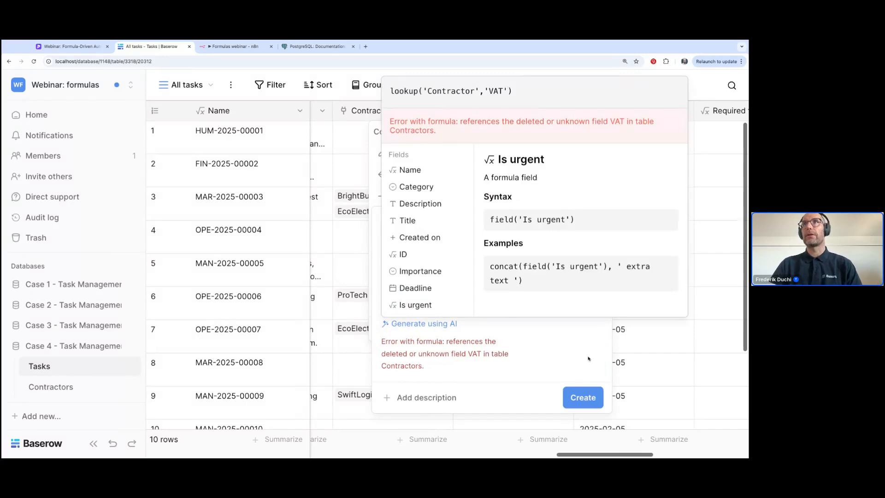
pyautogui.write('Number')
pyautogui.click(588, 358)
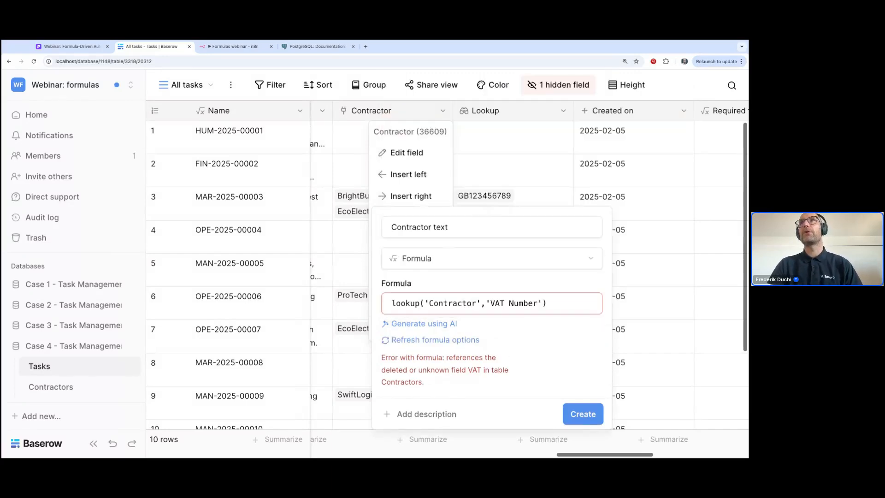
pyautogui.click(583, 414)
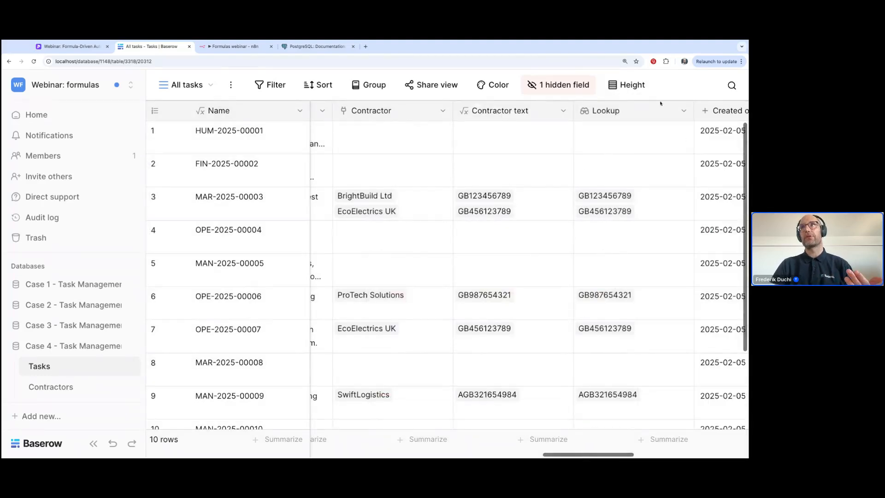
# - Change the Contractor text formula to join(lookup('Contractor','VAT Number'),' - '), save it and widen the column to fit the joined text
pyautogui.click(563, 111)
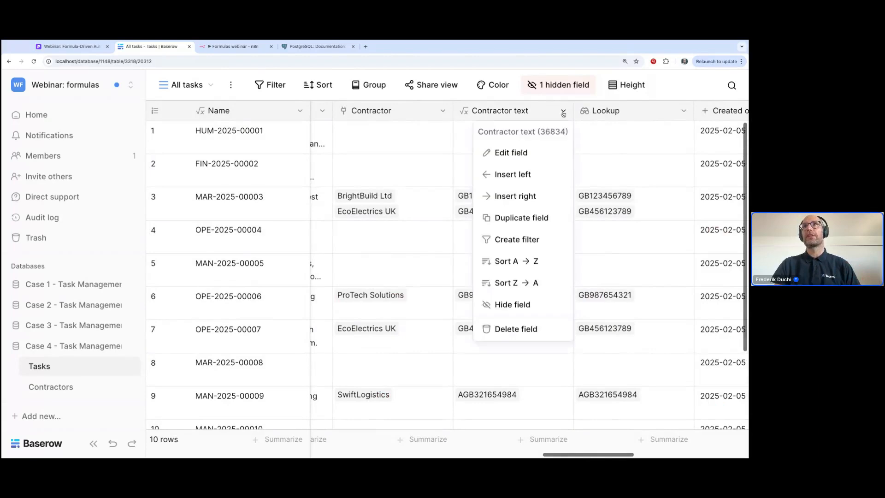
pyautogui.click(521, 154)
pyautogui.click(495, 261)
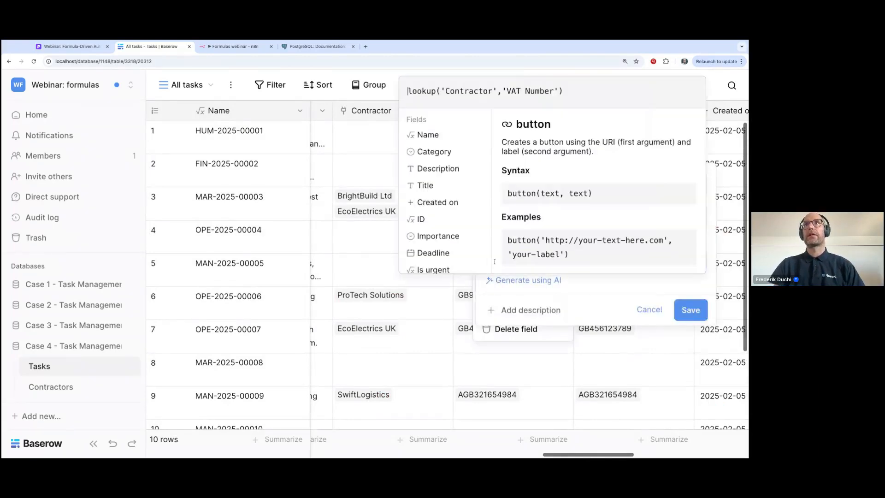
pyautogui.write('join(')
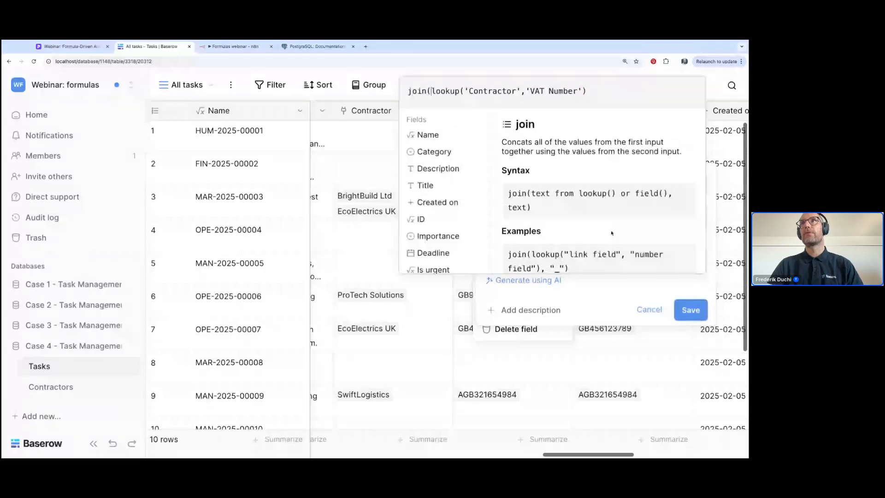
pyautogui.write(",'")
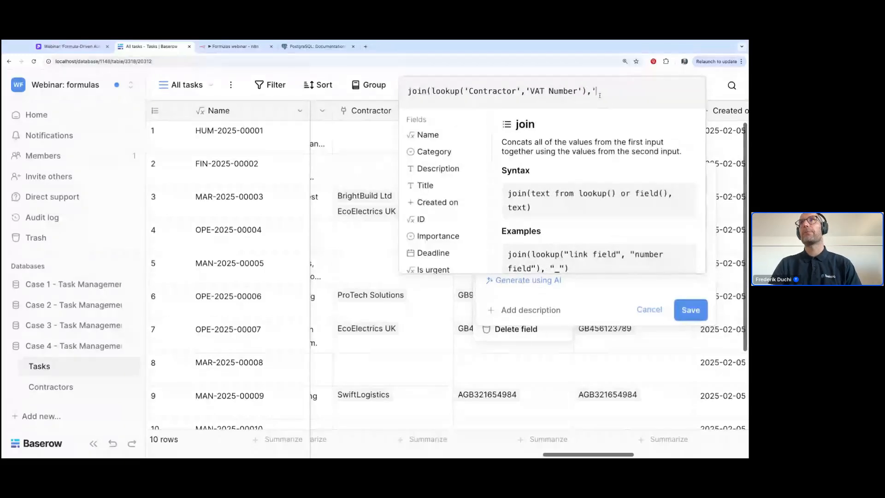
pyautogui.write(" - '")
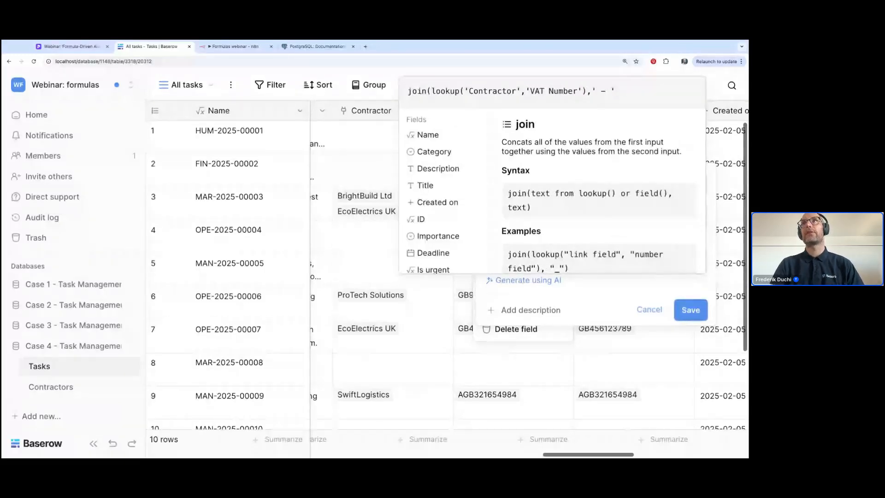
pyautogui.write(')')
pyautogui.press('Return')
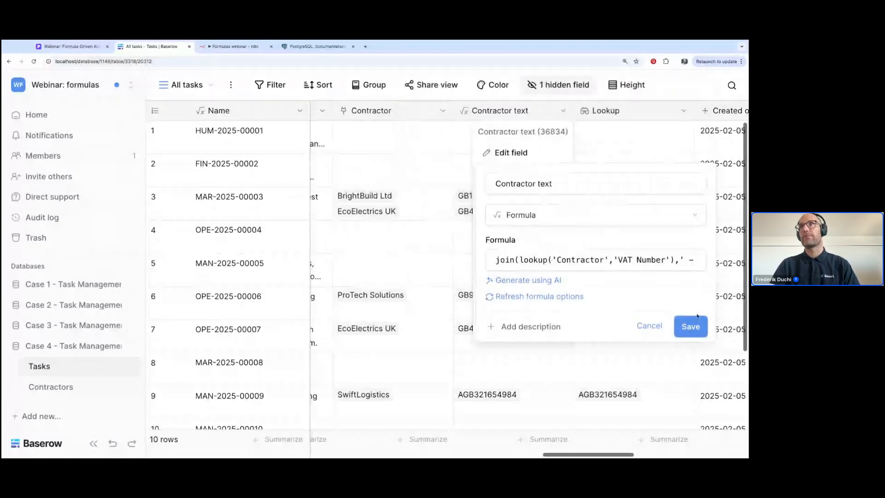
pyautogui.click(697, 321)
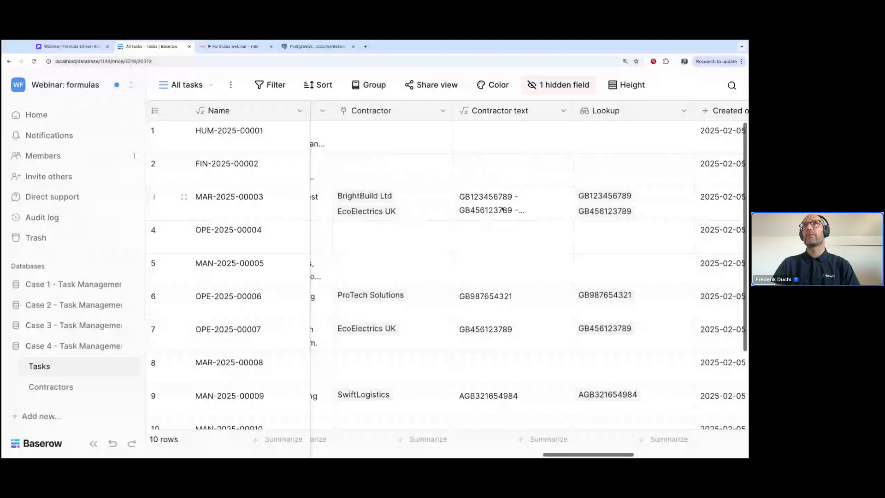
pyautogui.click(503, 210)
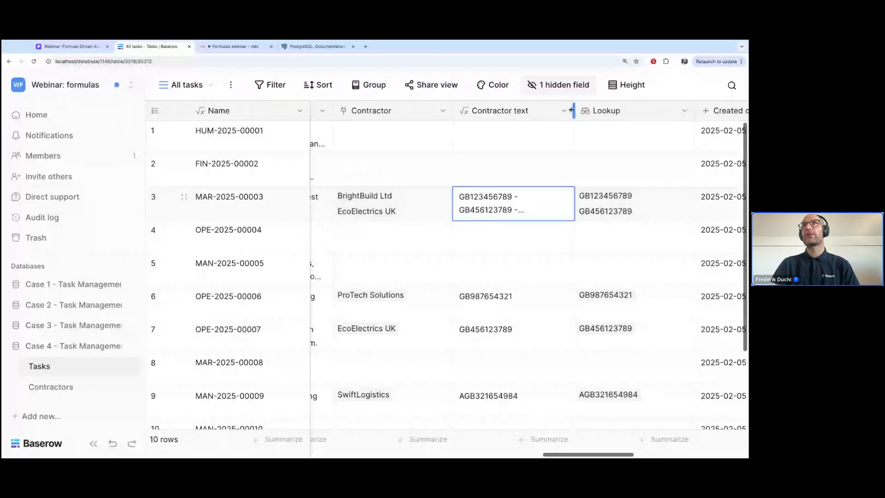
pyautogui.moveTo(574, 112); pyautogui.dragTo(717, 112)
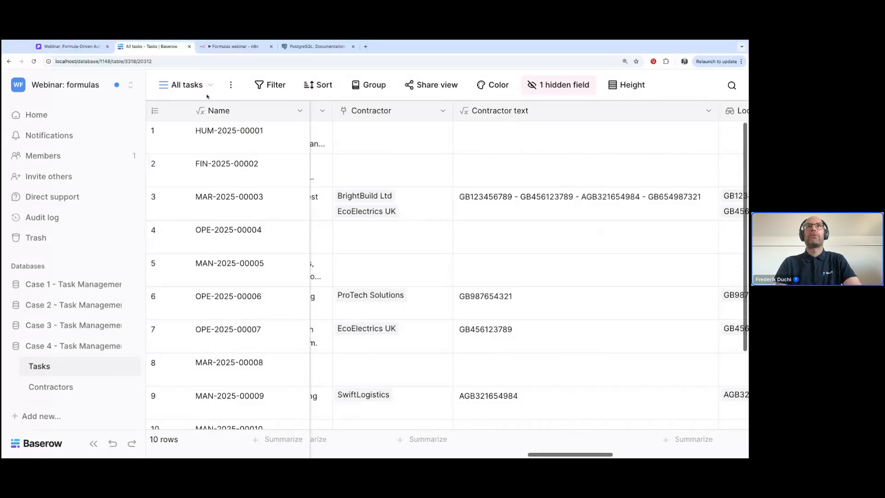
# - Create a collaborative form view of the Tasks table with the default name Form
pyautogui.click(183, 88)
pyautogui.click(201, 234)
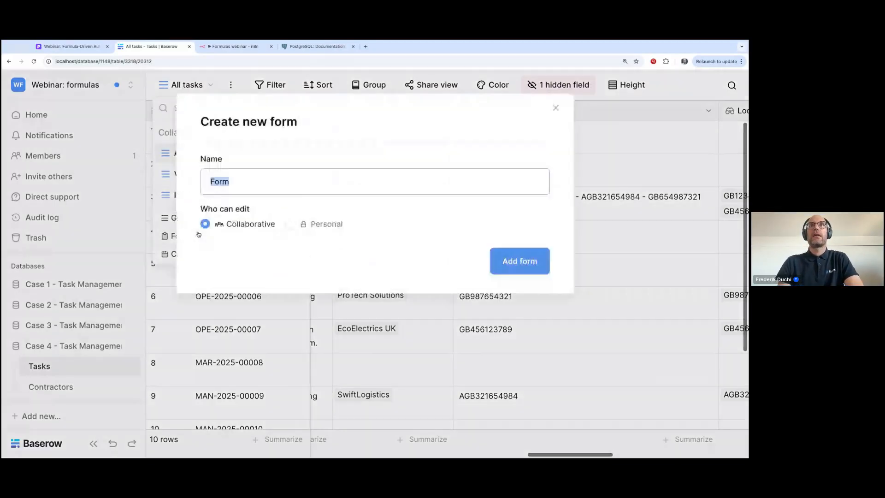
pyautogui.click(525, 262)
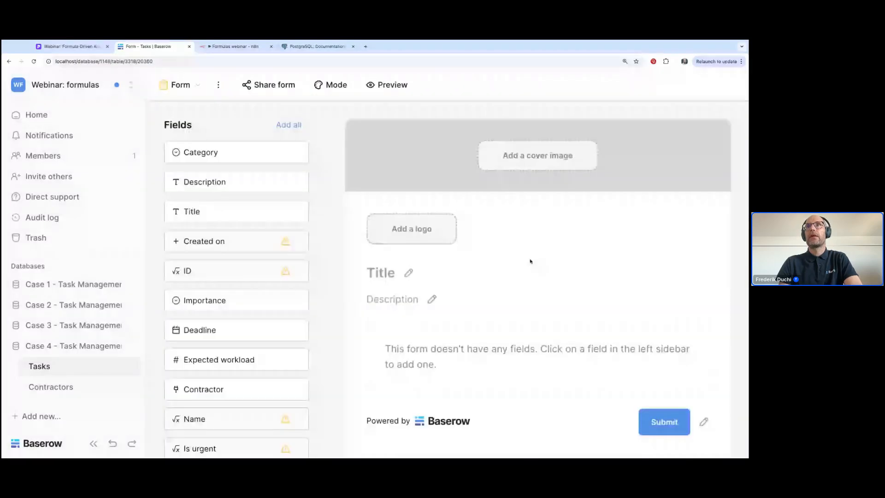
# - Add the Description and Deadline fields to the form and select the Deadline field for editing
pyautogui.scroll(-2, 503, 340)
pyautogui.click(222, 183)
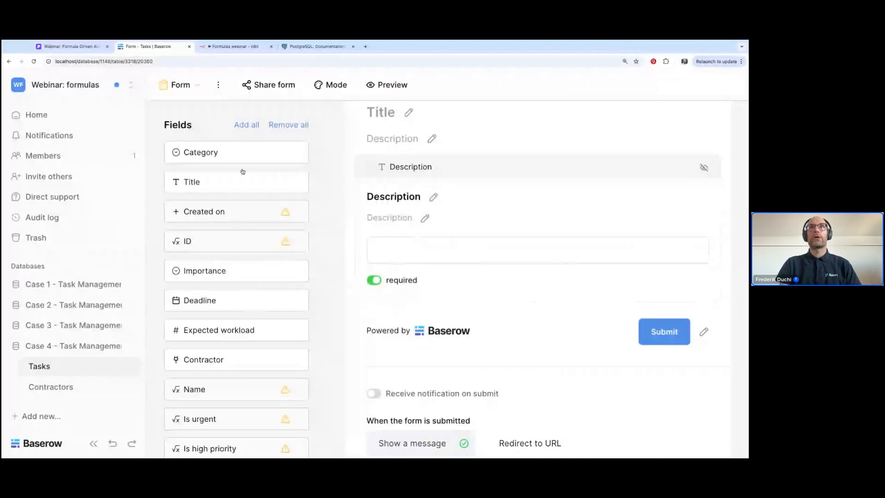
pyautogui.click(216, 301)
pyautogui.click(415, 306)
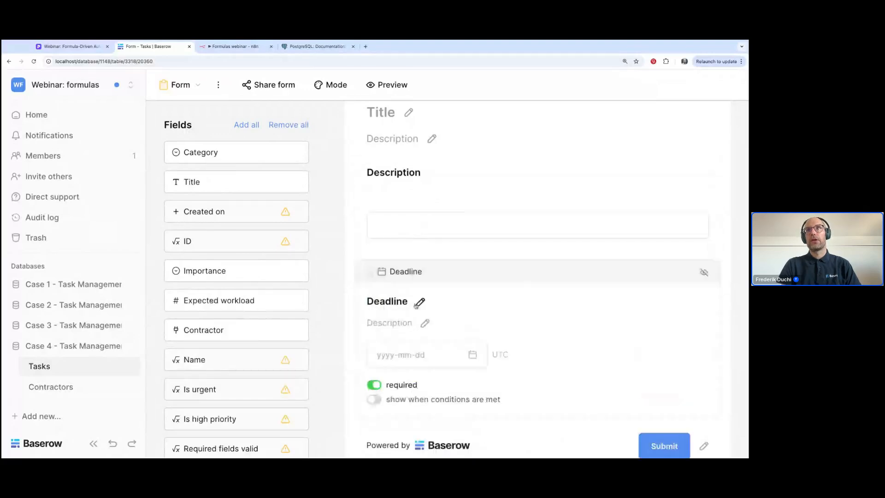
# - Make the Deadline field show only when conditions are met and look through the comparison operators available for the Description condition
pyautogui.click(376, 400)
pyautogui.scroll(-1, 376, 404)
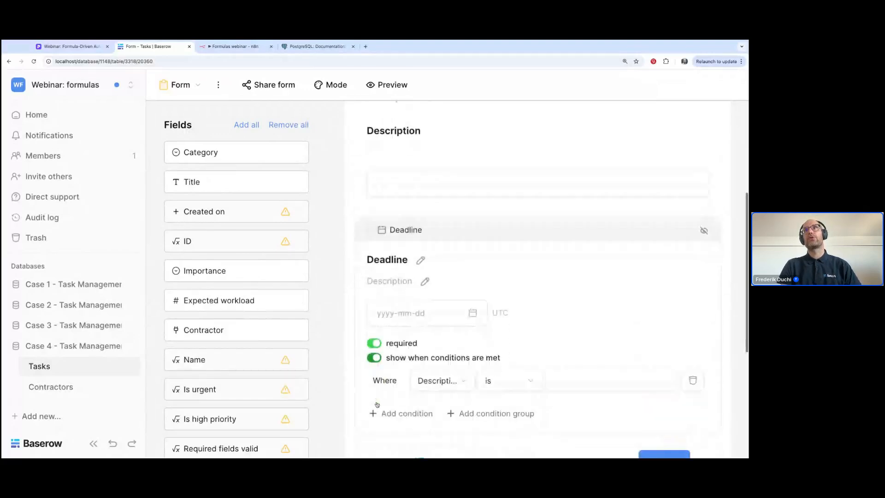
pyautogui.click(433, 377)
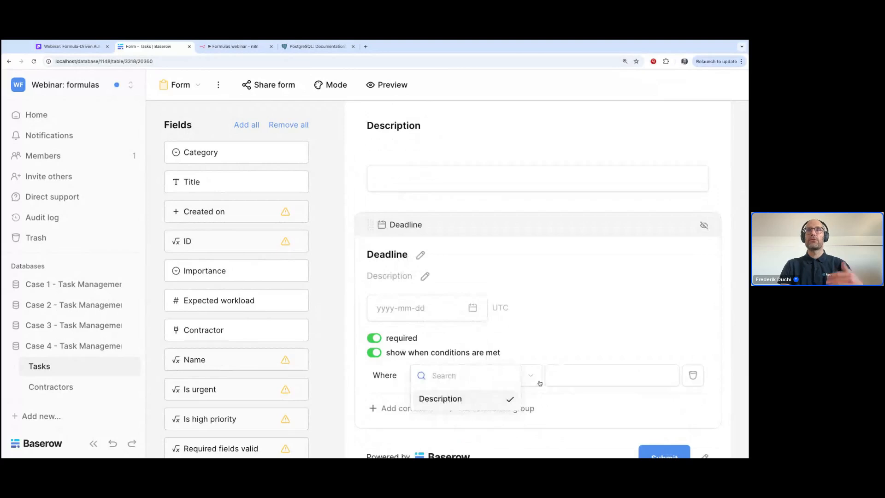
pyautogui.click(540, 383)
pyautogui.scroll(-2, 535, 415)
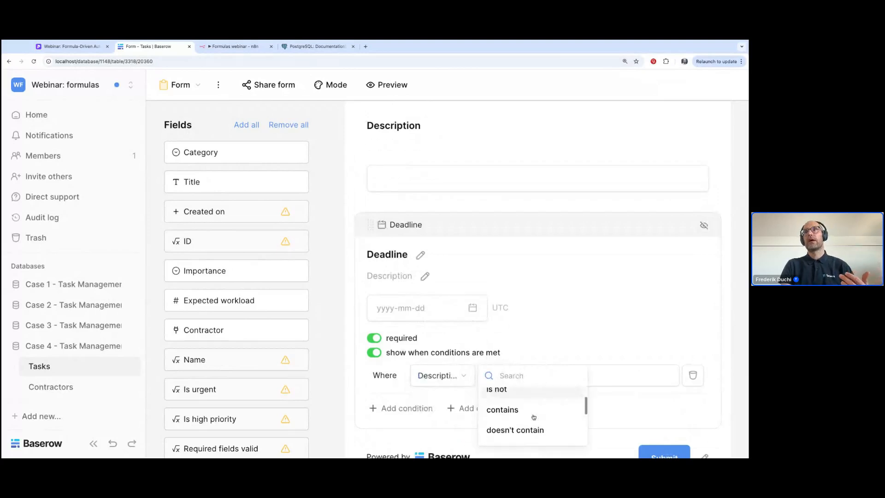
pyautogui.scroll(-1, 521, 417)
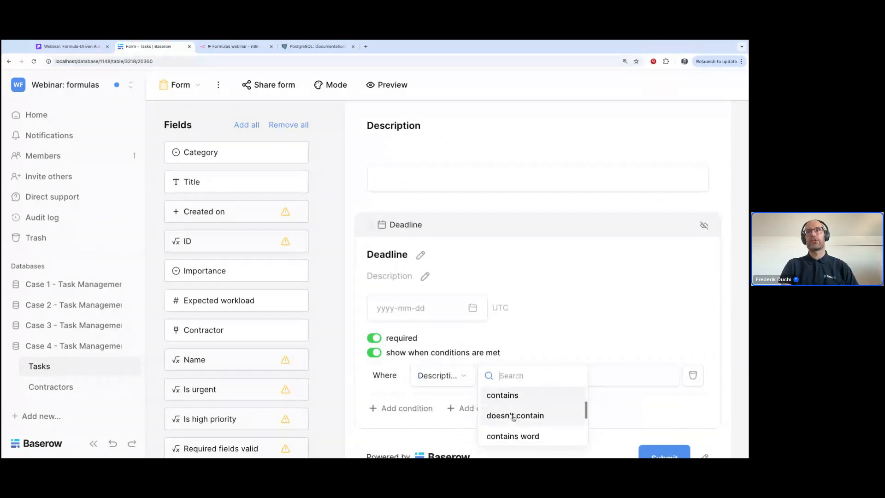
pyautogui.scroll(-3, 515, 417)
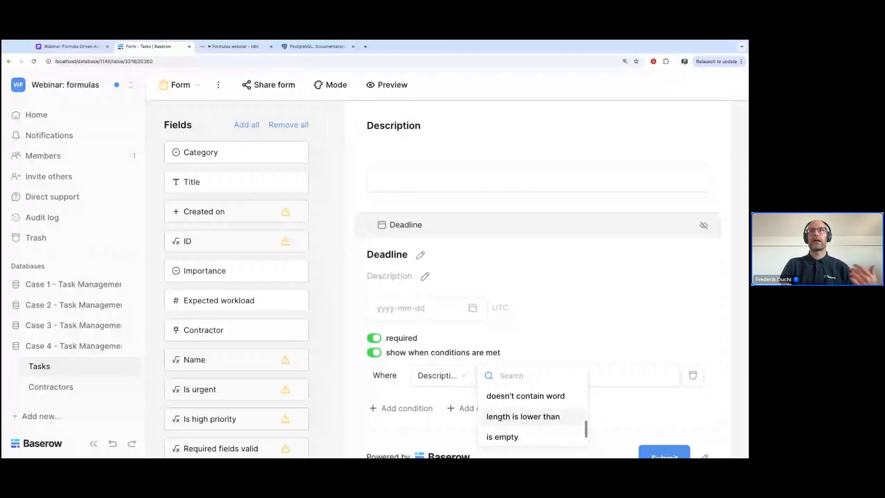
pyautogui.scroll(-1, 533, 415)
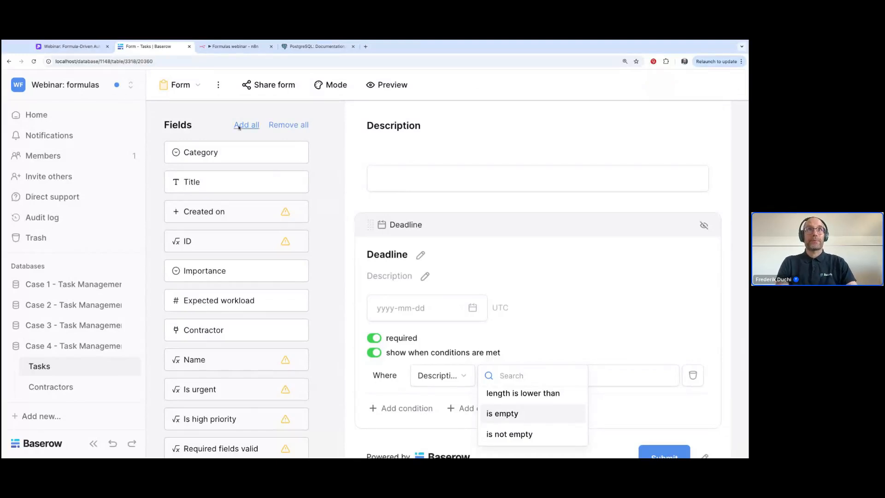
# - Switch to the webinar slides, advance to the Use Case 5 overview on planning and deadlines, and return to Baserow
pyautogui.click(58, 47)
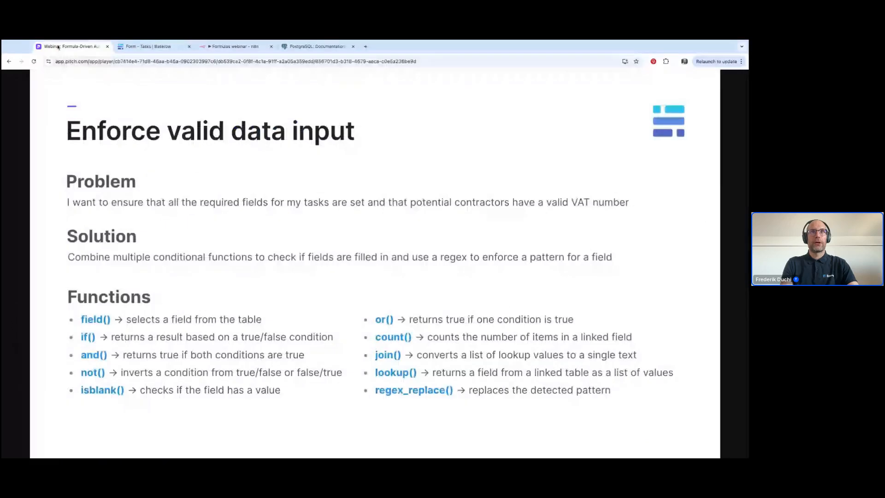
pyautogui.click(276, 326)
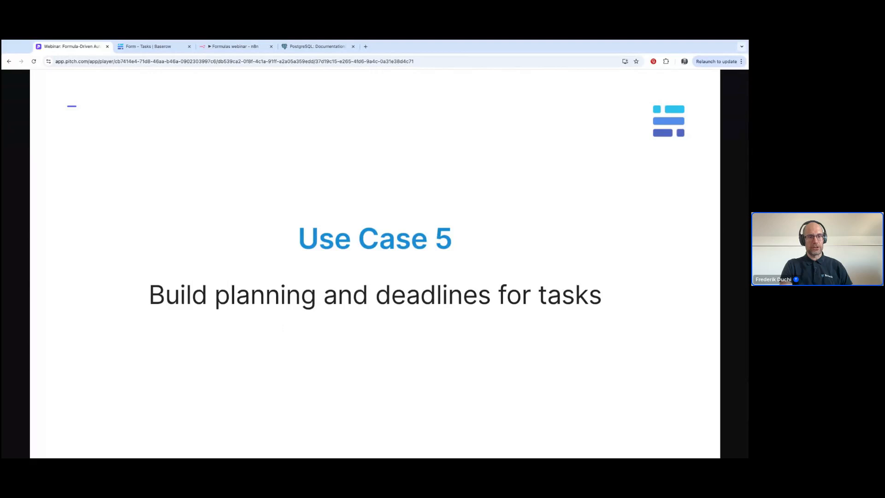
pyautogui.press('Right')
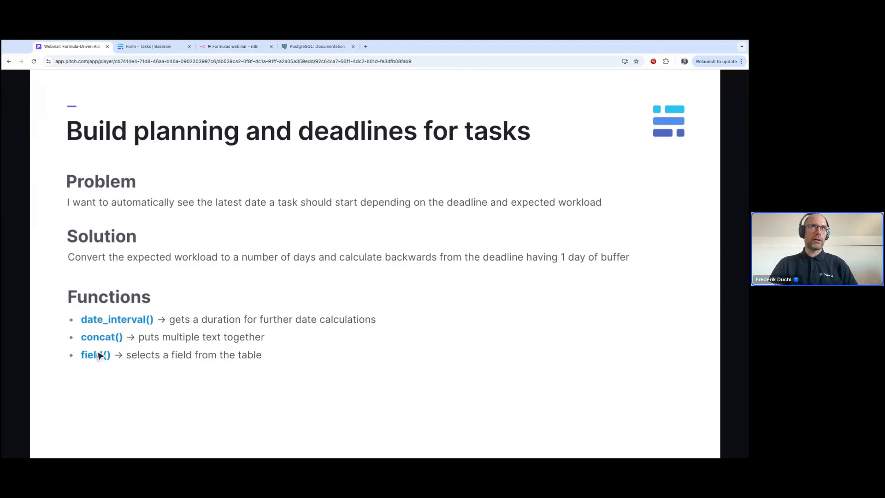
pyautogui.click(143, 47)
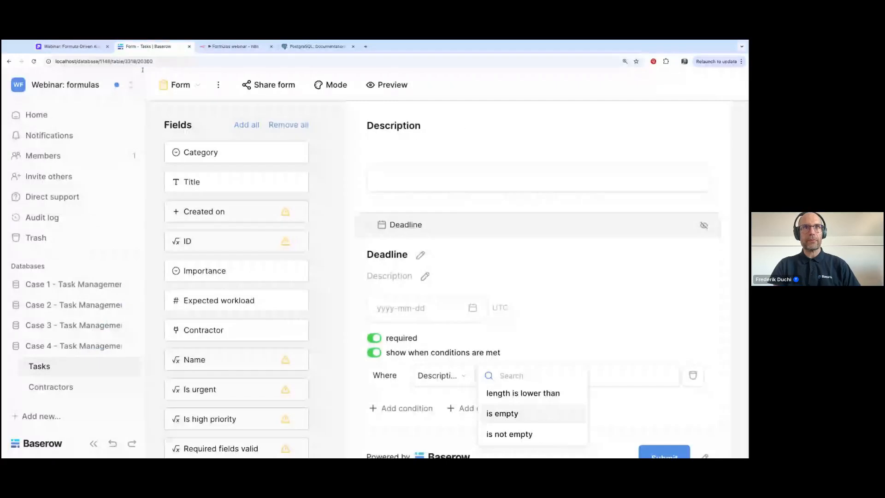
# - Open the Tasks table of the Case 5 database and check the condition that colors its row backgrounds
pyautogui.scroll(-3, 55, 337)
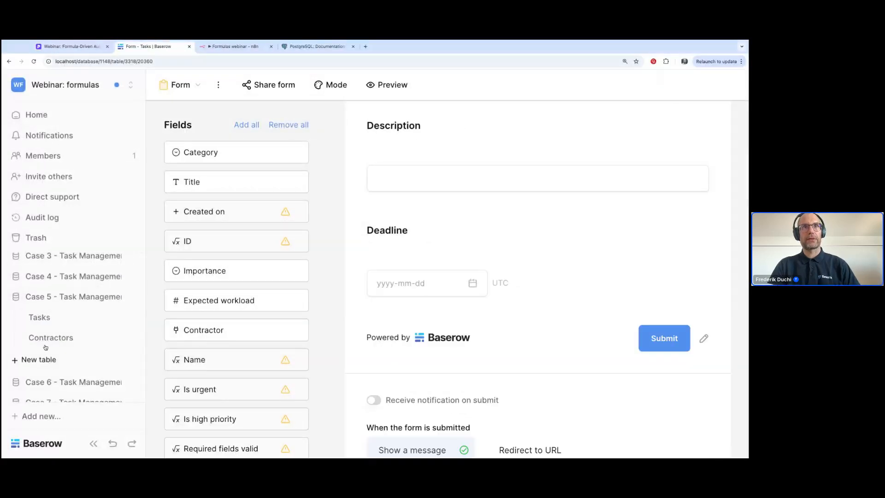
pyautogui.click(38, 318)
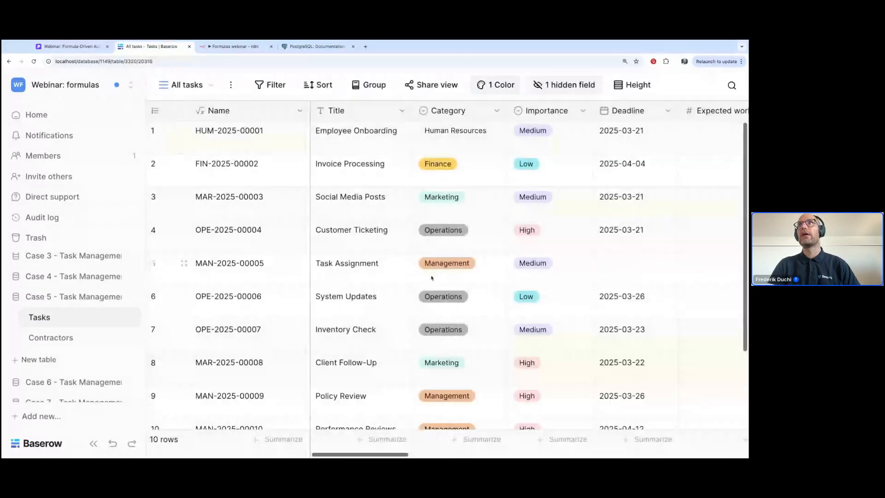
pyautogui.hscroll(3, 431, 276)
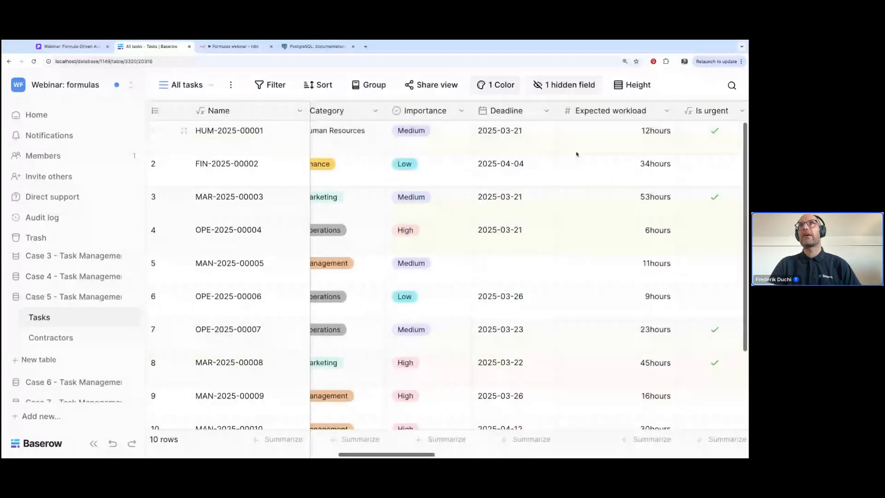
pyautogui.hscroll(2, 598, 166)
pyautogui.hscroll(5, 599, 167)
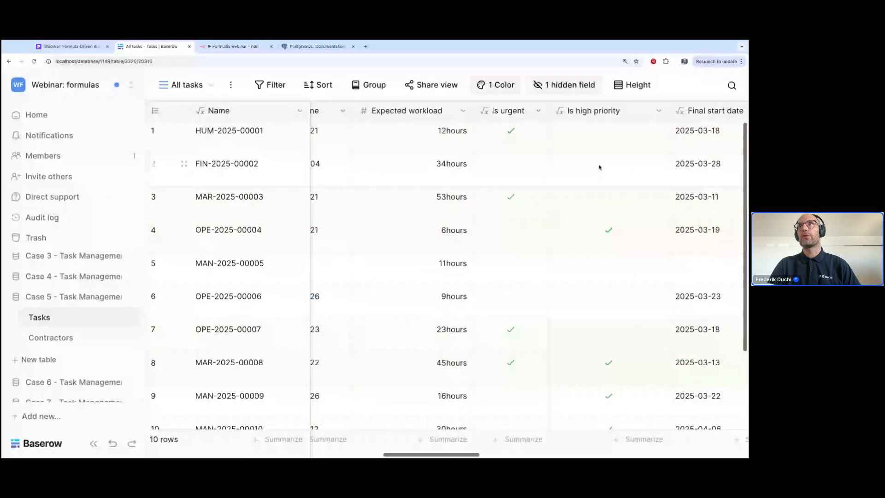
pyautogui.hscroll(-1, 604, 121)
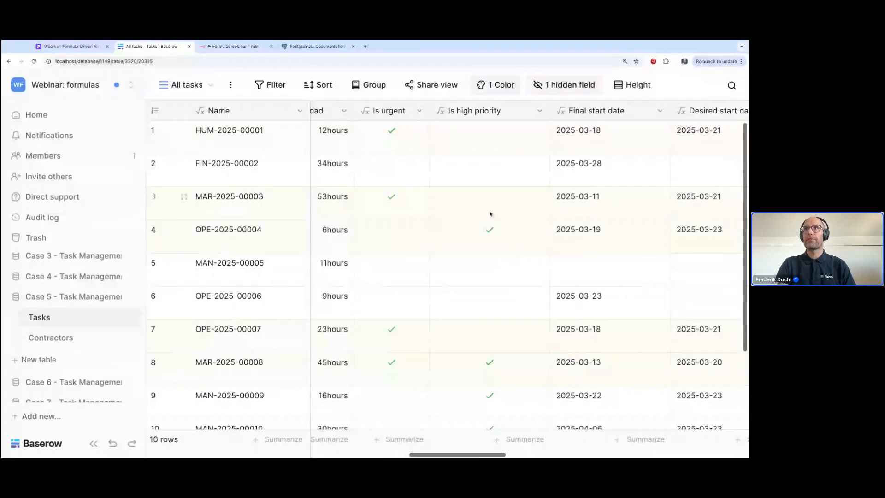
pyautogui.click(495, 85)
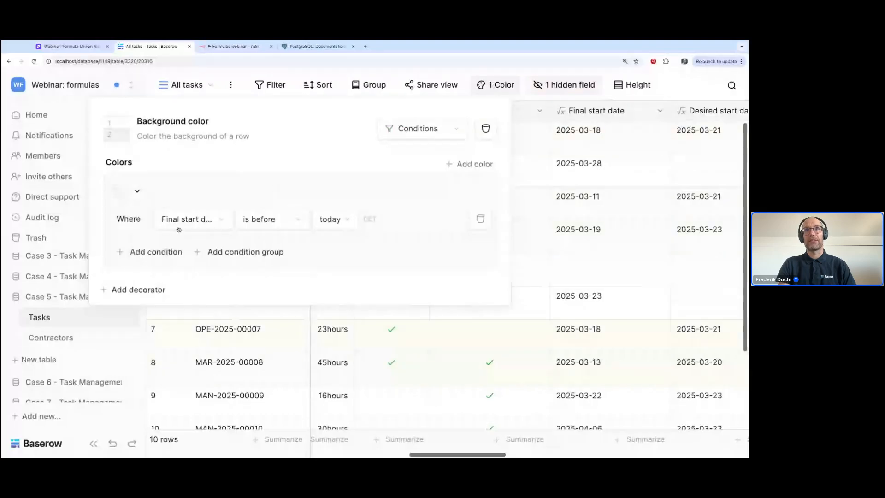
pyautogui.click(601, 284)
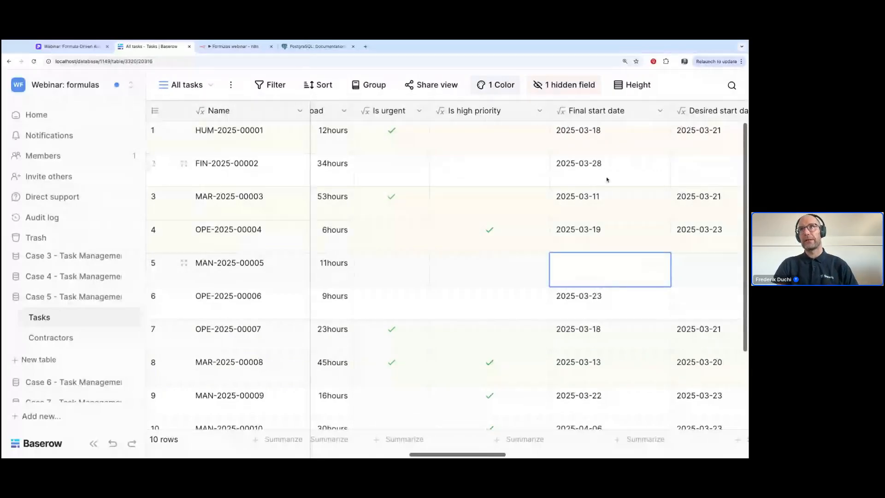
# - Open the Final start date field's formula for editing and look up the syntax of the date_interval function
pyautogui.click(659, 112)
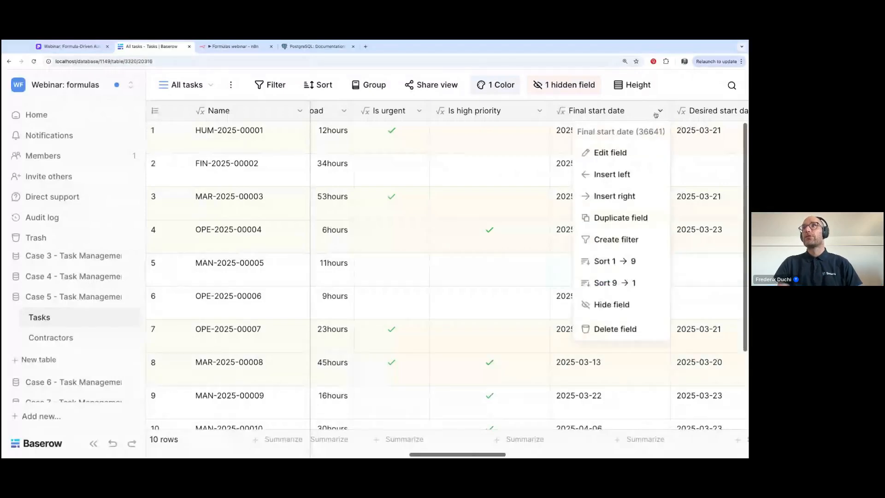
pyautogui.click(625, 153)
pyautogui.click(489, 261)
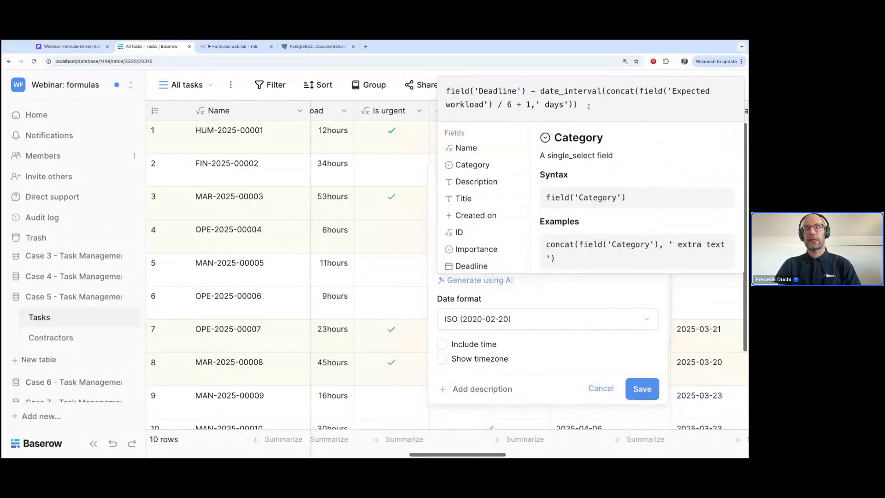
pyautogui.write('date_i')
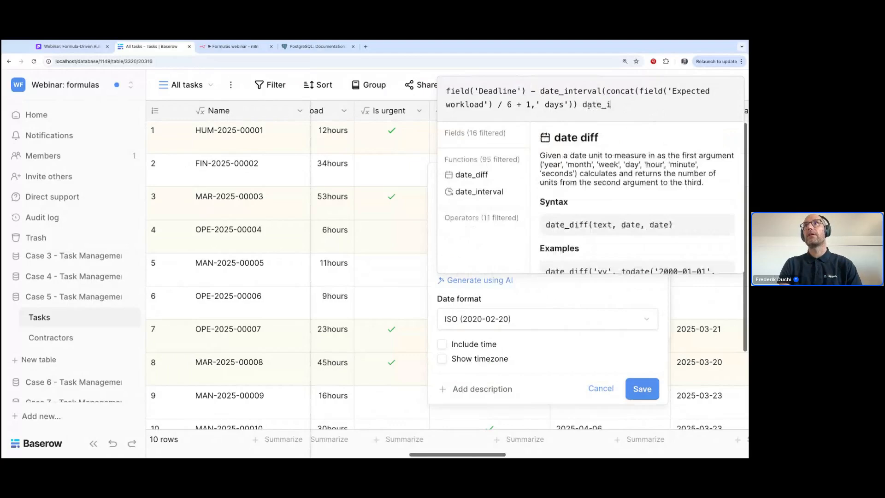
pyautogui.write('nter')
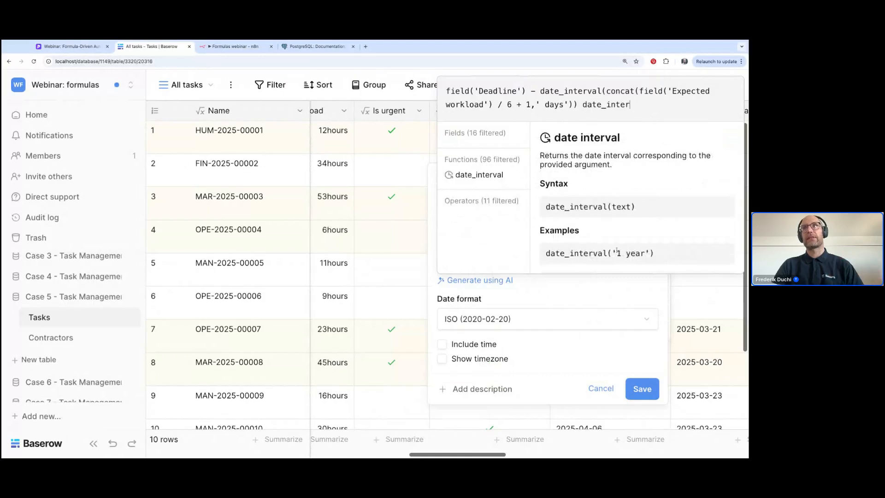
pyautogui.doubleClick(584, 106)
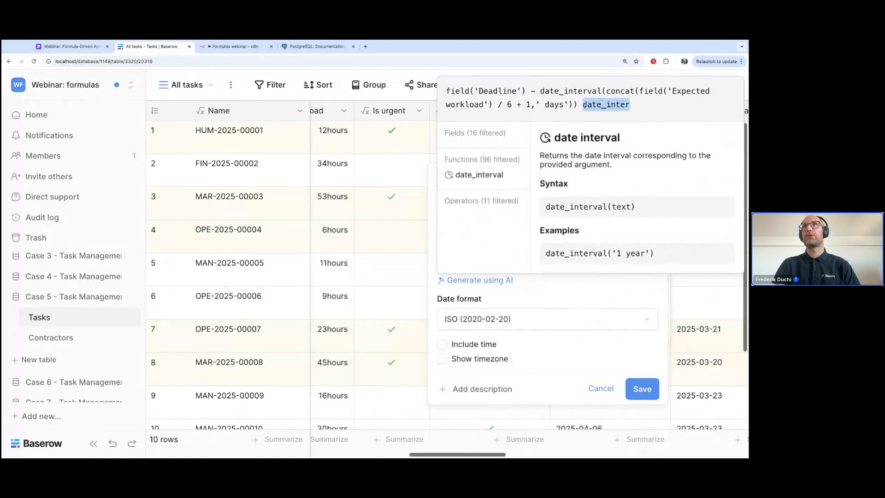
pyautogui.press('BackSpace')
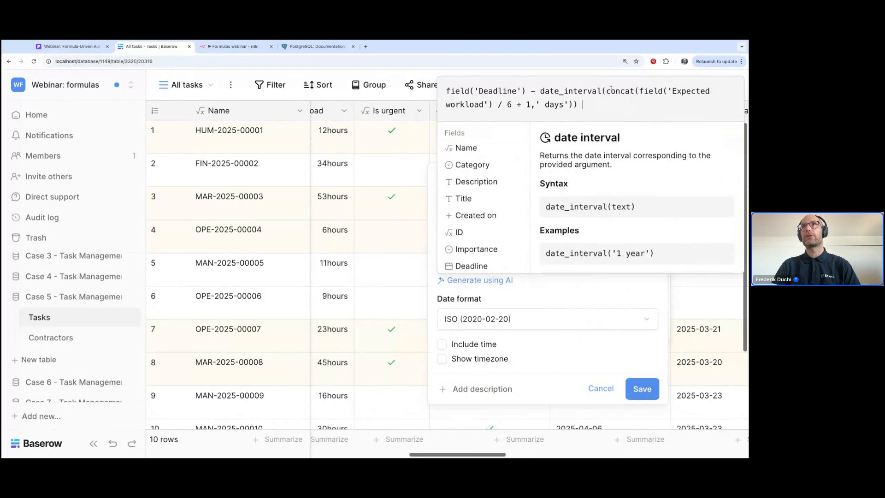
# - Examine the workload division by 6 and the added buffer day within the Final start date formula
pyautogui.moveTo(606, 91); pyautogui.dragTo(516, 106)
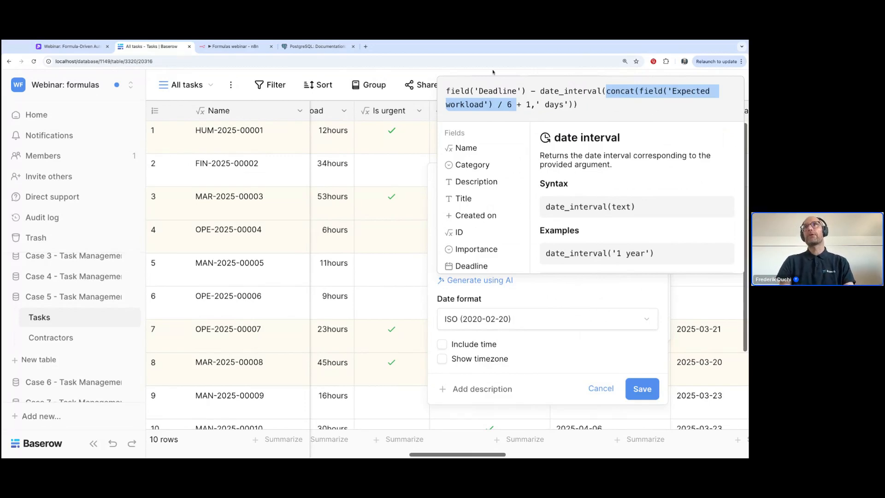
pyautogui.click(542, 117)
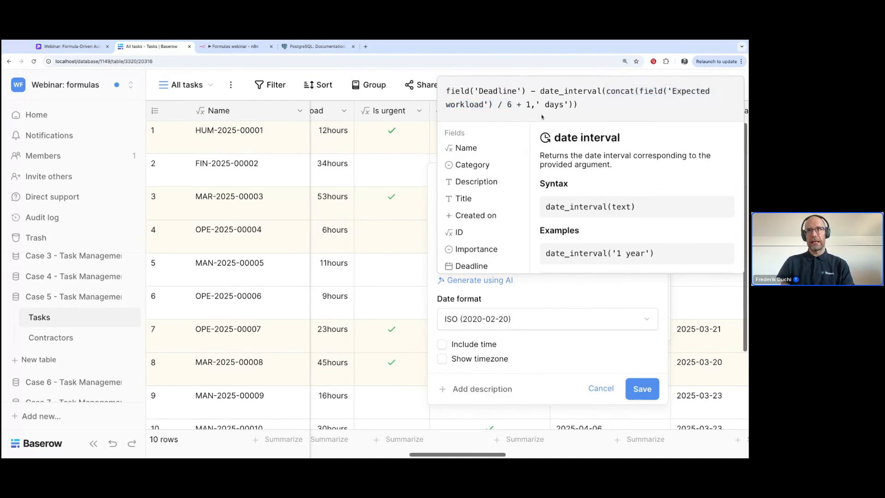
pyautogui.hotkey('shift', 'Left')
pyautogui.hotkey('shift', 'Left')
pyautogui.hotkey('shift', 'Left')
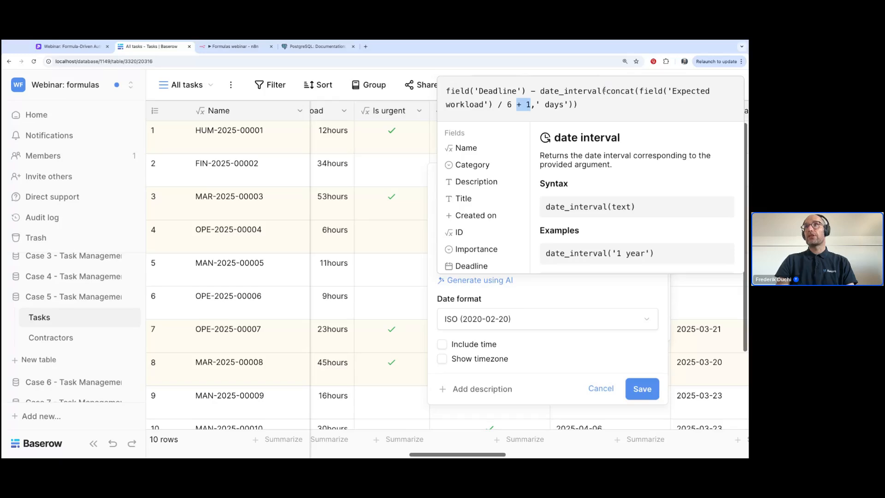
# - Try replacing the concat expression inside date_interval with a fixed '4 days' text, undo it, and close the field editor unsaved
pyautogui.moveTo(604, 90)
pyautogui.mouseDown()
pyautogui.moveTo(552, 104)
pyautogui.moveTo(605, 91)
pyautogui.mouseUp()
pyautogui.doubleClick(552, 104)
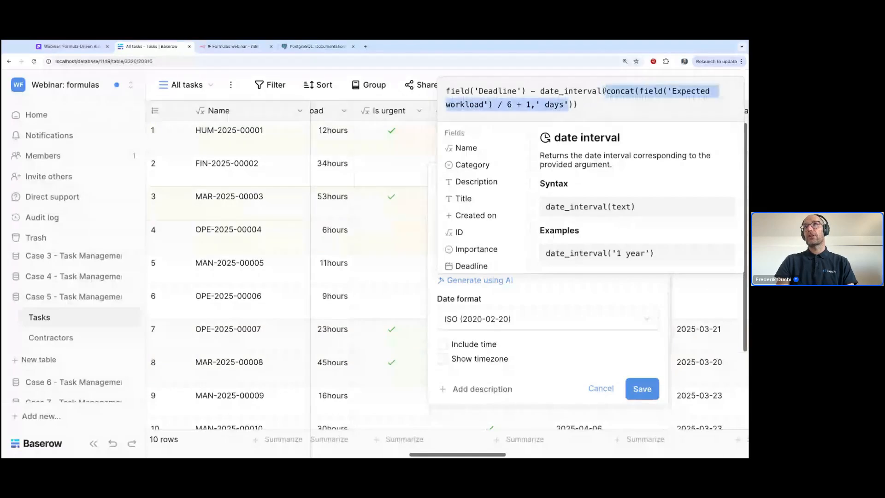
pyautogui.hotkey('alt', 'shift', 'Left')
pyautogui.hotkey('shift', 'Left')
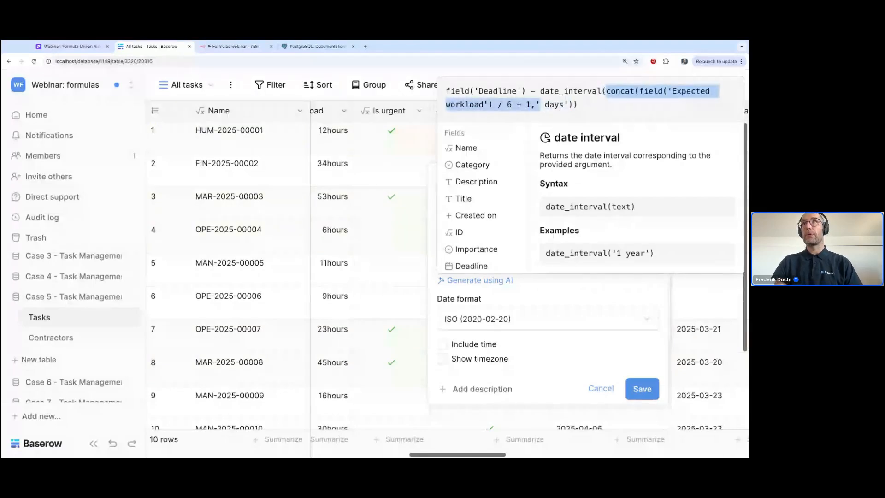
pyautogui.write("'Deadline') - date_interval(")
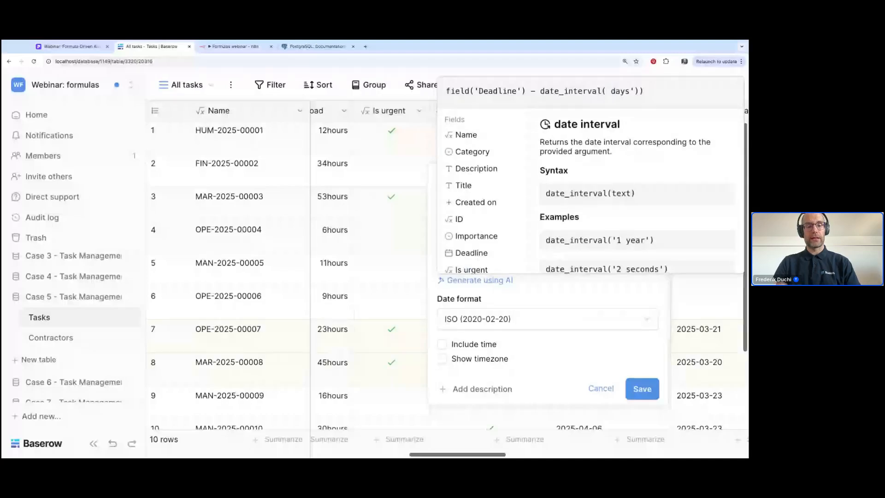
pyautogui.write('4')
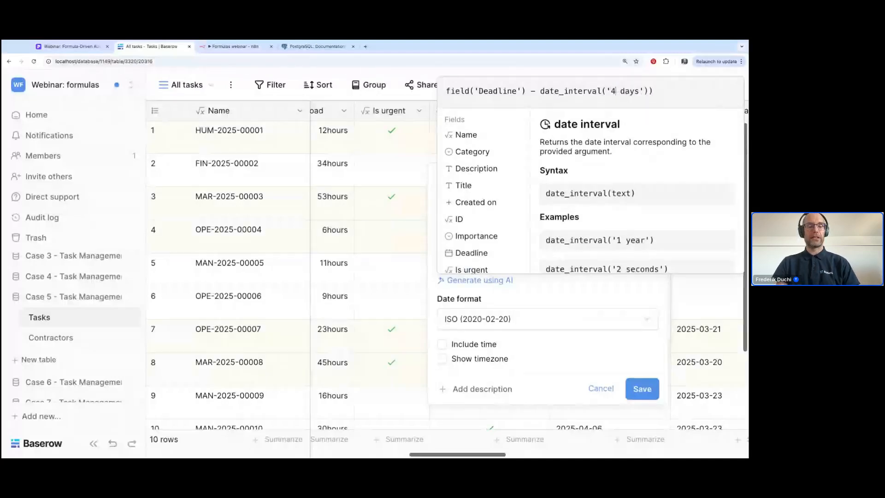
pyautogui.press('BackSpace')
pyautogui.press('BackSpace')
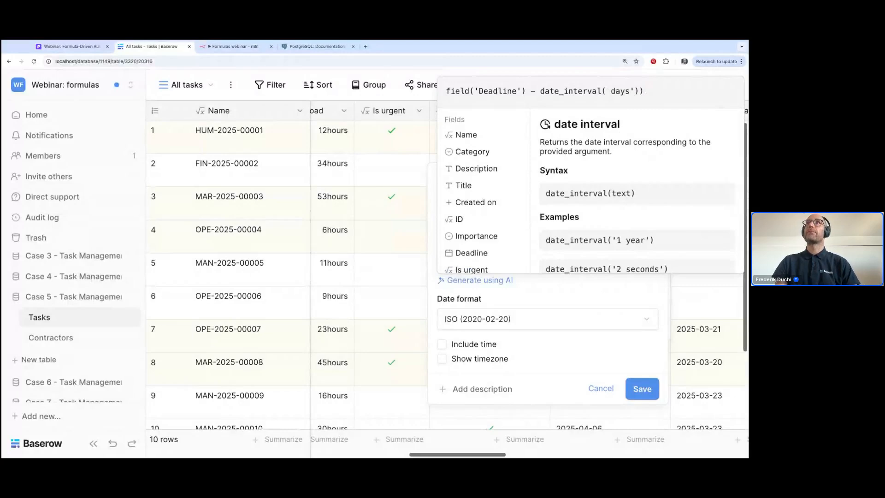
pyautogui.press('super+z')
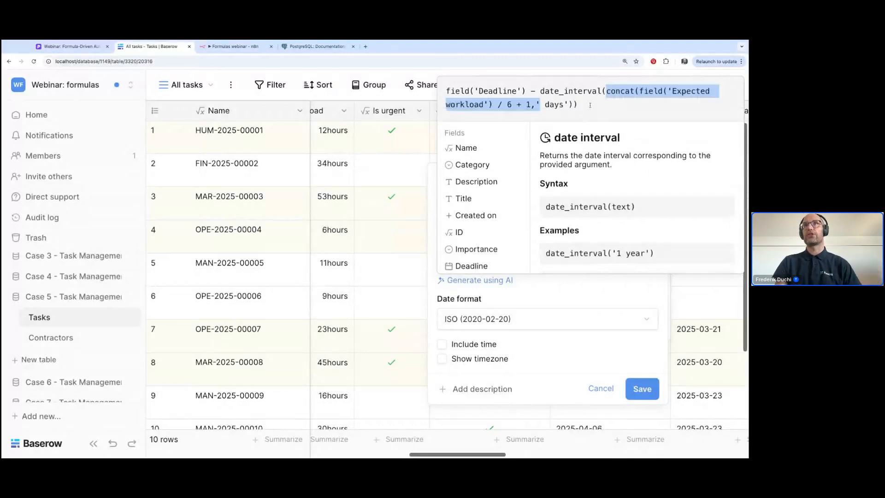
pyautogui.click(384, 179)
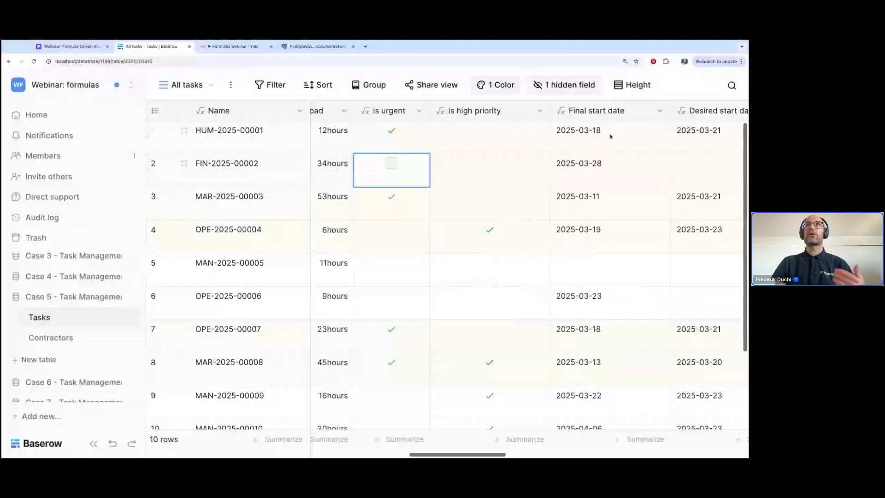
# - Compare the Deadline and Expected workload columns with the Final start date column
pyautogui.hscroll(-5, 604, 134)
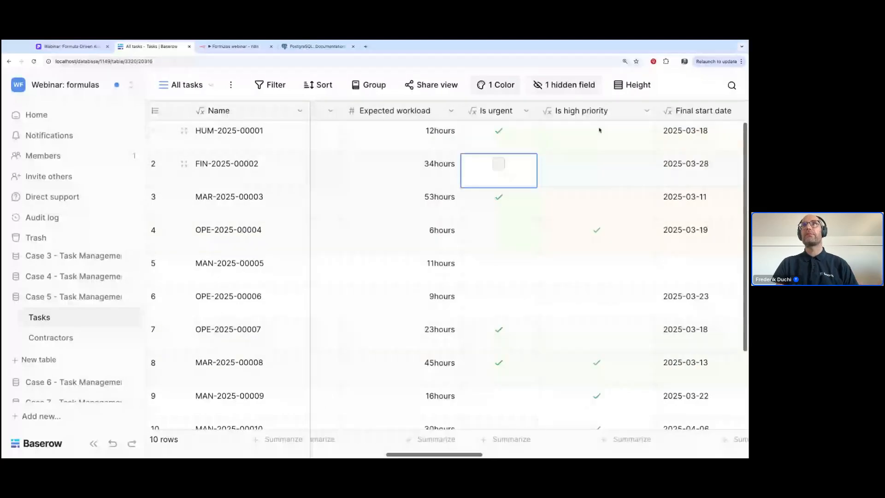
pyautogui.hscroll(-3, 600, 130)
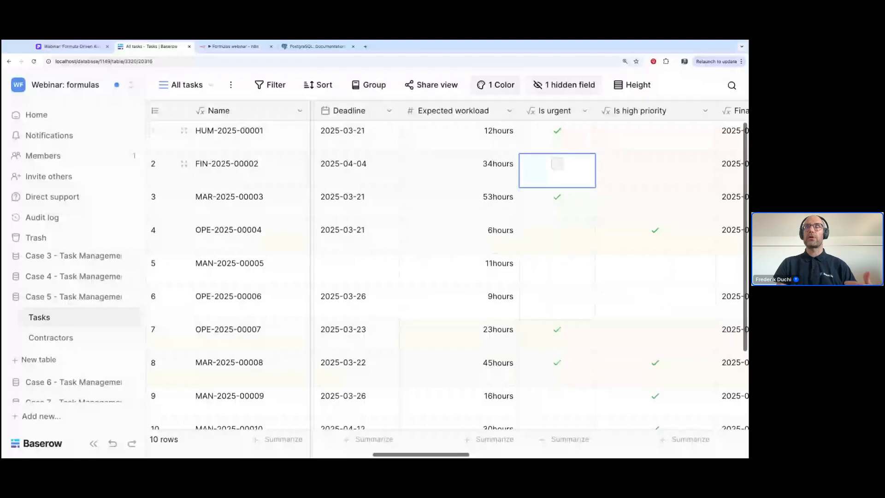
pyautogui.hscroll(3, 504, 138)
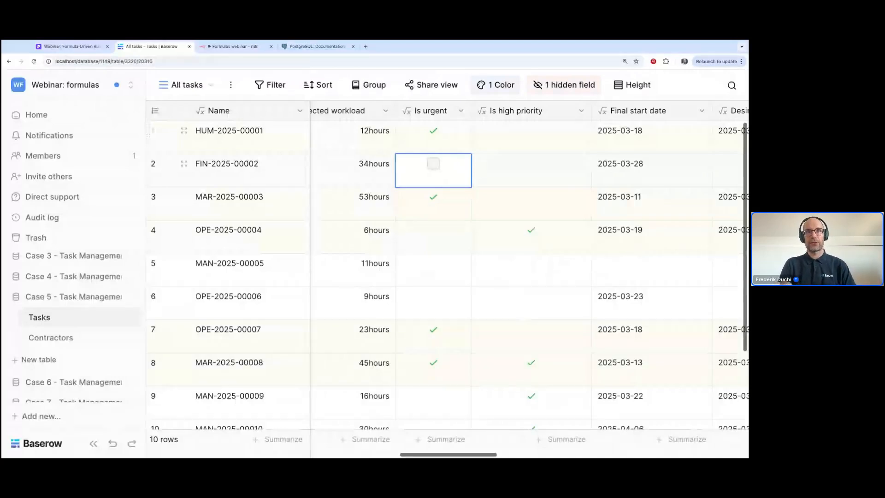
# - Switch to the Pitch presentation and advance it to the Use Case 6 slide
pyautogui.click(84, 49)
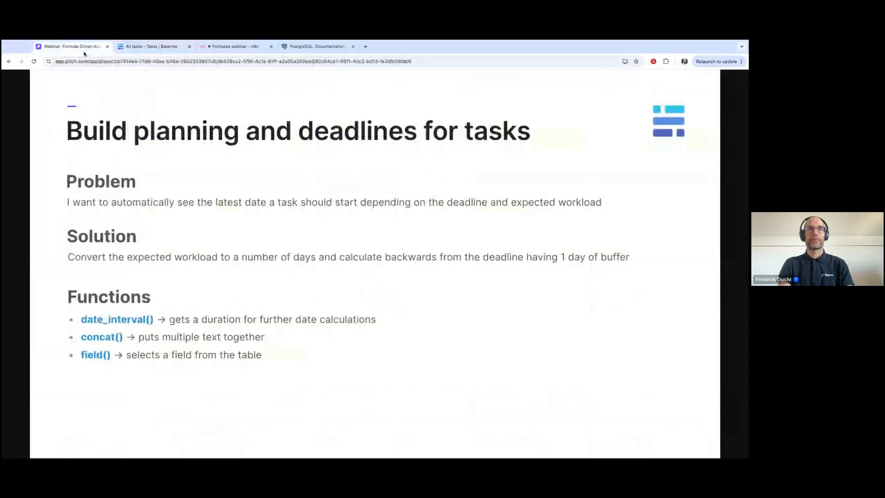
pyautogui.click(235, 358)
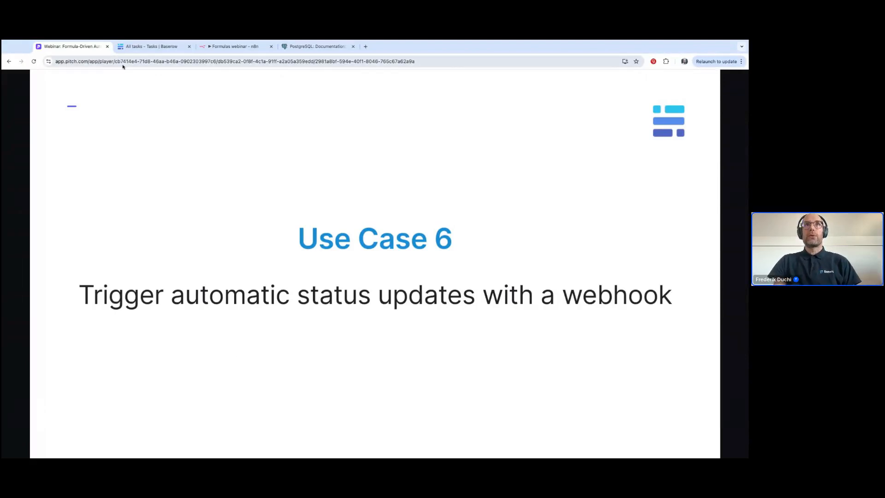
# - Switch back to Baserow and open the Tasks table of the Case 6 database
pyautogui.click(139, 47)
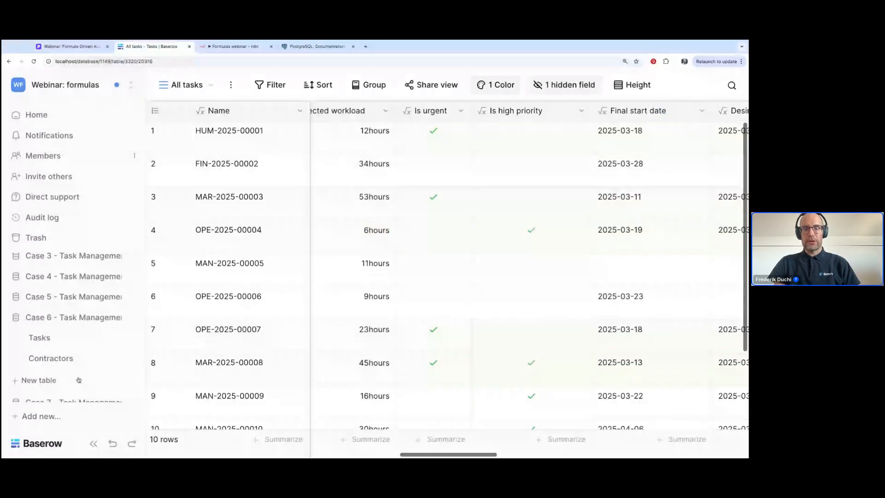
pyautogui.click(79, 382)
pyautogui.click(47, 323)
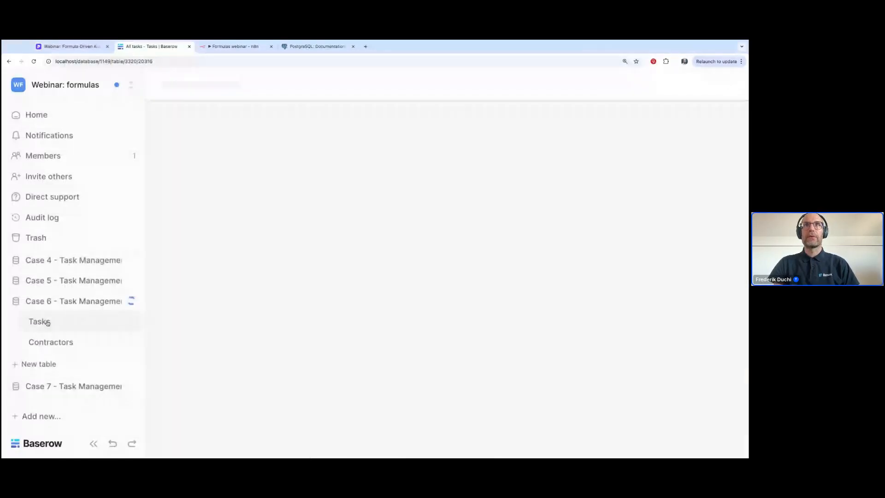
# - Examine the Start task column and the Actual start date column of the Case 6 Tasks table
pyautogui.hscroll(2, 328, 147)
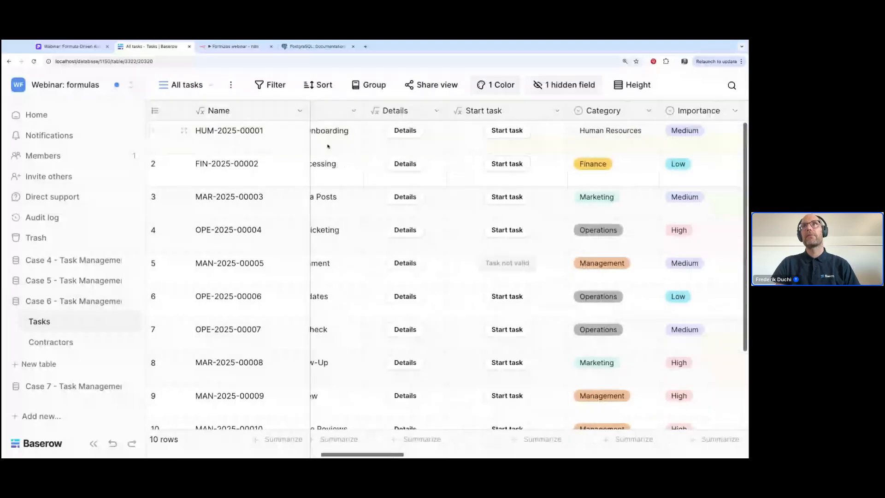
pyautogui.hscroll(1, 328, 147)
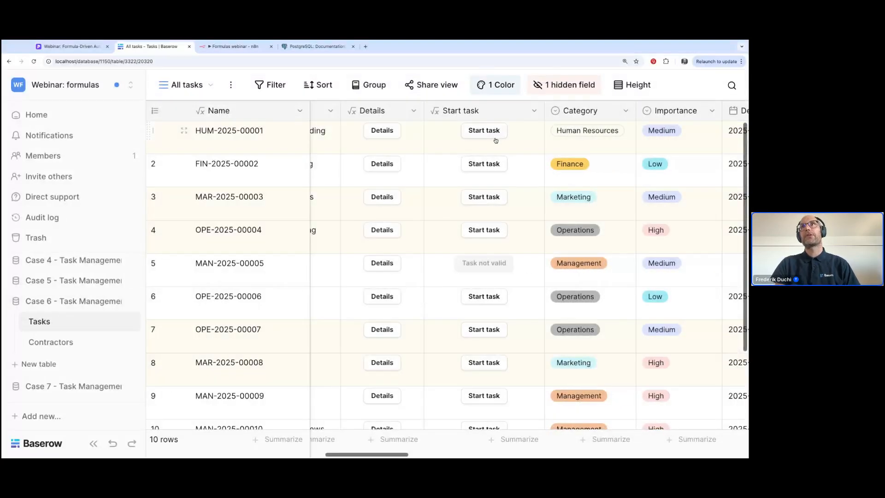
pyautogui.hscroll(4, 480, 138)
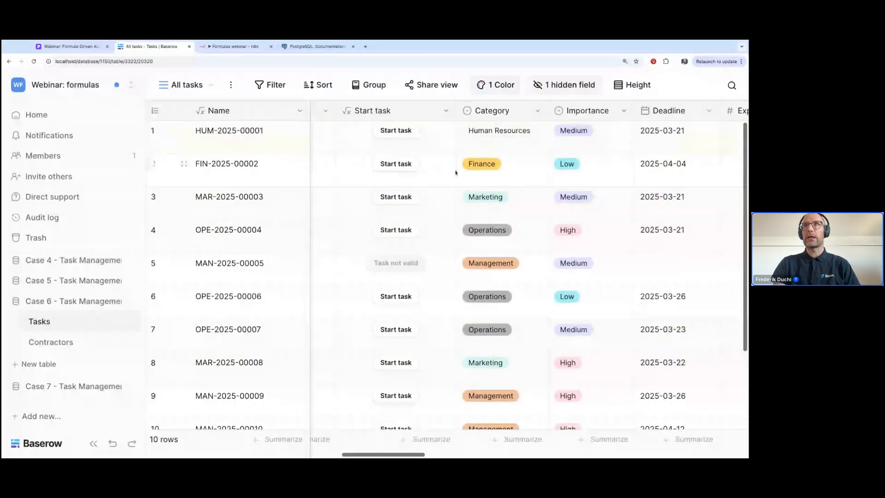
pyautogui.hotkey('ctrl', '-')
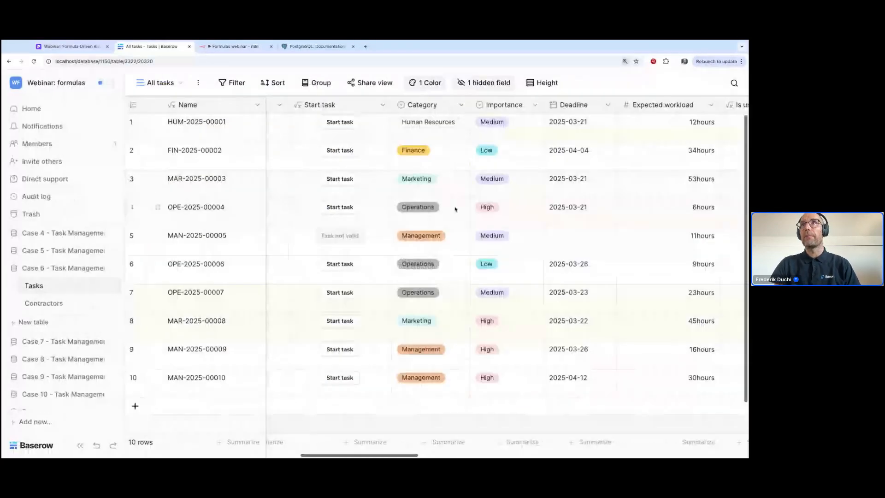
pyautogui.hscroll(2, 456, 208)
pyautogui.hotkey('ctrl', '-')
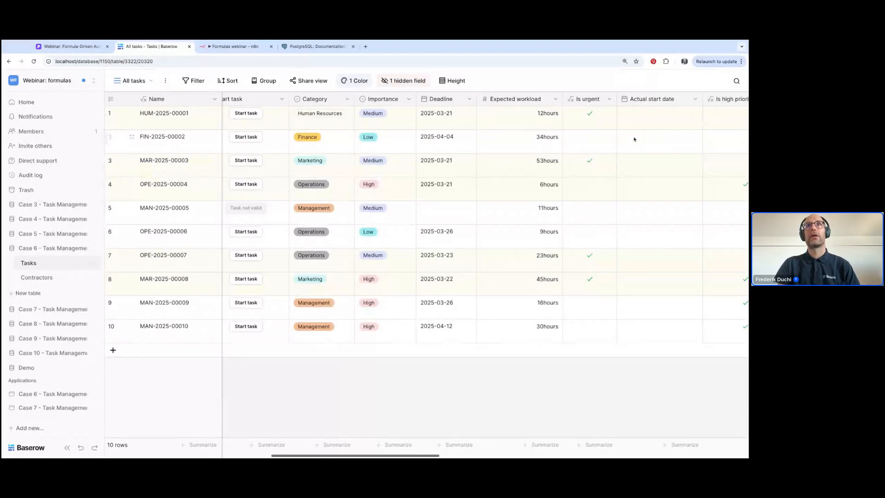
# - Start tasks HUM-2025-00001 and MAR-2025-00003, returning to the Tasks table after each to check its Actual start date
pyautogui.click(250, 113)
pyautogui.click(164, 49)
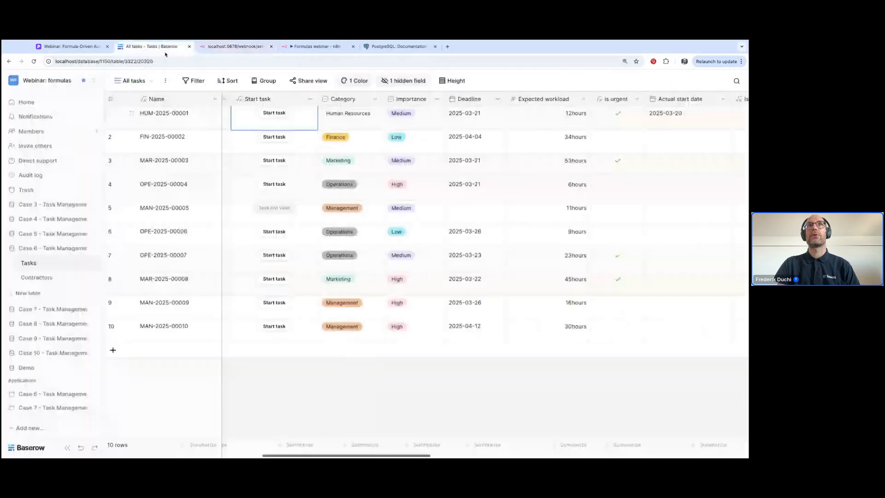
pyautogui.click(680, 119)
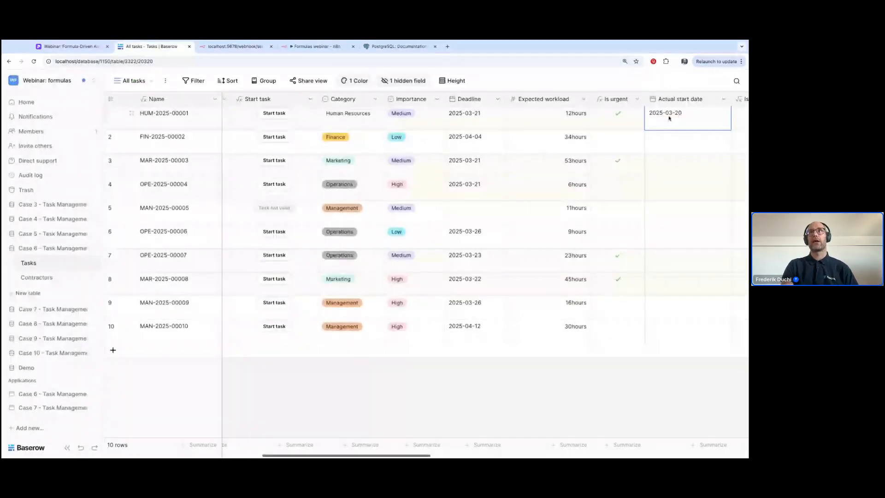
pyautogui.click(276, 165)
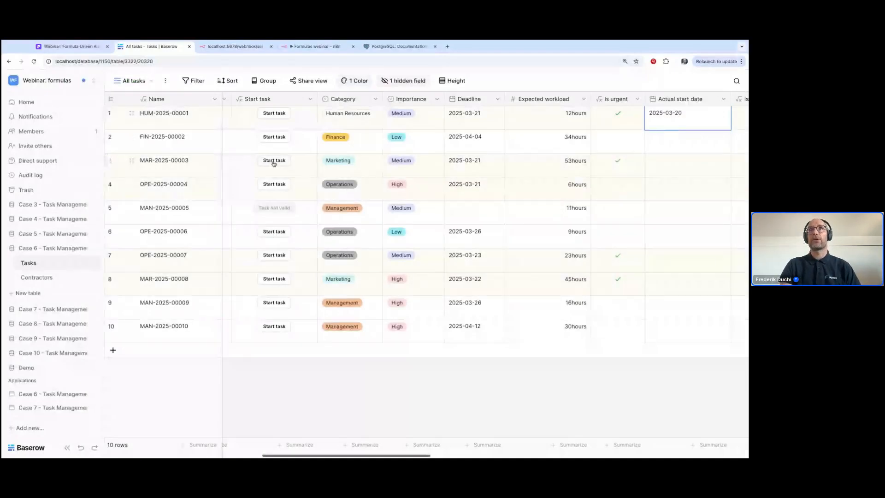
pyautogui.click(140, 47)
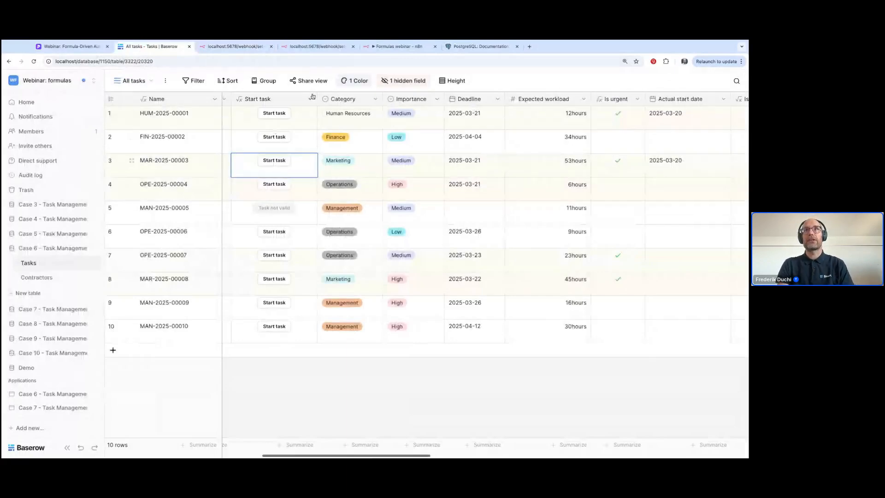
# - Open the Start task field's formula for editing and highlight its first button function
pyautogui.hscroll(-2, 312, 97)
pyautogui.click(403, 99)
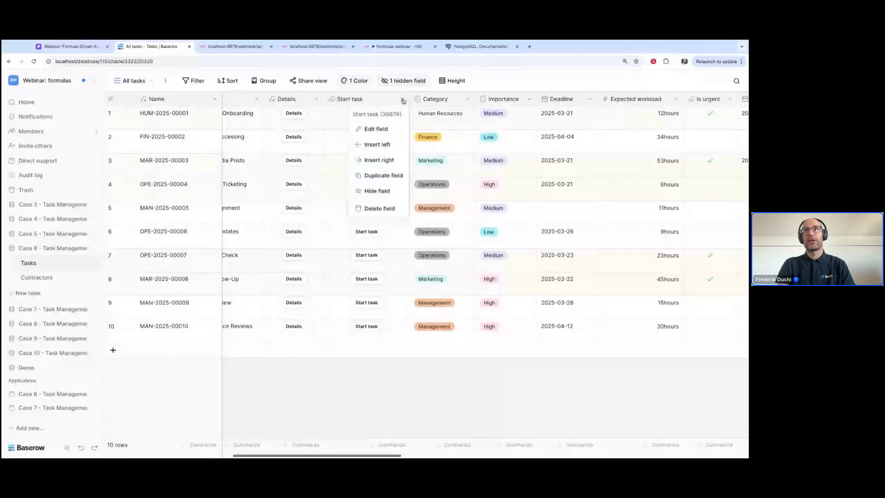
pyautogui.click(382, 130)
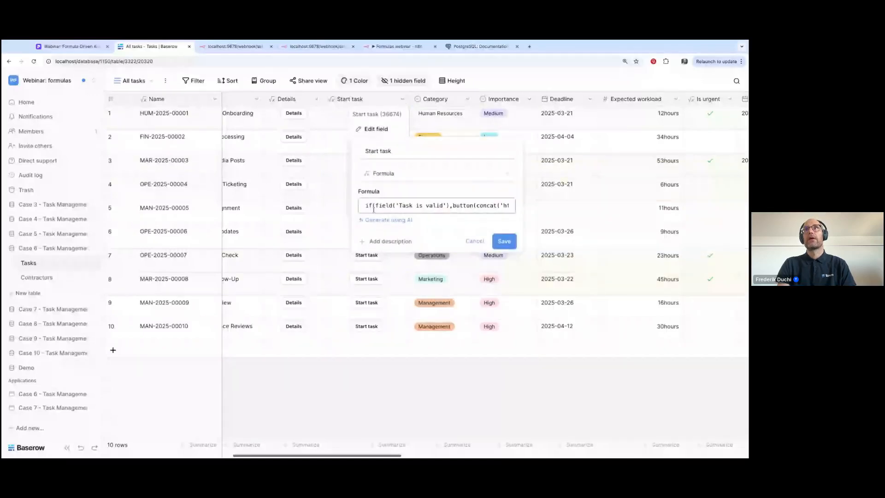
pyautogui.click(421, 204)
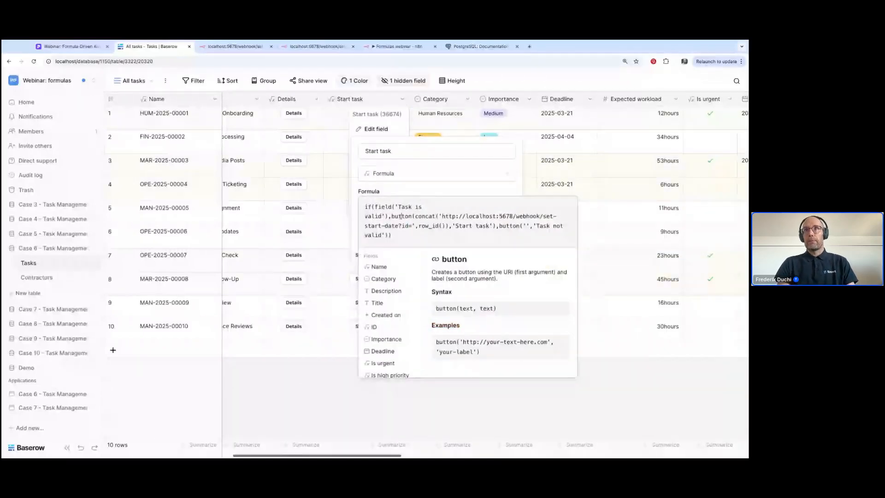
pyautogui.doubleClick(402, 216)
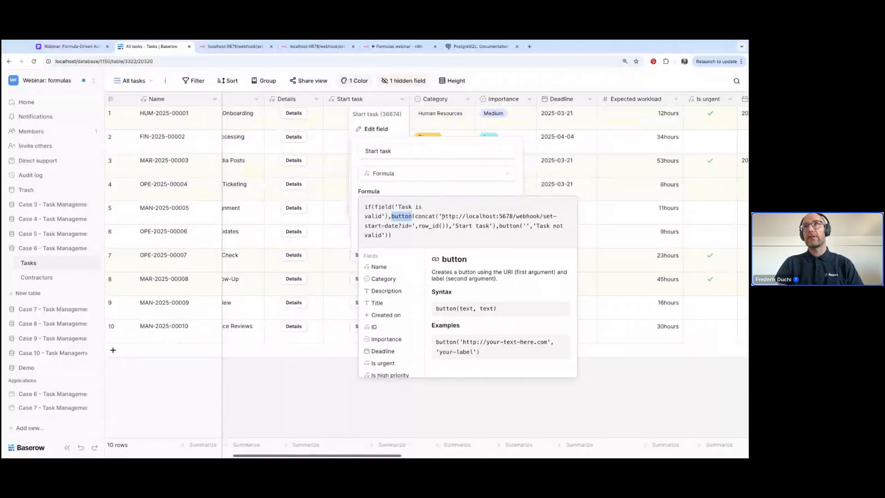
pyautogui.click(443, 218)
pyautogui.hotkey('shift', 'End')
pyautogui.hotkey('shift', 'Right')
pyautogui.hotkey('shift', 'Right')
pyautogui.hotkey('shift', 'Right')
pyautogui.hotkey('shift', 'Right')
pyautogui.hotkey('shift', 'Right')
pyautogui.hotkey('shift', 'Right')
pyautogui.hotkey('shift', 'Right')
pyautogui.hotkey('shift', 'Right')
pyautogui.hotkey('shift', 'Right')
pyautogui.hotkey('shift', 'Right')
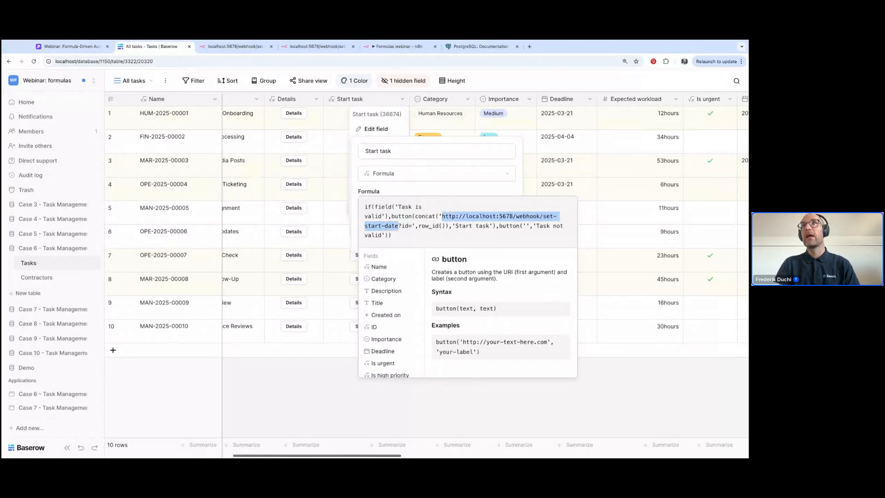
pyautogui.hotkey('shift', 'Right')
pyautogui.hotkey('shift', 'Right')
pyautogui.hotkey('shift', 'Right')
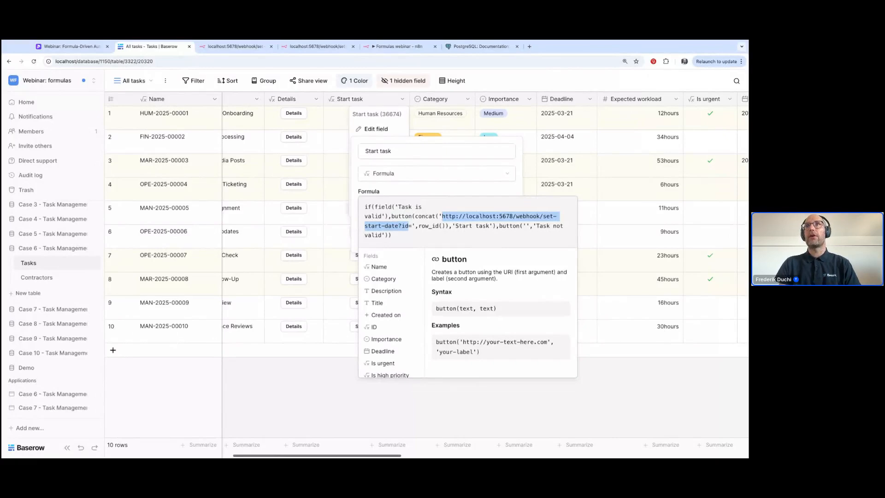
# - Highlight row_id() and the 'Start task' label in the Start task formula
pyautogui.moveTo(419, 226); pyautogui.dragTo(445, 226)
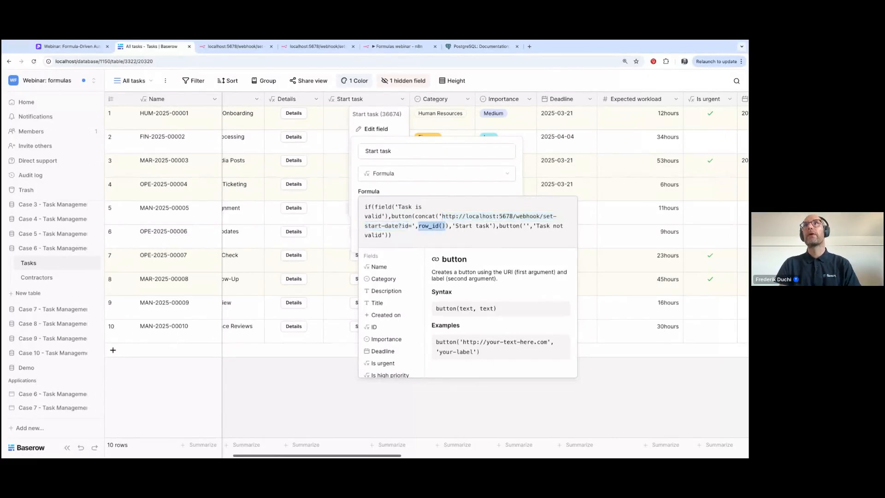
pyautogui.click(463, 226)
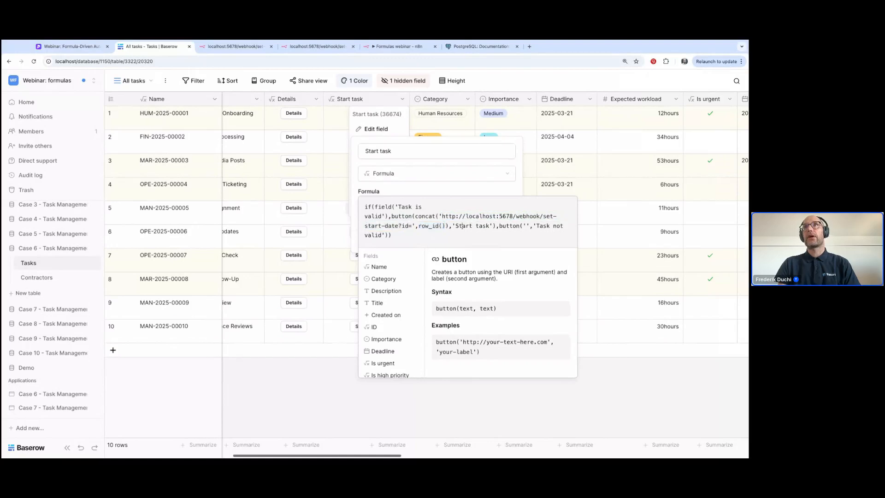
pyautogui.doubleClick(462, 226)
pyautogui.hotkey('shift', 'Right')
pyautogui.hotkey('shift', 'Right')
pyautogui.hotkey('shift', 'Right')
pyautogui.hotkey('shift', 'Right')
pyautogui.hotkey('shift', 'Right')
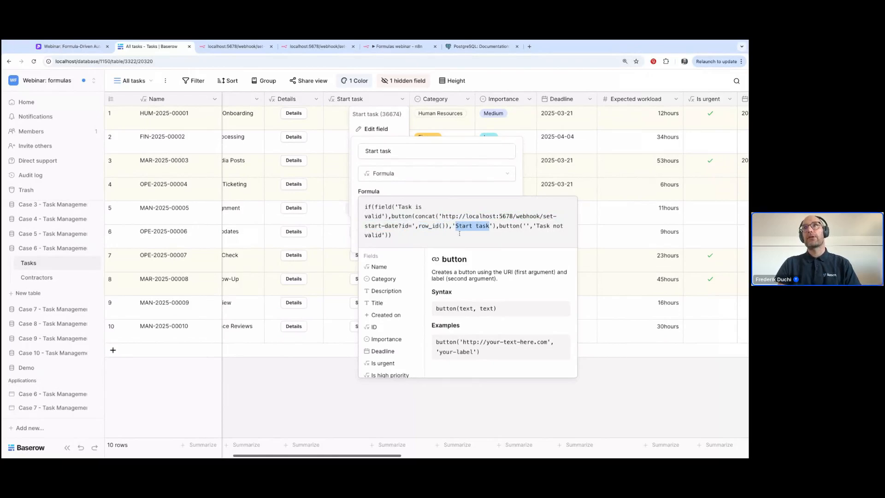
# - Leave the Start task formula unsaved and inspect the Deadline cell of task MAN-2025-00005
pyautogui.click(499, 226)
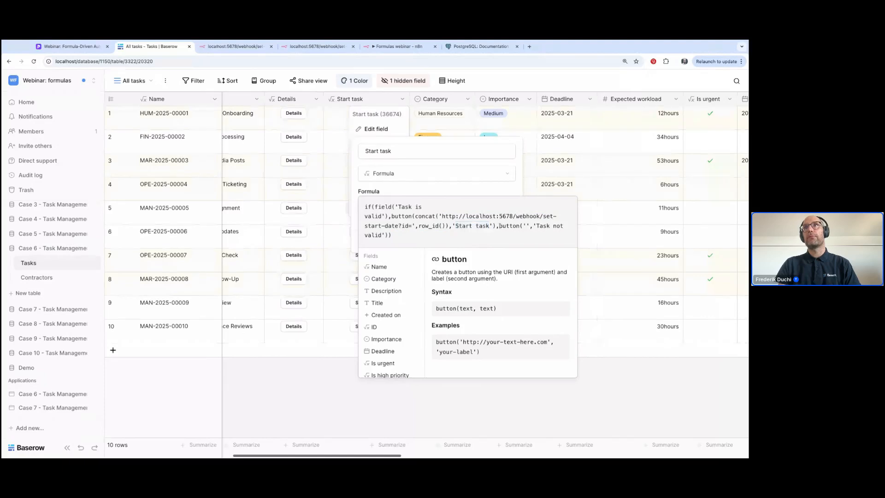
pyautogui.click(549, 187)
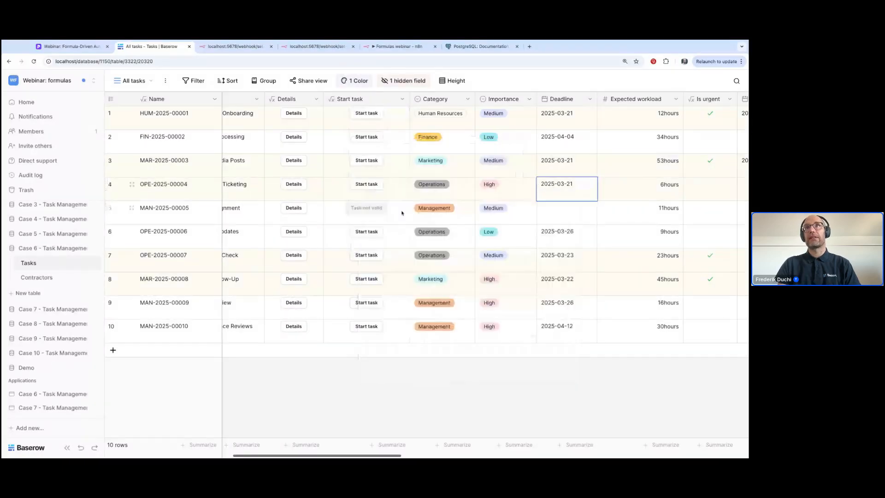
pyautogui.click(566, 211)
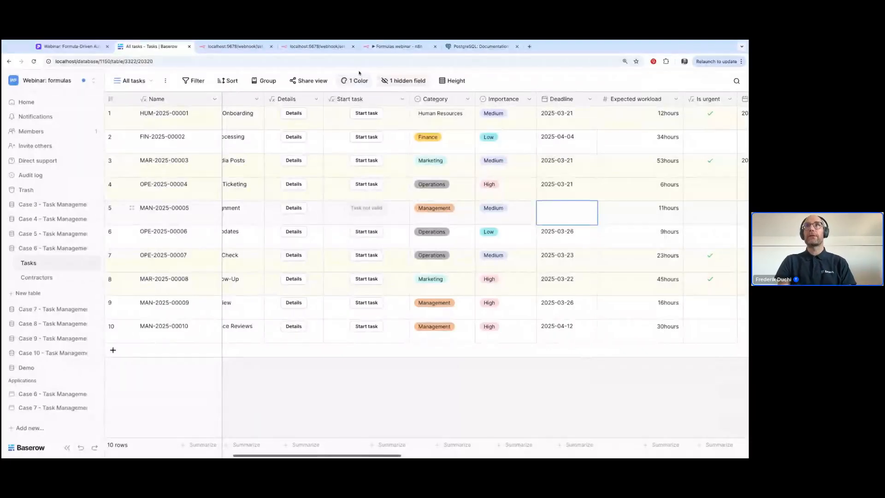
# - Switch to n8n, inspect the Webhook node of the Formulas webinar workflow, and return to the canvas
pyautogui.click(398, 46)
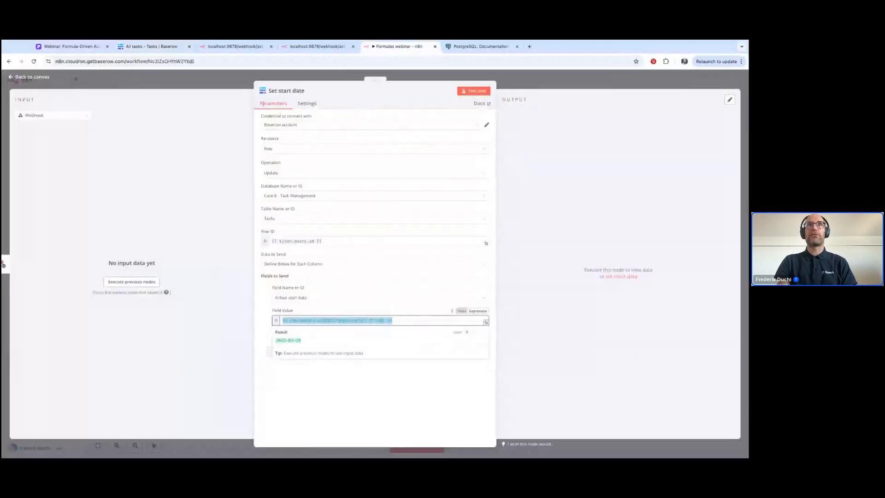
pyautogui.click(9, 77)
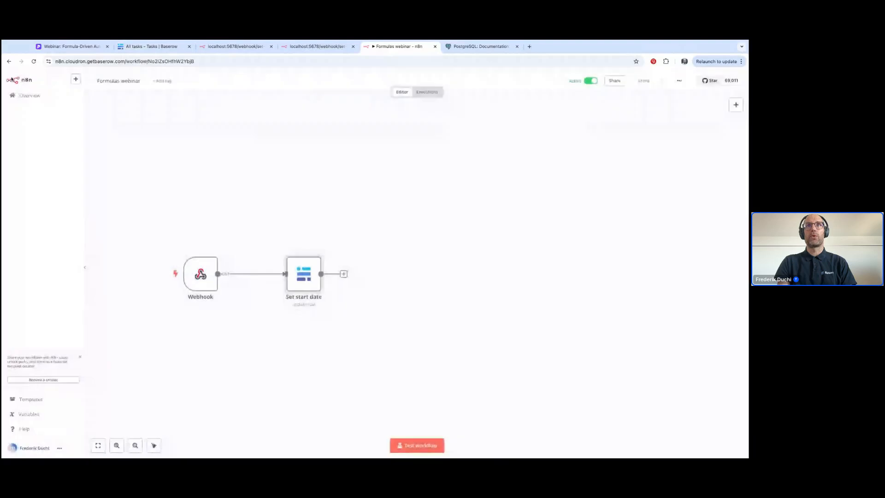
pyautogui.doubleClick(205, 264)
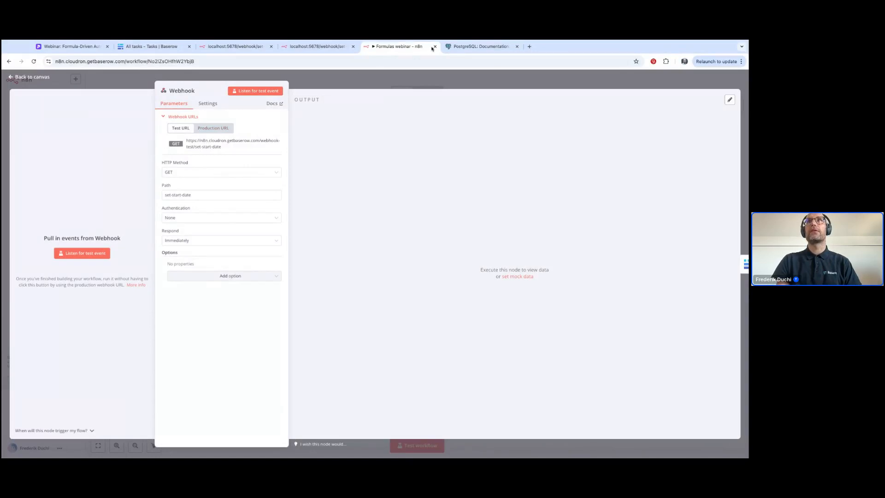
pyautogui.click(10, 78)
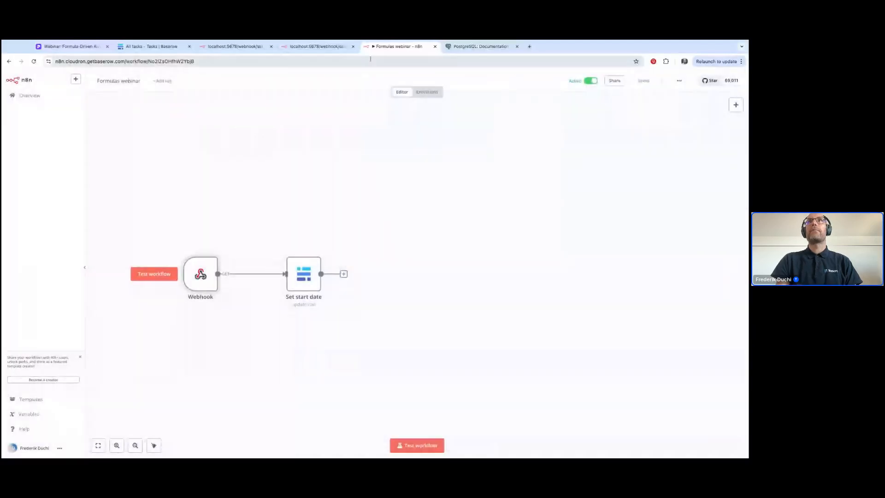
# - Load the local n8n instance at localhost:5678 and open the Webinar demo workflow with its Webhook node
pyautogui.click(300, 64)
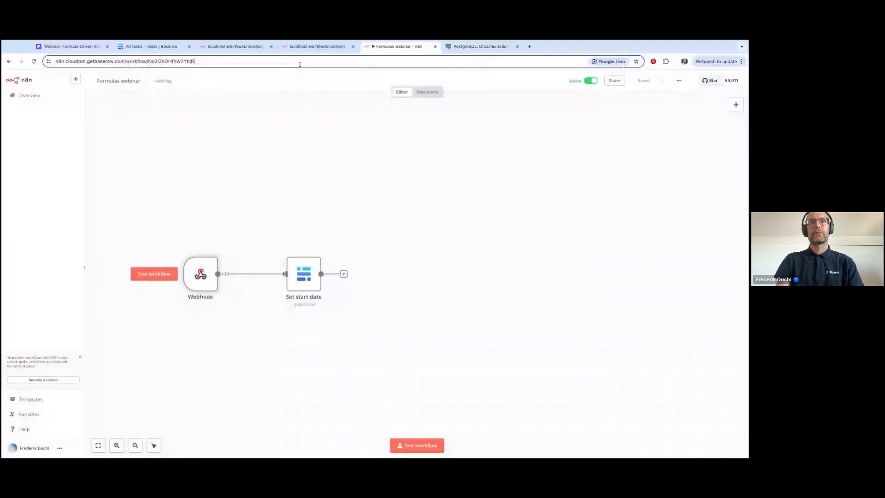
pyautogui.write('localhost:')
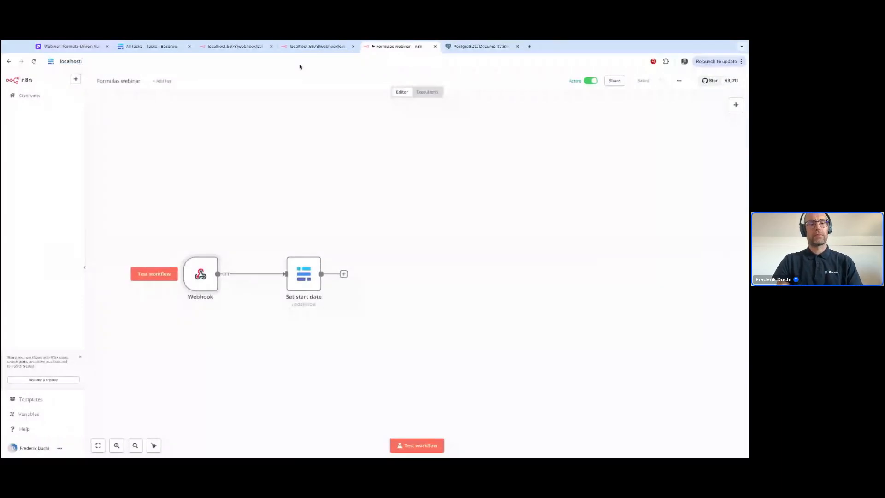
pyautogui.write('5678')
pyautogui.press('Return')
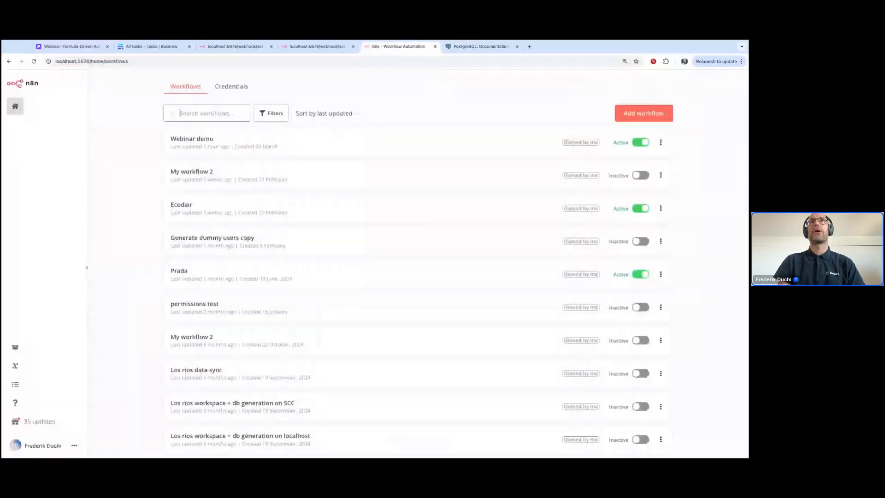
pyautogui.click(196, 140)
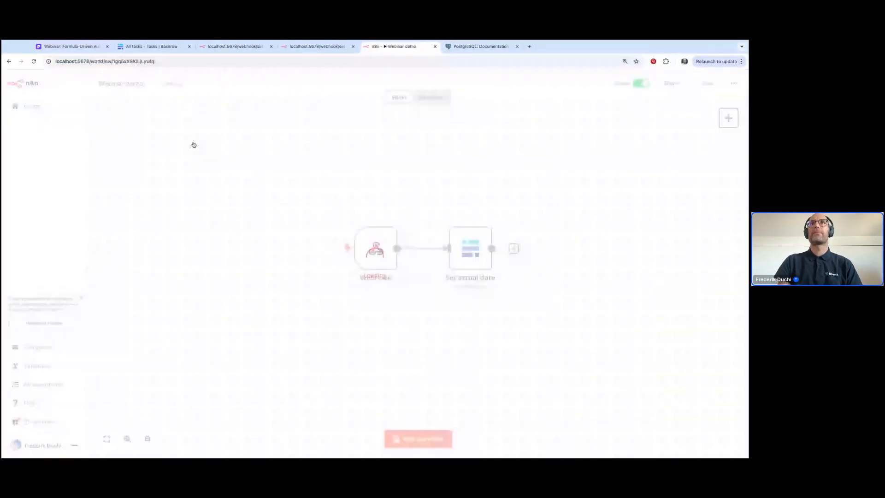
pyautogui.doubleClick(377, 250)
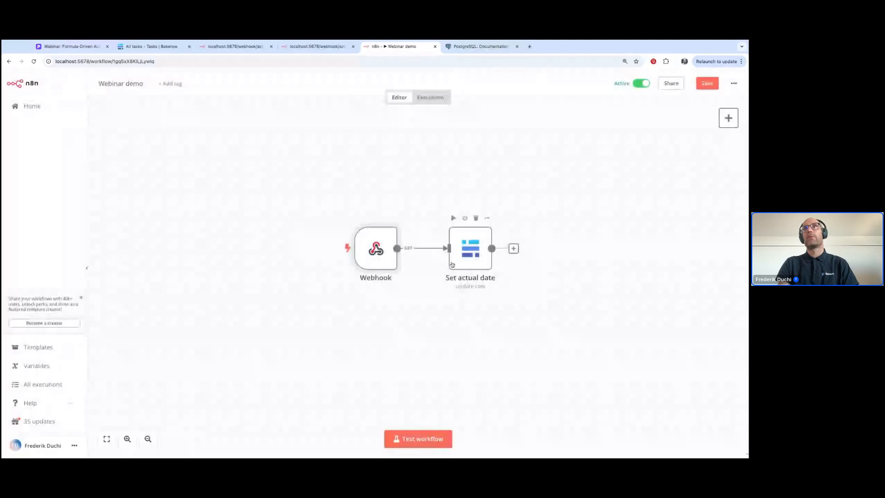
# - Examine the input, row ID and Actual start date expression of the Set actual date node in the latest execution
pyautogui.click(431, 97)
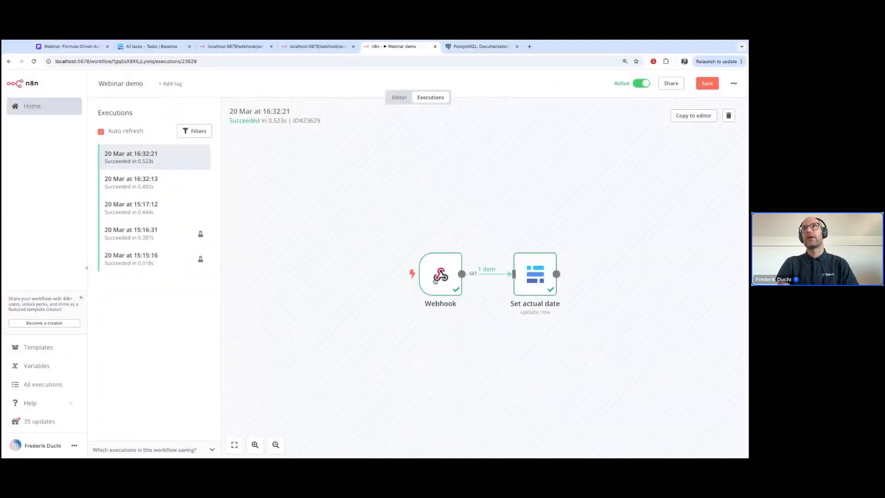
pyautogui.doubleClick(529, 277)
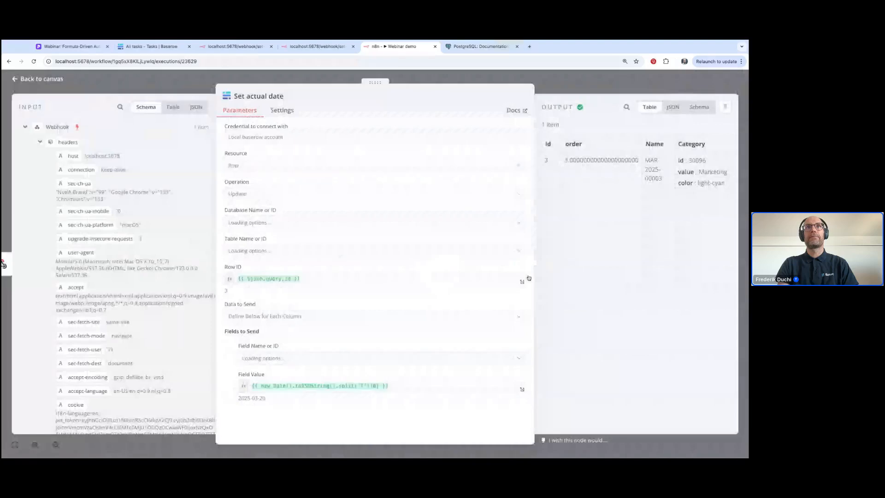
pyautogui.scroll(-5, 156, 232)
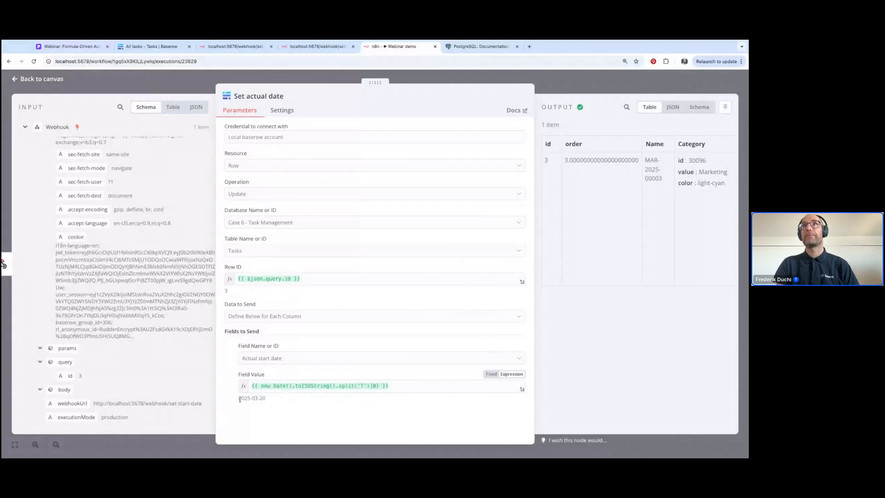
pyautogui.click(16, 80)
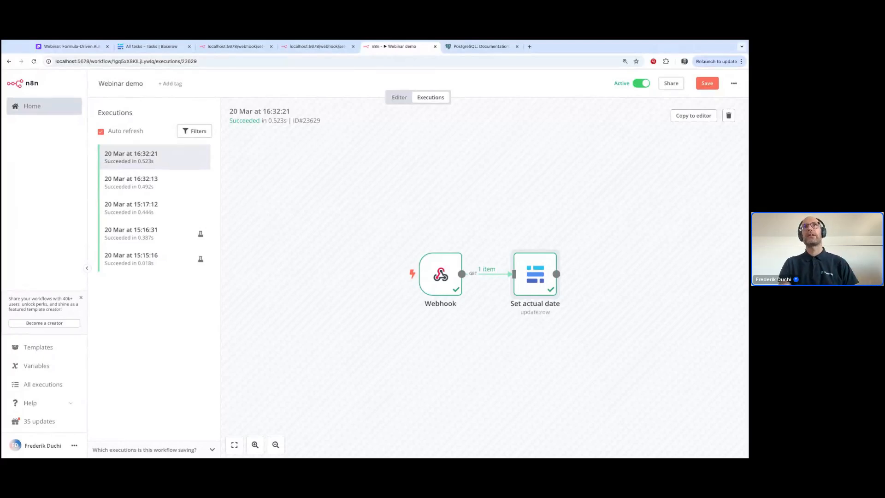
# - Switch back to Baserow, view the new webhook form for the Case 6 Tasks table, and close it without saving
pyautogui.click(150, 46)
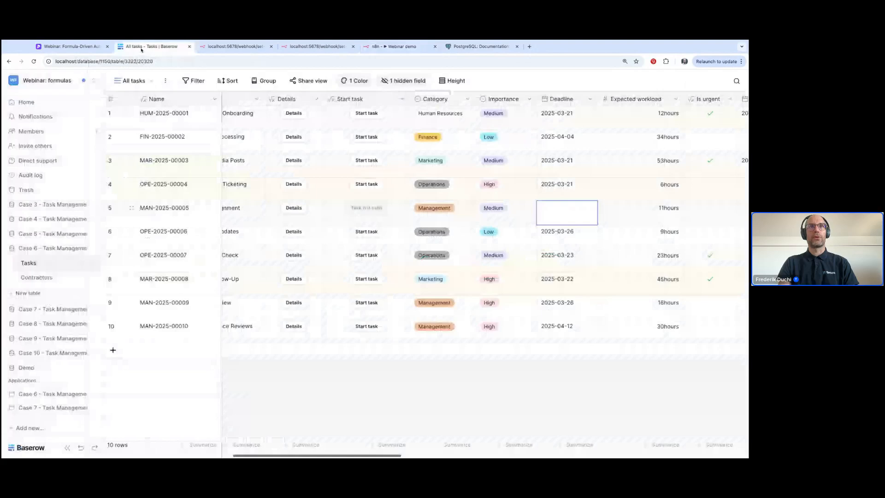
pyautogui.click(94, 264)
pyautogui.click(57, 324)
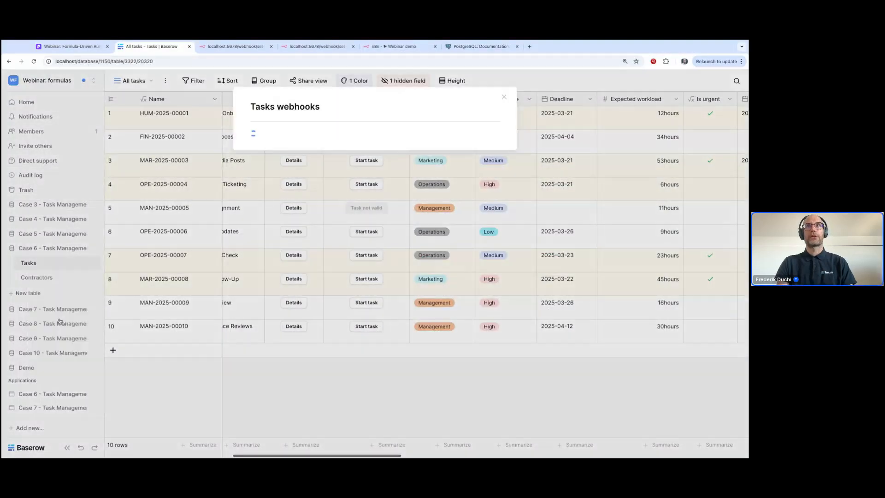
pyautogui.click(444, 146)
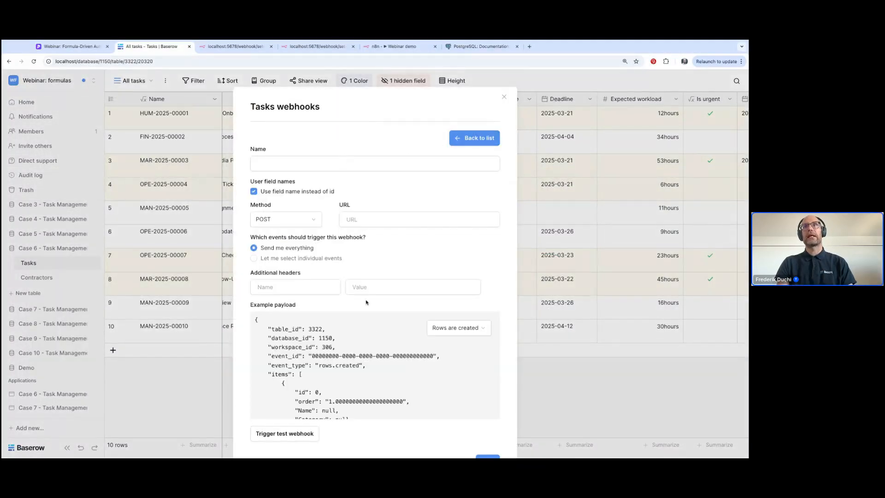
pyautogui.click(504, 97)
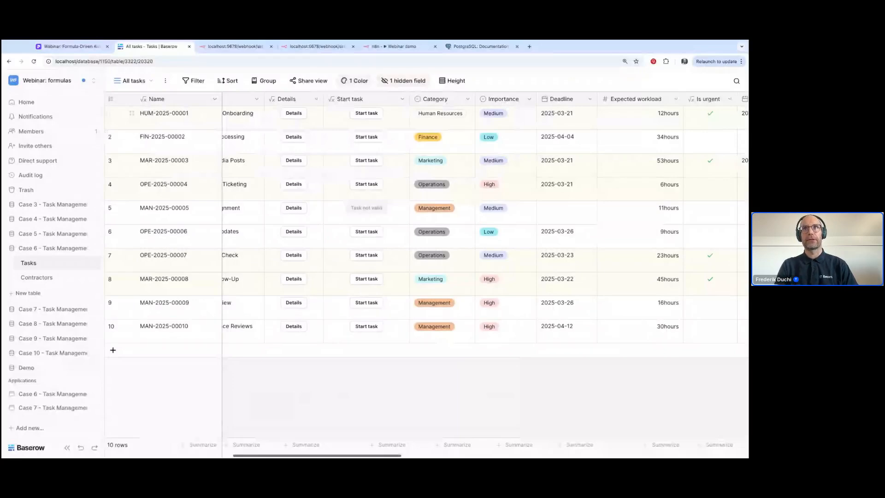
pyautogui.hscroll(-1, 485, 277)
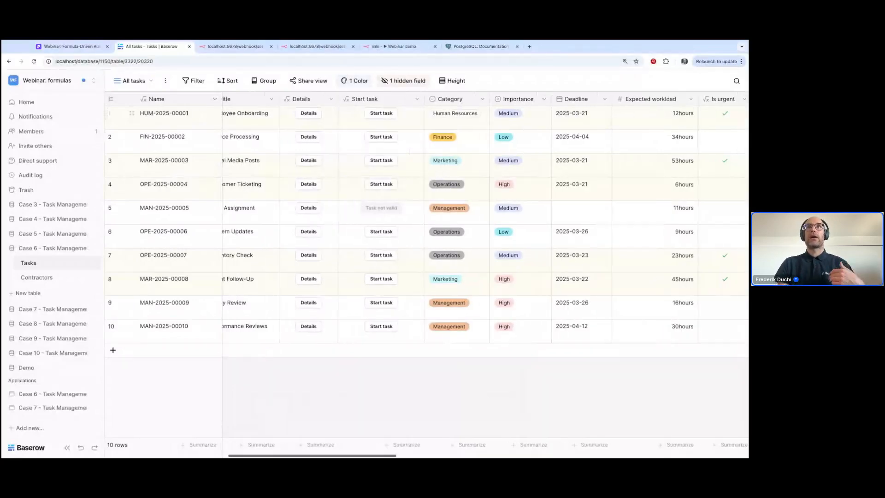
pyautogui.hscroll(-1, 359, 119)
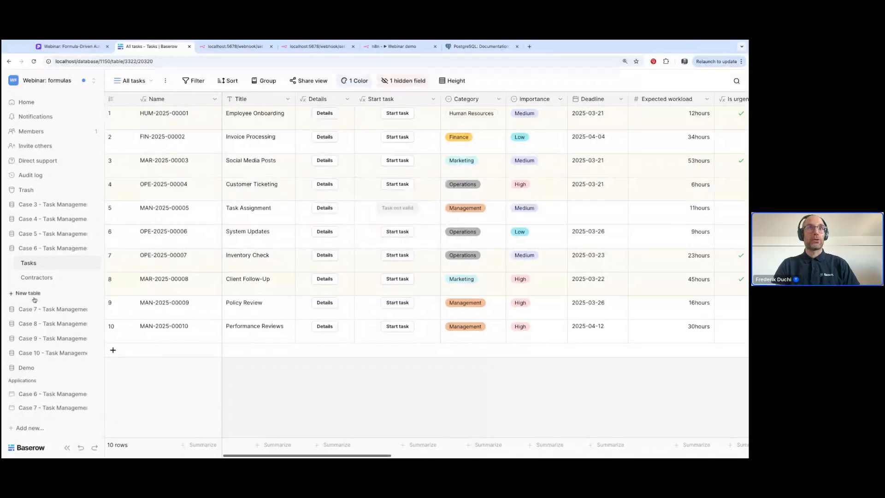
# - Open the Task details page of the Case 6 application and view its data sources
pyautogui.click(39, 395)
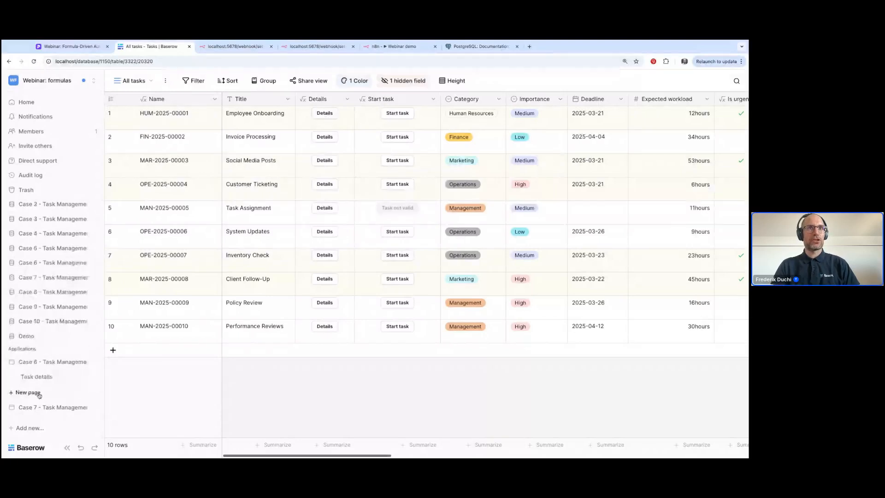
pyautogui.click(34, 377)
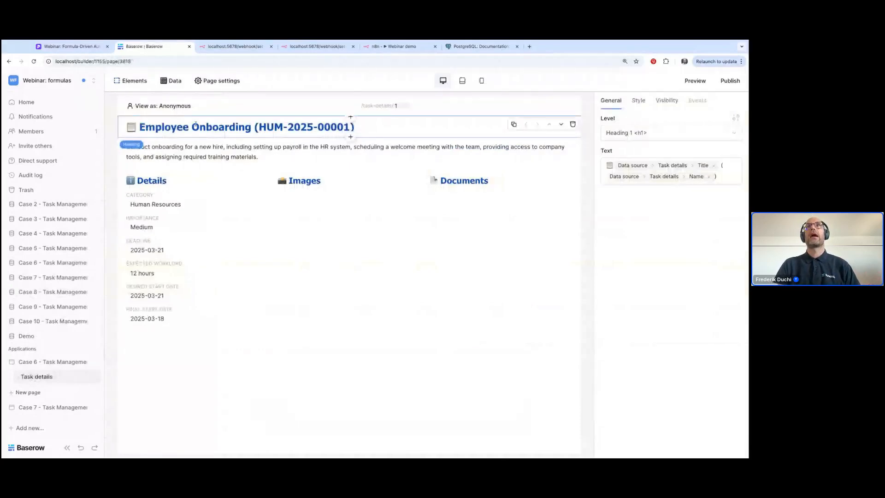
pyautogui.click(174, 83)
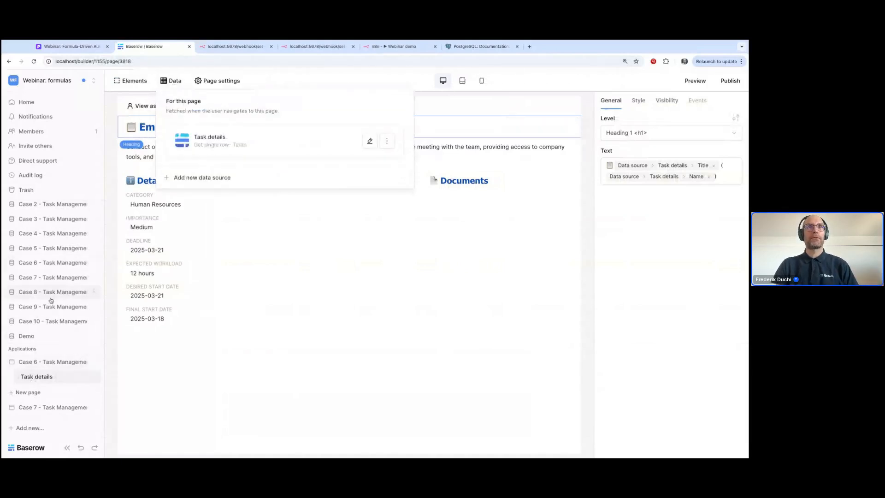
# - Return to the Case 6 Tasks table, examine the button formula of the Details field, and close it without saving
pyautogui.click(33, 263)
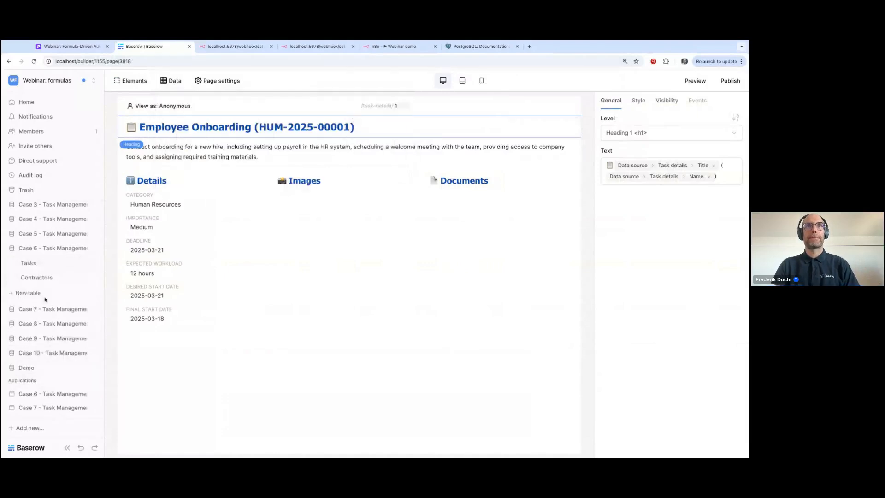
pyautogui.click(29, 263)
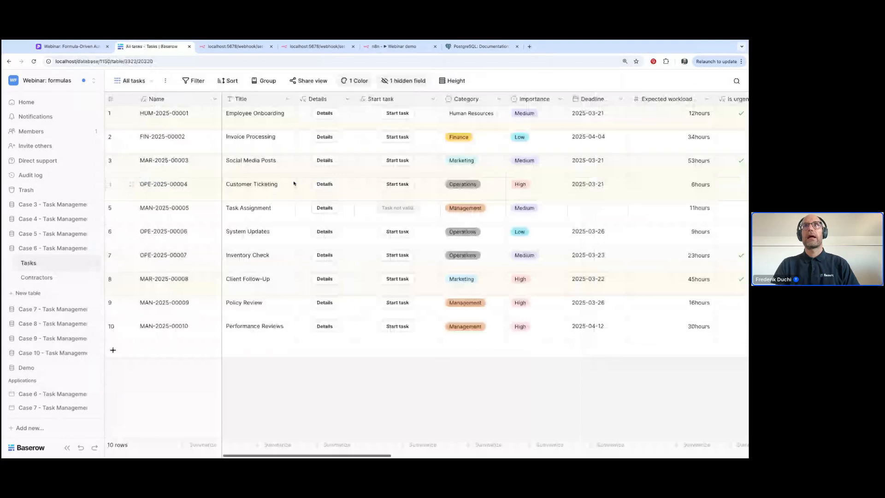
pyautogui.click(346, 99)
pyautogui.click(318, 129)
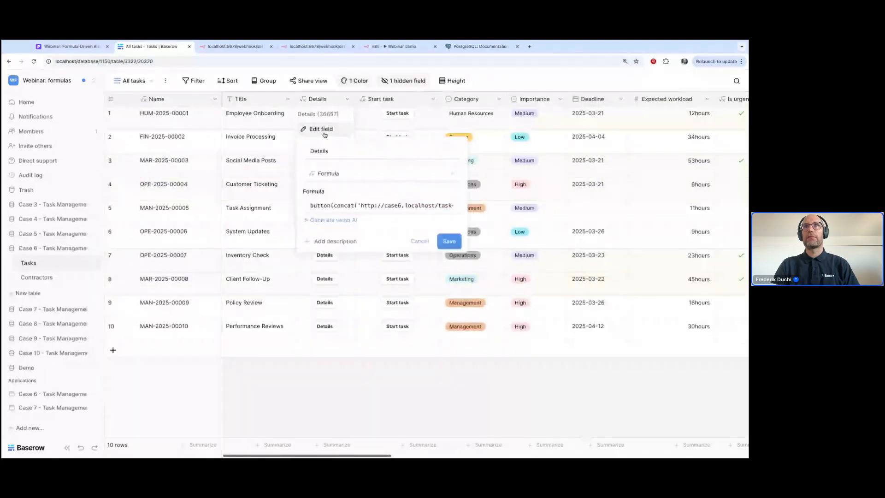
pyautogui.click(342, 208)
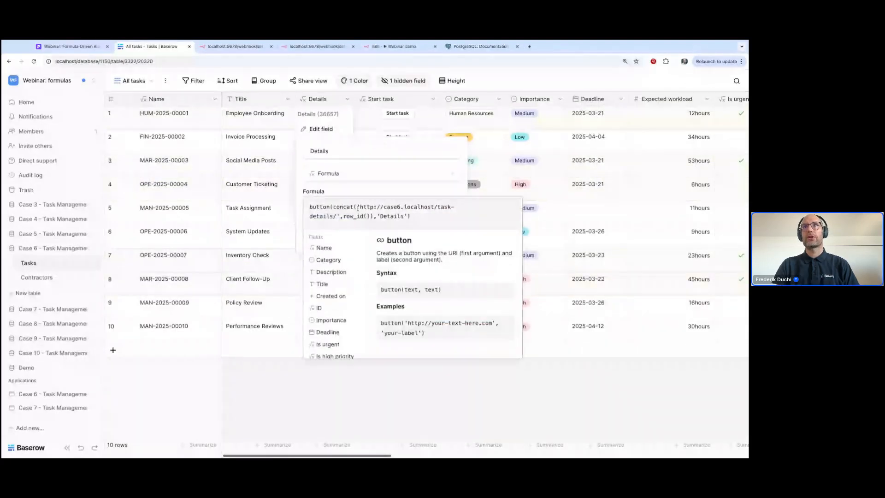
pyautogui.moveTo(360, 208); pyautogui.dragTo(361, 217)
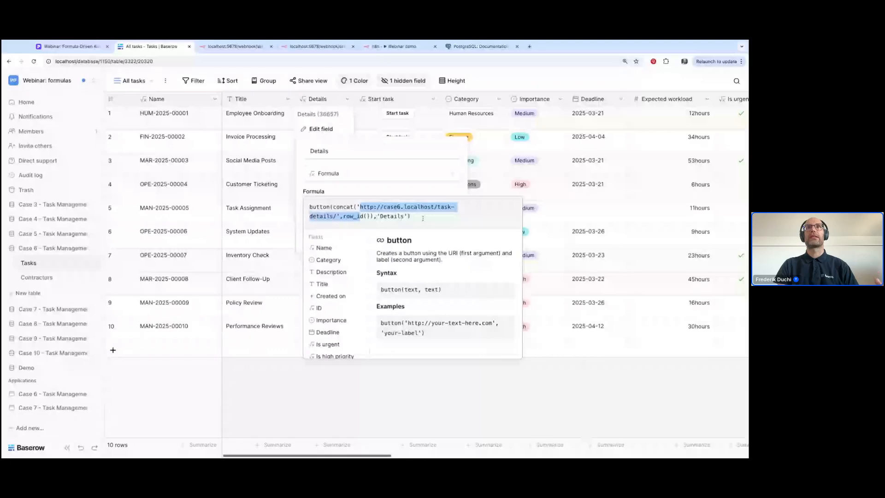
pyautogui.click(260, 123)
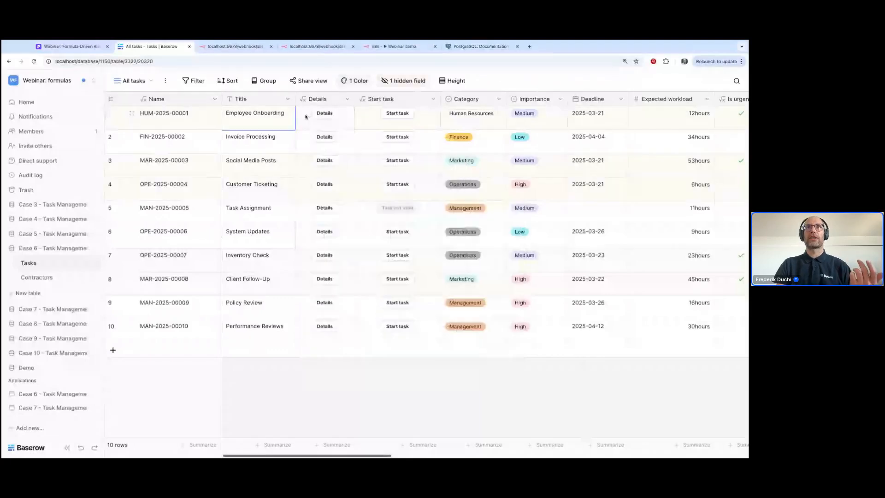
# - View the details pages of the Employee Onboarding and System Updates tasks from their rows in the Tasks table
pyautogui.click(325, 115)
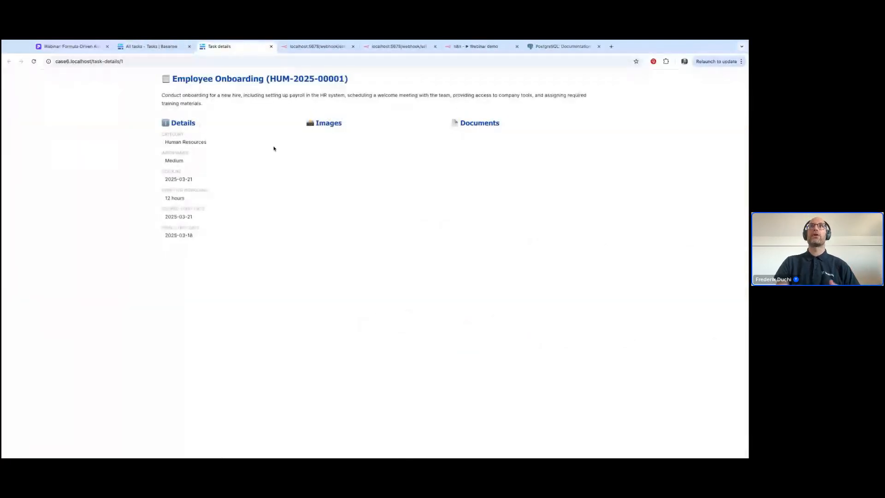
pyautogui.click(153, 47)
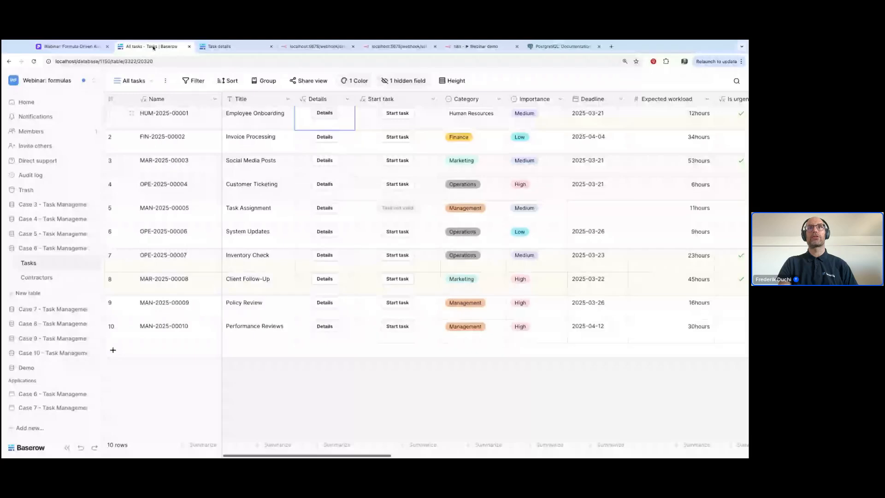
pyautogui.click(326, 232)
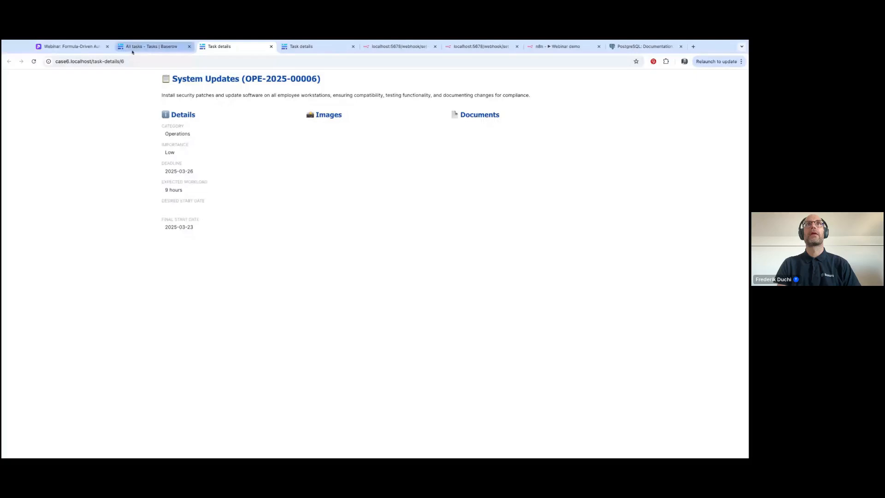
# - Switch to the webinar presentation in Pitch and advance through Use Case 6 to the "Set up an asset repository" slide
pyautogui.click(74, 47)
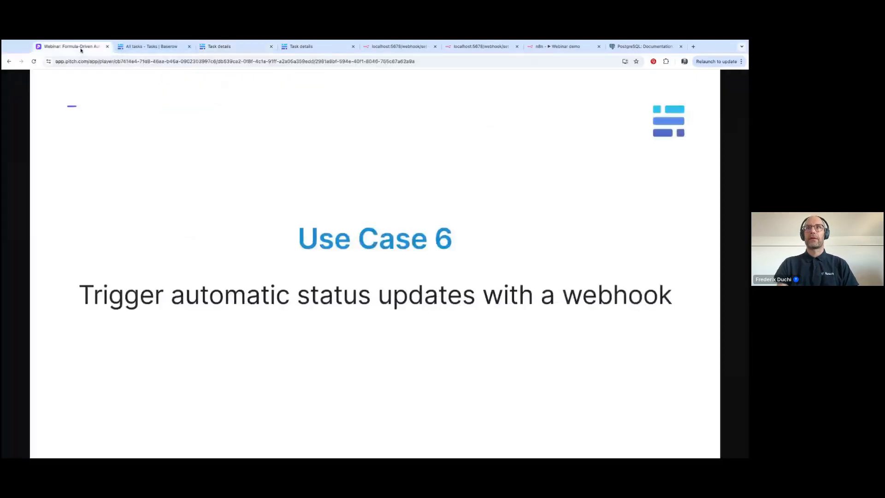
pyautogui.press('Right')
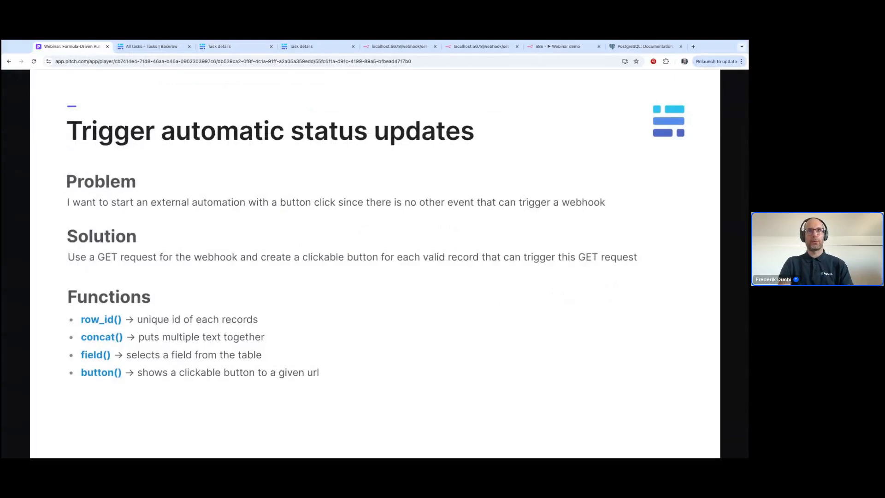
pyautogui.press('Right')
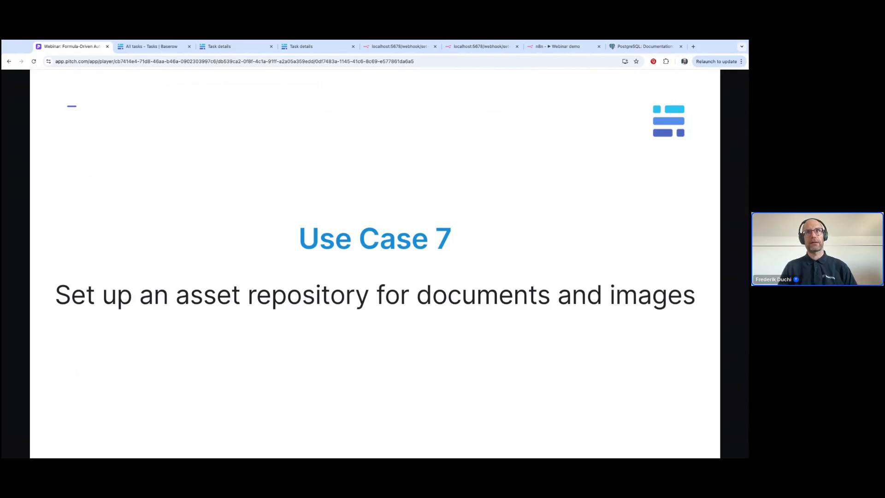
pyautogui.press('Right')
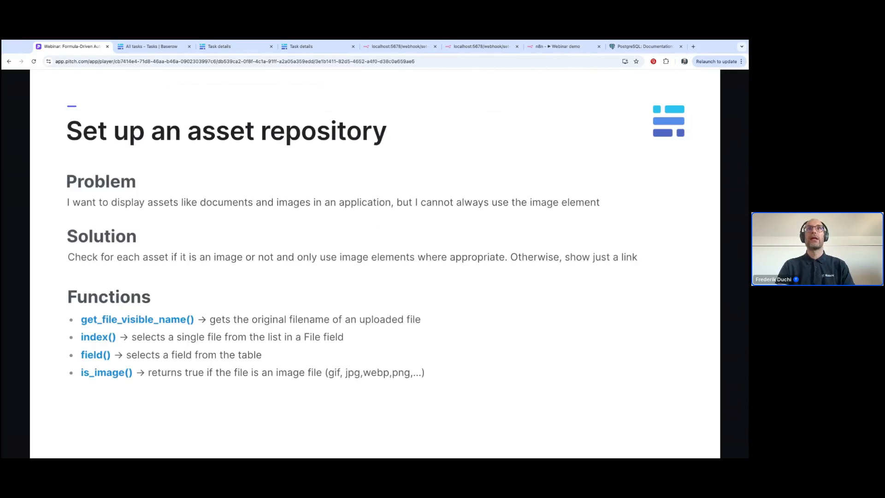
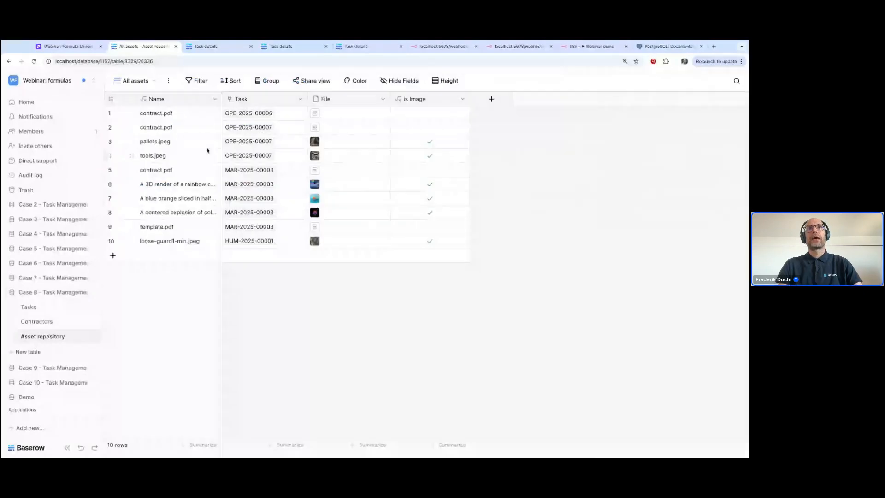
# - Open the Add new asset form view of the Case 8 Asset repository table and review its fields
pyautogui.click(153, 80)
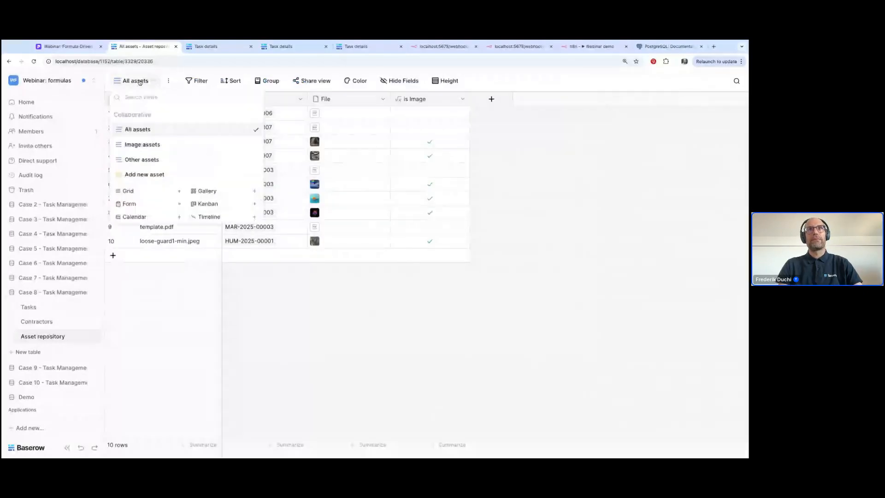
pyautogui.click(139, 177)
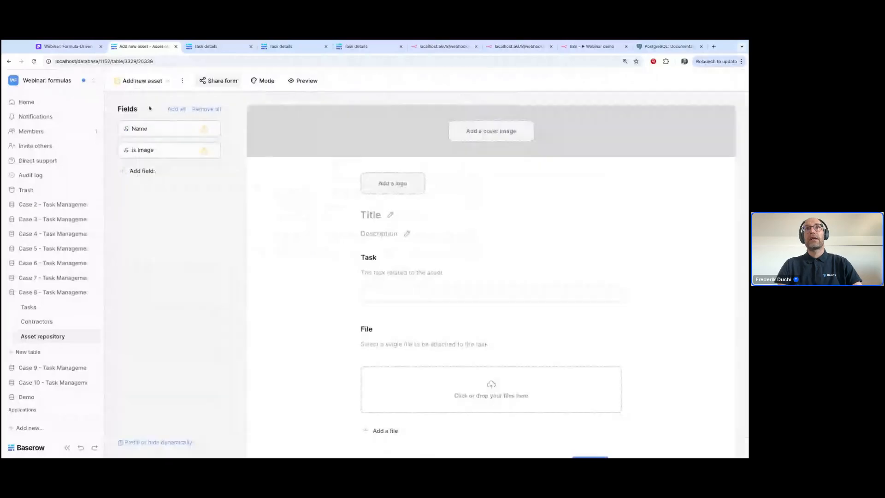
pyautogui.scroll(-3, 383, 263)
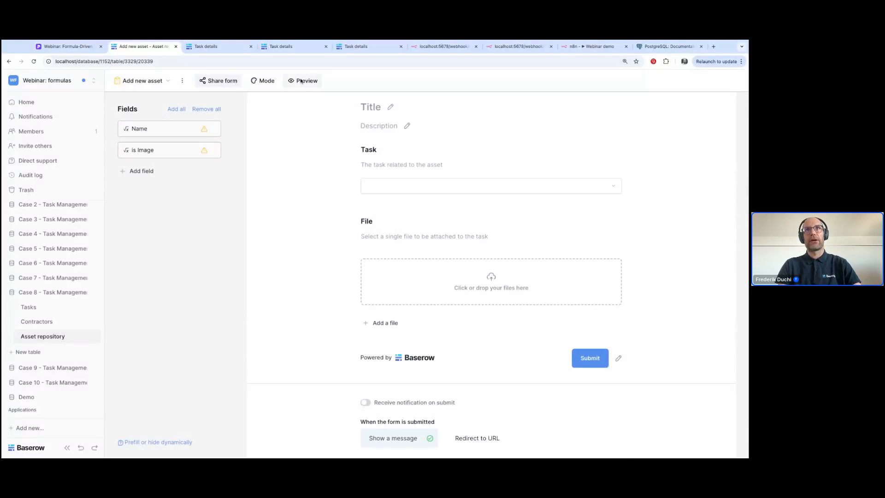
# - Copy the private share link of the Add new asset form and load it in a new browser tab
pyautogui.click(218, 81)
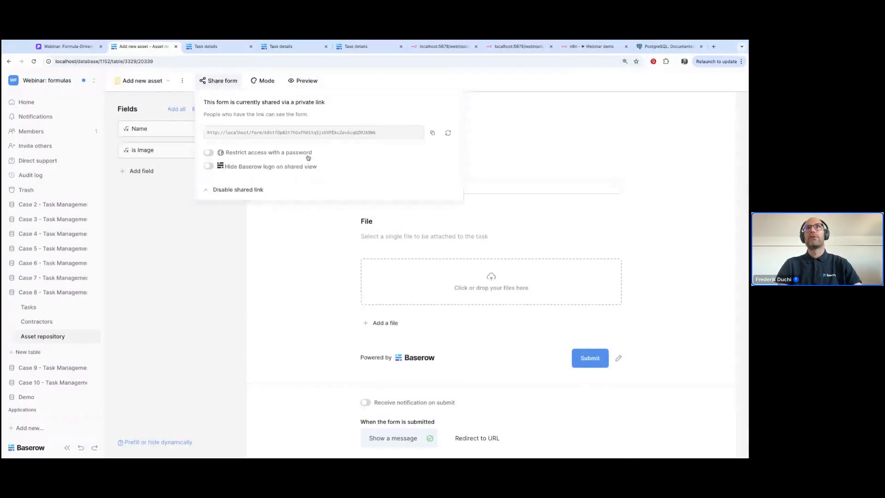
pyautogui.click(433, 133)
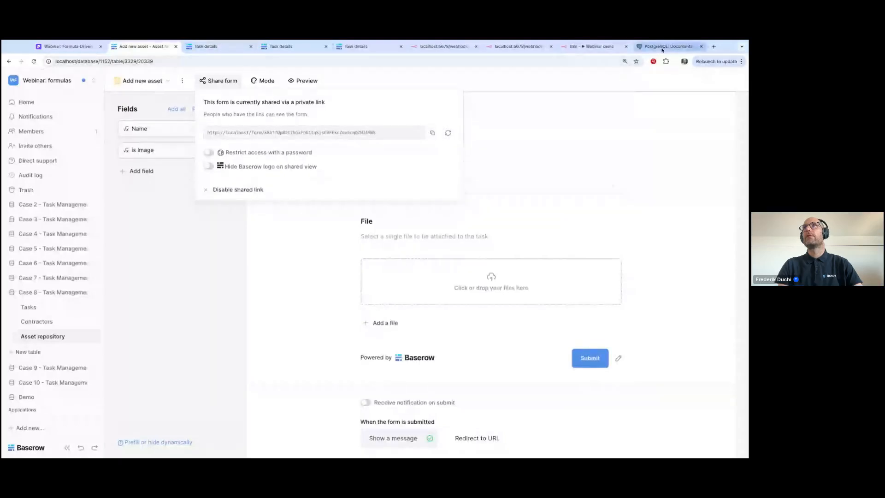
pyautogui.click(714, 47)
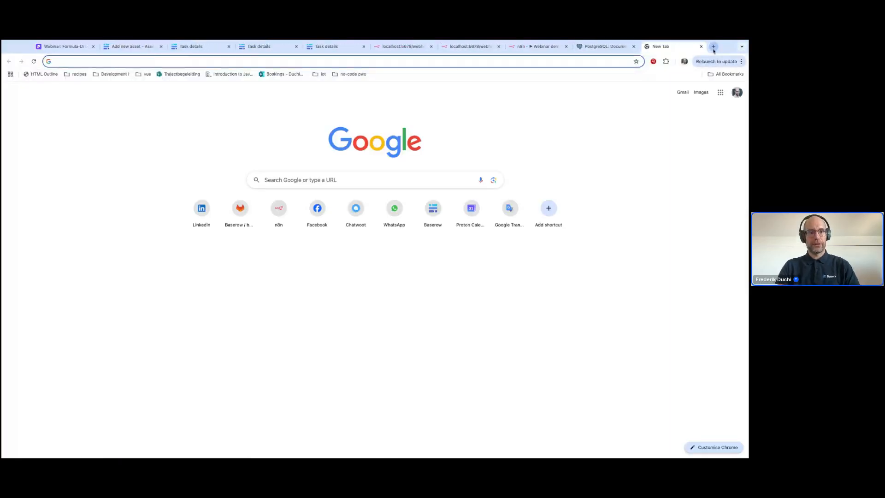
pyautogui.hotkey('ctrl', 'v')
pyautogui.press('Return')
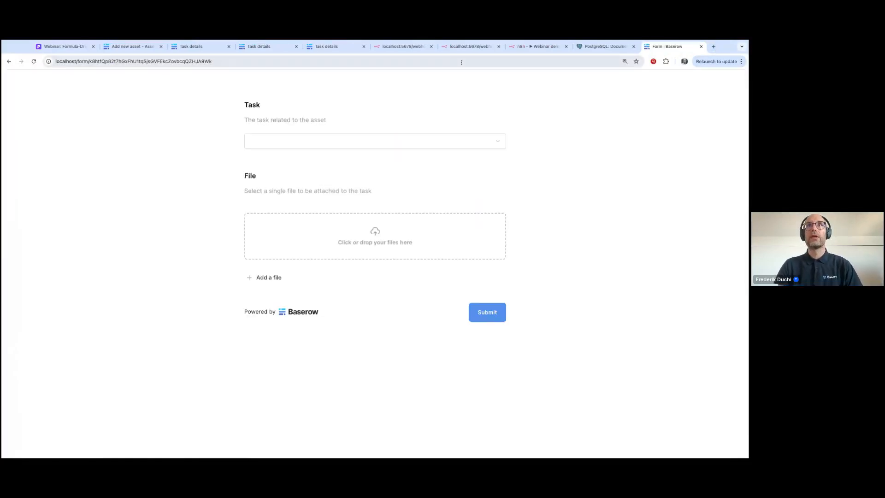
# - Fill in the shared form with task OPE-2025-00004 and an attached file, and submit the asset
pyautogui.click(288, 138)
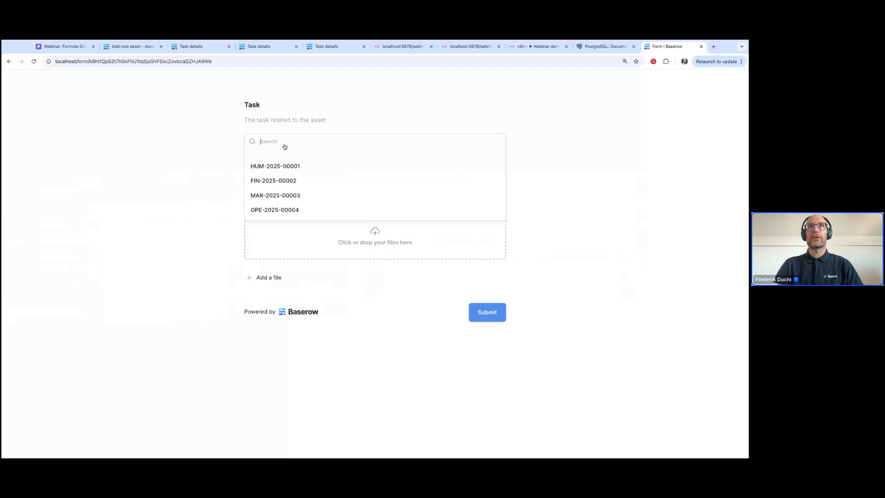
pyautogui.scroll(-2, 286, 179)
pyautogui.click(287, 189)
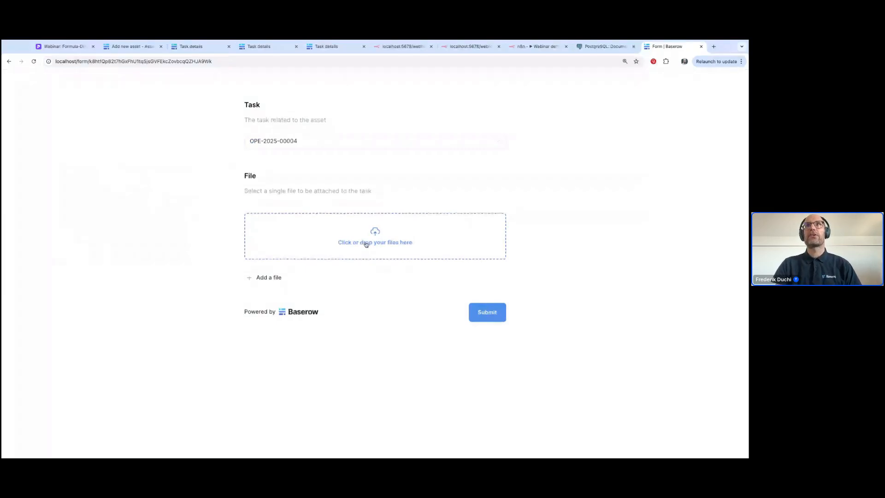
pyautogui.click(367, 245)
pyautogui.click(492, 319)
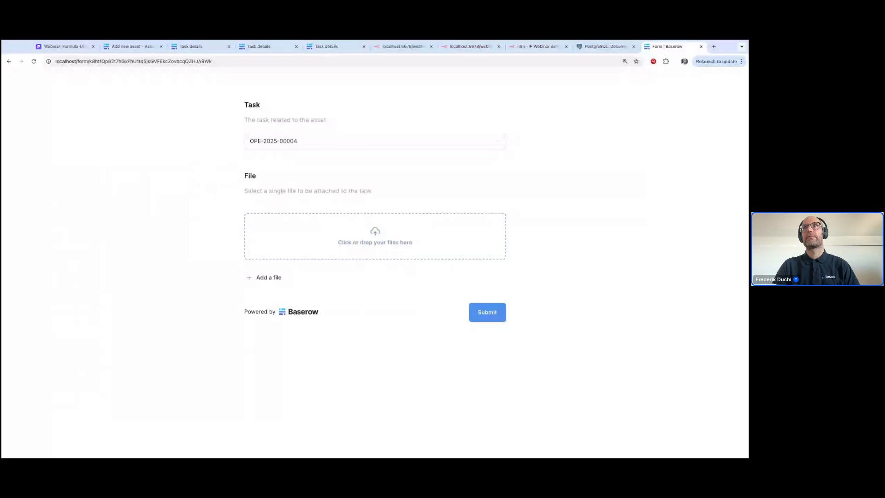
pyautogui.click(493, 330)
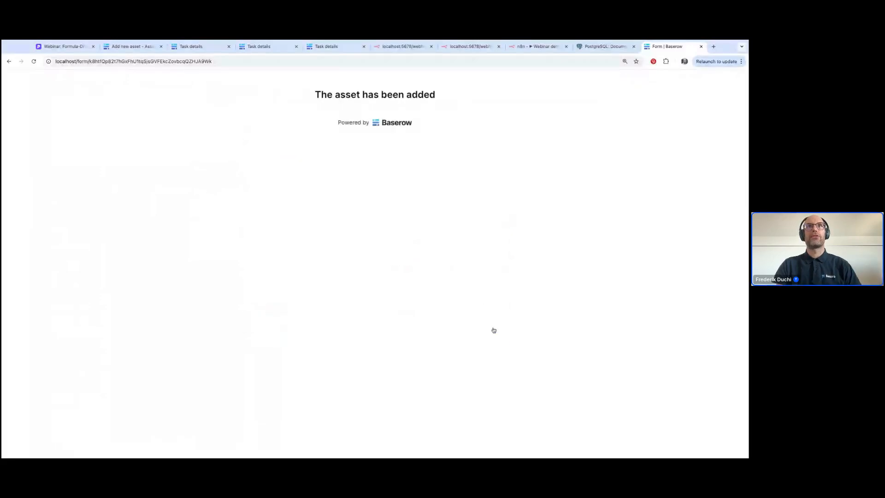
# - Return to Baserow, open the Case 8 Tasks table, and launch the Add asset form for the Employee Onboarding task
pyautogui.click(135, 45)
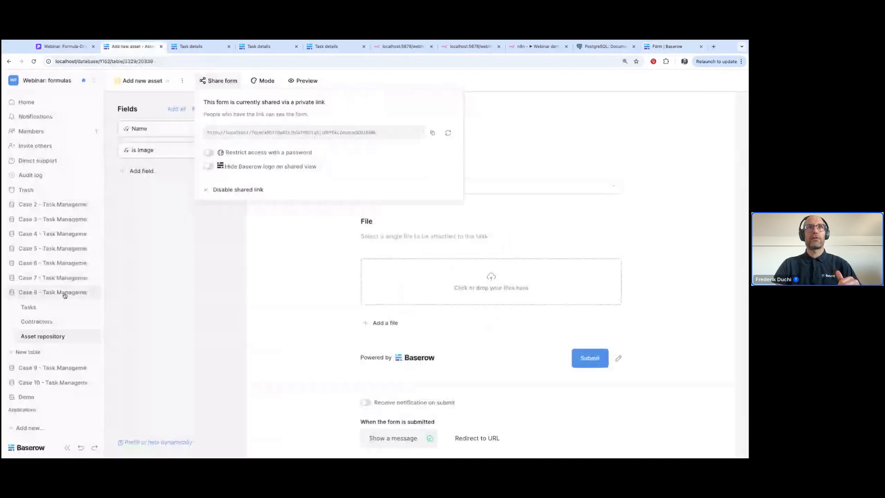
pyautogui.click(48, 308)
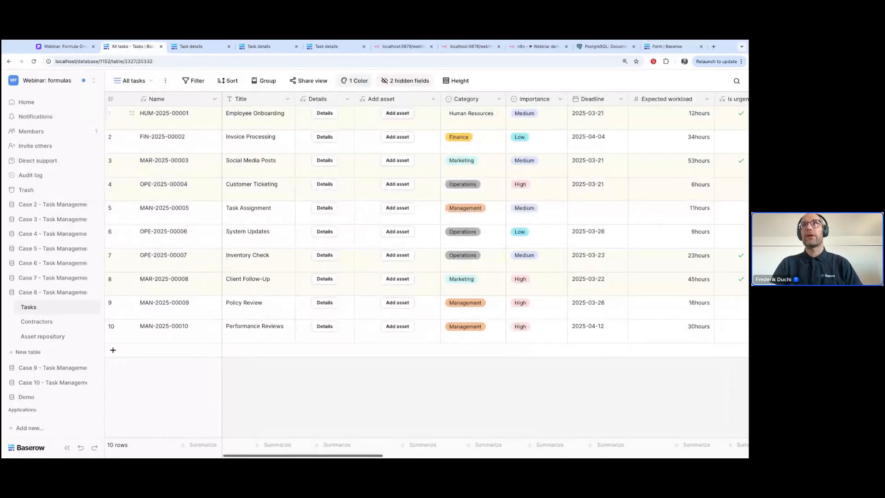
pyautogui.click(401, 114)
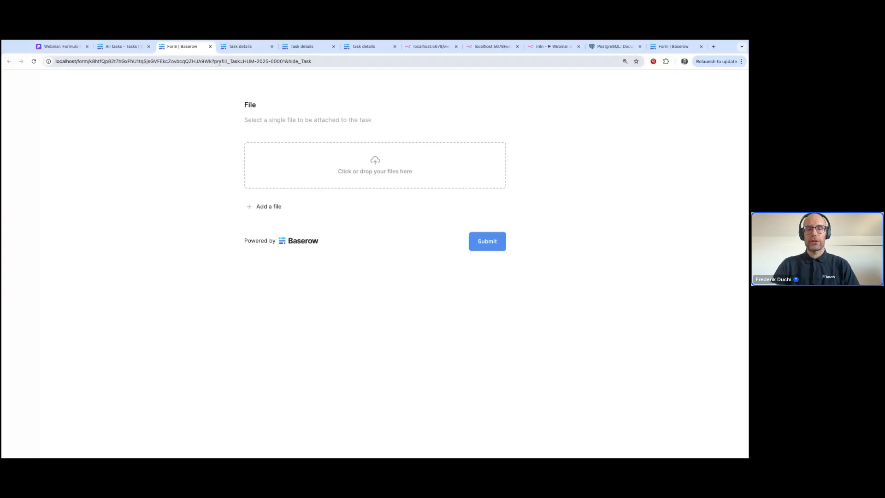
# - Examine the prefill_Task and hide_Task parameters in the asset form's URL
pyautogui.hotkey('ctrl', '+')
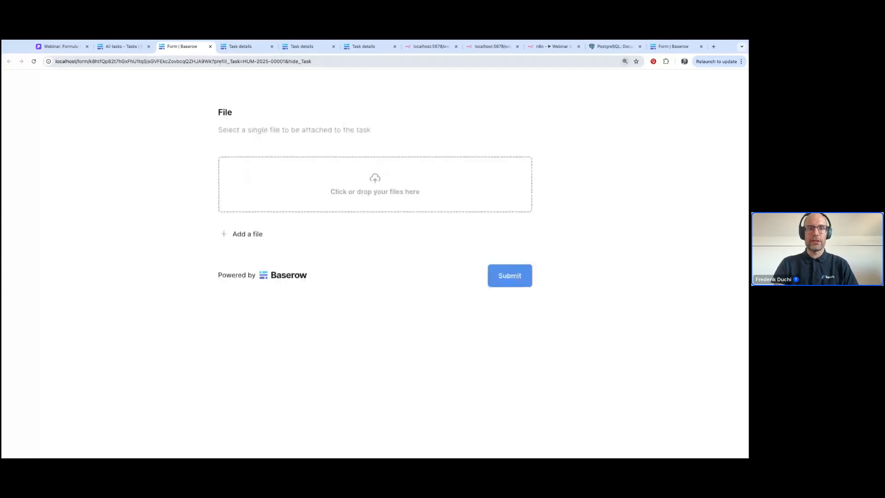
pyautogui.hotkey('ctrl', '-')
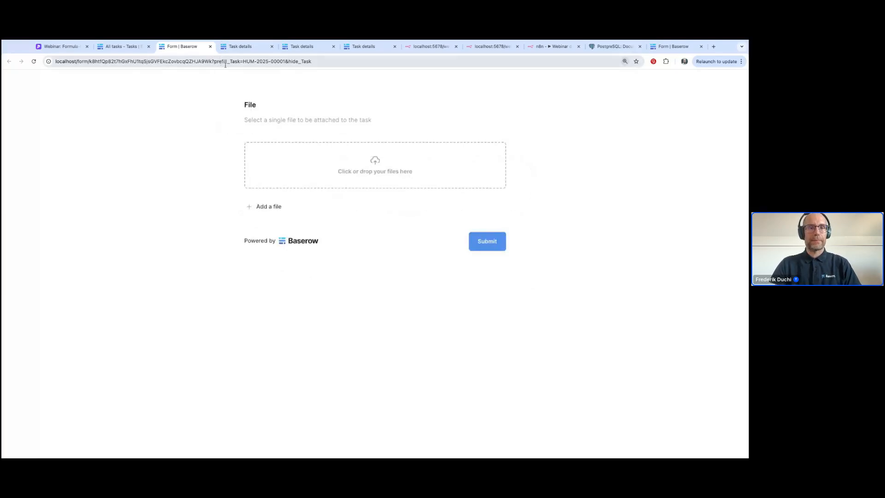
pyautogui.doubleClick(219, 61)
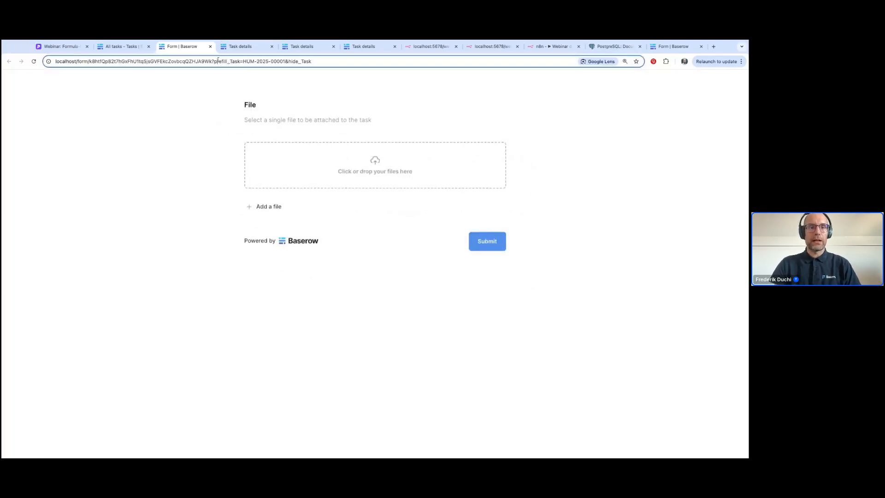
pyautogui.click(215, 61)
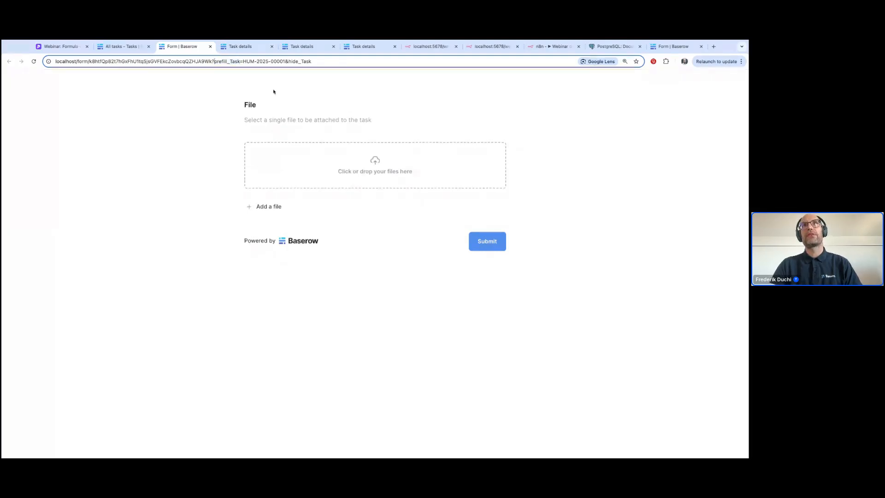
# - Remove the &hide_Task parameter from the asset form's URL and reload the form with only the prefill_Task parameter
pyautogui.moveTo(215, 61); pyautogui.dragTo(284, 61)
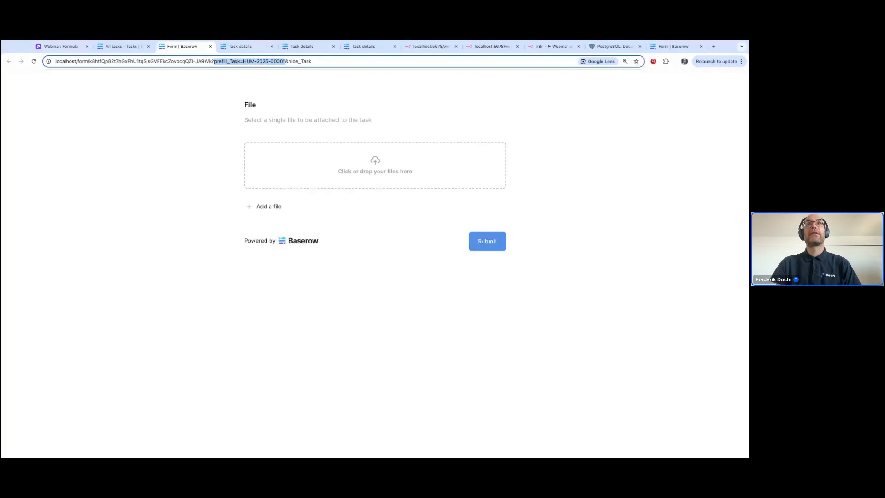
pyautogui.click(285, 62)
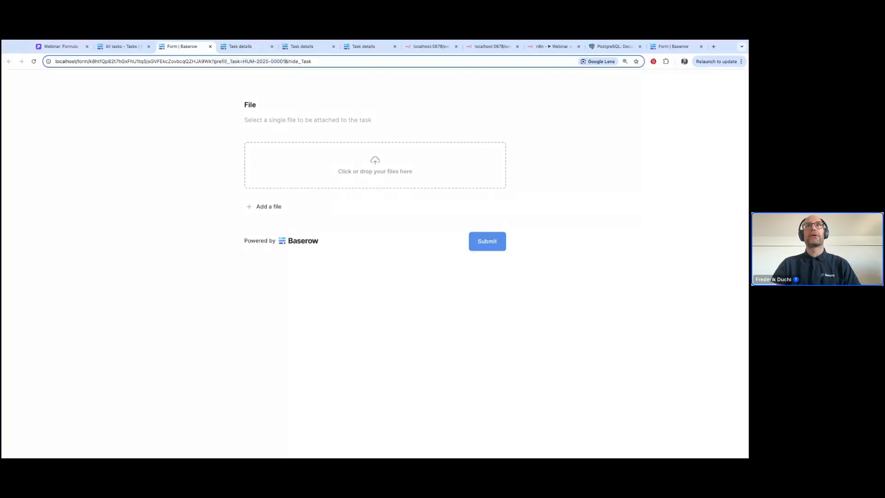
pyautogui.hotkey('shift', 'End')
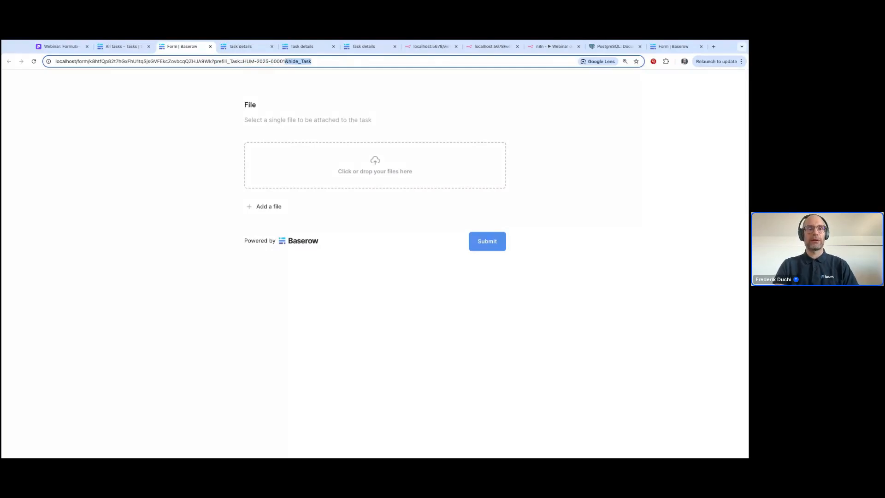
pyautogui.press('BackSpace')
pyautogui.press('Return')
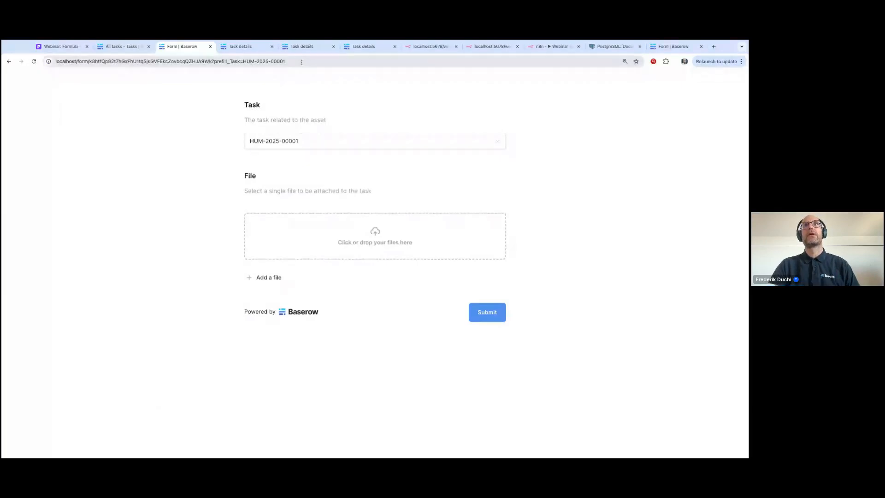
# - Remove the prefill_Task parameter from the asset form's URL as well and reload the form
pyautogui.doubleClick(216, 61)
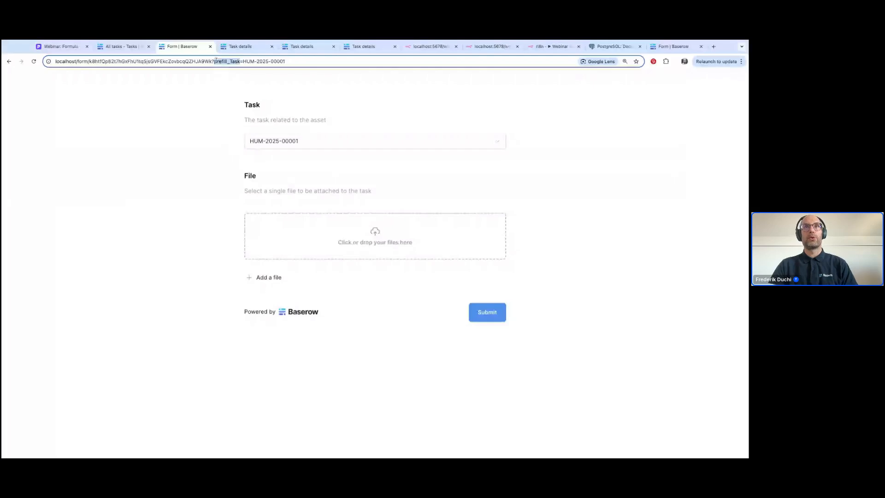
pyautogui.hotkey('shift', 'End')
pyautogui.press('BackSpace')
pyautogui.press('Return')
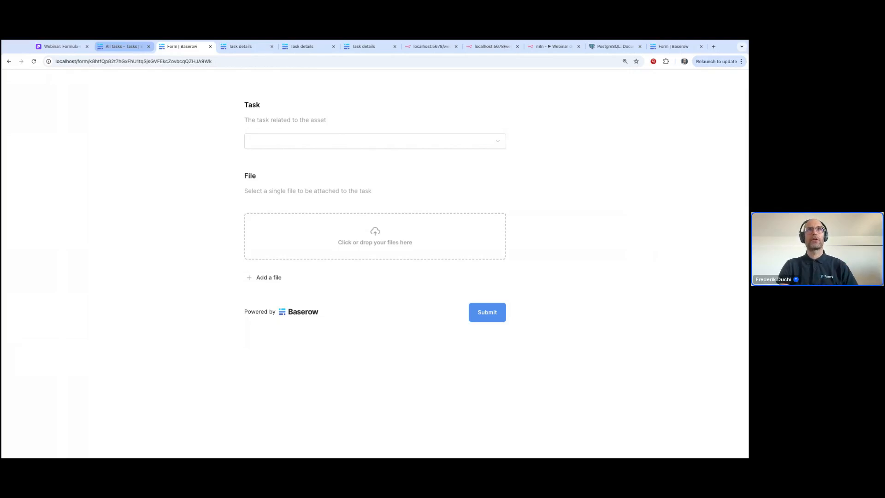
# - Return to the Case 8 Tasks table and replace the button function with link in the Add asset field's formula, saving the field
pyautogui.click(121, 46)
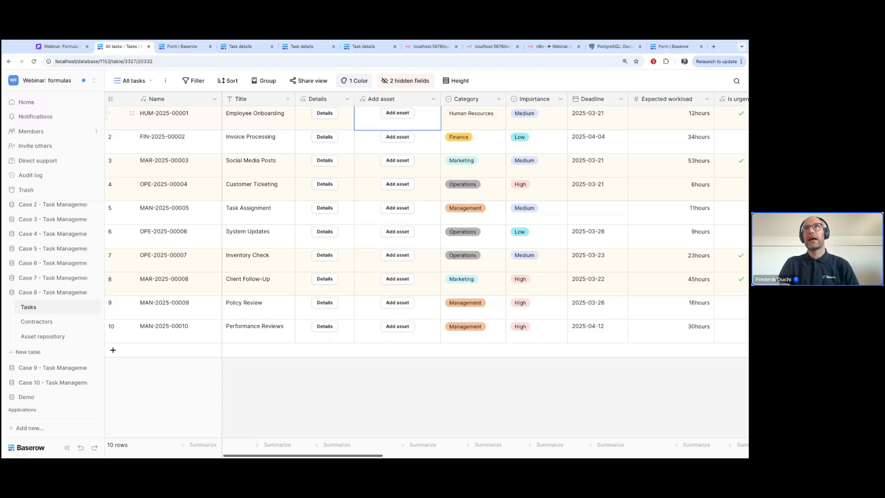
pyautogui.rightClick(426, 120)
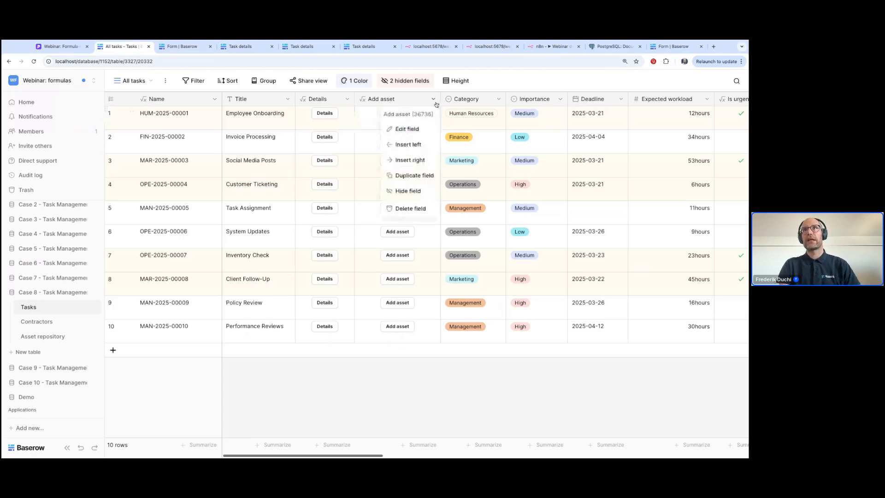
pyautogui.click(417, 131)
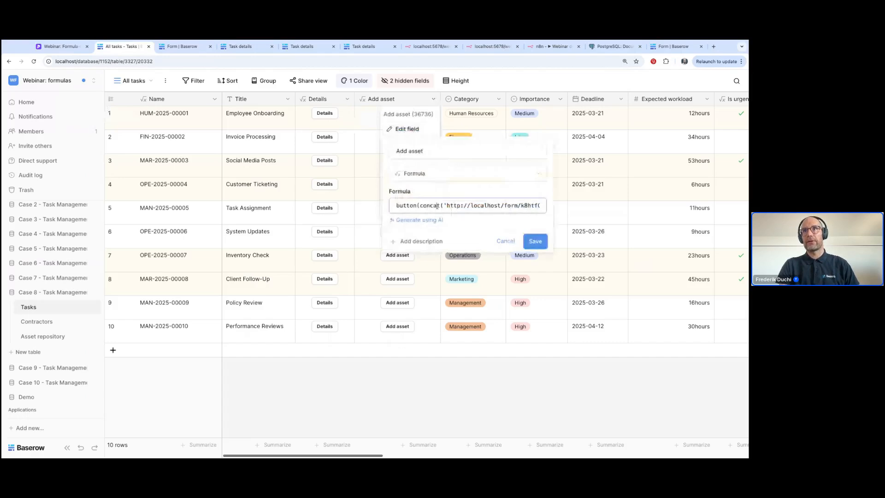
pyautogui.click(438, 207)
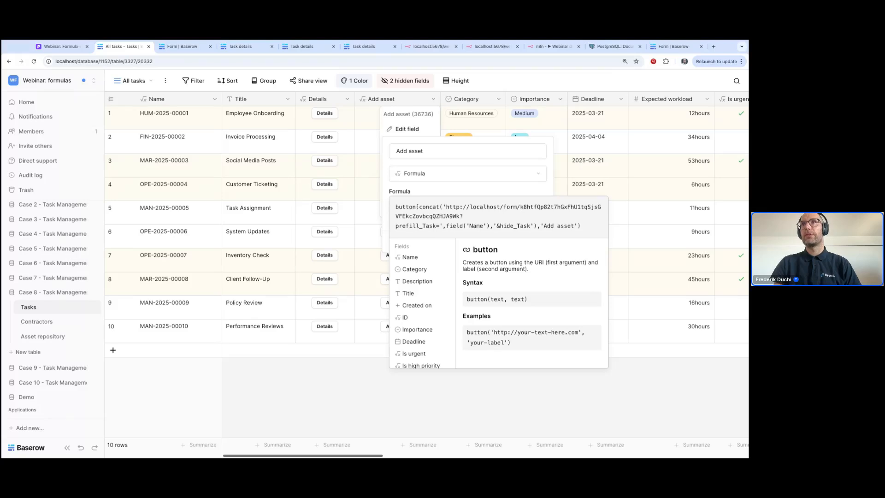
pyautogui.moveTo(419, 206); pyautogui.dragTo(396, 207)
pyautogui.press('BackSpace')
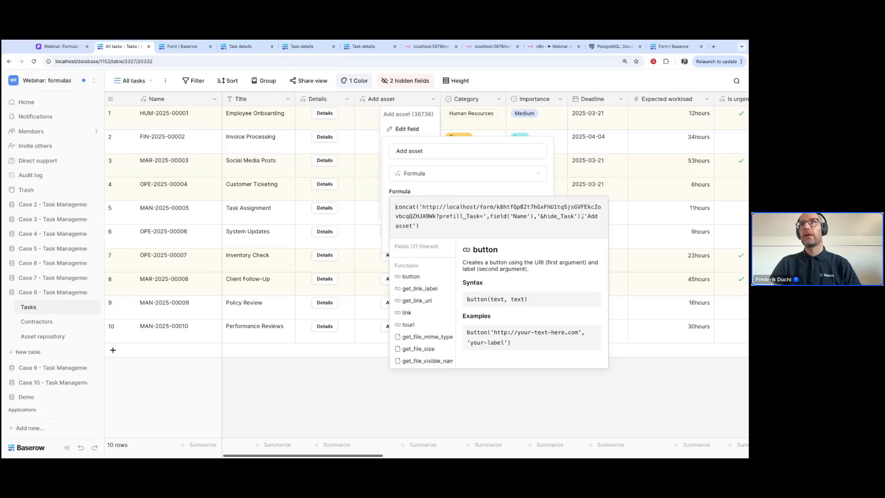
pyautogui.write('link(')
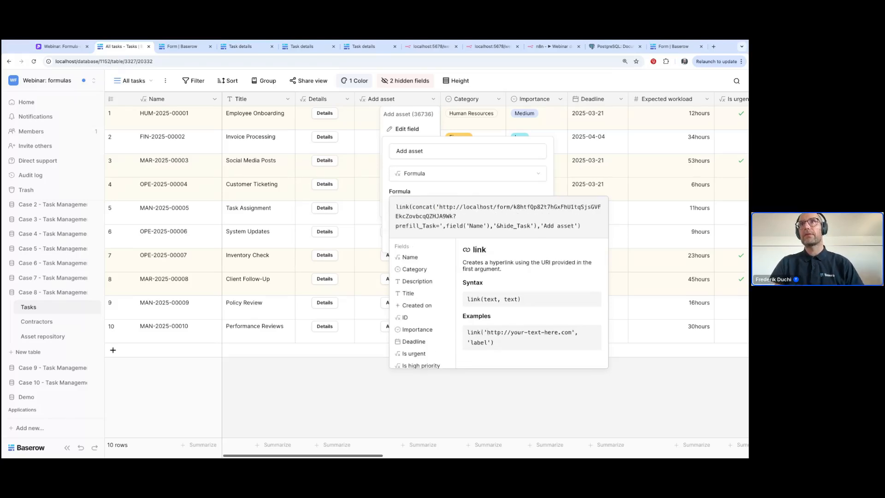
pyautogui.click(592, 228)
pyautogui.press('Return')
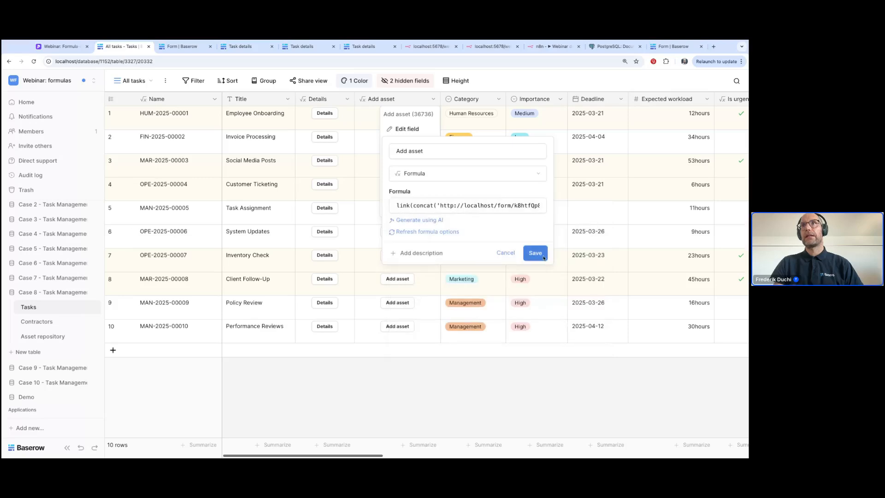
pyautogui.click(535, 254)
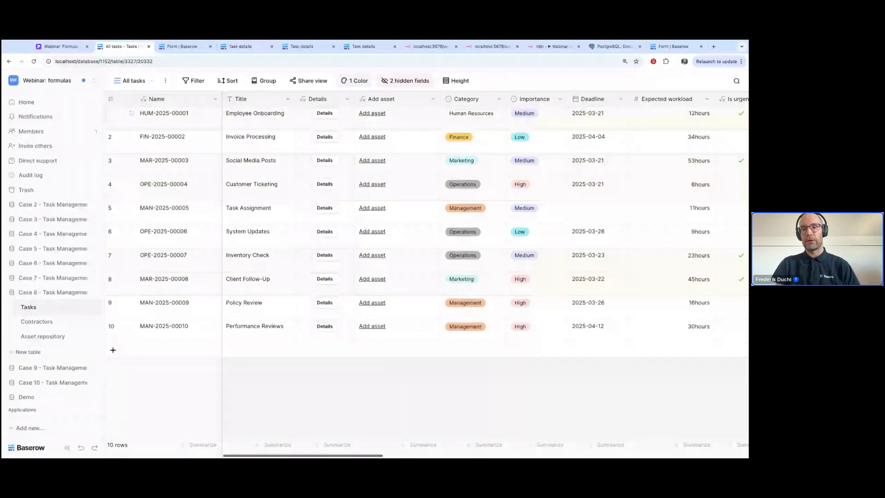
# - Inspect the Add asset field's formula, close it, and select the Name values of all ten tasks
pyautogui.click(434, 99)
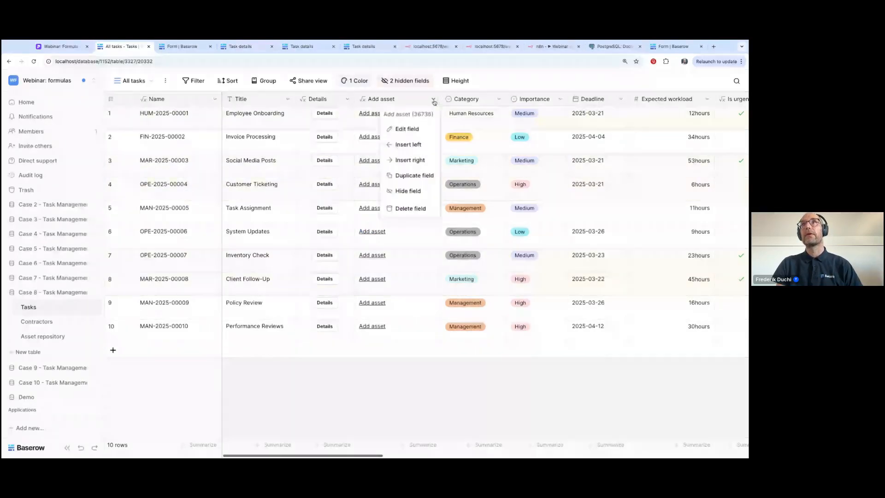
pyautogui.click(418, 129)
pyautogui.click(439, 205)
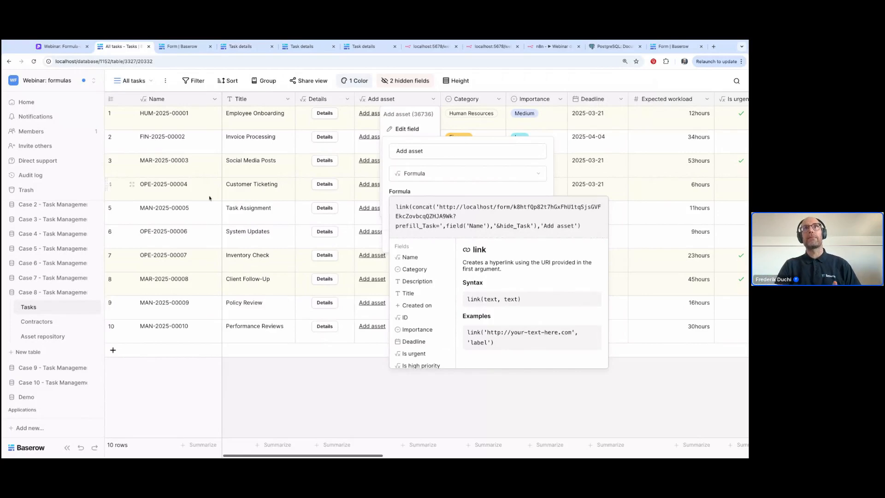
pyautogui.click(173, 124)
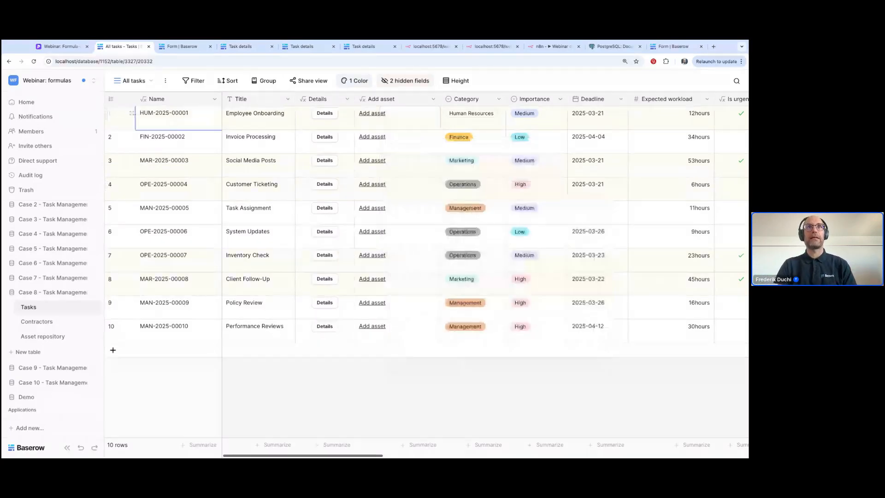
pyautogui.keyDown('shift'); pyautogui.click(161, 330); pyautogui.keyUp('shift')
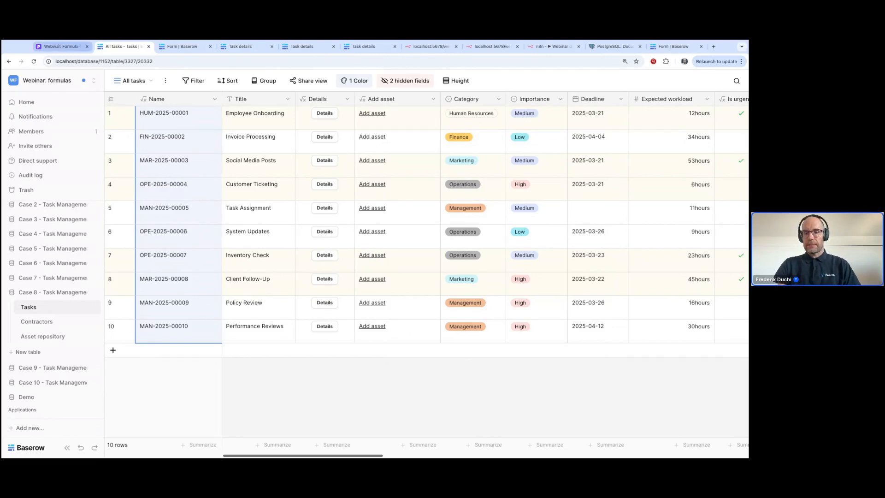
# - Switch to the Pitch webinar slides and advance to the Use Case 9 slide on managing capacity planning for a team
pyautogui.click(60, 46)
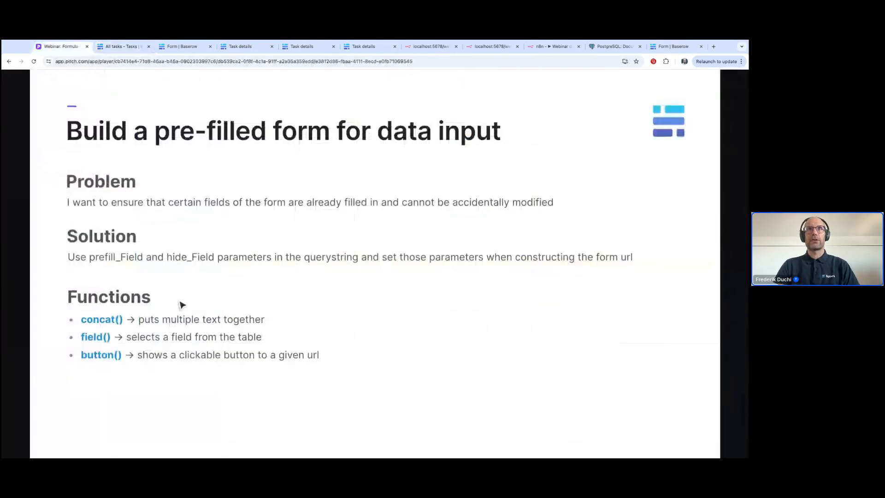
pyautogui.press('Right')
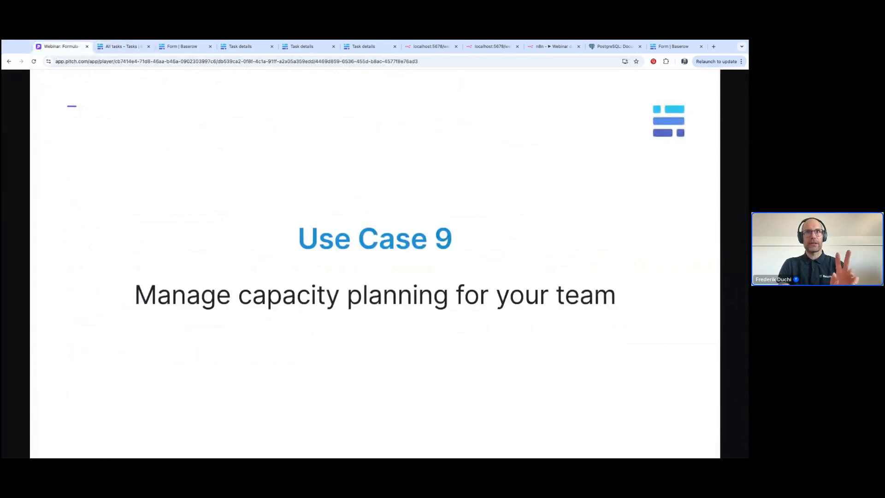
pyautogui.press('Right')
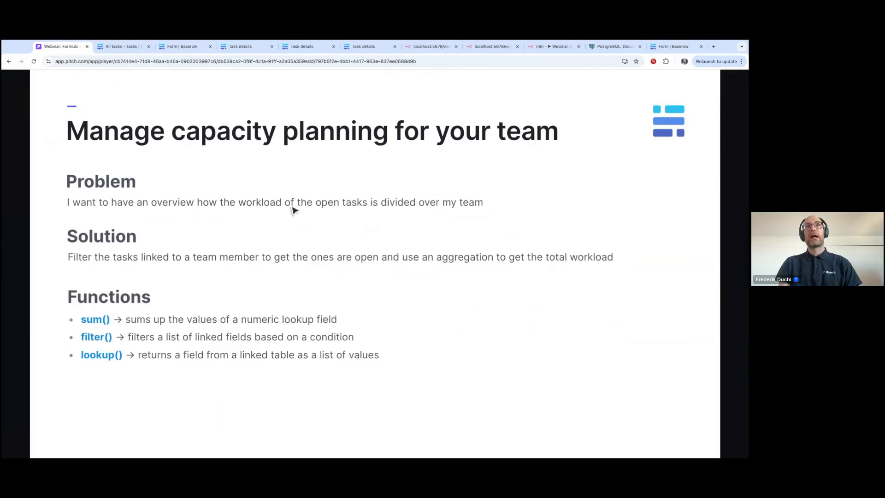
# - Return to Baserow, open the Case 9 Tasks table, and review the assignee, status and expected workload of the tasks
pyautogui.click(108, 47)
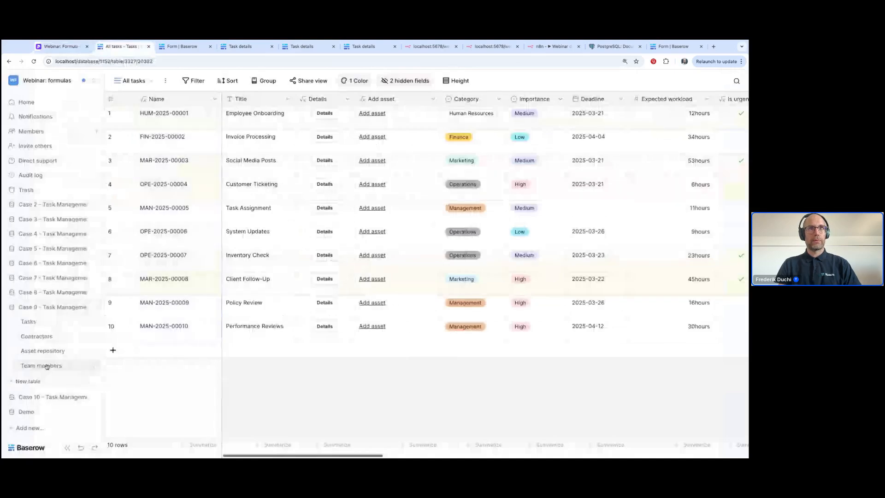
pyautogui.click(34, 322)
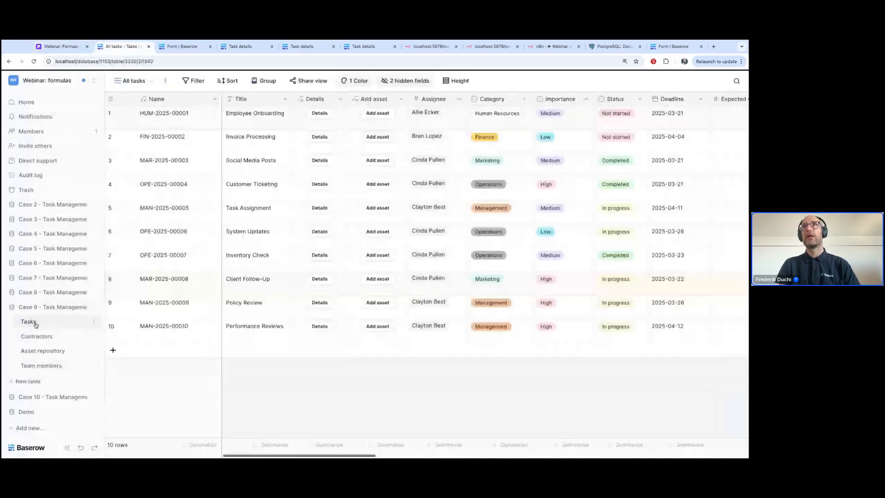
pyautogui.hscroll(1, 259, 165)
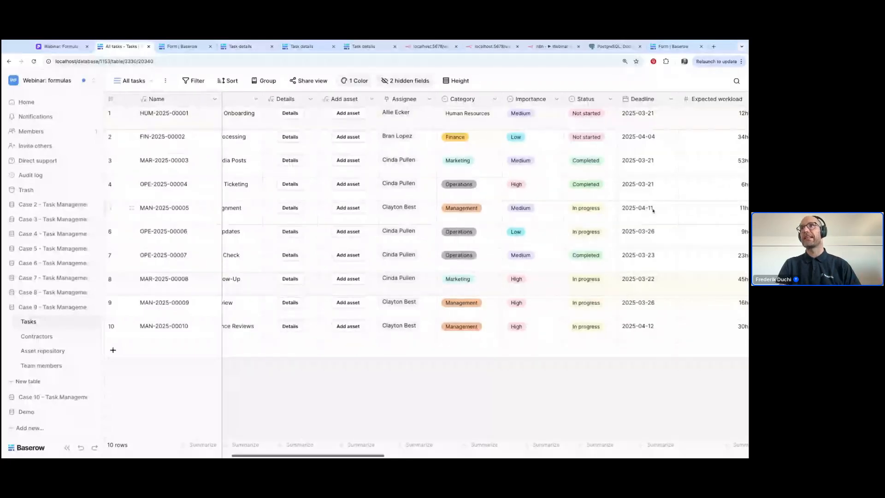
pyautogui.hscroll(1, 654, 208)
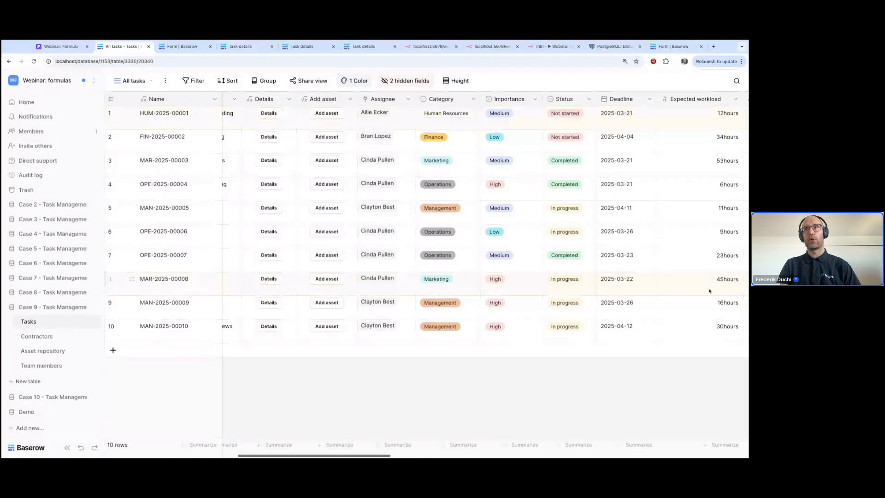
# - Open the Case 9 Team members table and start a new Rollup field directly after the Tasks field
pyautogui.click(57, 365)
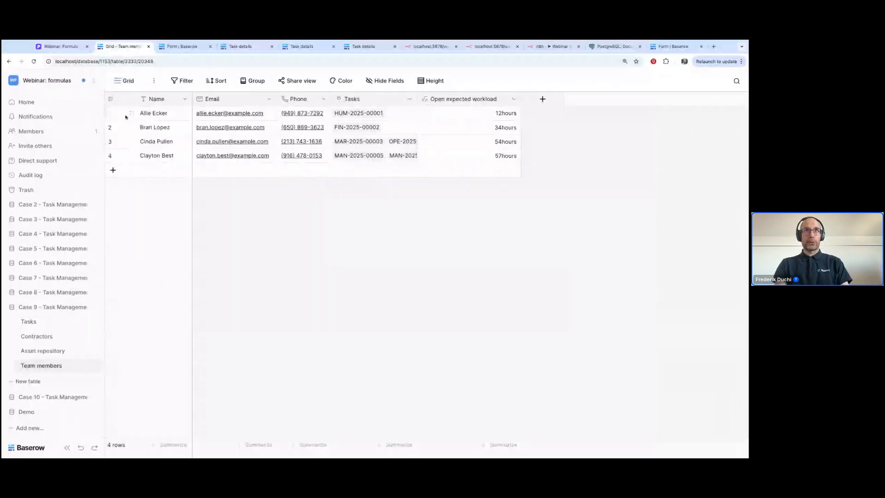
pyautogui.click(410, 98)
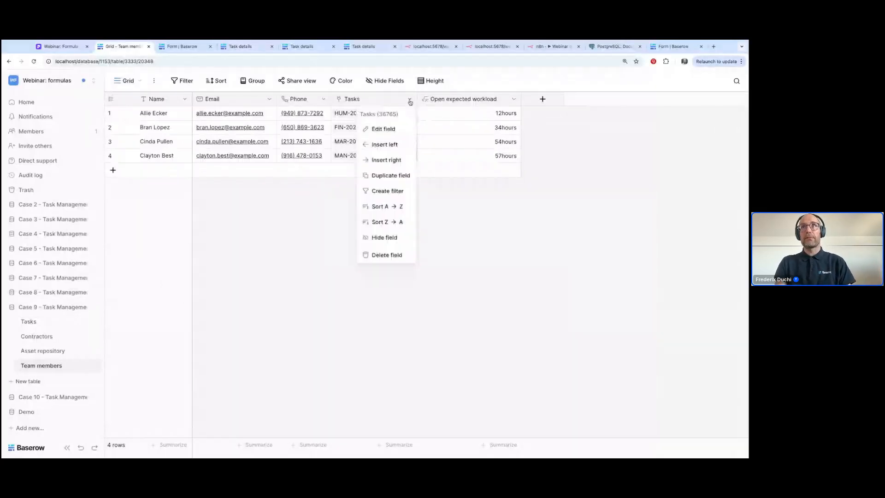
pyautogui.click(390, 159)
pyautogui.click(386, 204)
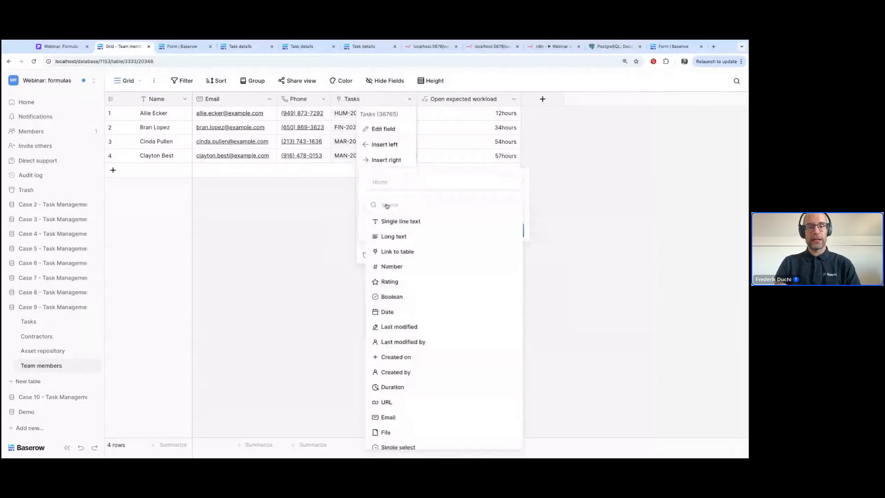
pyautogui.write('roll')
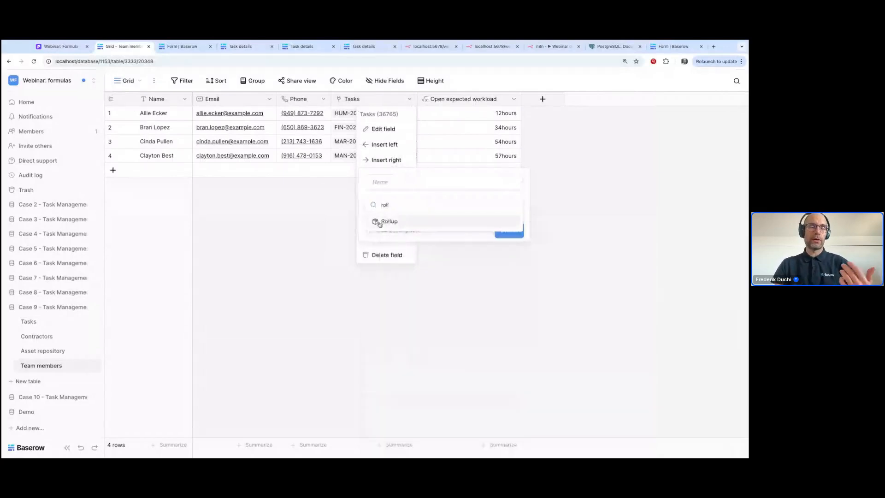
pyautogui.click(380, 222)
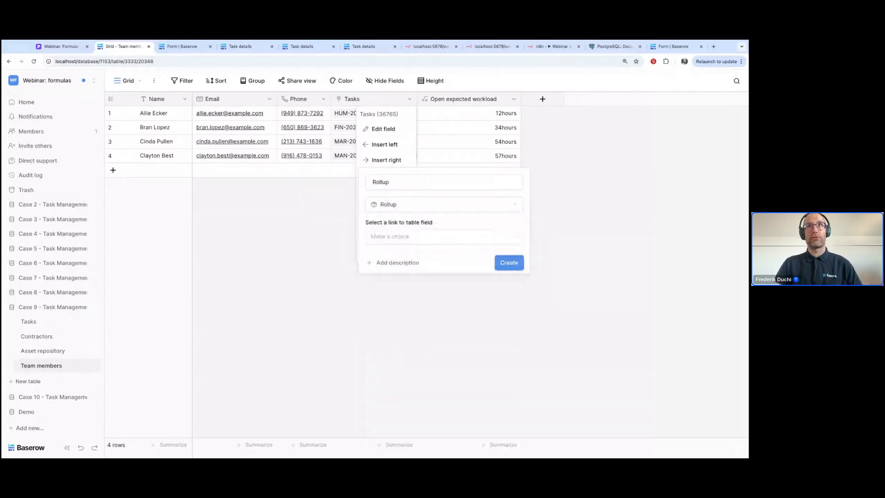
# - Create the Rollup field on the Tasks link, rolling up Expected workload with the sum function
pyautogui.click(393, 236)
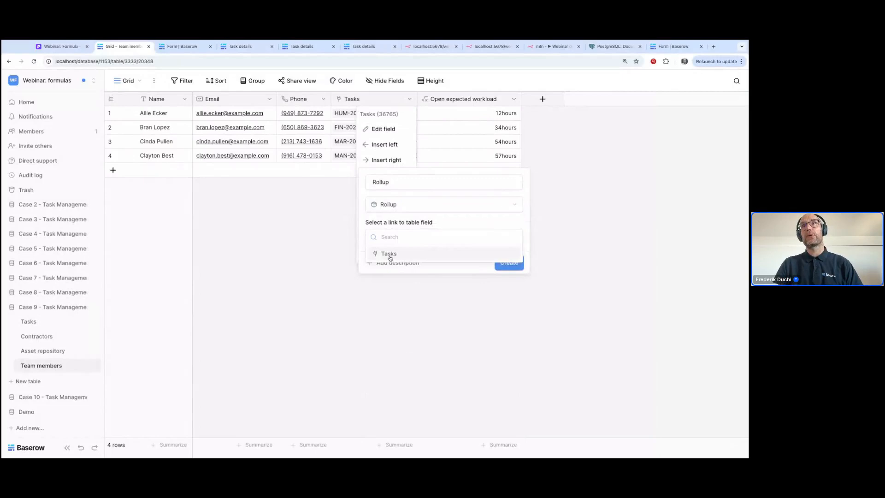
pyautogui.click(389, 254)
pyautogui.click(401, 269)
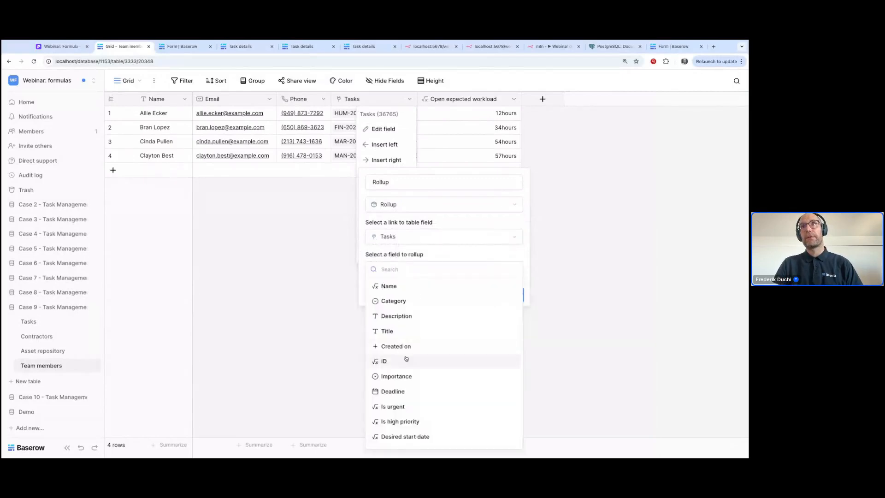
pyautogui.scroll(-1, 406, 358)
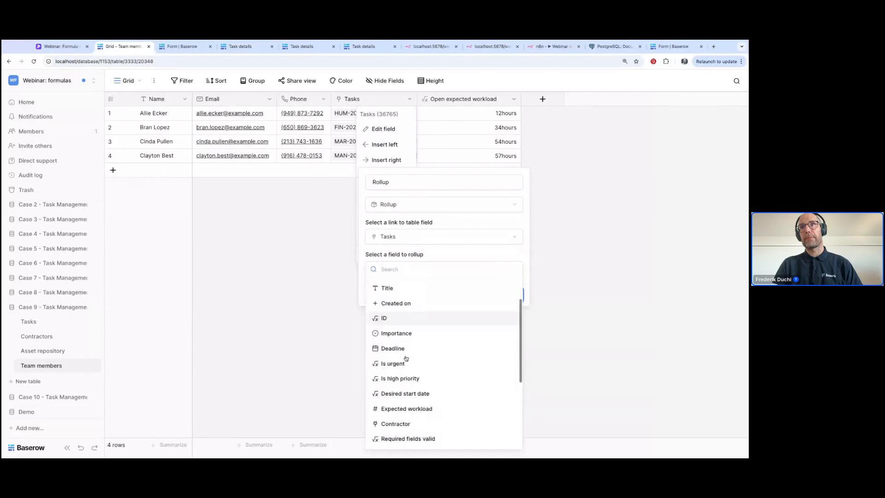
pyautogui.click(406, 408)
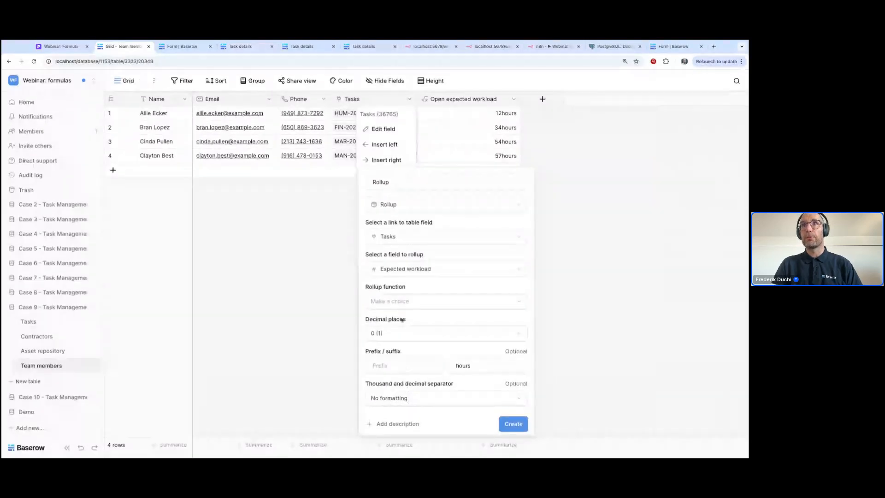
pyautogui.click(401, 302)
pyautogui.scroll(-2, 396, 417)
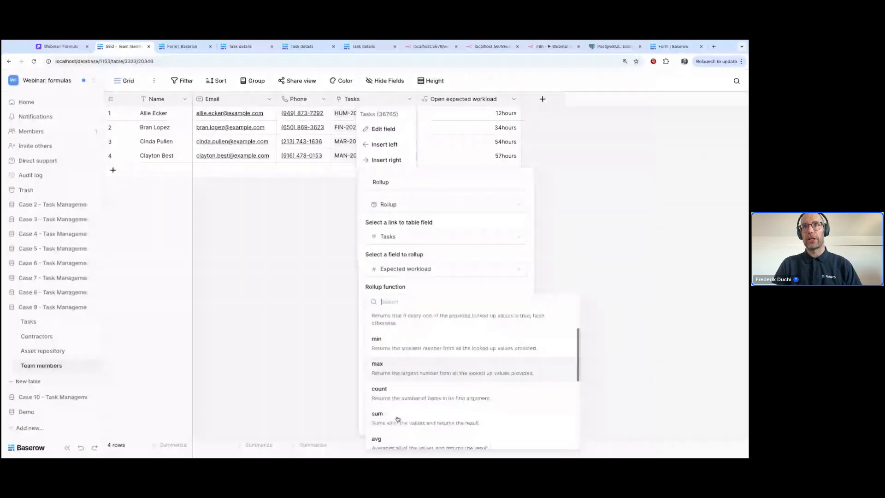
pyautogui.click(397, 418)
pyautogui.click(512, 425)
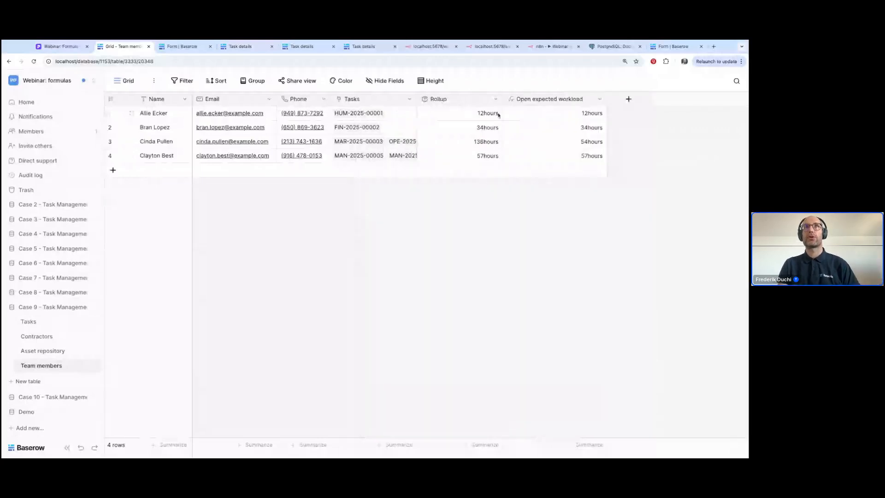
# - Compare the Rollup values with the Open expected workload values for the first three team members
pyautogui.click(485, 114)
pyautogui.moveTo(486, 114); pyautogui.dragTo(558, 113)
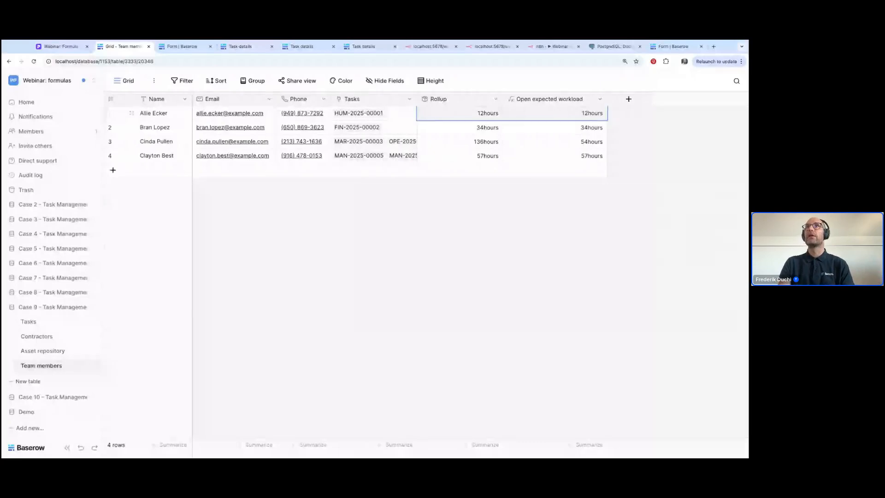
pyautogui.click(481, 135)
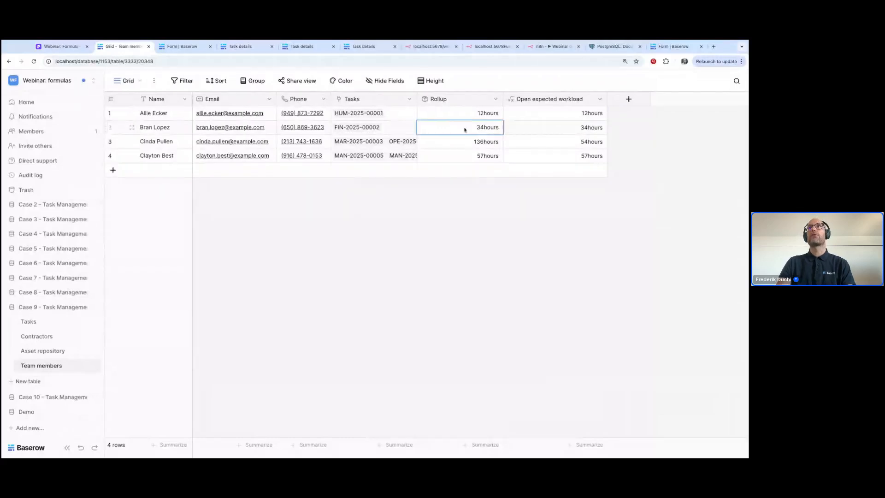
pyautogui.click(472, 146)
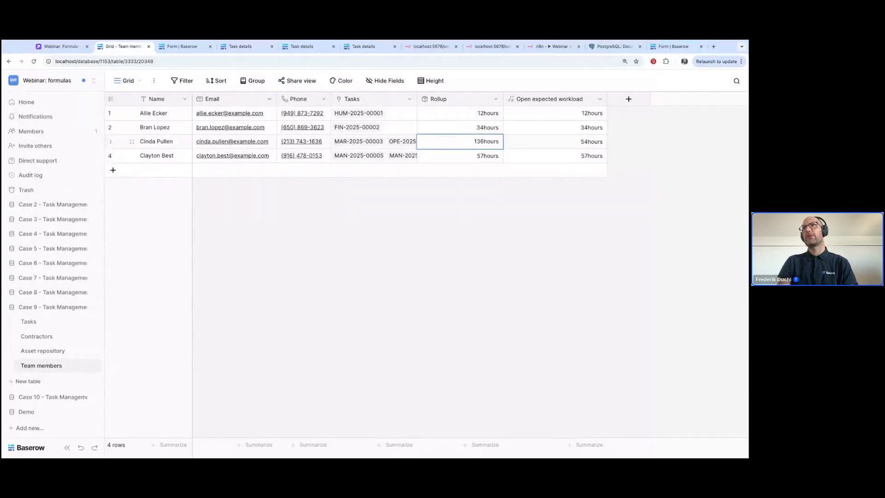
pyautogui.hotkey('shift', 'Right')
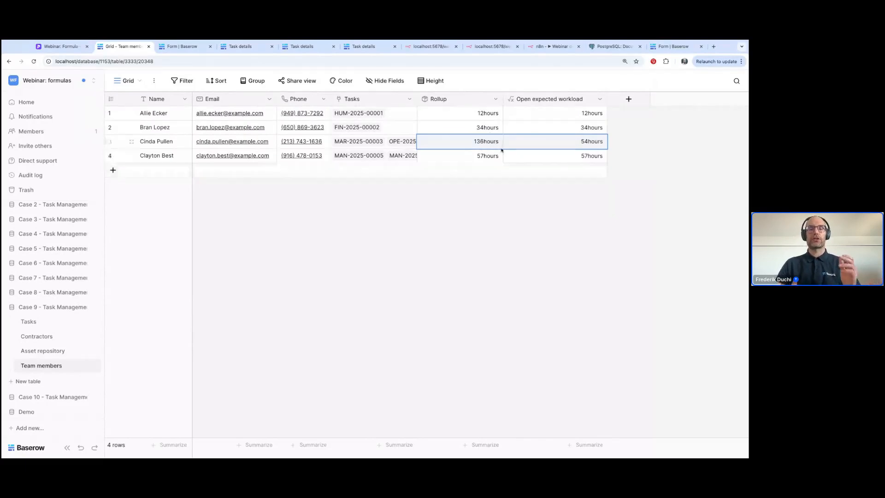
# - Try to add a Formula field after Rollup with the formula lookup('Tasks','Estimated workload')
pyautogui.click(495, 99)
pyautogui.click(479, 160)
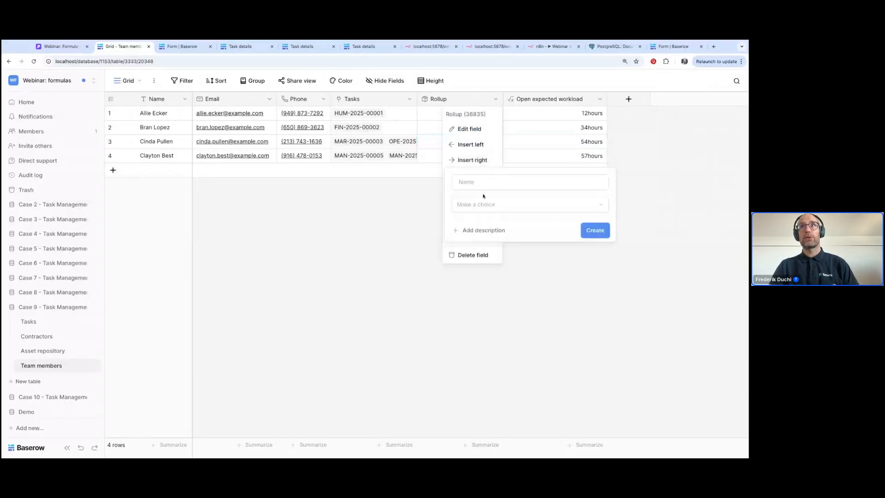
pyautogui.click(484, 204)
pyautogui.write('for')
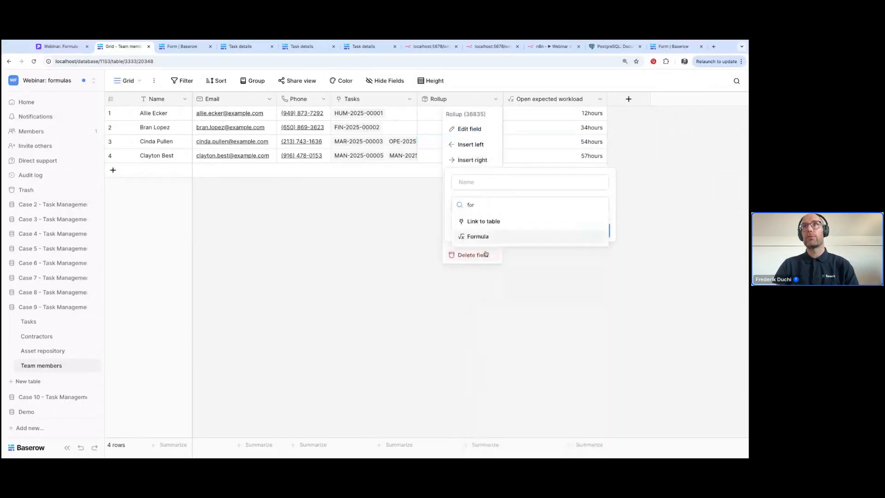
pyautogui.click(476, 236)
pyautogui.click(479, 237)
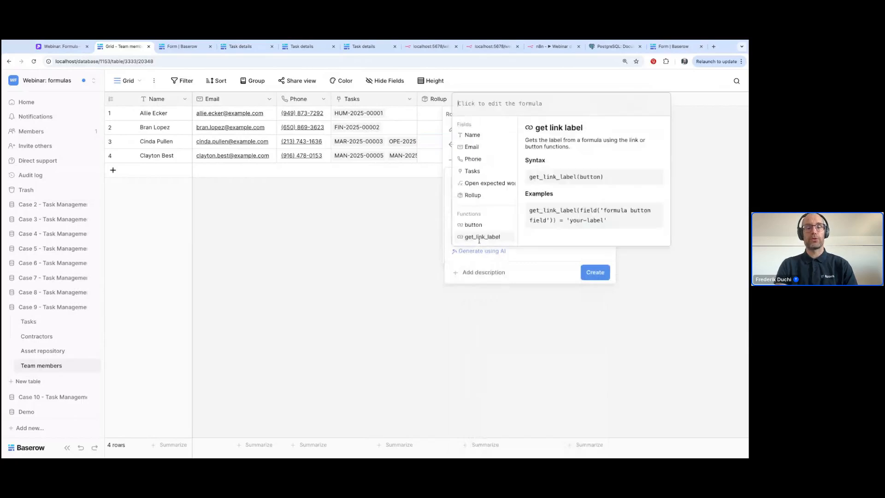
pyautogui.write('l')
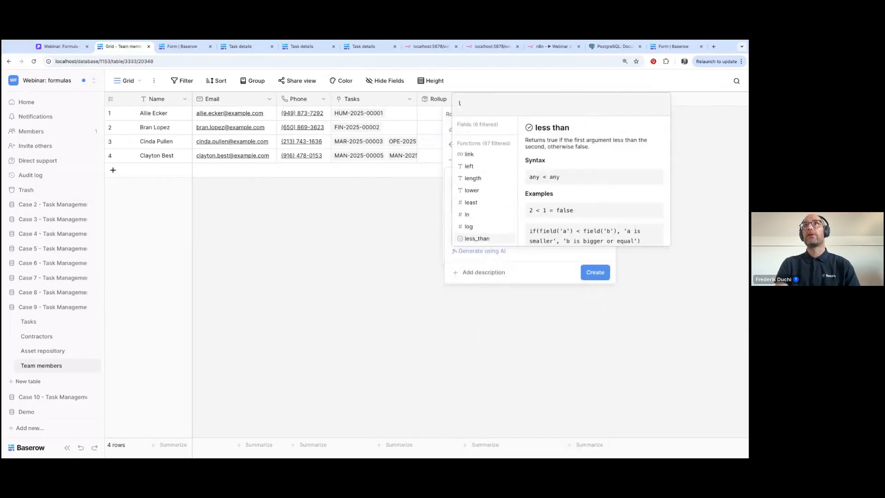
pyautogui.write("ookup('TAsks")
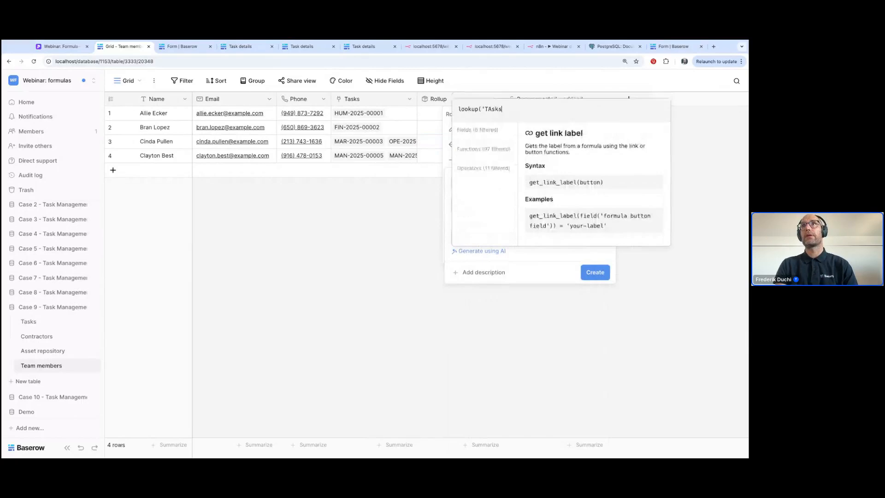
pyautogui.press('BackSpace')
pyautogui.press('BackSpace')
pyautogui.press('BackSpace')
pyautogui.press('BackSpace')
pyautogui.write("asks','Estimated w")
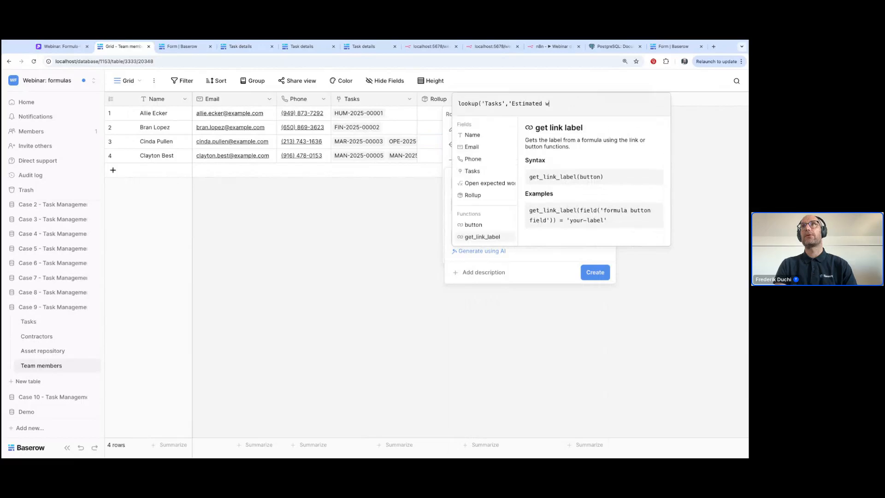
pyautogui.write("orkload')")
pyautogui.press('Return')
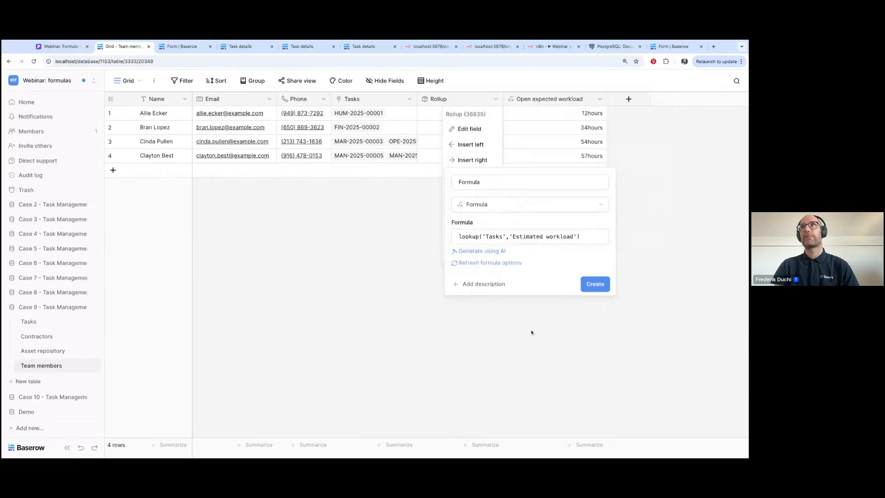
pyautogui.click(606, 284)
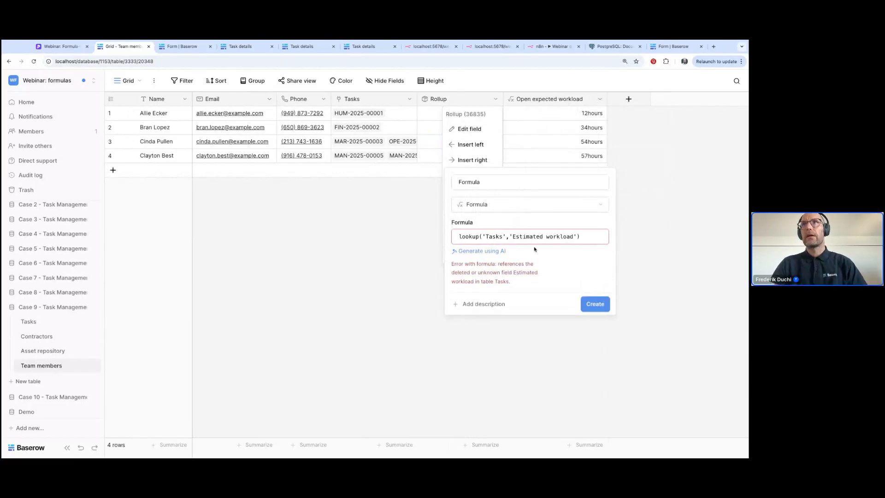
# - Close the new field's form and check in the Rollup field's settings which Tasks field it rolls up
pyautogui.press('Escape')
pyautogui.click(496, 99)
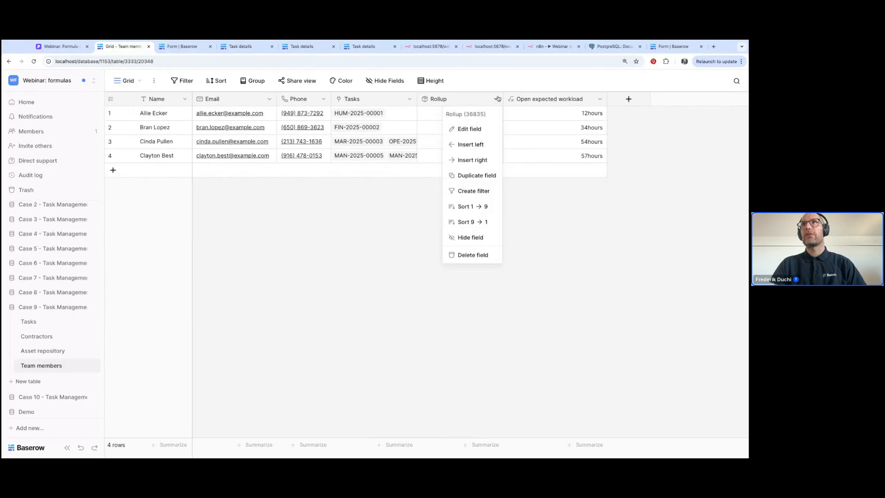
pyautogui.click(475, 129)
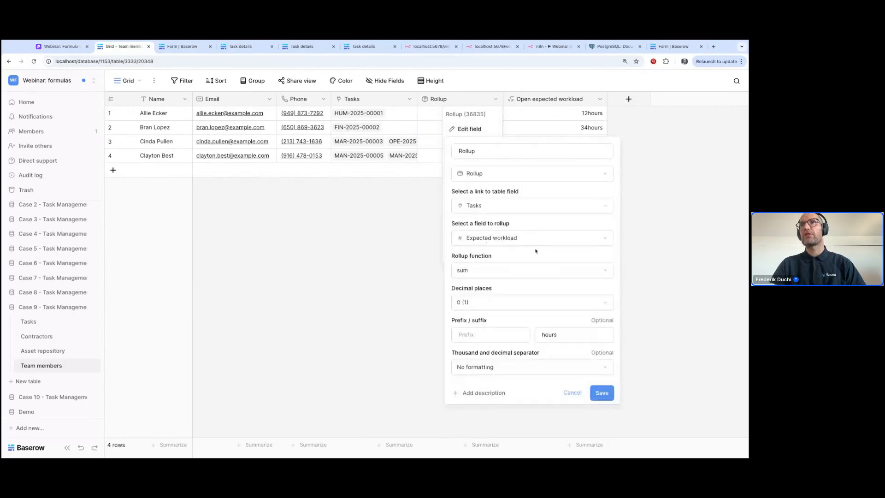
pyautogui.press('Escape')
# - Create a Formula field directly before Rollup with the formula lookup('Tasks','Expected workload')
pyautogui.click(496, 98)
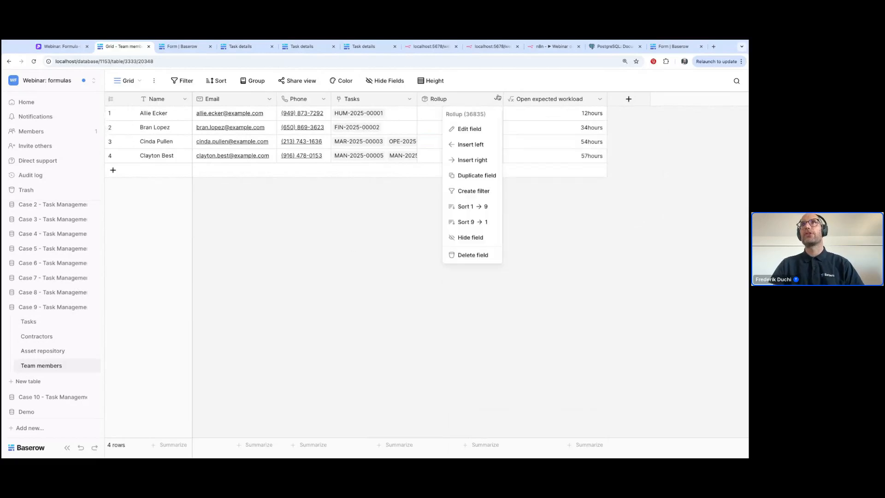
pyautogui.click(468, 129)
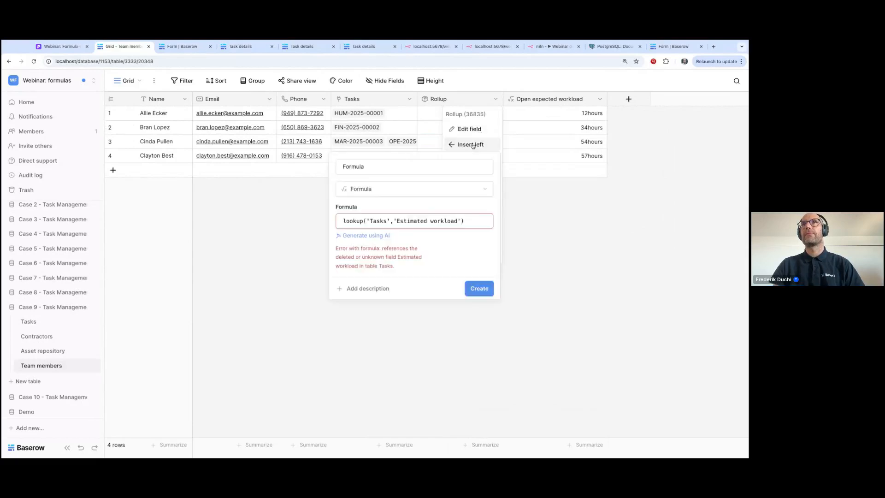
pyautogui.click(420, 222)
pyautogui.press('BackSpace')
pyautogui.press('BackSpace')
pyautogui.press('BackSpace')
pyautogui.press('BackSpace')
pyautogui.press('BackSpace')
pyautogui.press('BackSpace')
pyautogui.press('BackSpace')
pyautogui.press('BackSpace')
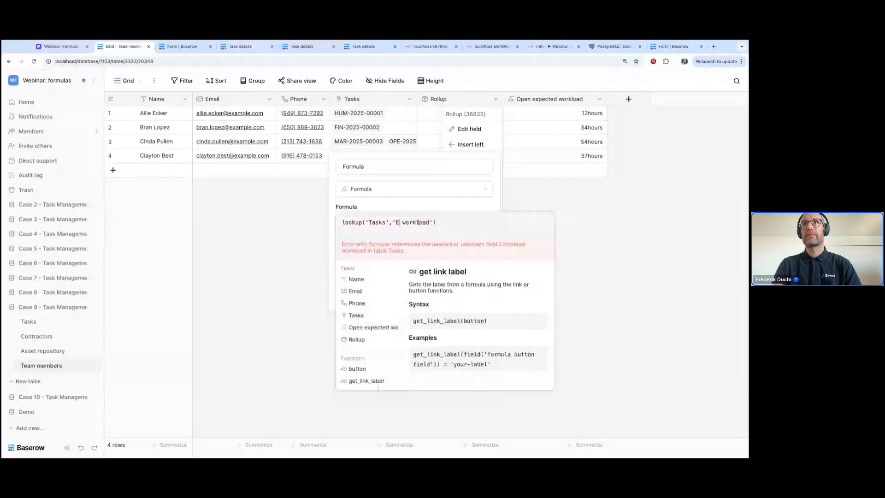
pyautogui.write('xpected')
pyautogui.press('Escape')
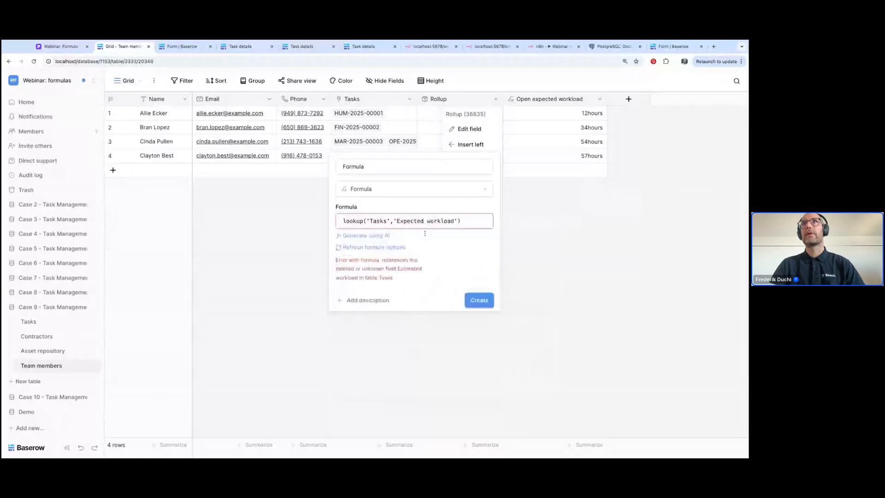
pyautogui.click(479, 300)
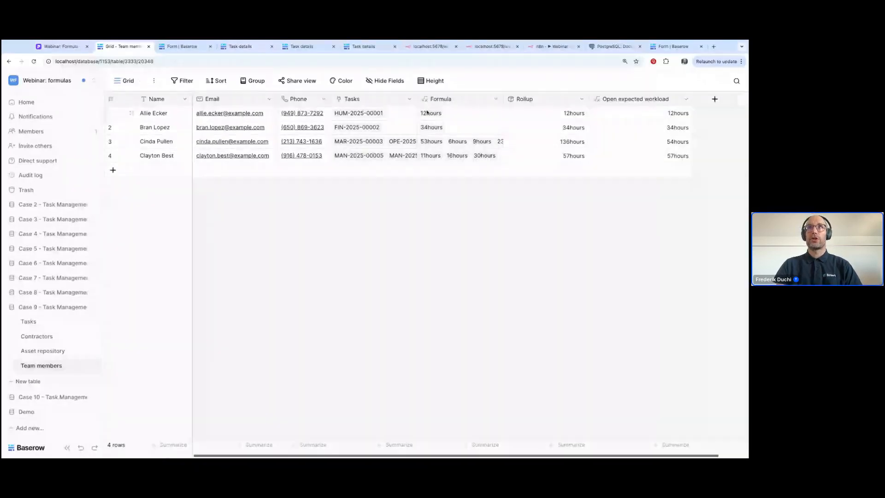
# - Change the Formula field's formula to sum(lookup('Tasks','Expected workload')) and save it
pyautogui.click(495, 98)
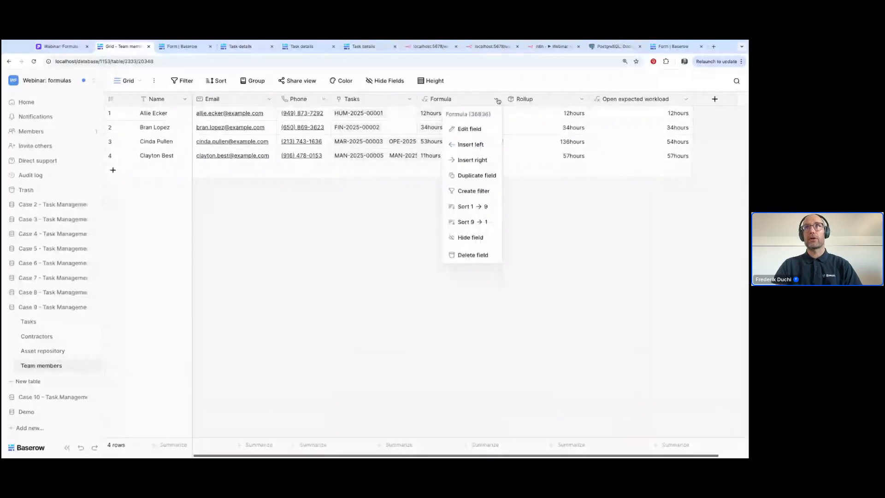
pyautogui.click(475, 129)
pyautogui.click(469, 205)
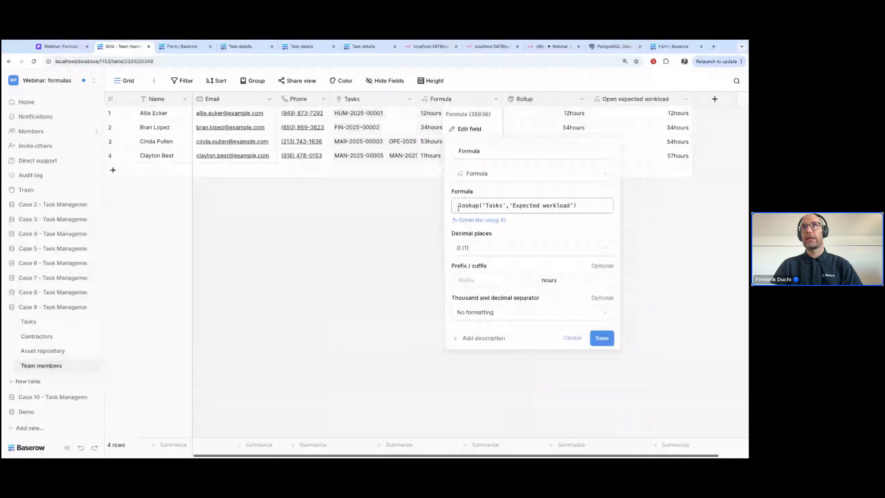
pyautogui.write('sum(')
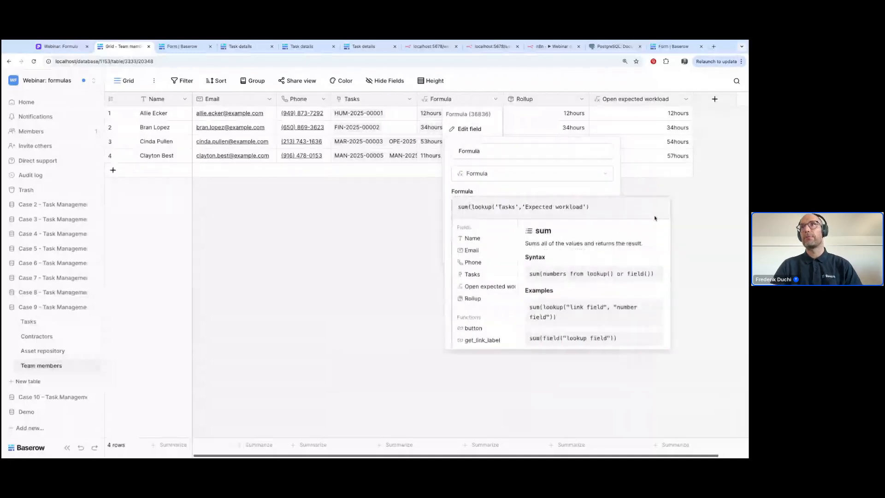
pyautogui.write(')')
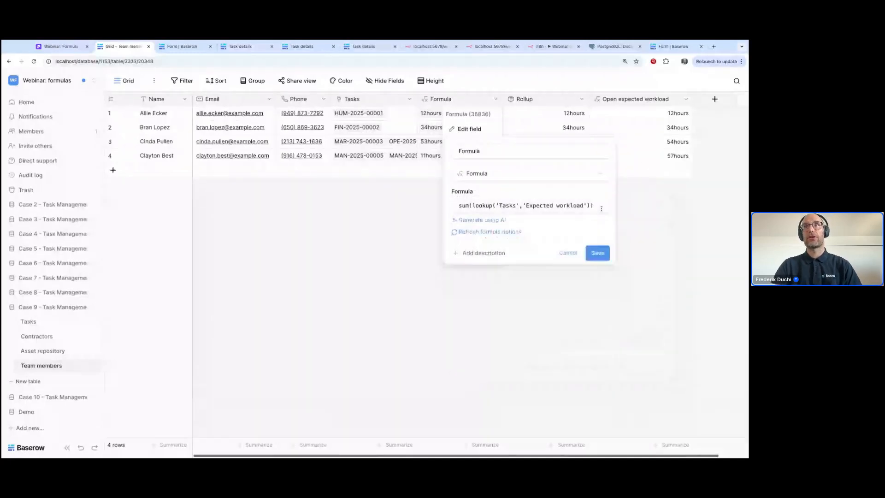
pyautogui.click(598, 253)
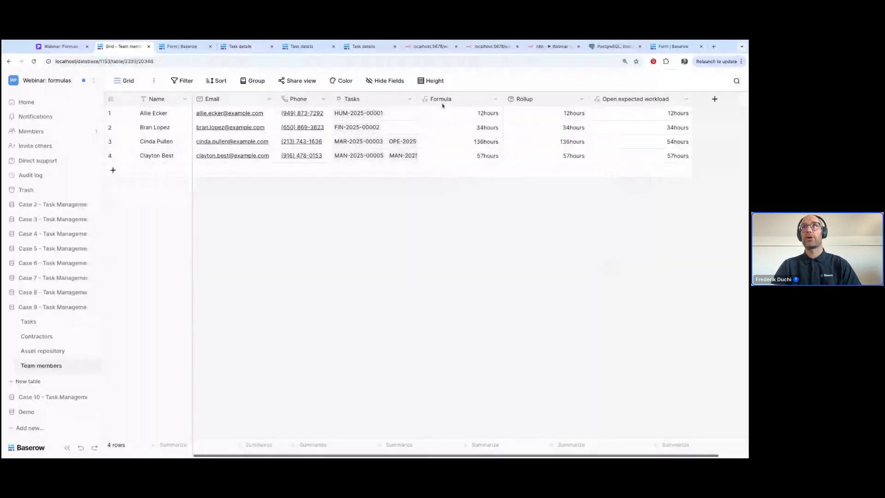
# - Replace the aggregation with avg so the saved formula is avg(lookup('Tasks','Expected workload'))
pyautogui.click(496, 98)
pyautogui.click(470, 129)
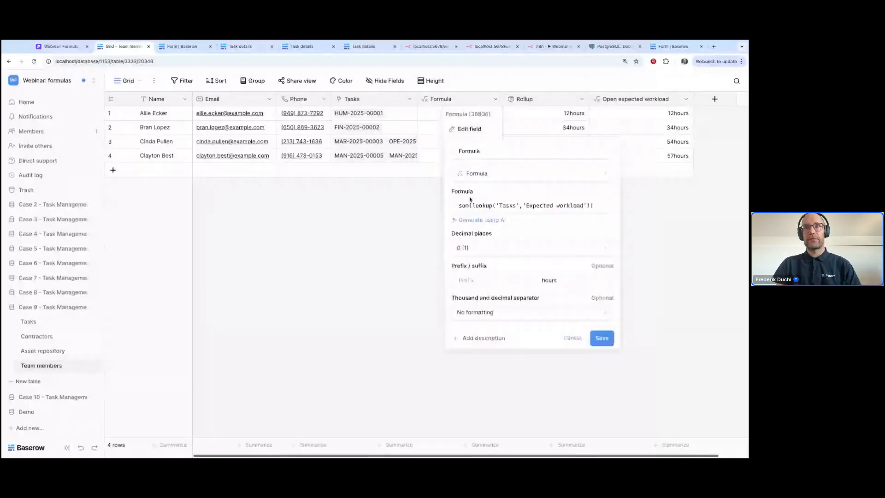
pyautogui.doubleClick(465, 206)
pyautogui.write('avg')
pyautogui.press('Return')
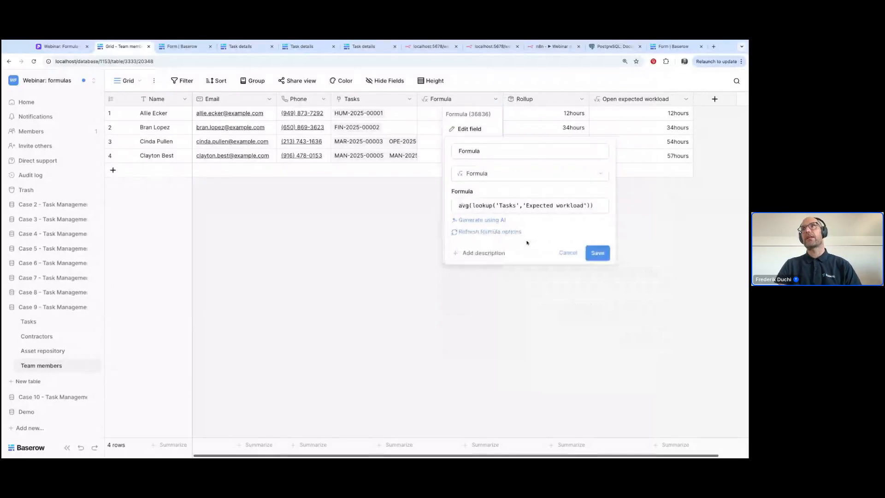
pyautogui.click(598, 253)
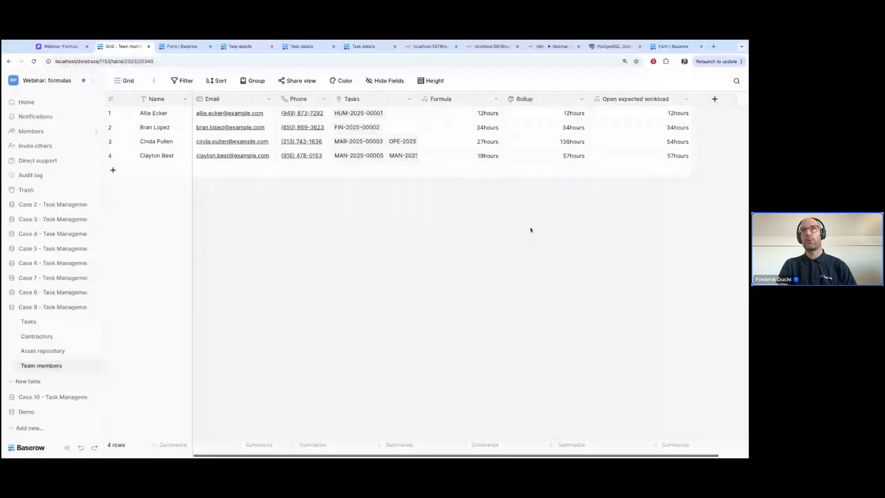
# - Delete the Formula field and the Rollup field from the Team members table
pyautogui.click(496, 98)
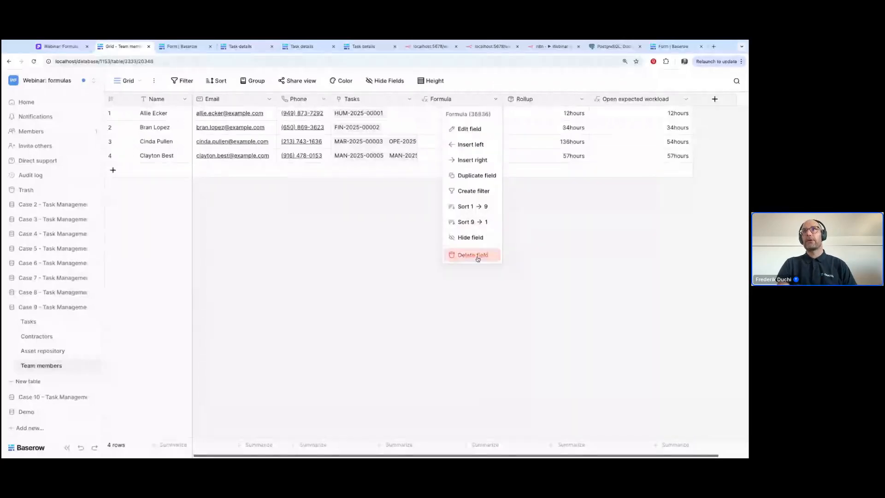
pyautogui.click(475, 256)
pyautogui.click(496, 99)
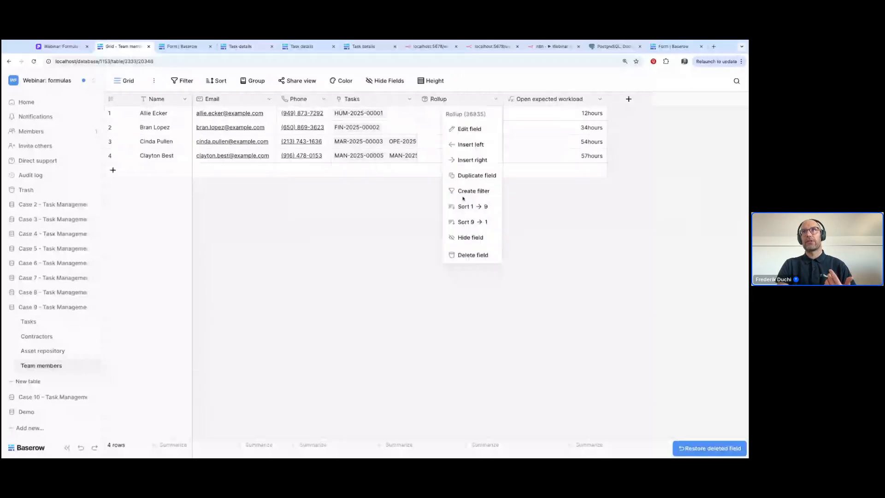
pyautogui.click(461, 255)
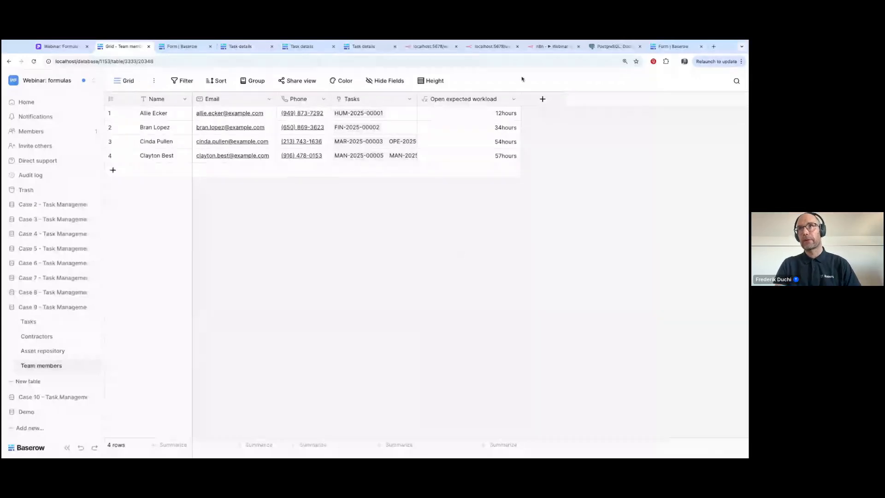
# - Remove the sum from Open expected workload, saving the formula as filter(lookup('Tasks','Expected workload'),lookup('Tasks','Status') != 'Completed')
pyautogui.click(514, 99)
pyautogui.click(493, 130)
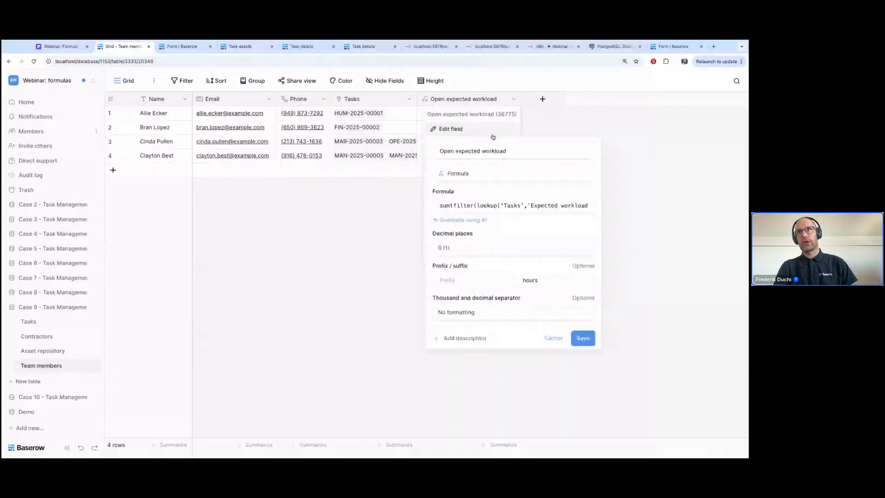
pyautogui.click(457, 205)
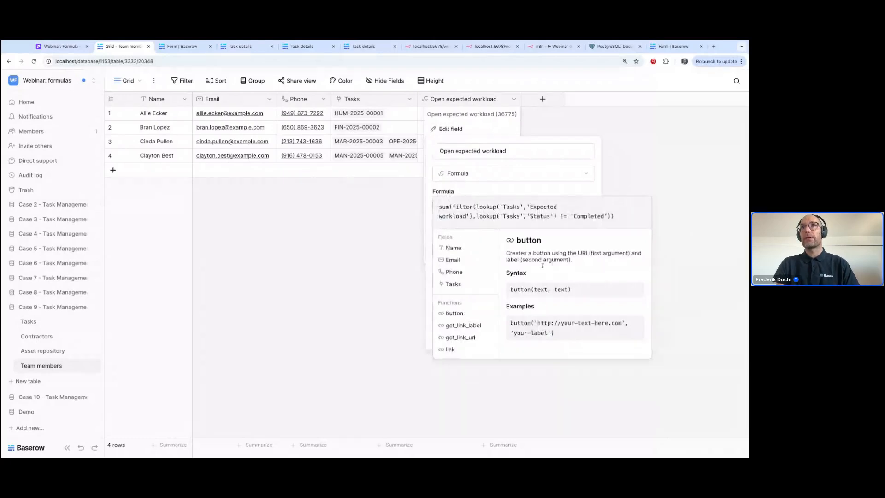
pyautogui.doubleClick(463, 207)
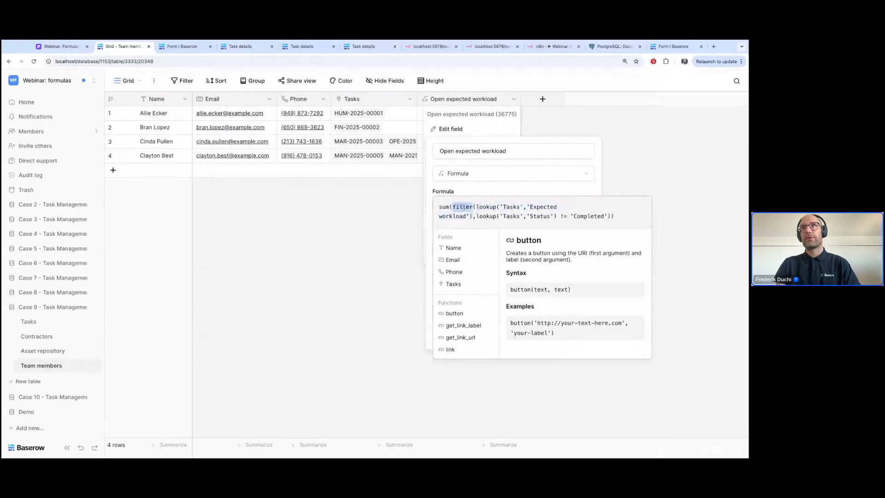
pyautogui.moveTo(477, 216); pyautogui.dragTo(612, 216)
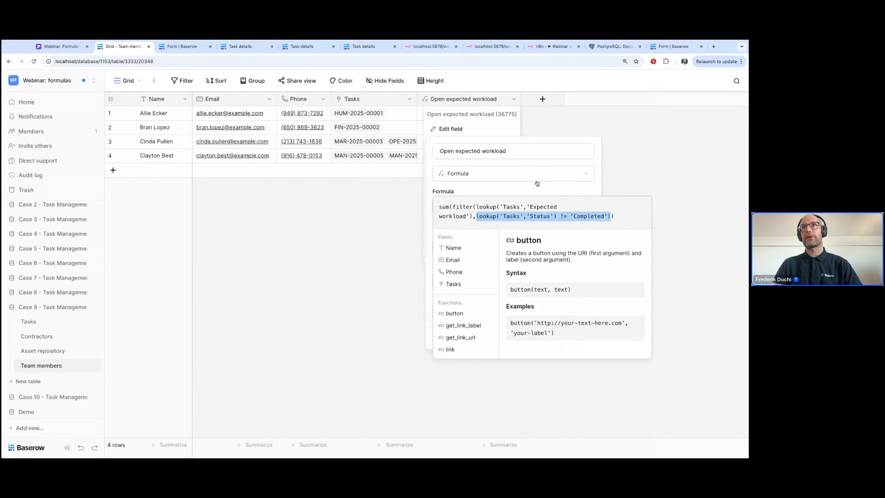
pyautogui.press('super+z')
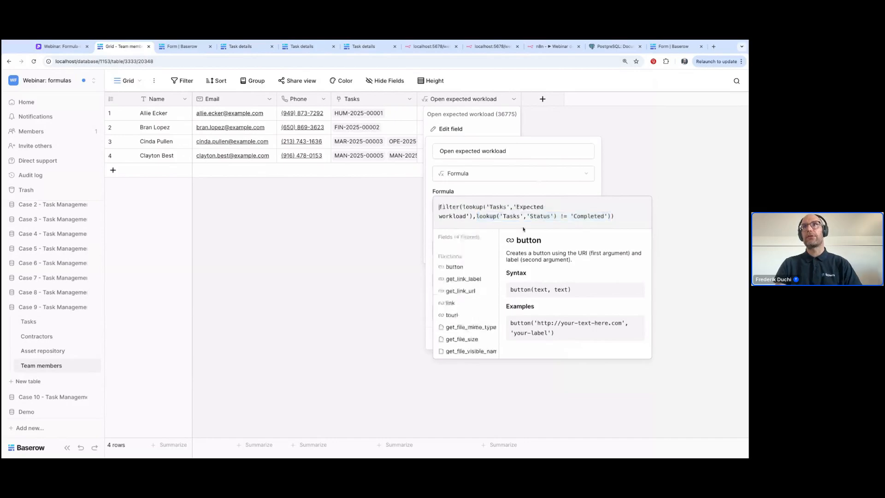
pyautogui.press('Return')
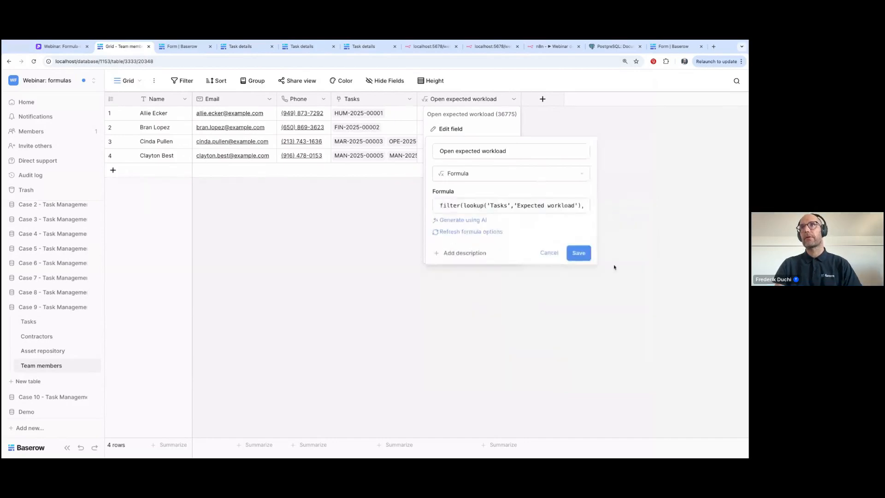
pyautogui.click(584, 258)
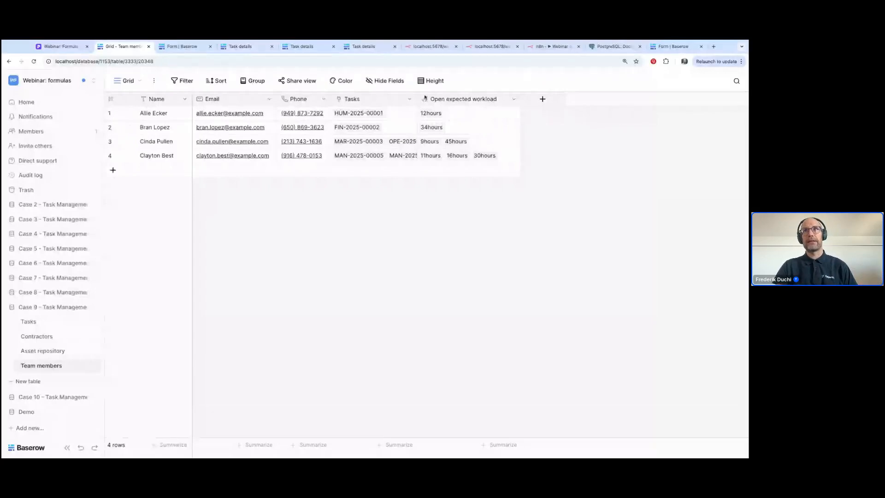
# - Widen the Tasks column to show more of the linked tasks in each row
pyautogui.doubleClick(418, 102)
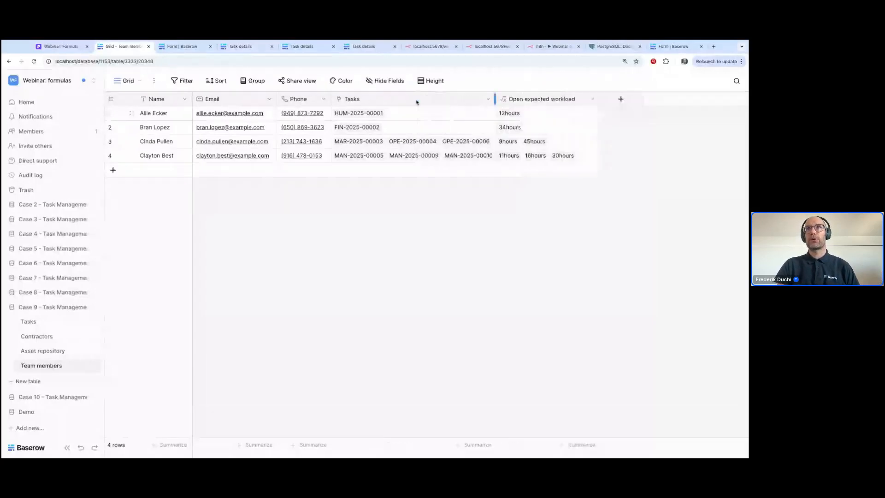
pyautogui.moveTo(496, 100); pyautogui.dragTo(517, 101)
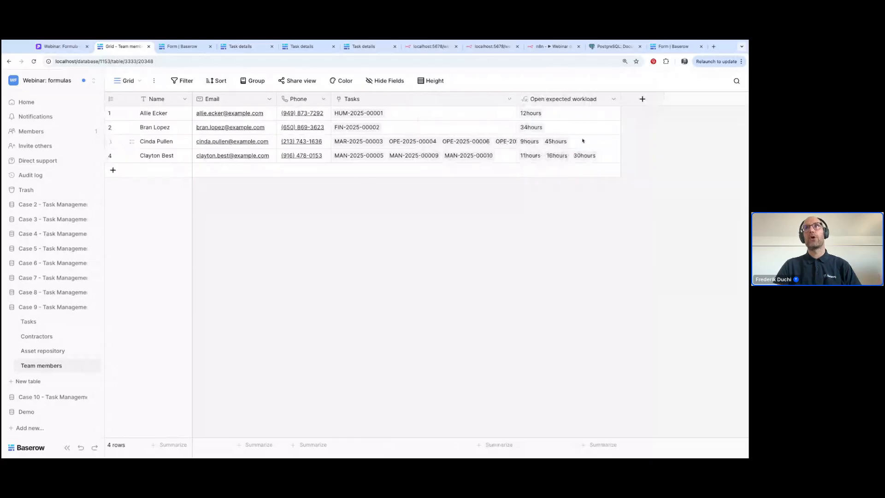
# - Wrap the Open expected workload formula in sum() again and save the field
pyautogui.click(613, 100)
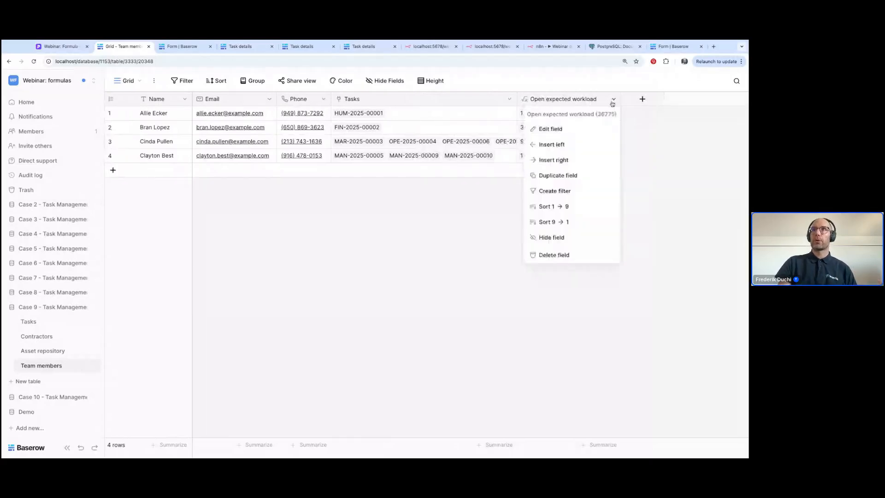
pyautogui.click(590, 129)
pyautogui.click(611, 207)
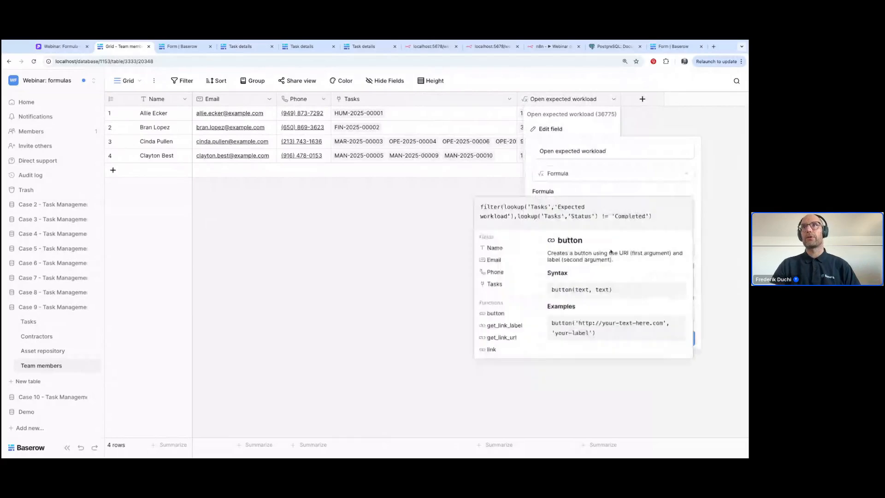
pyautogui.write('sum(')
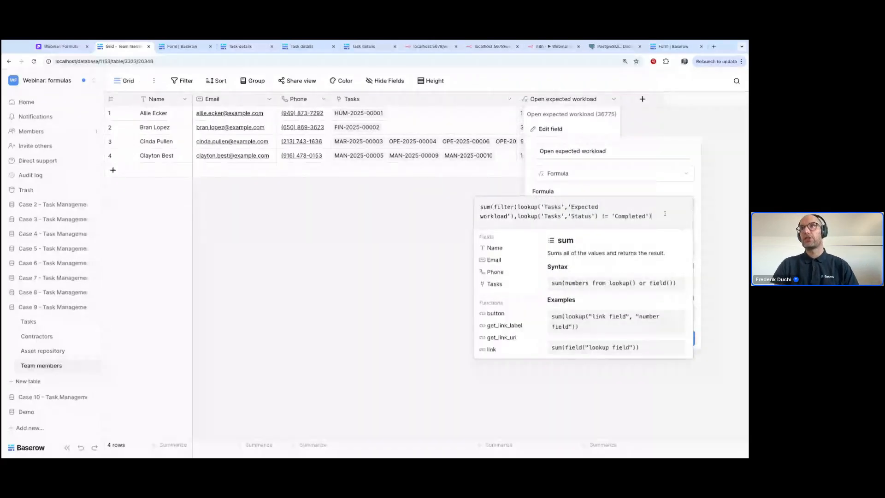
pyautogui.write(')')
pyautogui.press('Return')
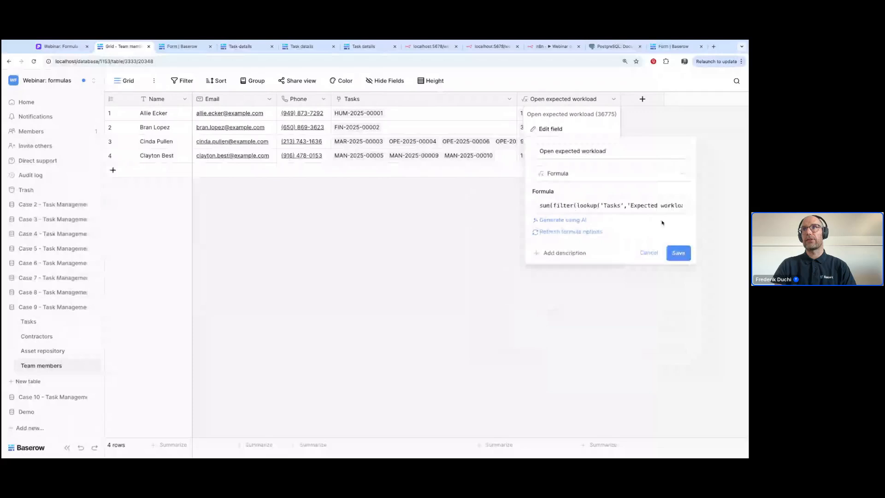
pyautogui.click(679, 253)
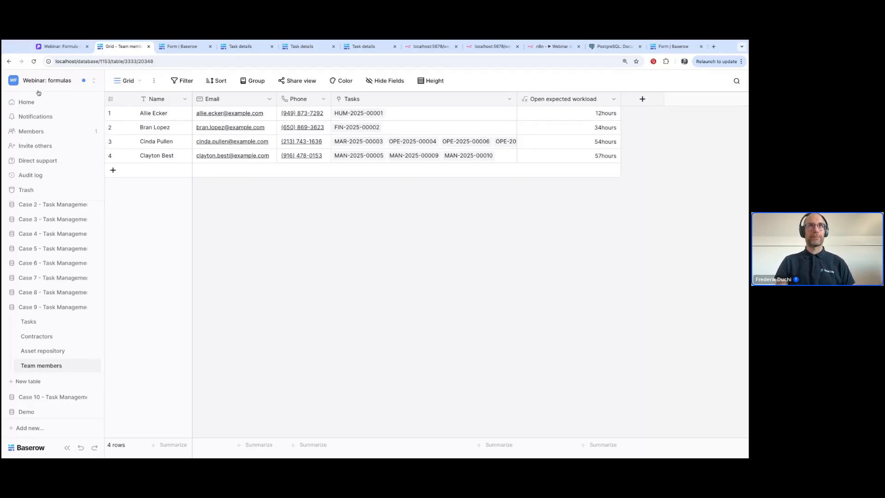
# - Switch to the webinar presentation and advance to the Use Case 10 slide
pyautogui.click(63, 46)
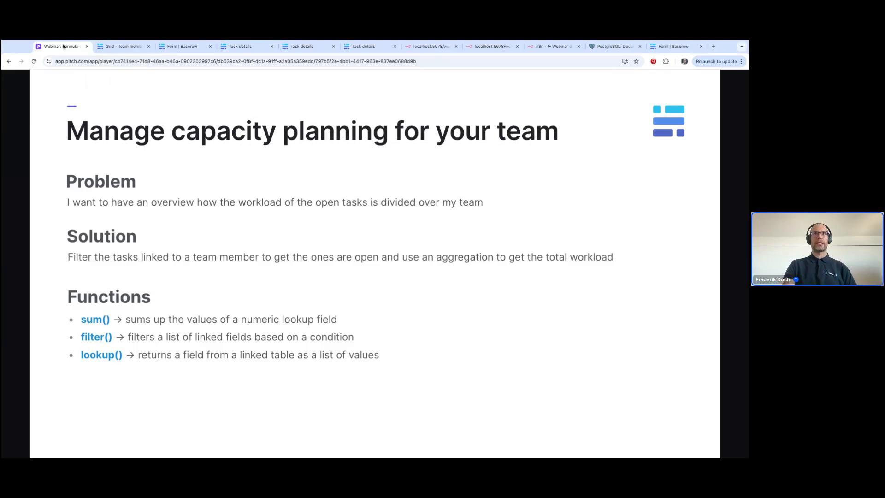
pyautogui.press('Right')
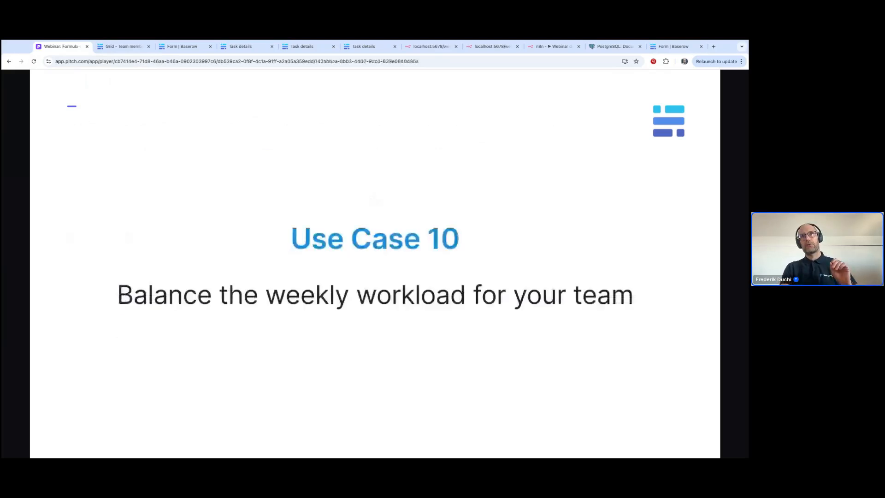
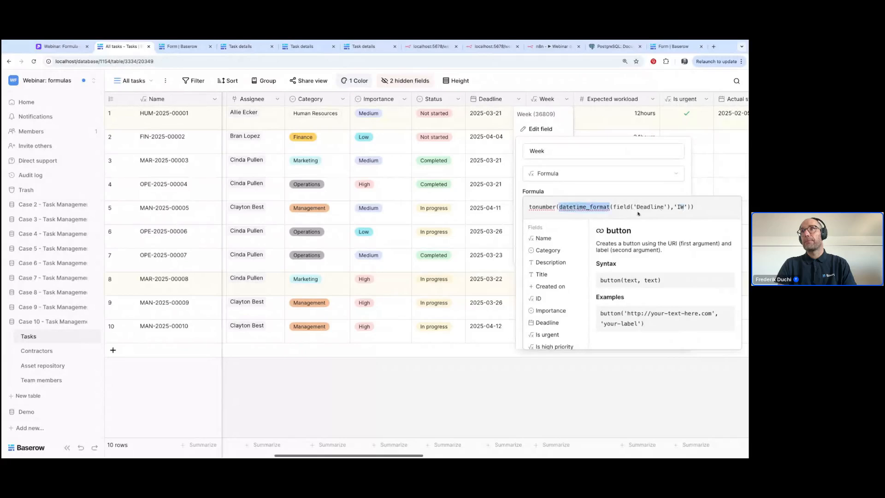
# - Examine the 'IW' format argument in the Week field's formula and close its settings
pyautogui.click(678, 207)
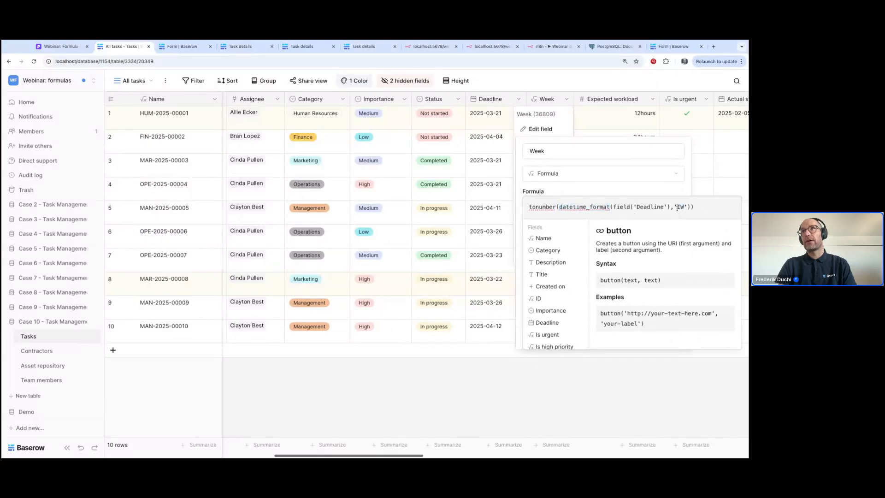
pyautogui.hotkey('shift', 'Right')
pyautogui.hotkey('shift', 'Right')
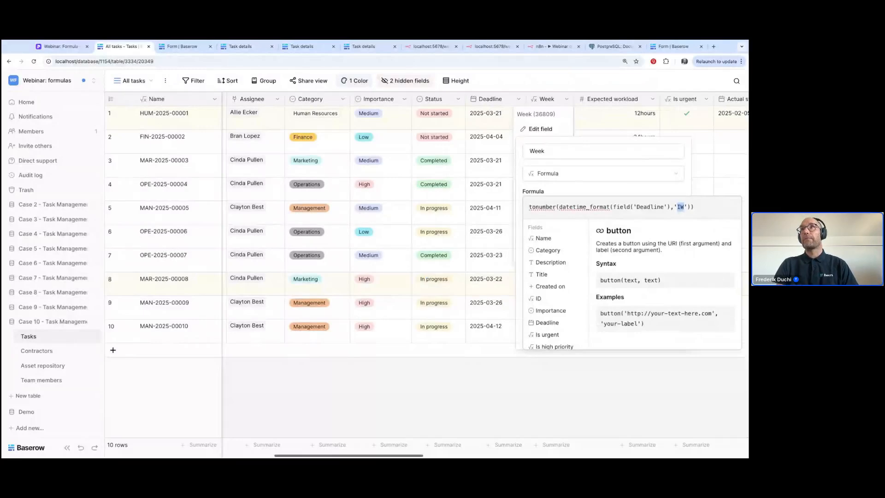
pyautogui.click(569, 387)
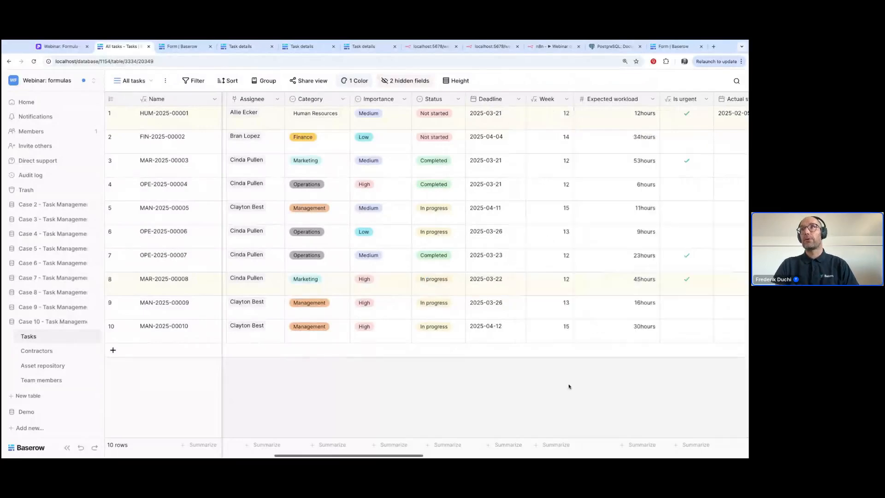
# - Start a new field of type Formula directly after the Week field in the Tasks table
pyautogui.click(567, 98)
pyautogui.click(544, 160)
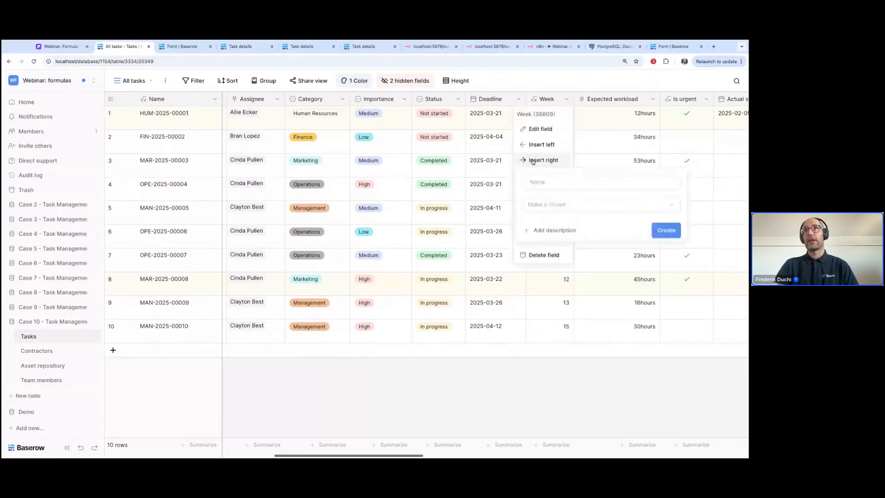
pyautogui.click(547, 203)
pyautogui.write('form')
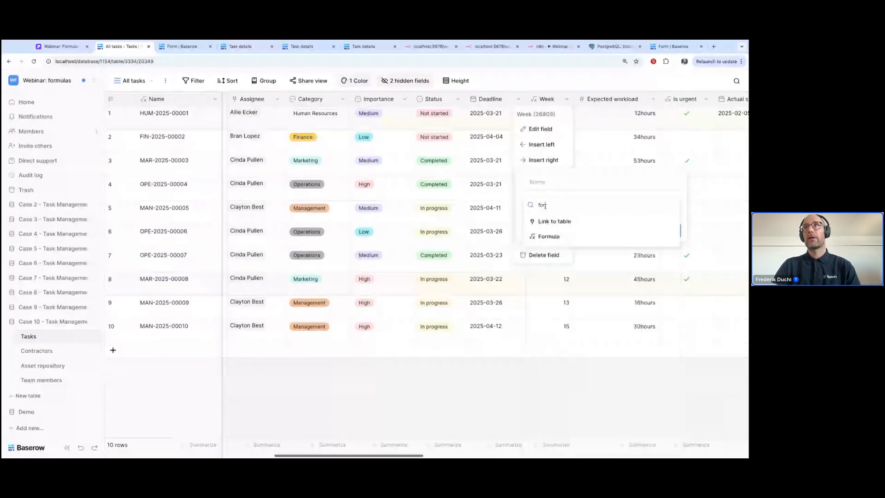
pyautogui.click(556, 237)
pyautogui.click(556, 237)
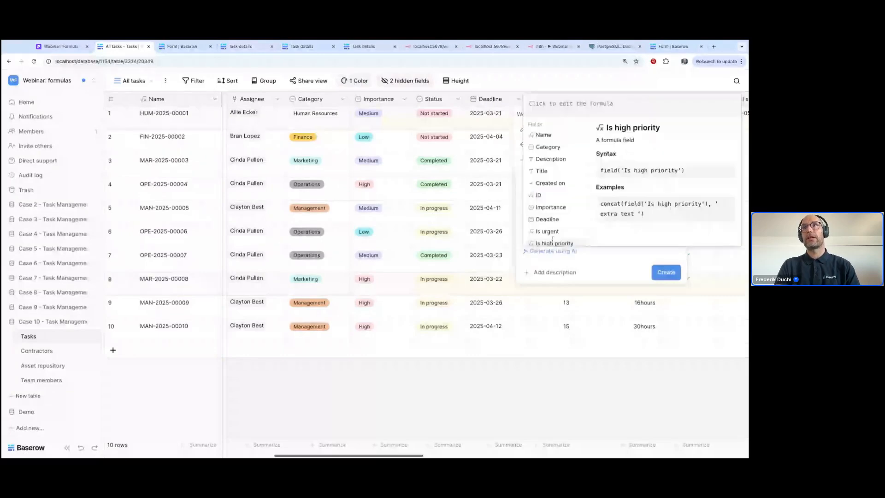
# - Enter the formula datetime_format(field('Deadline'),'Day') and create the field
pyautogui.write('datetime')
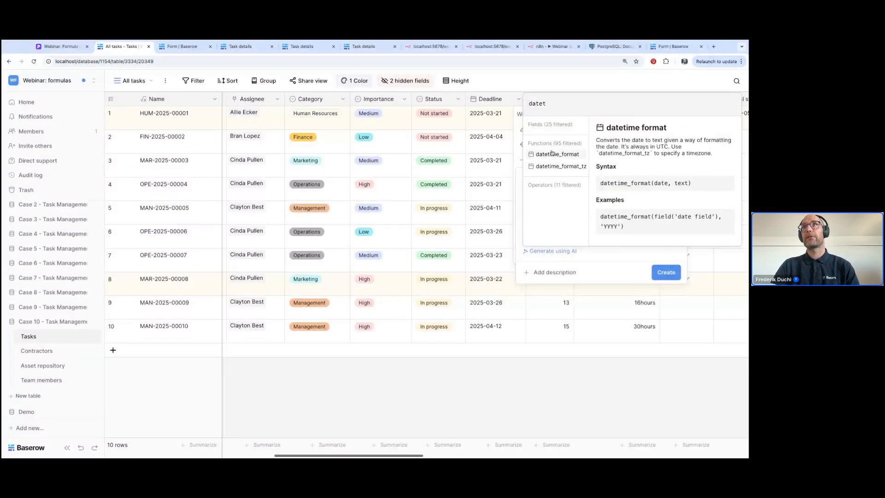
pyautogui.click(556, 158)
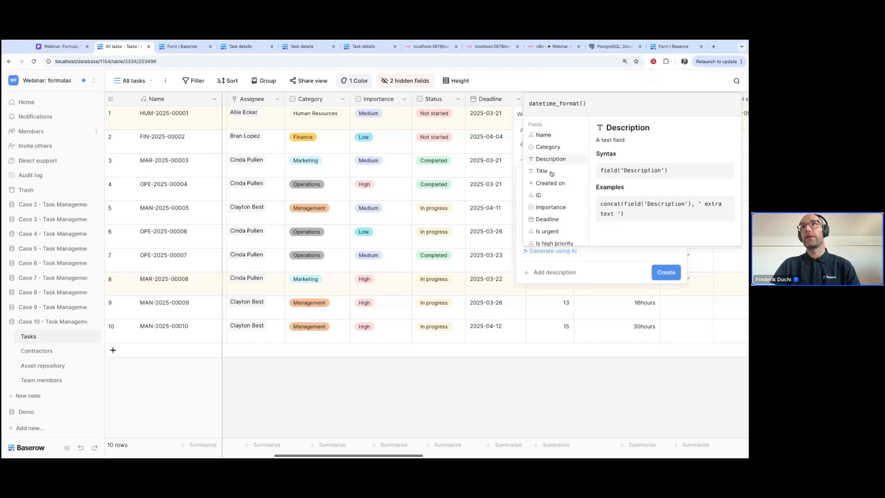
pyautogui.click(556, 221)
pyautogui.write(",'Day")
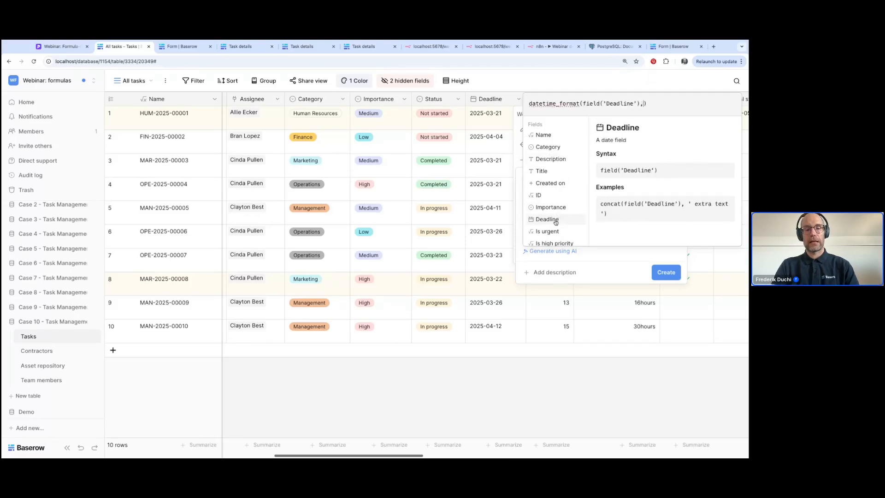
pyautogui.write("'")
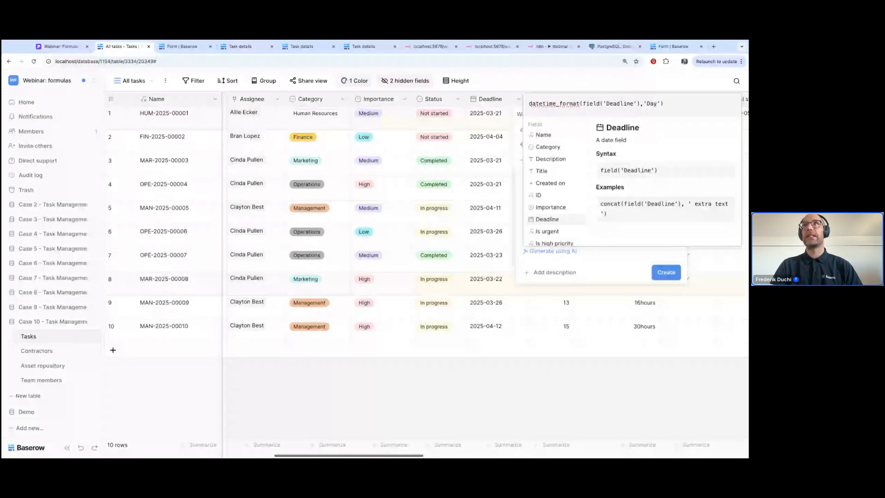
pyautogui.click(631, 264)
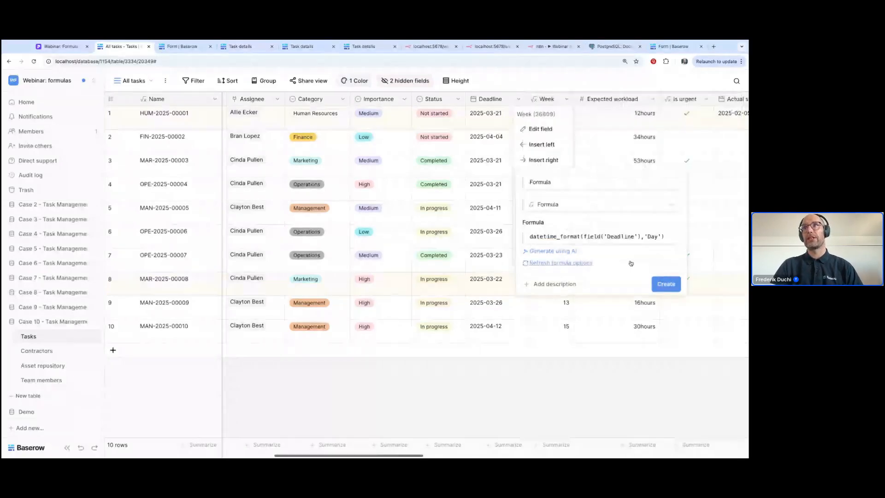
pyautogui.click(666, 284)
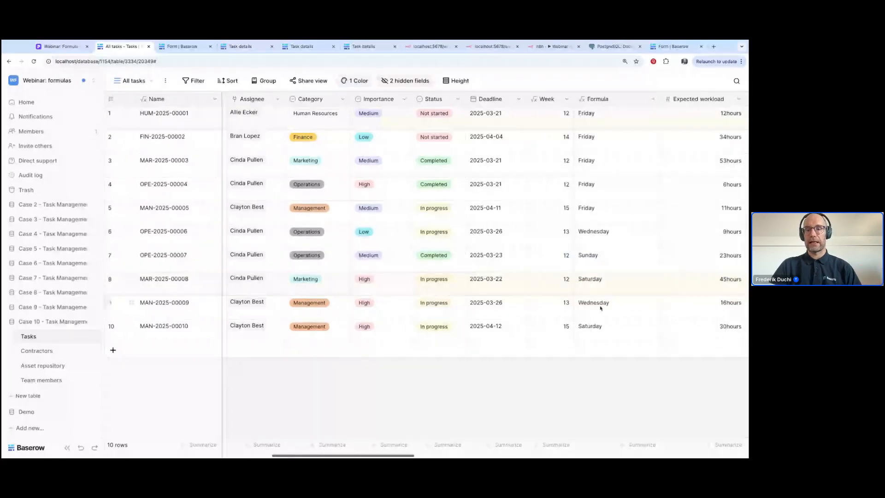
# - Change the format argument in the Tasks table's new Formula field to 'Month' and save the field
pyautogui.click(652, 99)
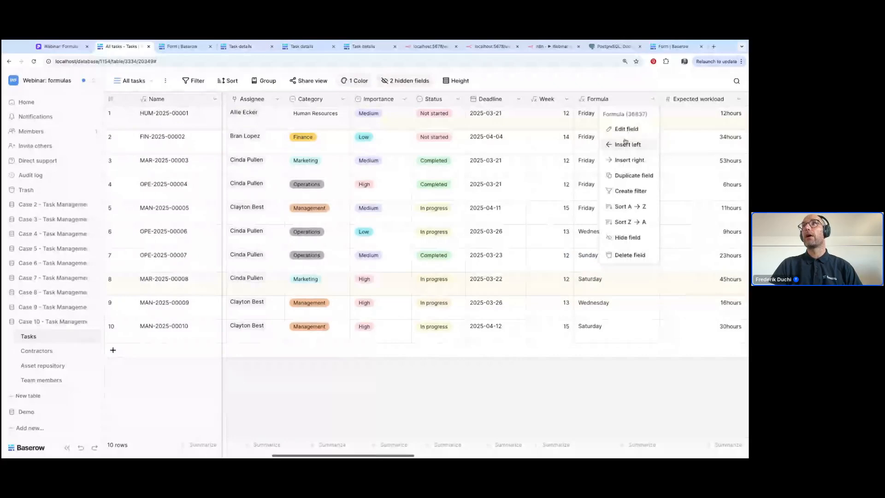
pyautogui.click(628, 130)
pyautogui.click(622, 205)
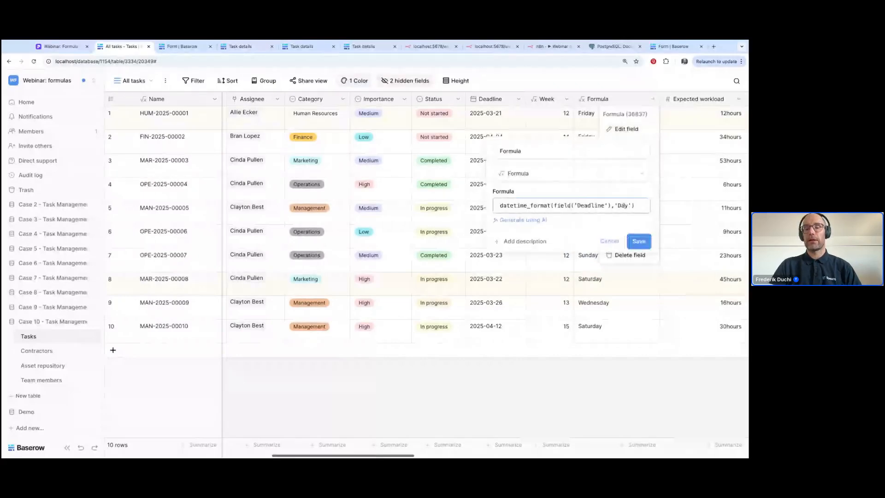
pyautogui.doubleClick(623, 205)
pyautogui.write('Month')
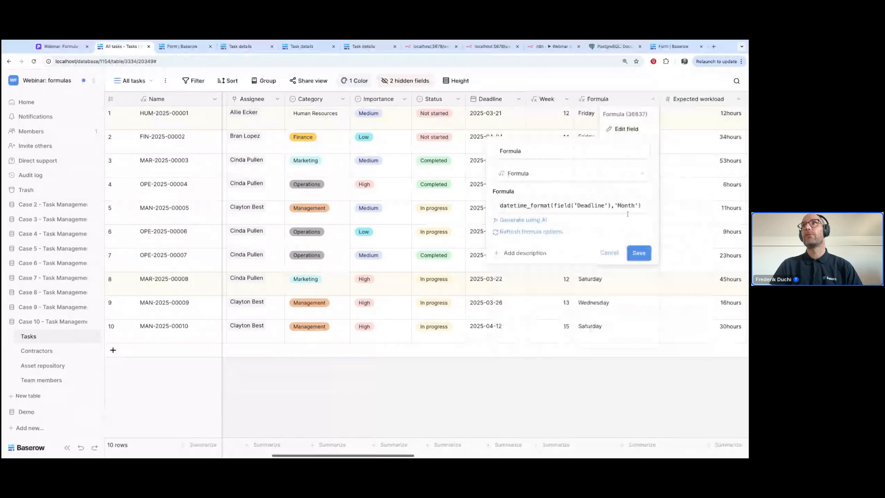
pyautogui.click(638, 253)
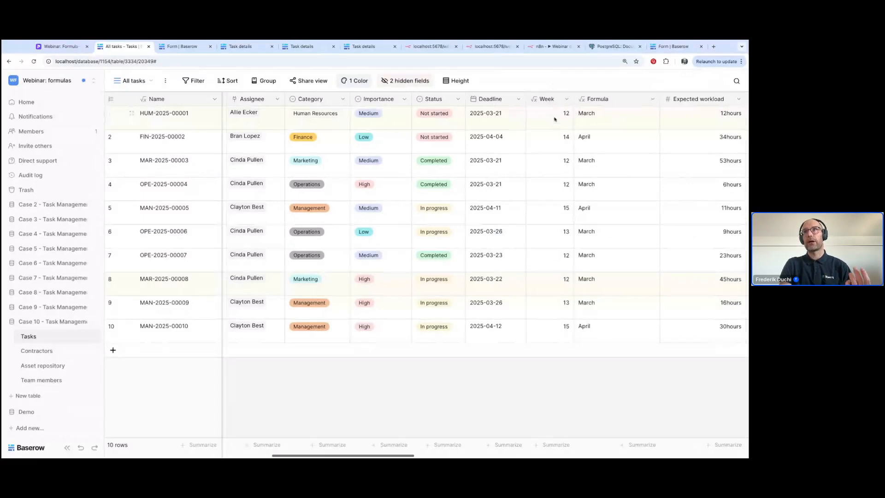
# - Delete the Formula field after Week in the Tasks table and open the Team members table of Case 10
pyautogui.click(653, 99)
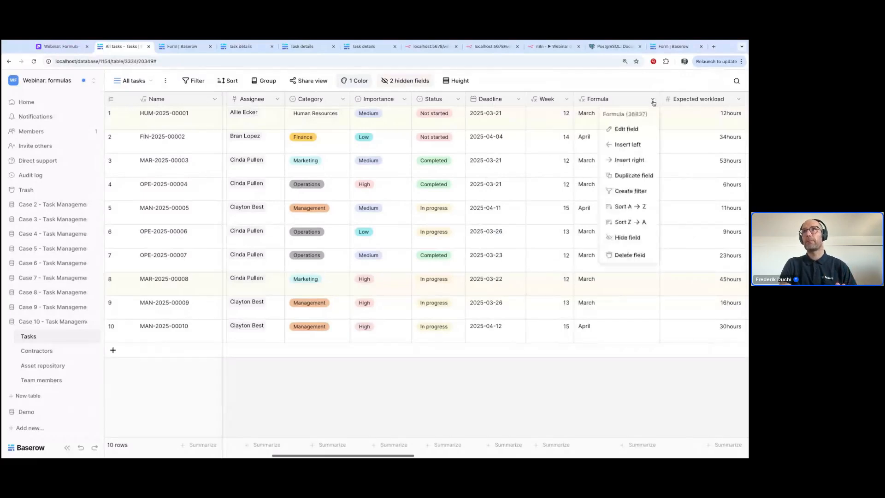
pyautogui.click(639, 255)
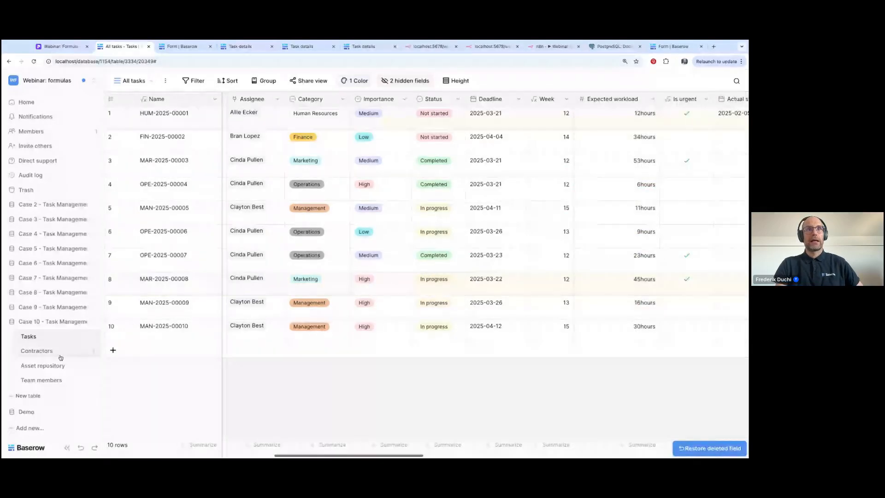
pyautogui.click(45, 384)
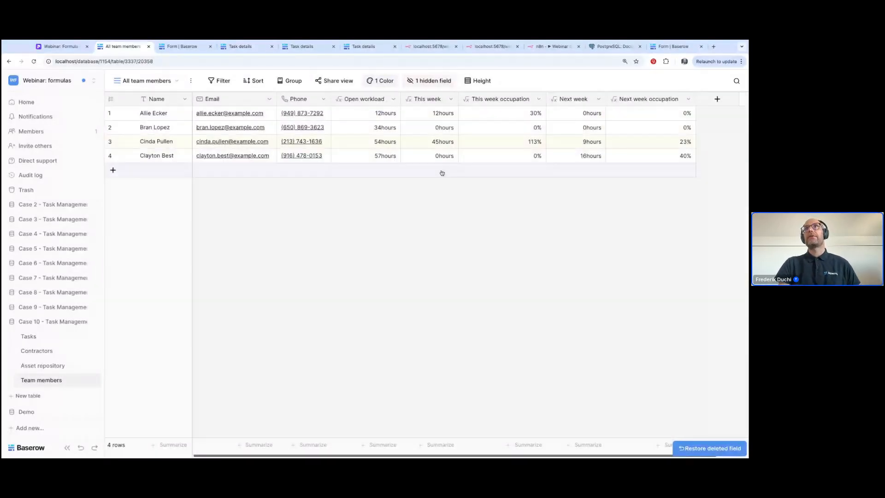
# - Examine the This week field's formula, especially its status and current-week filter conditions, and close the settings without changes
pyautogui.click(389, 113)
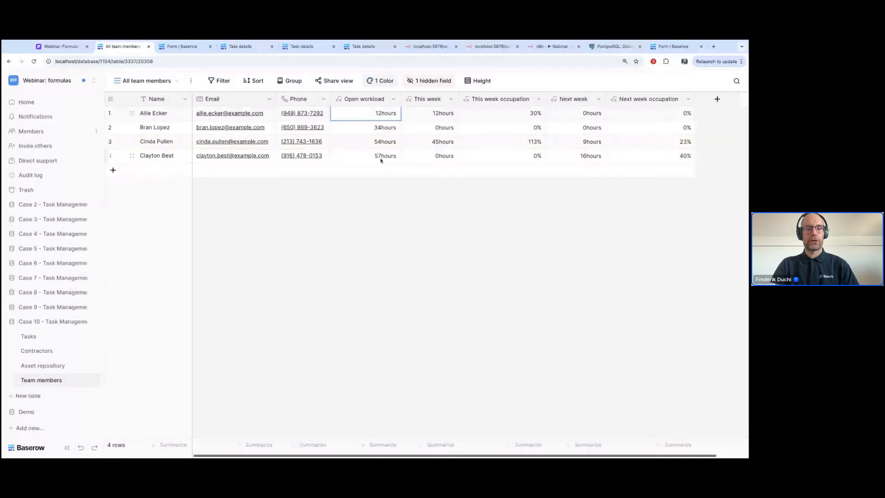
pyautogui.hotkey('ctrl', '+')
pyautogui.hotkey('ctrl', '+')
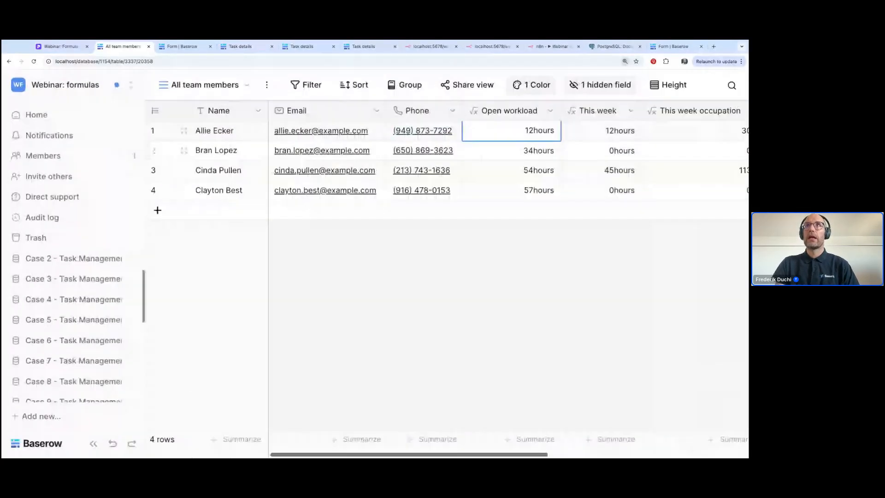
pyautogui.click(631, 111)
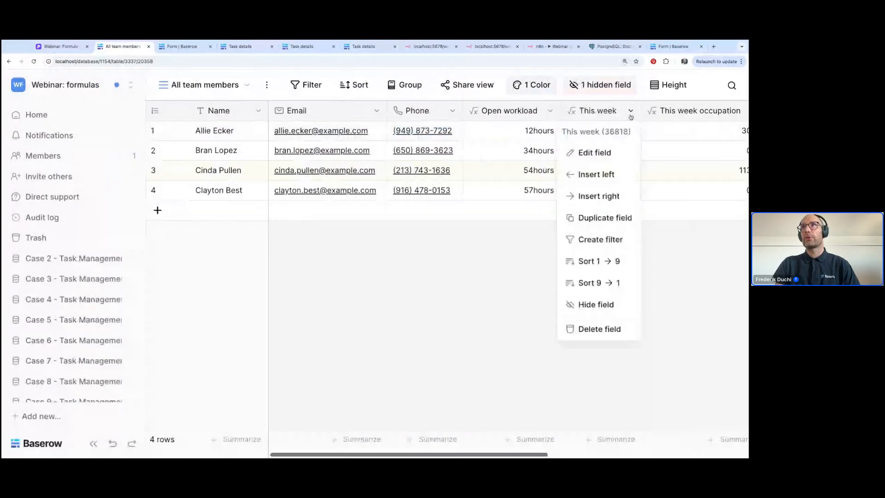
pyautogui.click(609, 152)
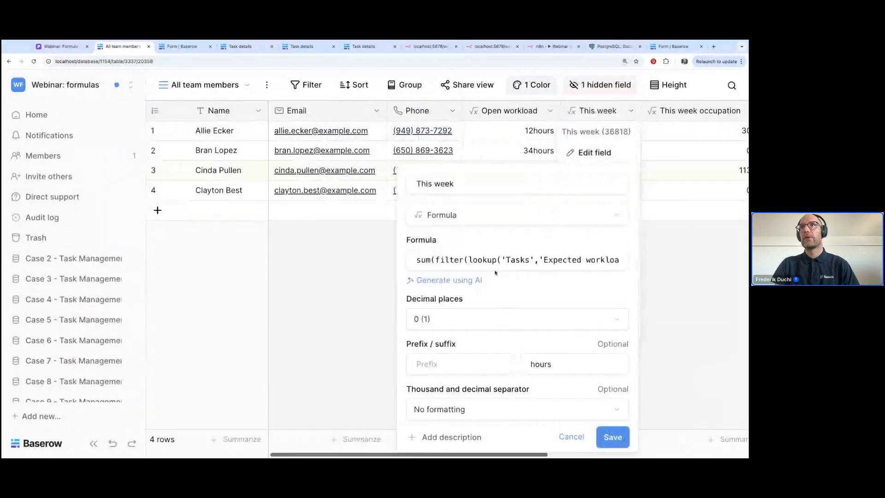
pyautogui.click(462, 260)
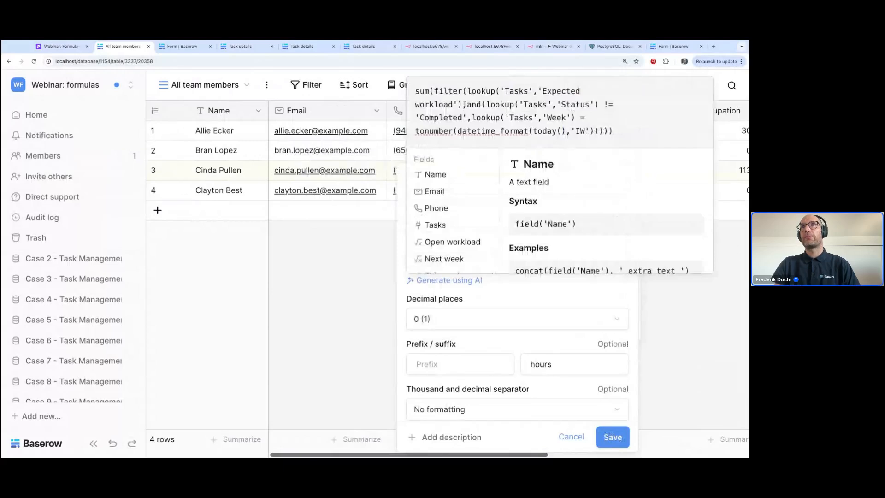
pyautogui.moveTo(467, 104); pyautogui.dragTo(571, 131)
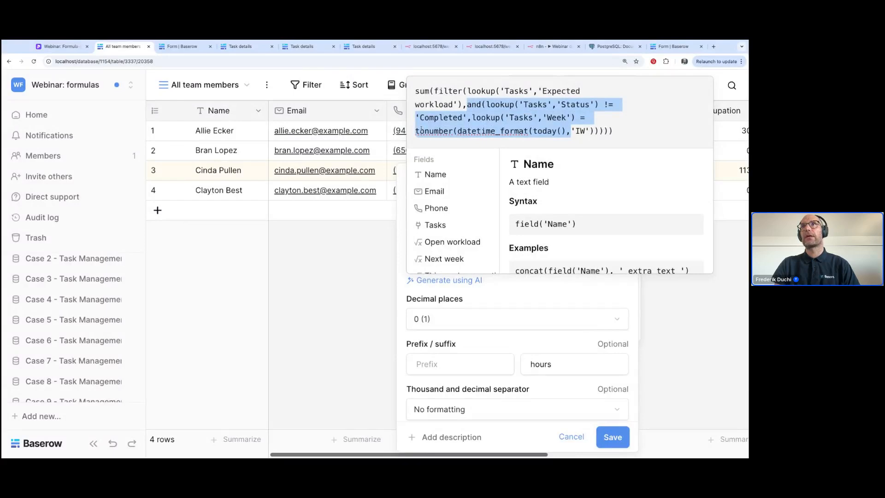
pyautogui.click(420, 131)
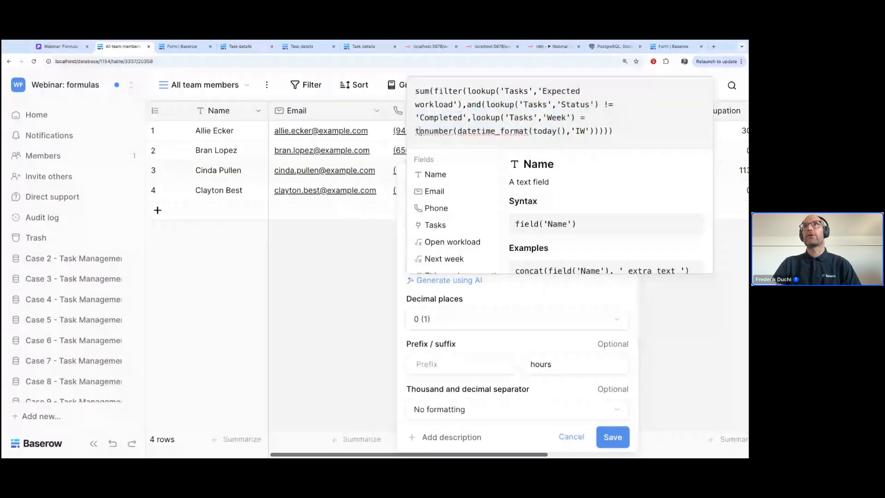
pyautogui.moveTo(415, 131); pyautogui.dragTo(594, 131)
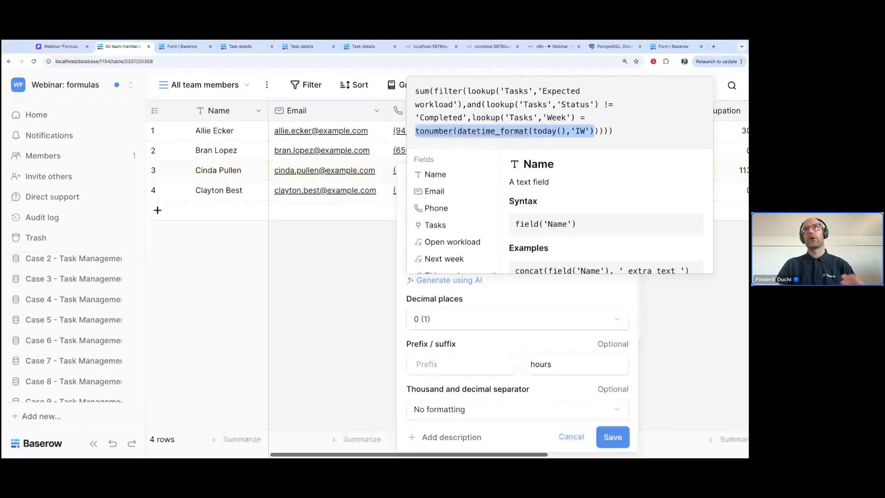
pyautogui.click(380, 260)
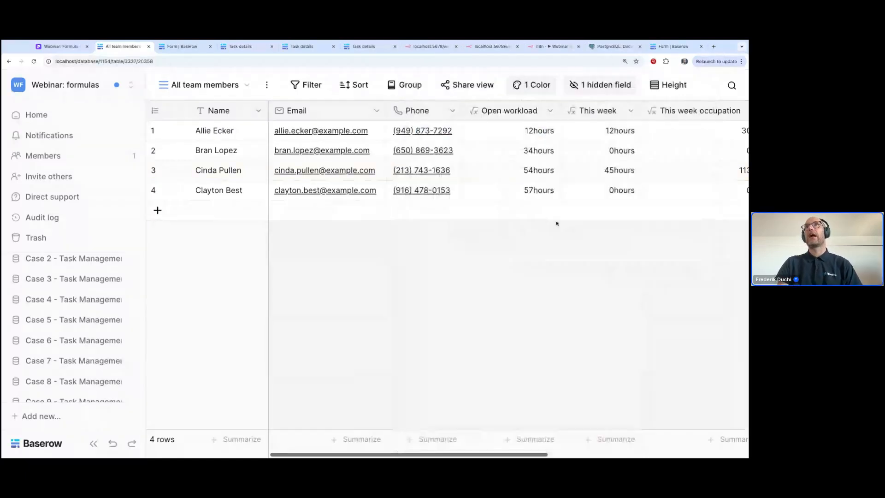
# - Review the This week occupation values and the background color conditions that highlight overloaded team members
pyautogui.hscroll(1, 562, 184)
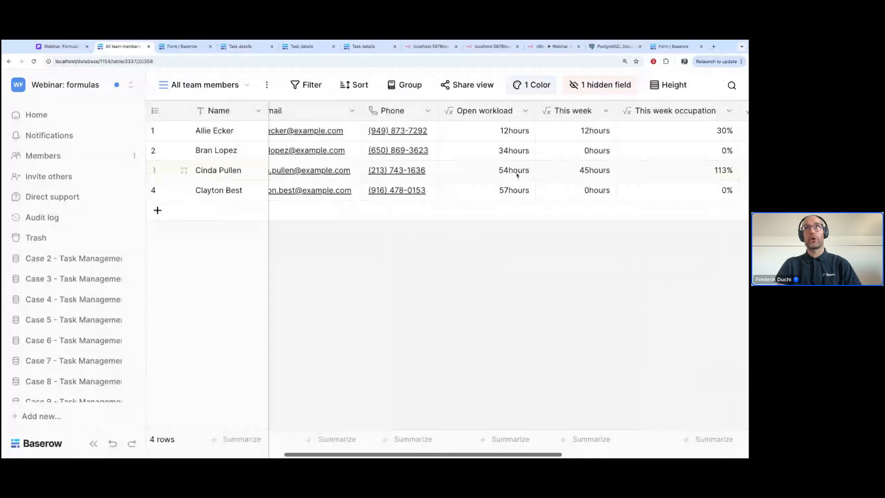
pyautogui.hscroll(5, 576, 177)
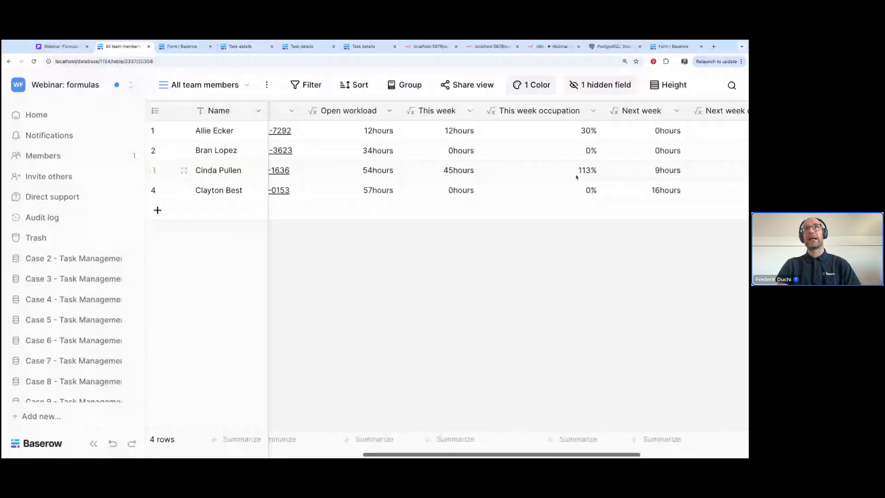
pyautogui.hscroll(1, 577, 177)
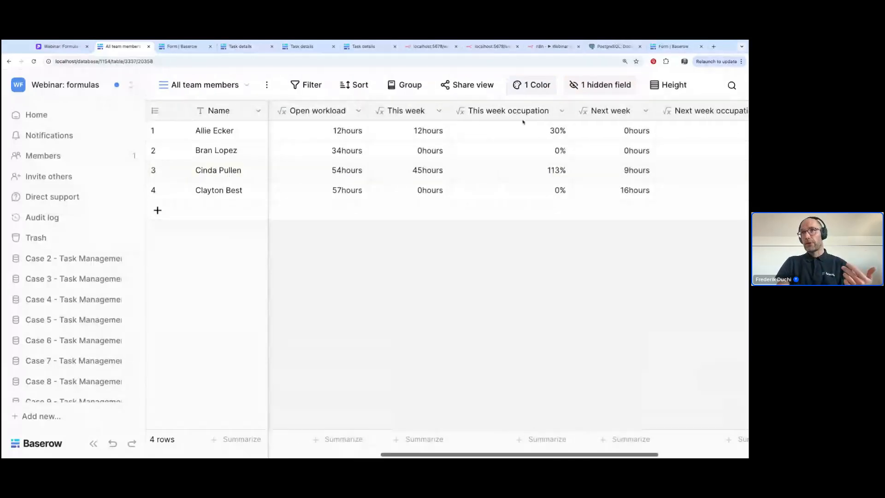
pyautogui.click(531, 85)
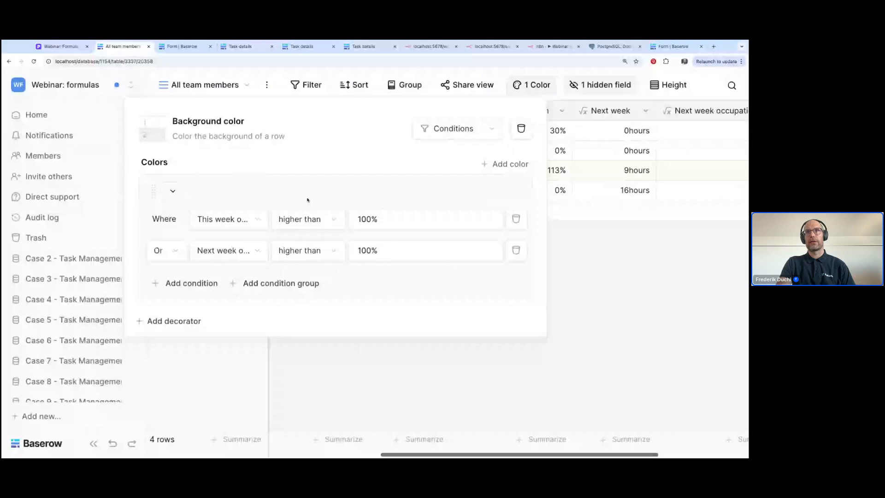
pyautogui.click(607, 323)
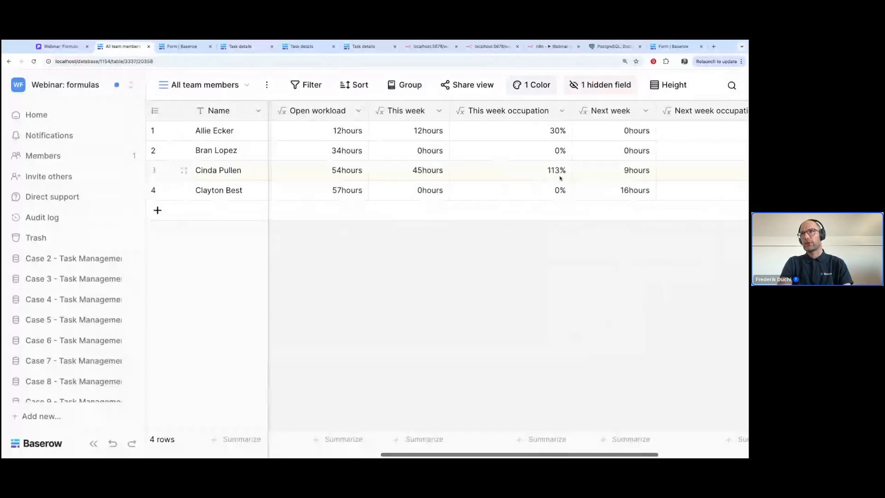
# - Check the Next week occupation field, examine how the Next week formula targets the following week, and close the settings
pyautogui.hscroll(4, 560, 178)
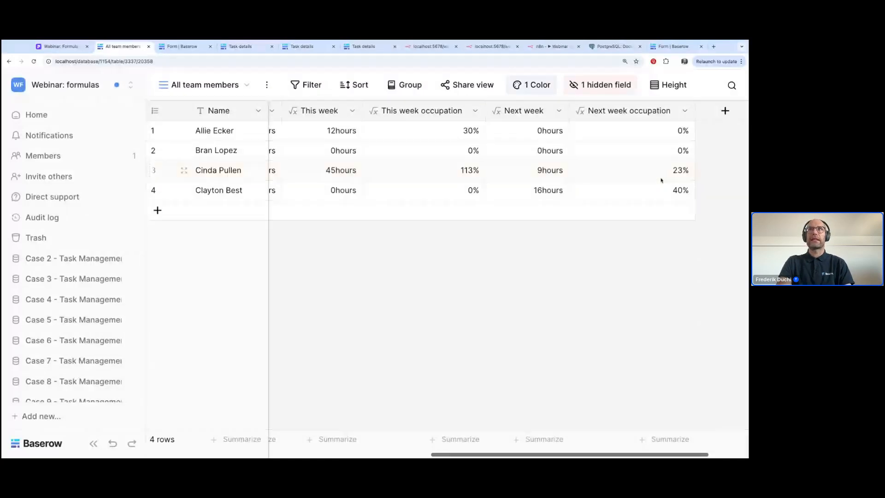
pyautogui.click(685, 111)
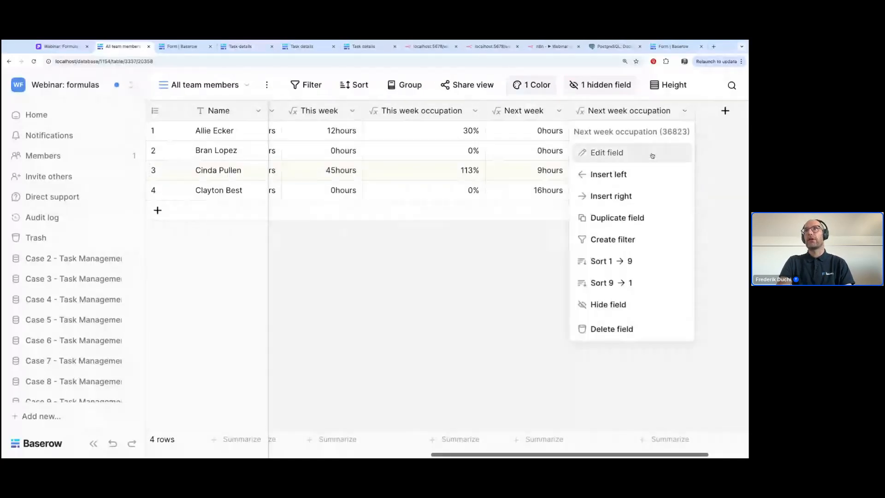
pyautogui.click(607, 152)
pyautogui.click(708, 247)
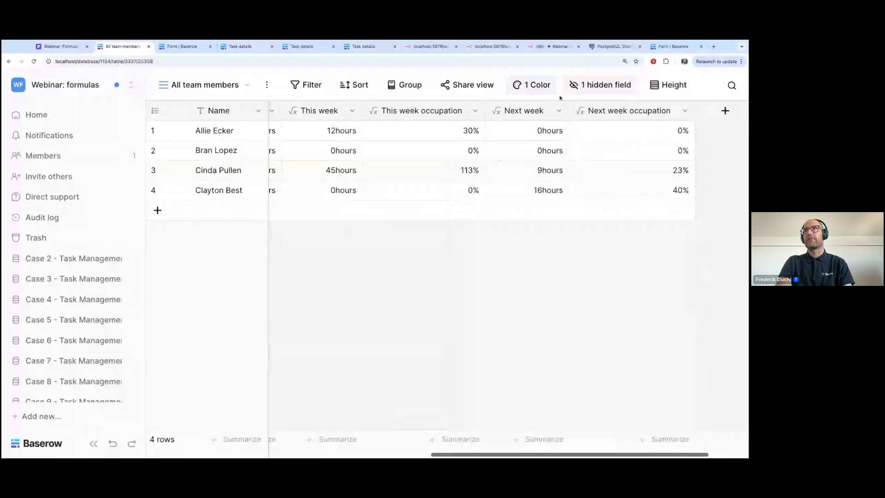
pyautogui.click(559, 111)
pyautogui.click(546, 151)
pyautogui.click(557, 259)
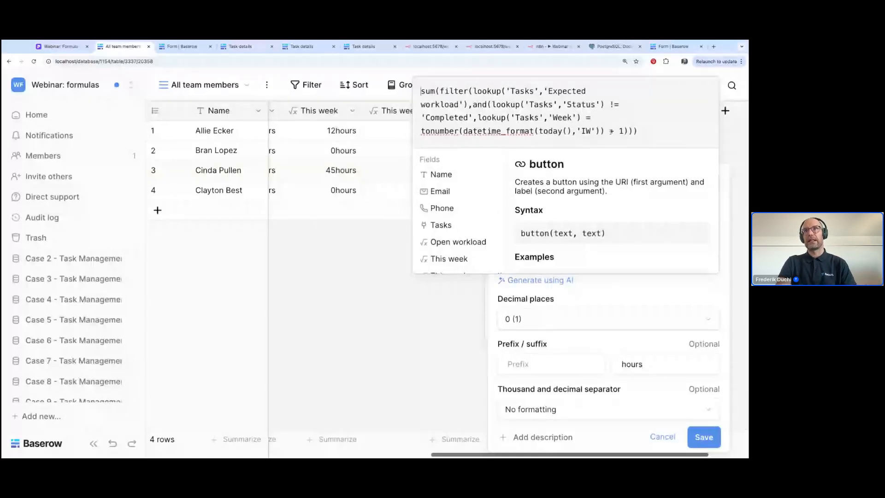
pyautogui.click(389, 284)
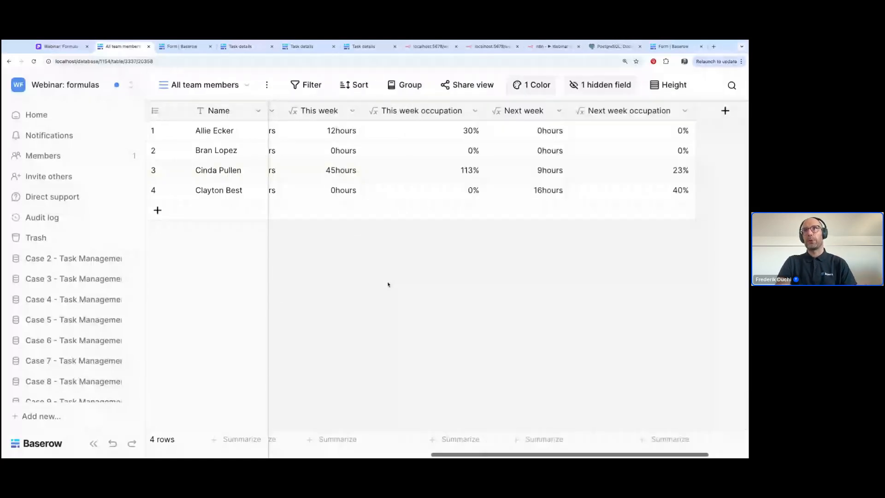
# - Examine the rounding formula and the suffix of the This week occupation field, and close the settings without changes
pyautogui.click(475, 111)
pyautogui.click(451, 153)
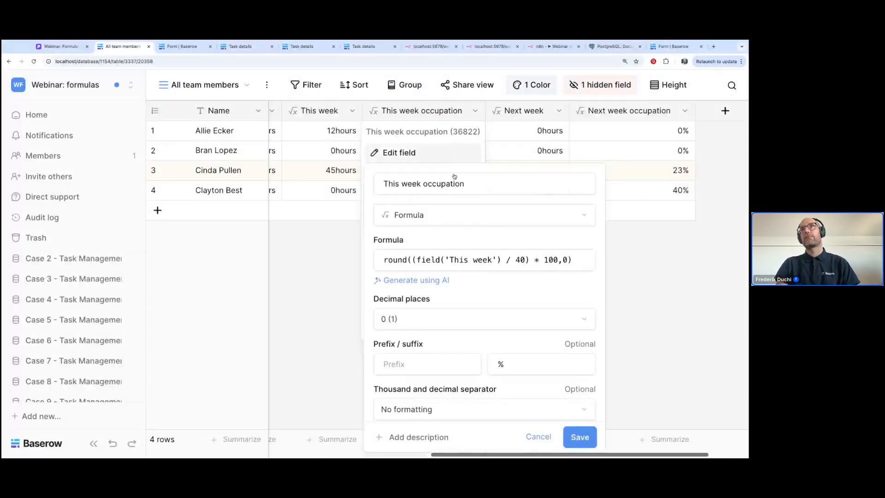
pyautogui.click(527, 260)
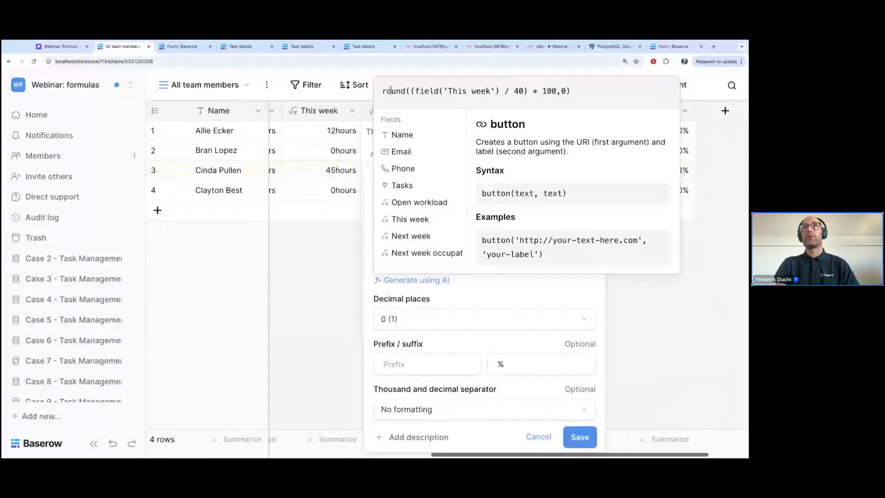
pyautogui.doubleClick(390, 91)
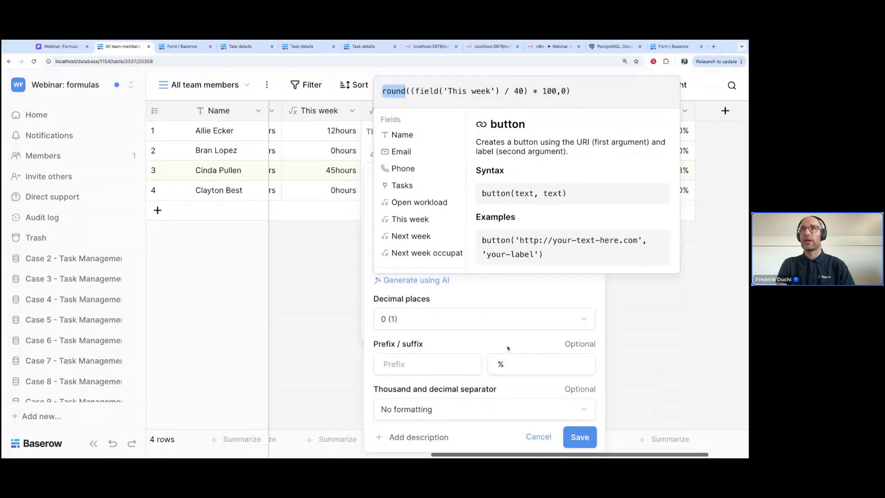
pyautogui.click(509, 362)
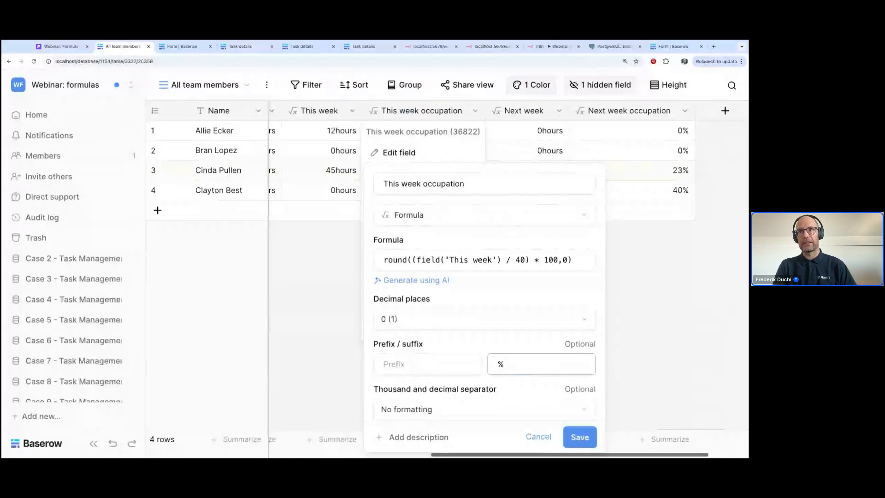
pyautogui.click(668, 377)
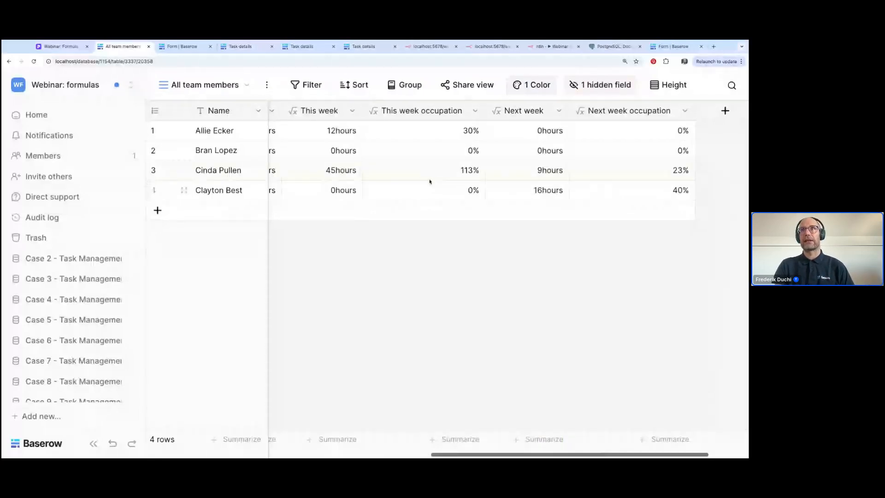
# - Switch to the webinar presentation, advance to the Q&A slide, and return to the Team members table in Baserow
pyautogui.click(59, 50)
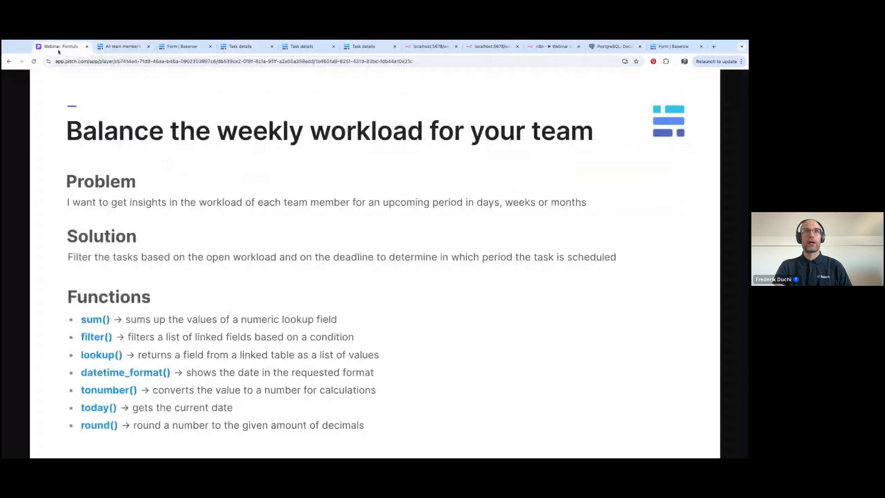
pyautogui.click(155, 299)
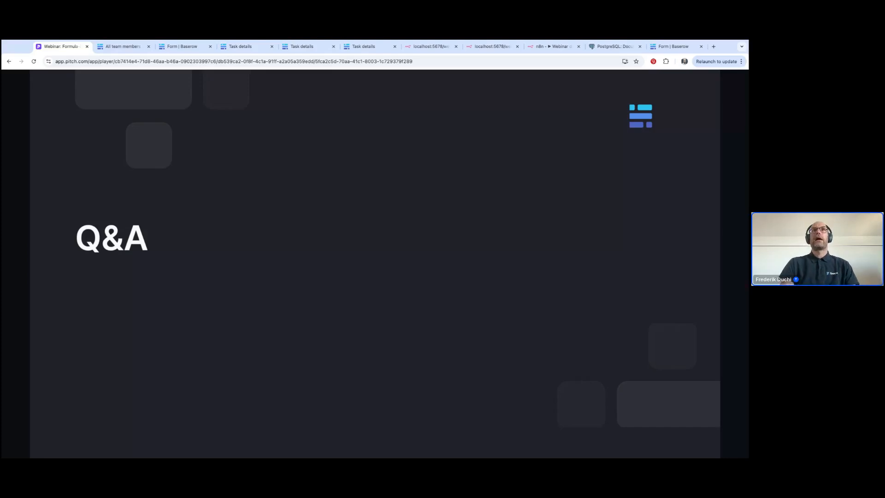
pyautogui.click(120, 46)
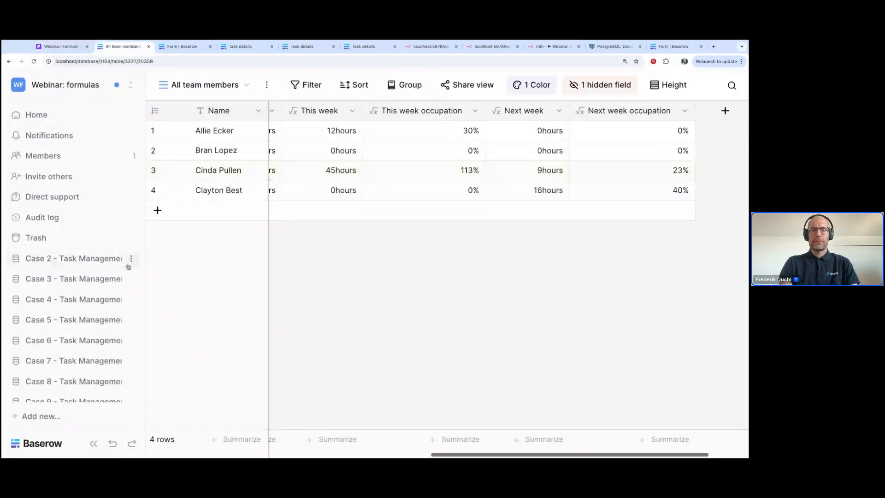
pyautogui.hotkey('ctrl', '-')
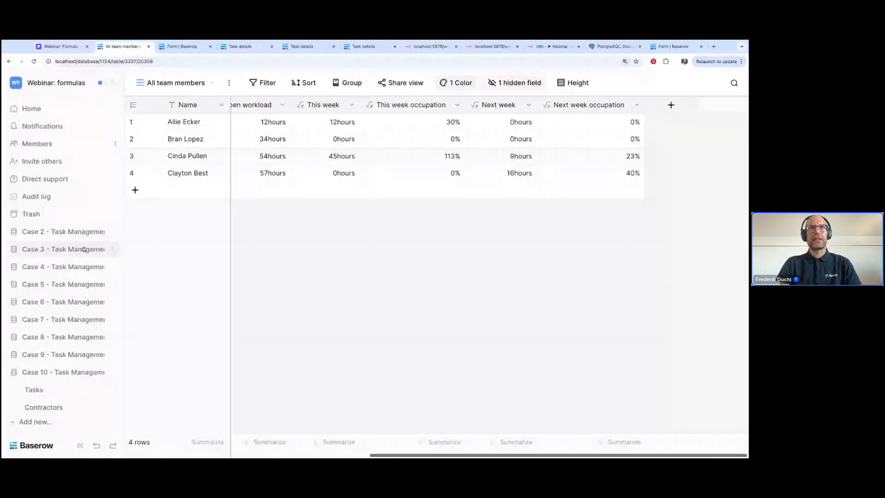
# - Open the Tasks table of the Case 6 database and bring up its webhook settings
pyautogui.scroll(2, 83, 249)
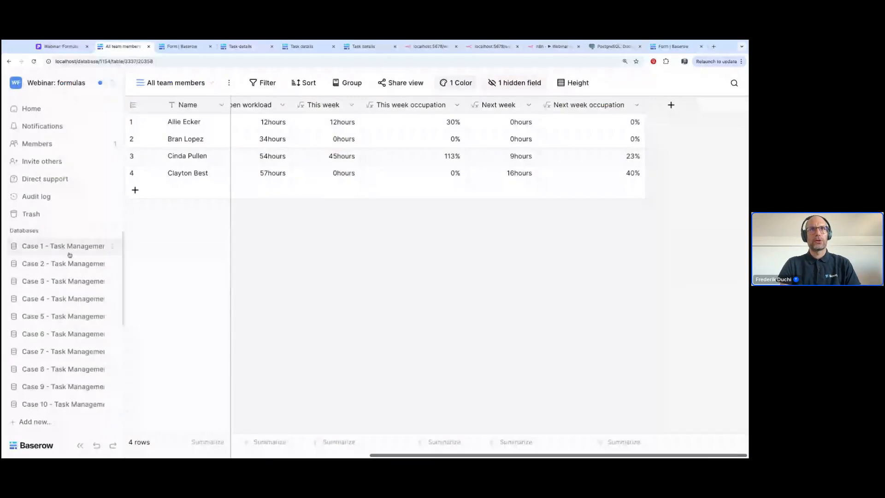
pyautogui.click(66, 334)
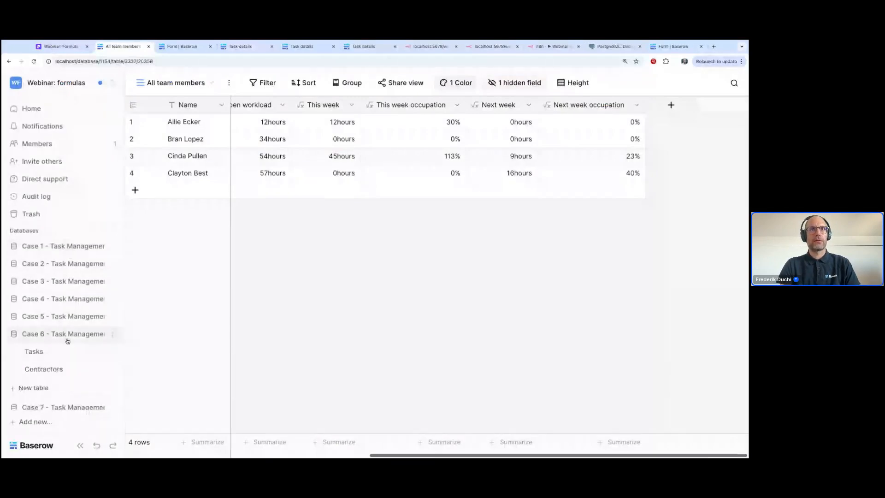
pyautogui.click(112, 334)
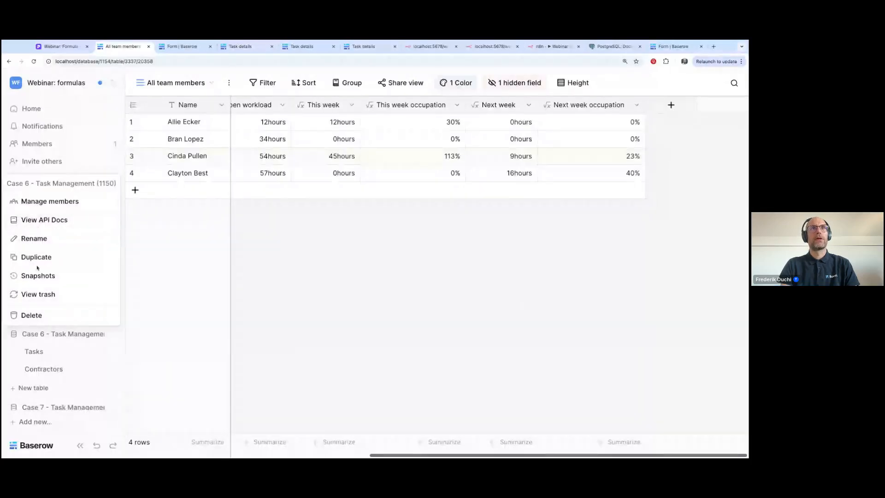
pyautogui.click(71, 354)
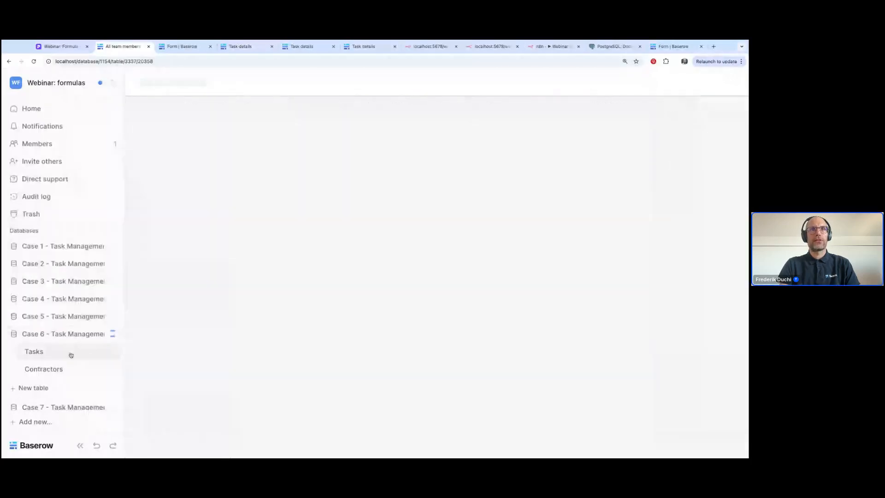
pyautogui.click(112, 351)
pyautogui.click(67, 278)
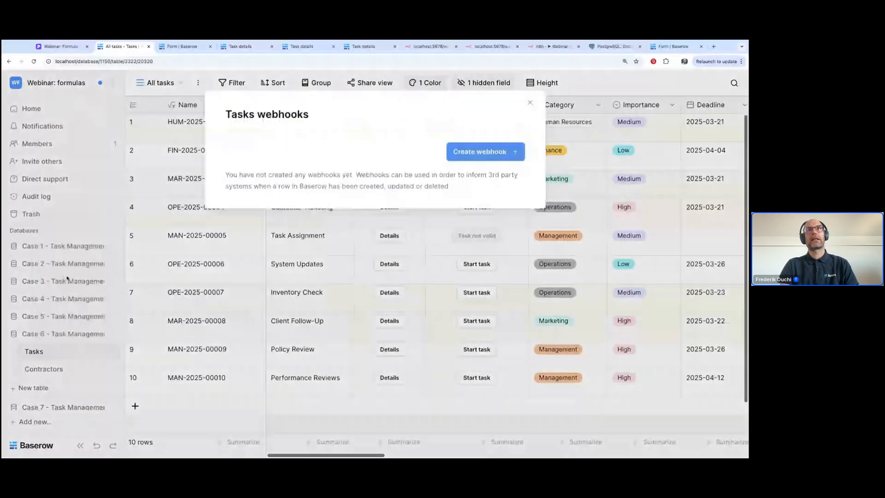
# - Start a new webhook for the Tasks table that uses individually selected events, with Rows are updated enabled
pyautogui.click(486, 152)
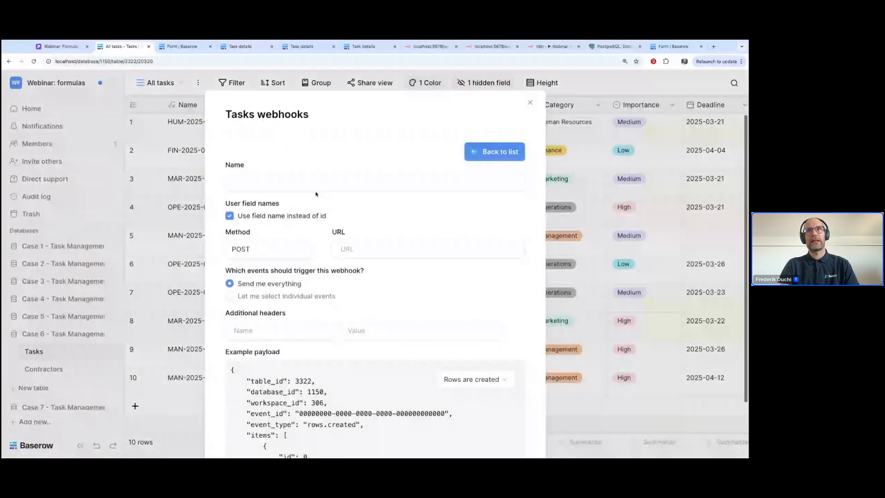
pyautogui.click(258, 296)
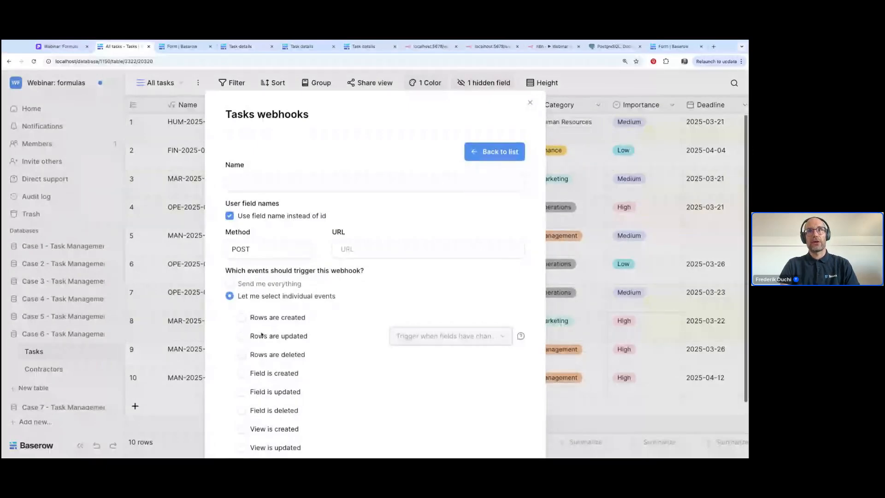
pyautogui.click(242, 336)
# - Limit the Rows are updated trigger to the Is urgent and Is high priority fields, and close the webhook settings without saving
pyautogui.click(463, 336)
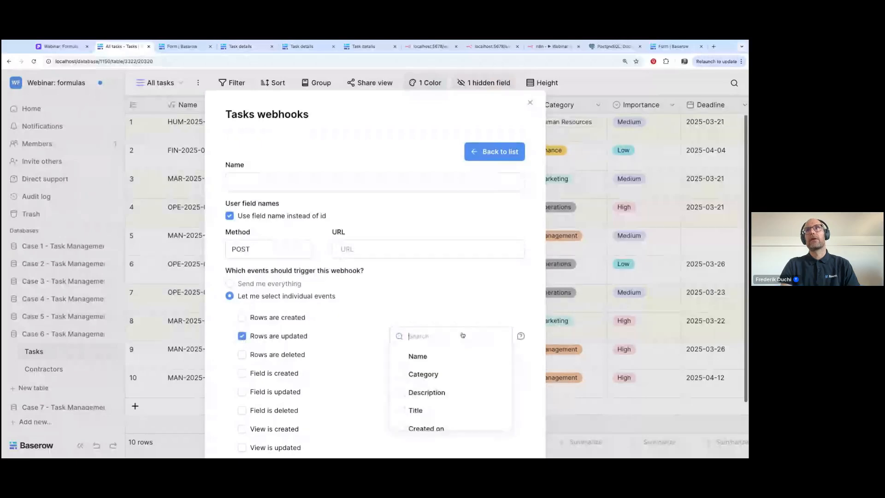
pyautogui.scroll(-4, 443, 386)
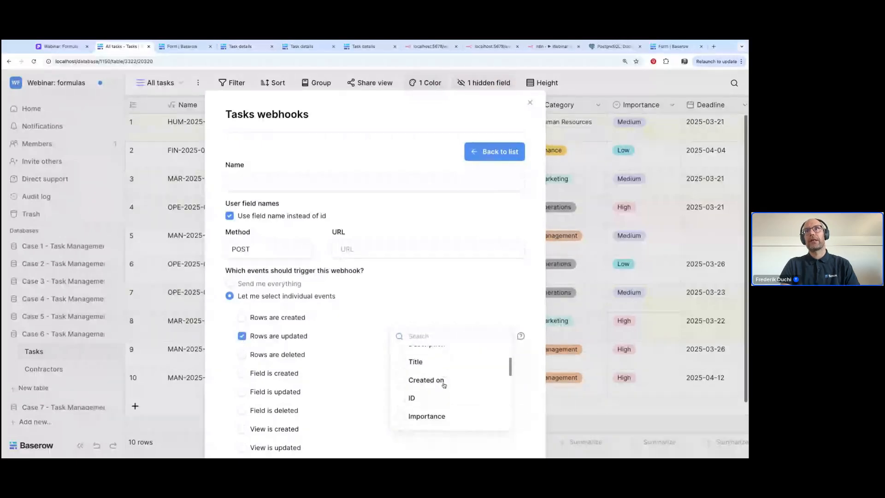
pyautogui.scroll(-2, 444, 386)
pyautogui.scroll(-1, 427, 371)
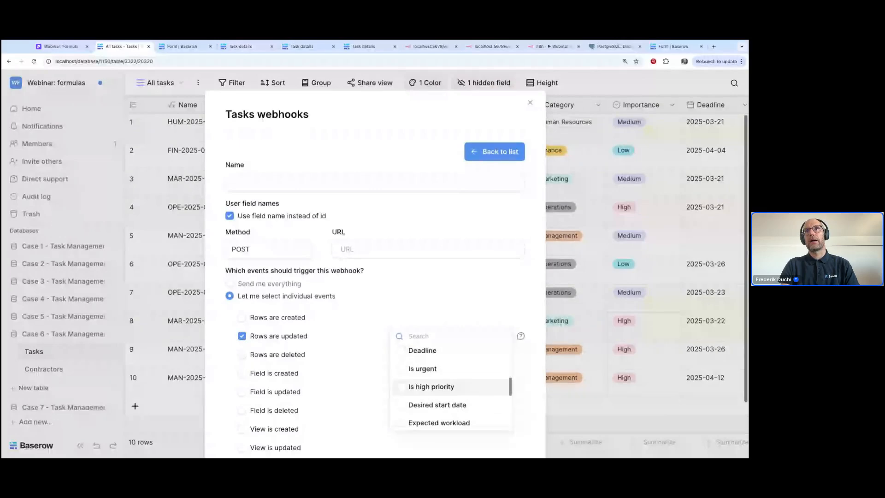
pyautogui.click(401, 369)
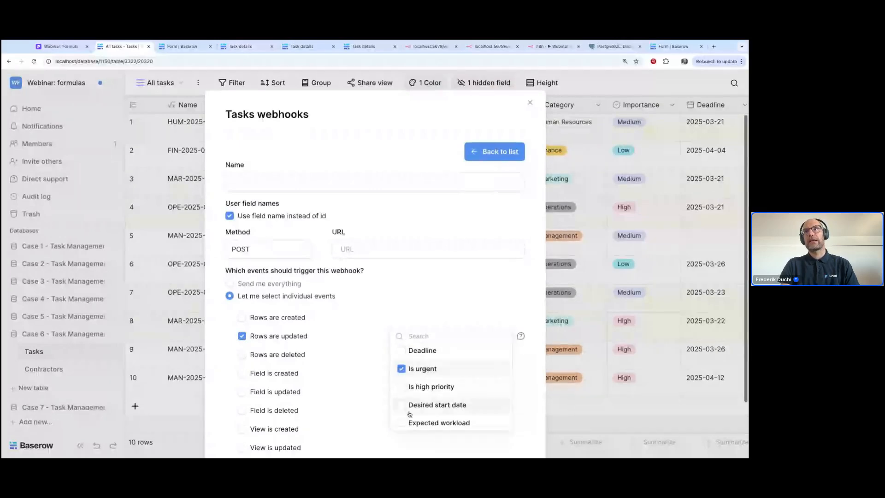
pyautogui.click(403, 387)
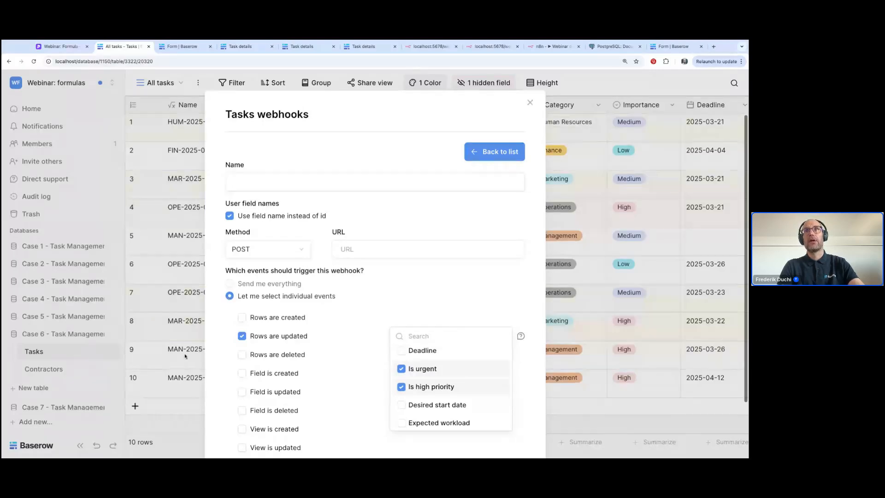
pyautogui.scroll(-2, 275, 272)
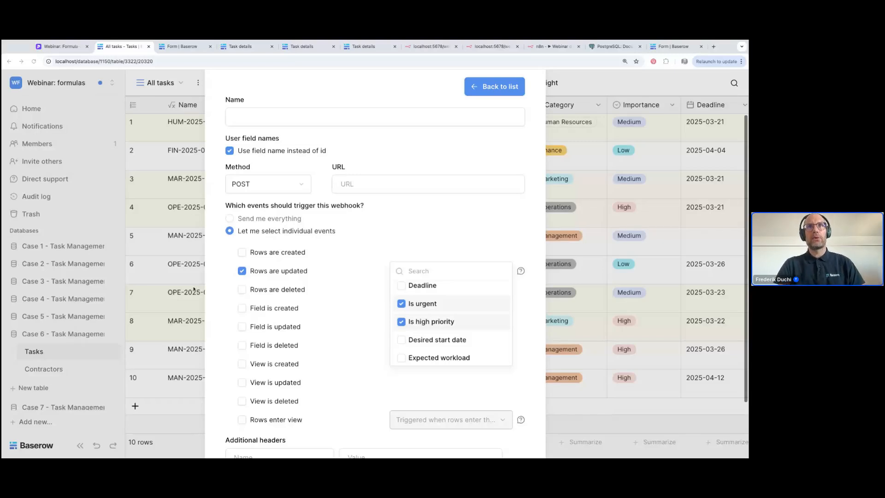
pyautogui.click(173, 283)
pyautogui.click(173, 283)
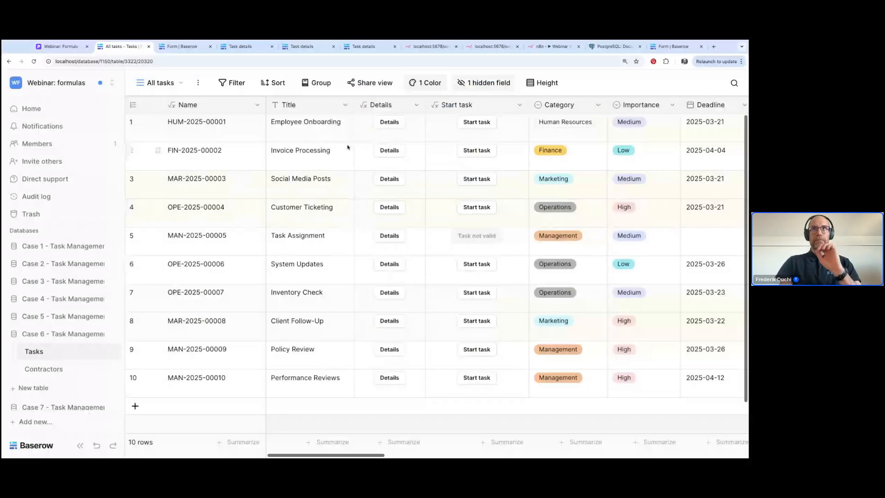
# - Insert a formula field directly after the Title field in the Tasks table, using the formula now()
pyautogui.click(345, 105)
pyautogui.click(318, 178)
pyautogui.click(328, 224)
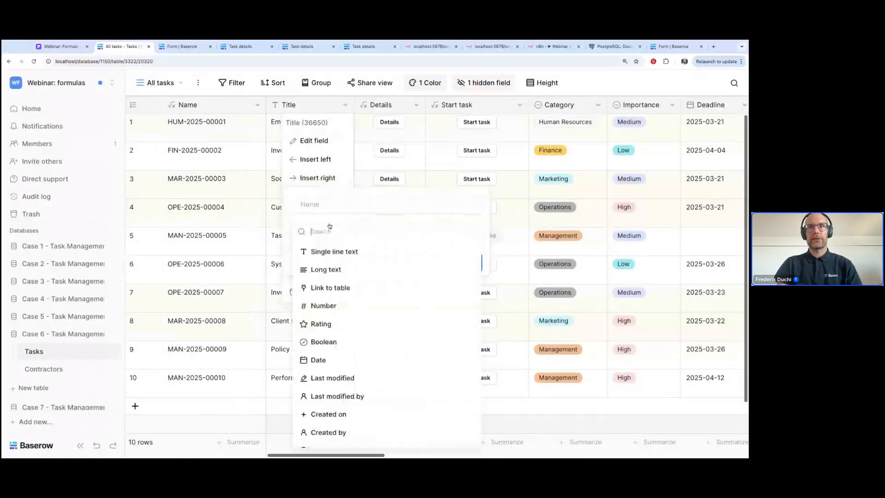
pyautogui.write('for')
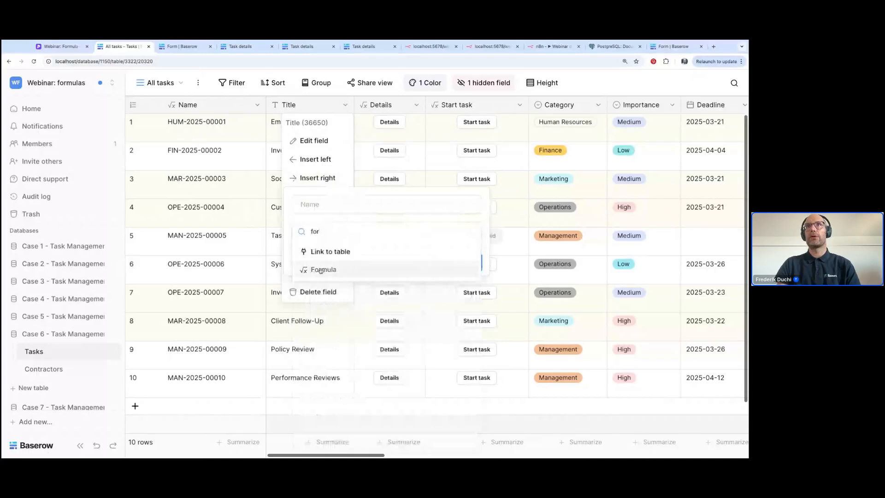
pyautogui.click(320, 270)
pyautogui.click(320, 270)
pyautogui.write('now()')
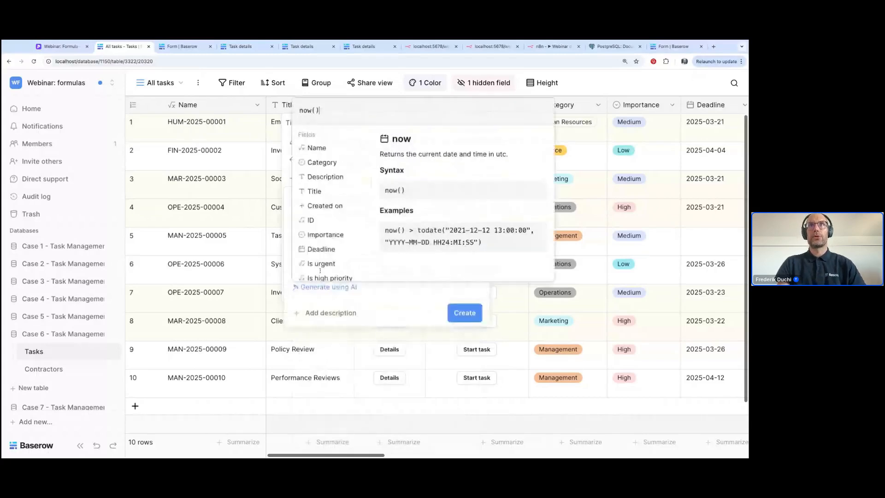
pyautogui.press('Return')
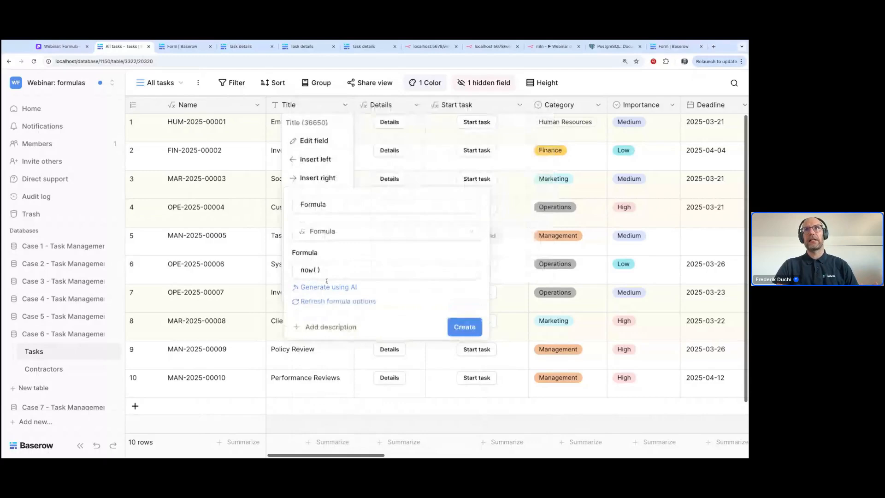
pyautogui.click(463, 327)
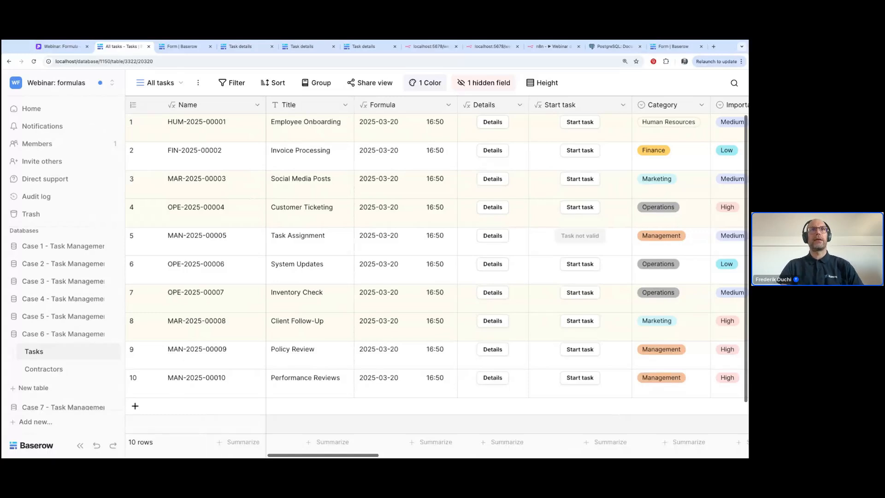
# - Open the Contractors table of the Case 4 database and bring its VAT Number and Formula fields into view
pyautogui.click(62, 298)
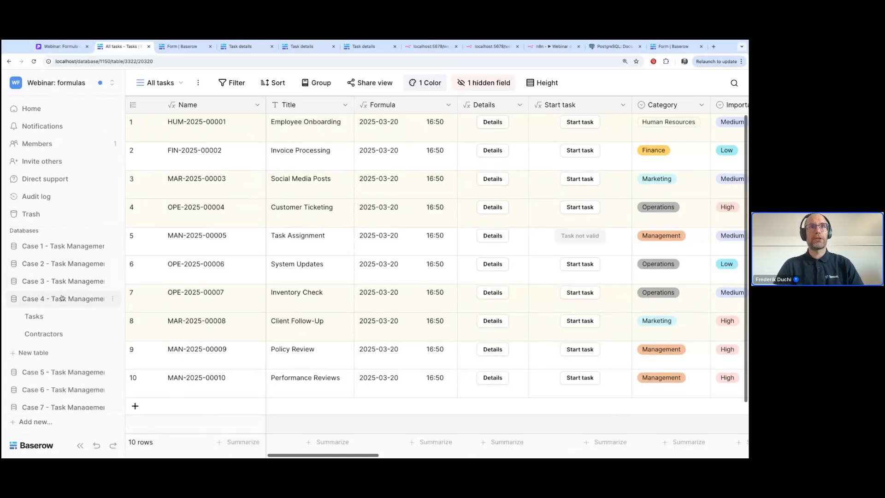
pyautogui.click(43, 334)
pyautogui.hscroll(2, 478, 191)
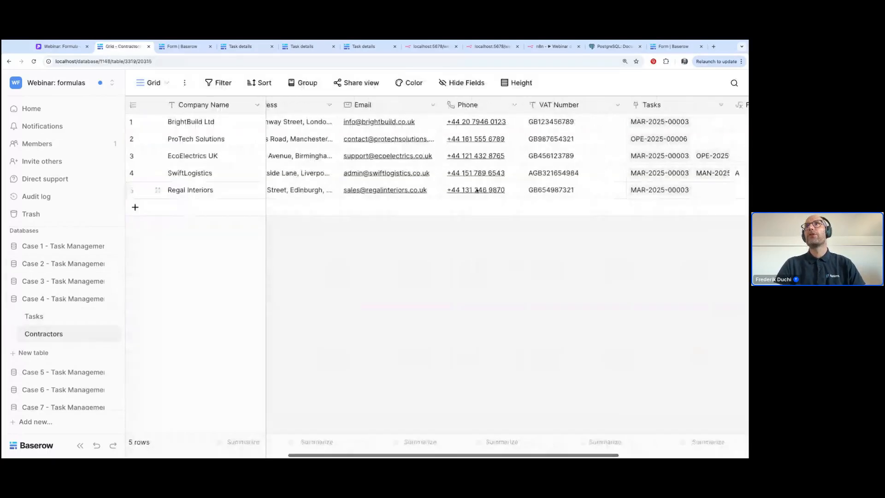
pyautogui.hscroll(5, 477, 191)
# - Edit the Contractors Formula field to replace GB in the regex_replace pattern with [A-Z]{2}, and save the field
pyautogui.click(636, 106)
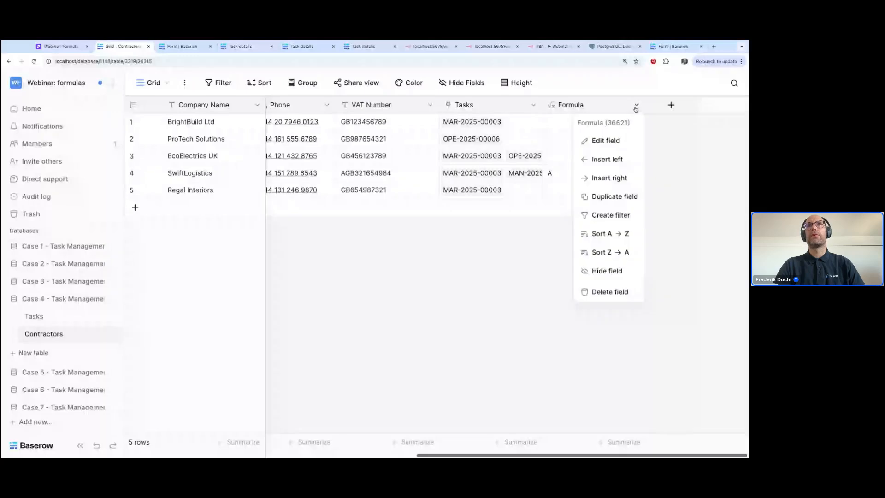
pyautogui.click(606, 141)
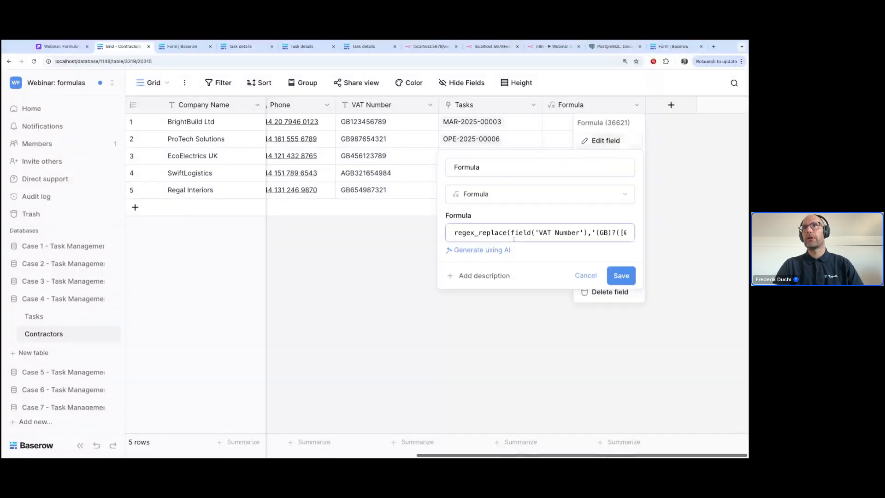
pyautogui.click(532, 236)
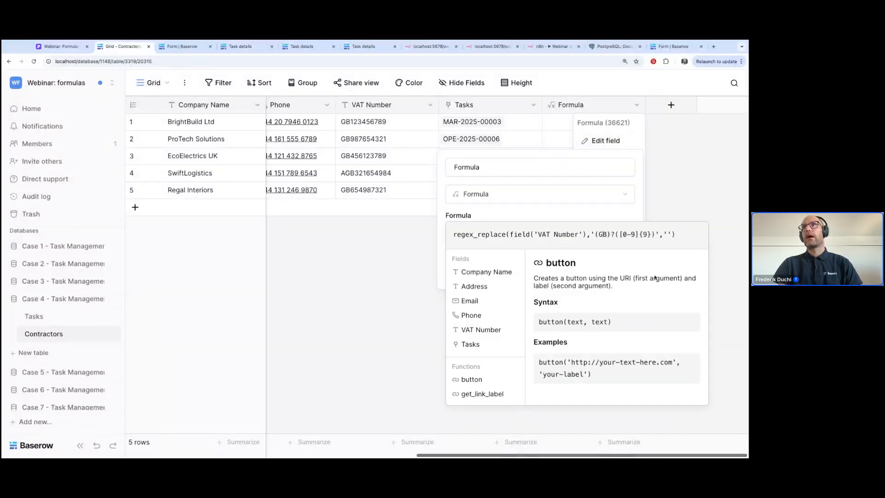
pyautogui.hotkey('shift', 'Right')
pyautogui.hotkey('shift', 'Right')
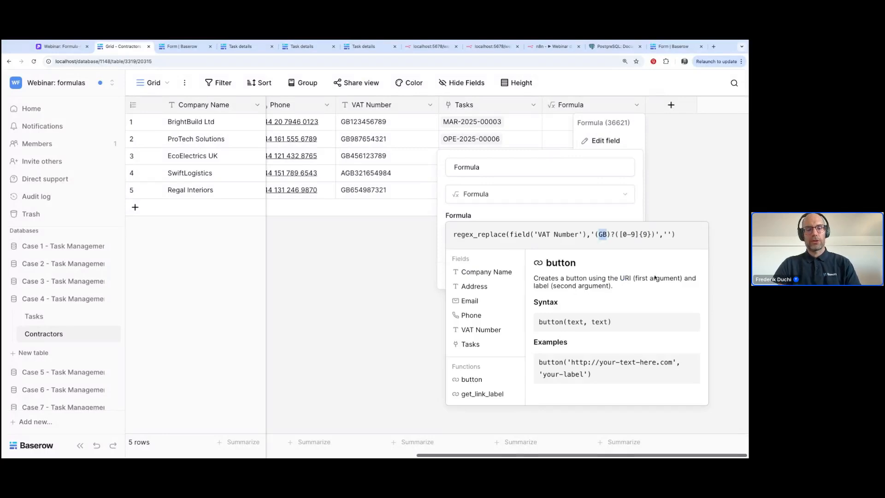
pyautogui.press('BackSpace')
pyautogui.write('[A-')
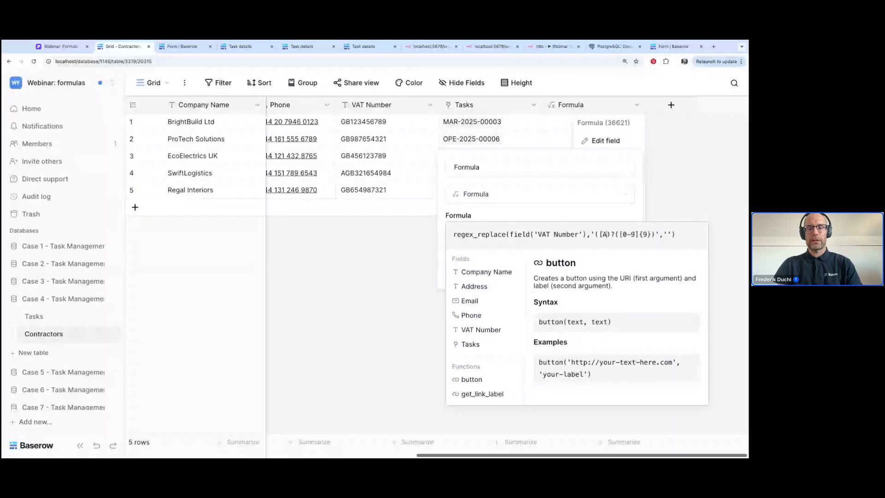
pyautogui.write('Z')
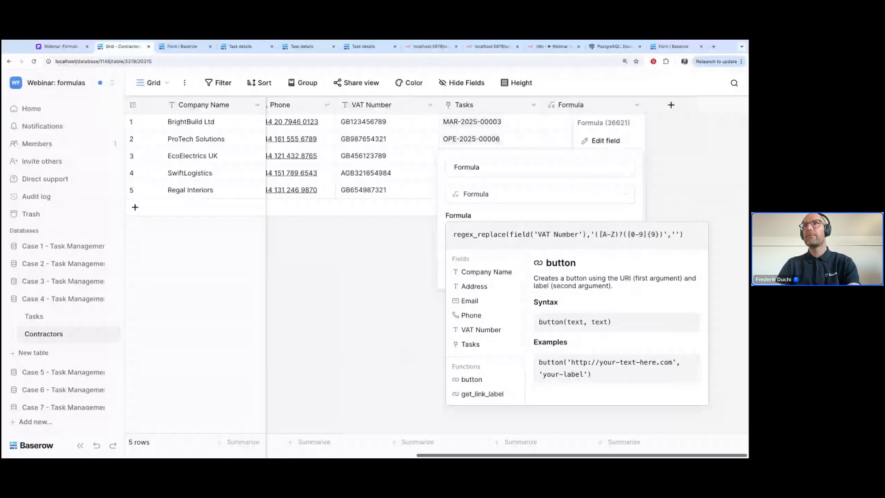
pyautogui.write(']')
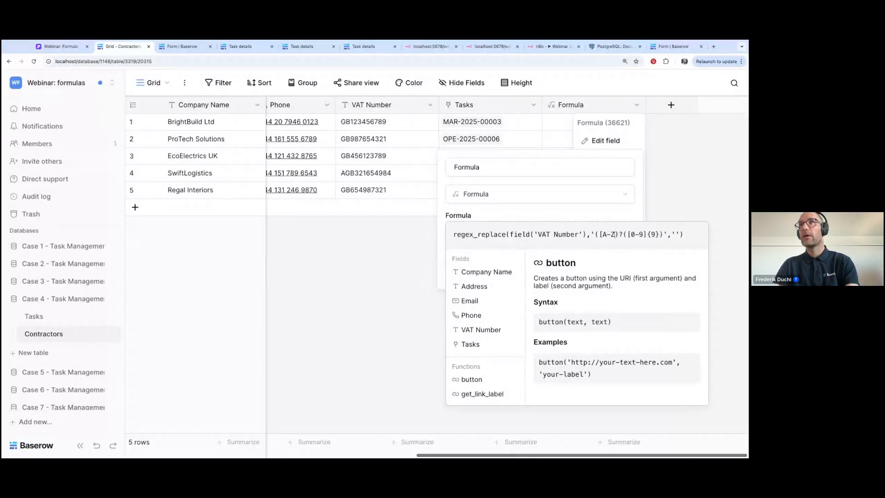
pyautogui.write(']{')
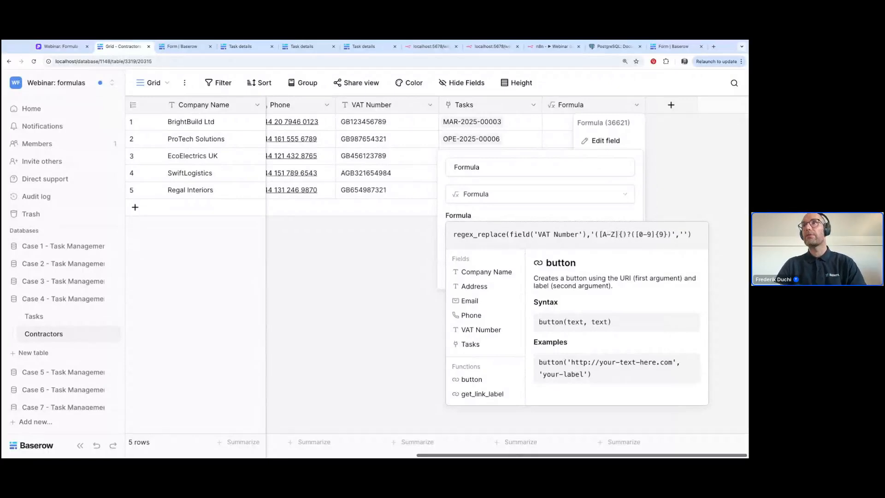
pyautogui.write('2}')
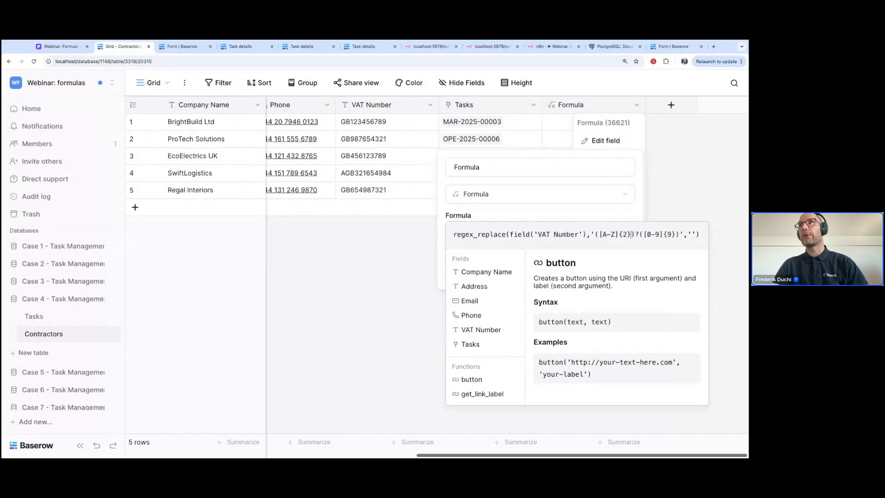
pyautogui.press('Return')
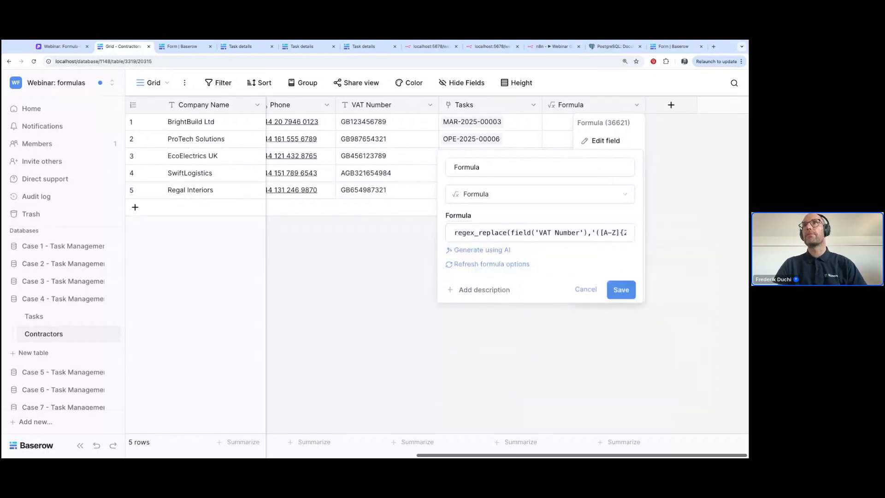
pyautogui.click(622, 291)
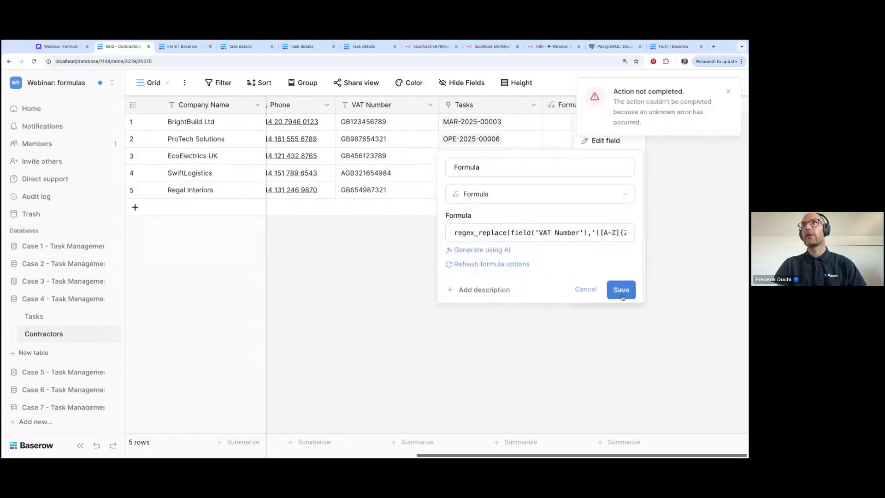
pyautogui.click(562, 234)
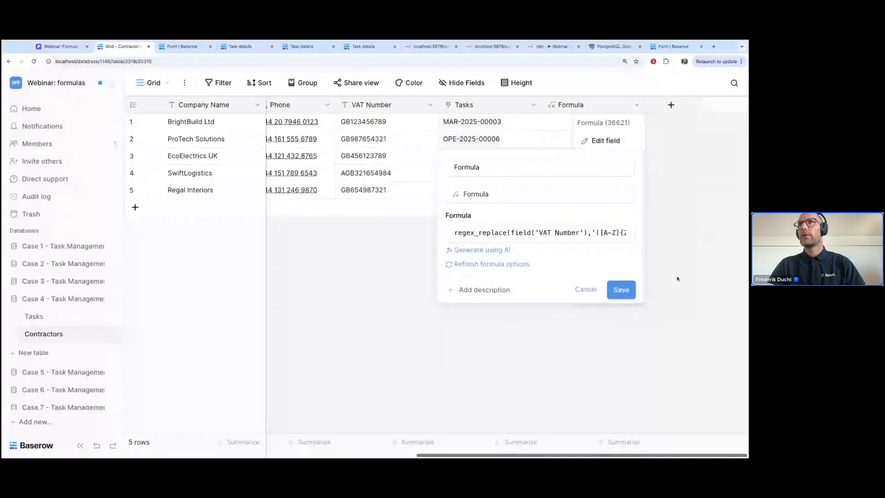
pyautogui.click(633, 291)
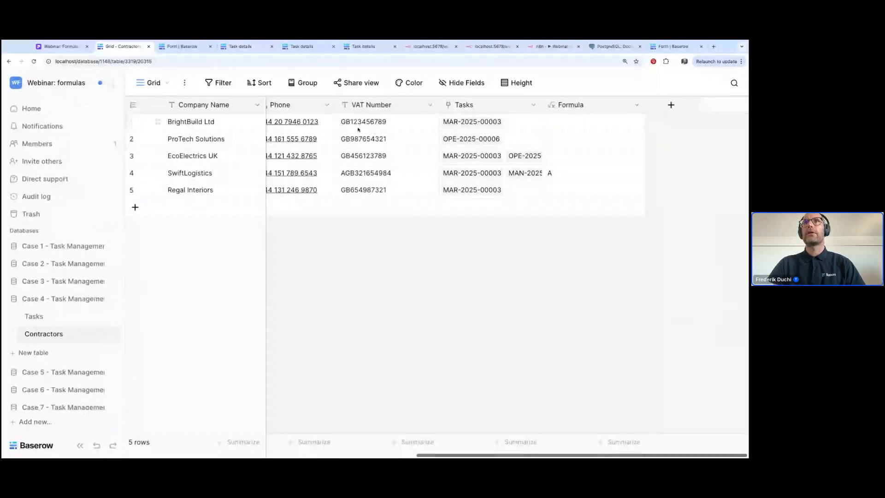
# - Change the country prefix of the Regal Interiors VAT number to AB
pyautogui.click(344, 191)
pyautogui.doubleClick(343, 191)
pyautogui.click(343, 190)
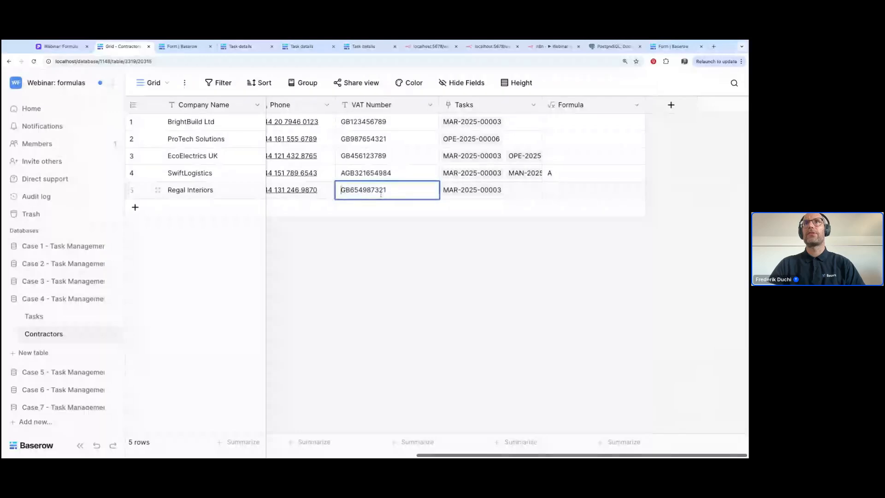
pyautogui.hotkey('shift', 'Right')
pyautogui.hotkey('shift', 'Right')
pyautogui.write('A')
pyautogui.write('B')
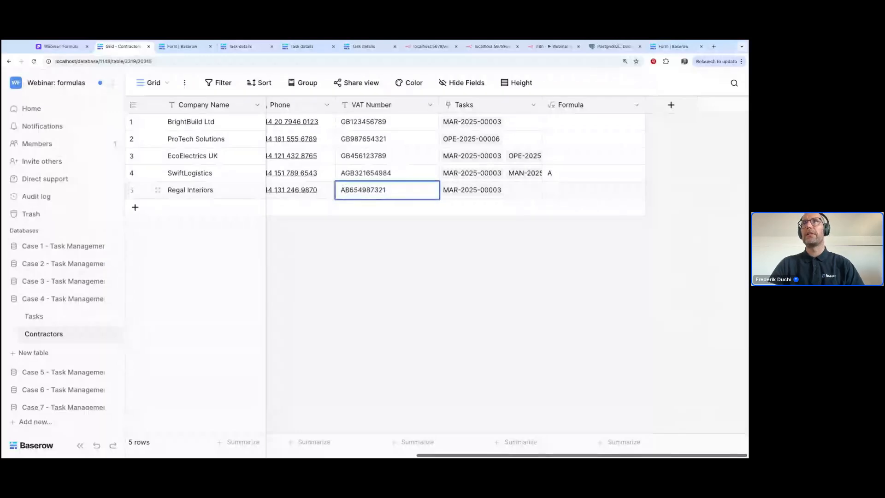
pyautogui.press('Return')
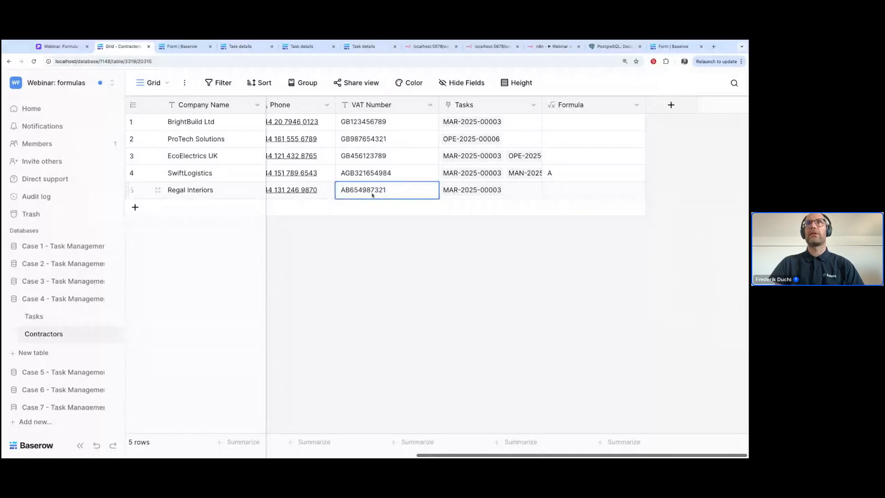
# - Insert a C after AB in the Regal Interiors VAT number, making its prefix ABC
pyautogui.doubleClick(344, 190)
pyautogui.click(349, 190)
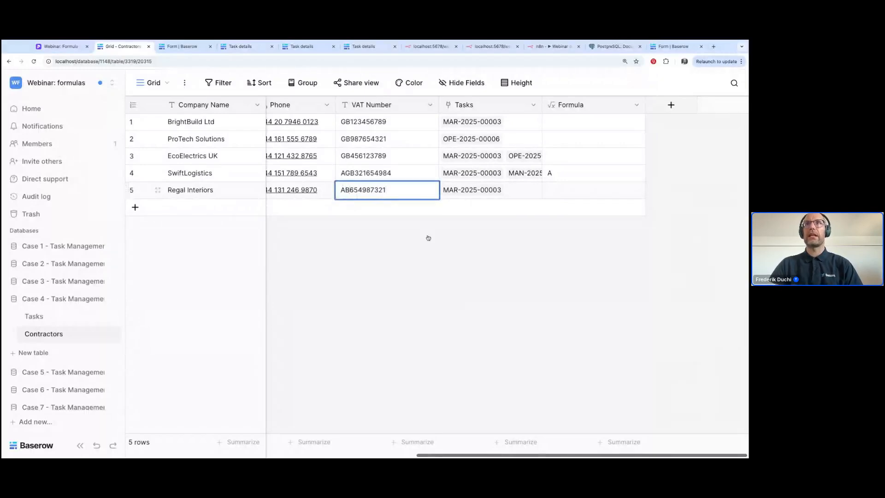
pyautogui.write('C')
pyautogui.press('Return')
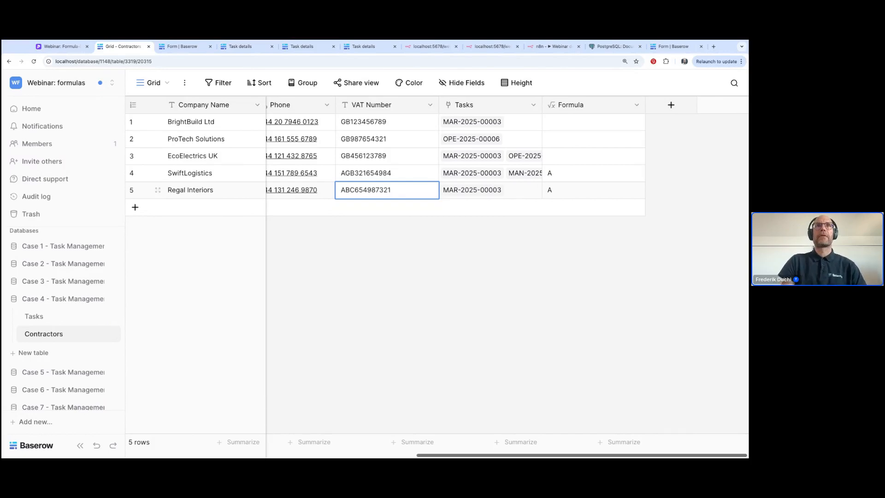
# - Open the Tasks table of the Case 1 database and view its Name formula fields, Title and Category
pyautogui.click(43, 247)
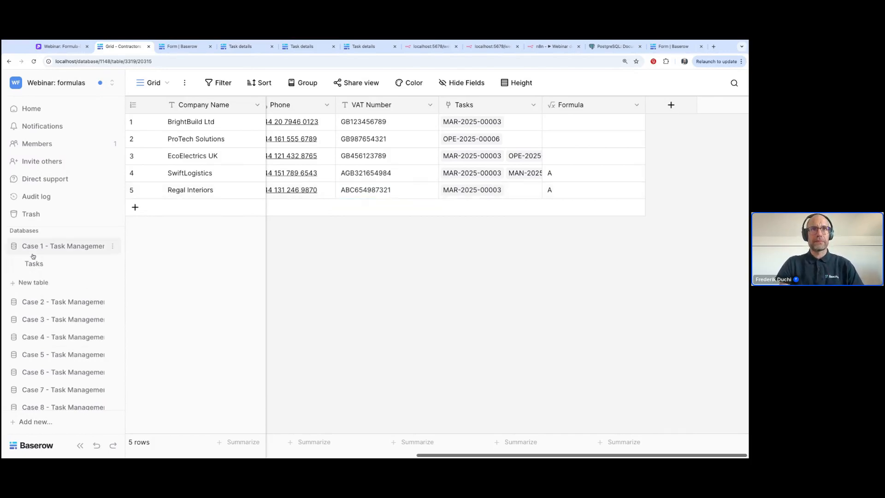
pyautogui.click(33, 270)
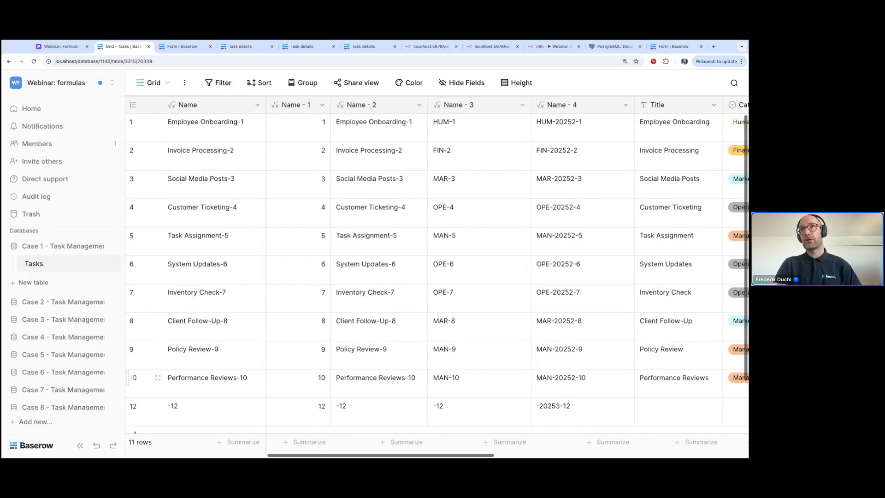
pyautogui.hscroll(4, 627, 331)
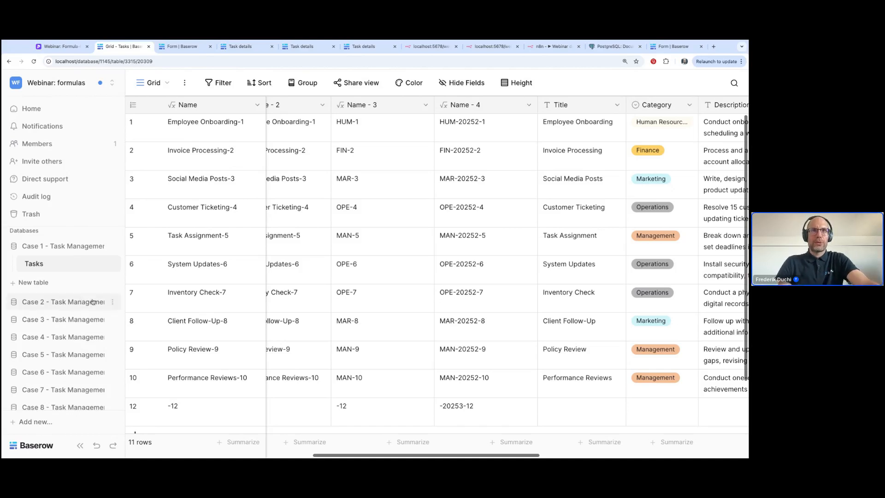
# - Open the Tasks table of the Case 3 database and bring its Is high priority and Desired start date fields into view
pyautogui.click(65, 319)
pyautogui.click(34, 299)
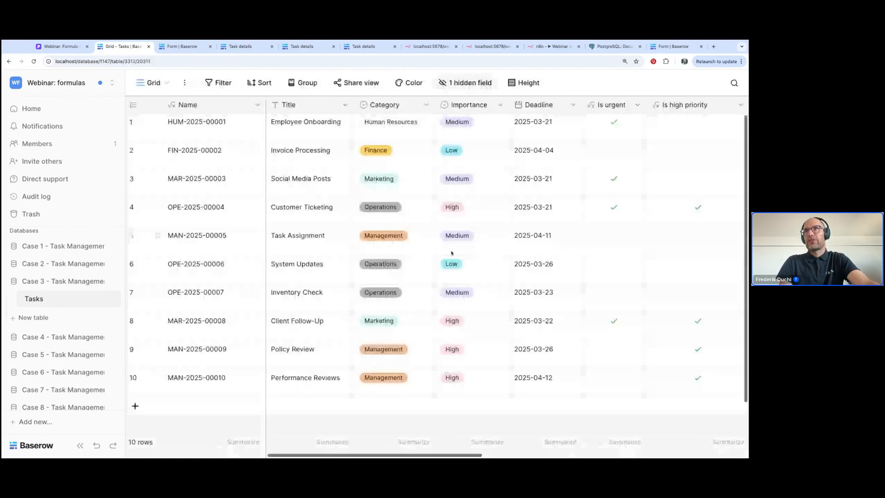
pyautogui.hscroll(5, 603, 174)
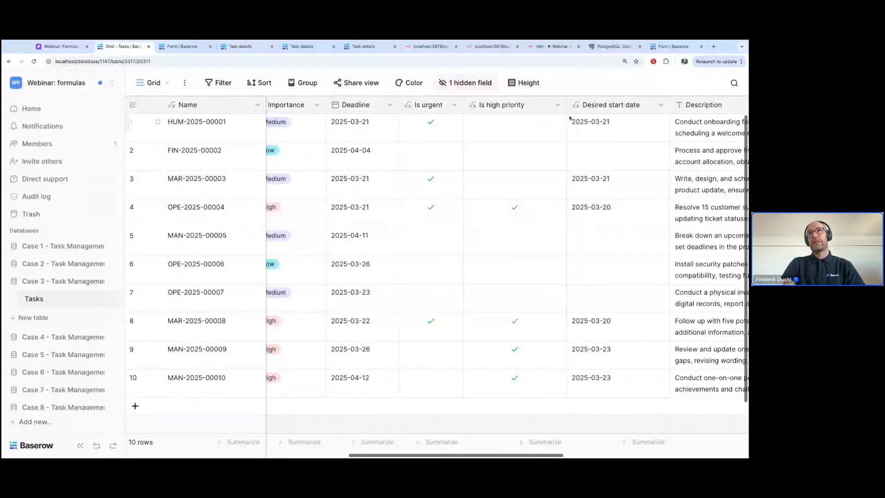
# - Insert a date field named Actual start date directly before the Is high priority field, in European date format
pyautogui.click(557, 105)
pyautogui.click(523, 161)
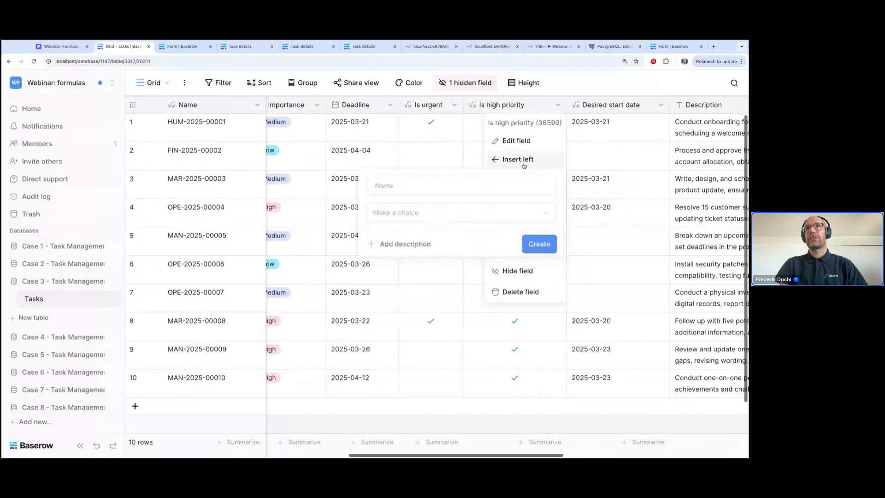
pyautogui.write('Actual d')
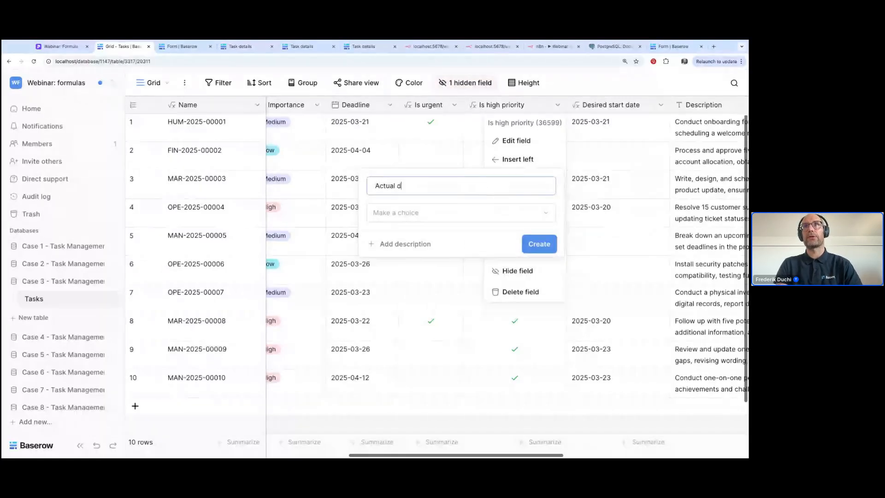
pyautogui.press('BackSpace')
pyautogui.write('start date')
pyautogui.click(480, 213)
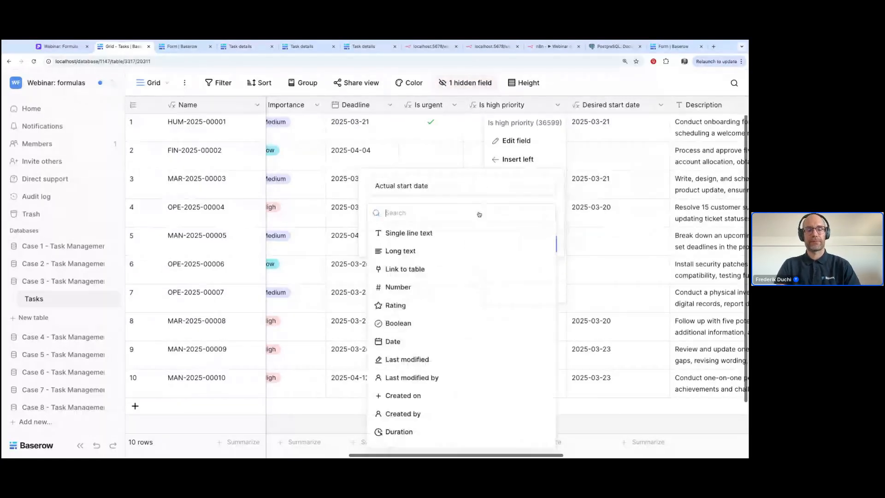
pyautogui.write('date')
pyautogui.click(456, 233)
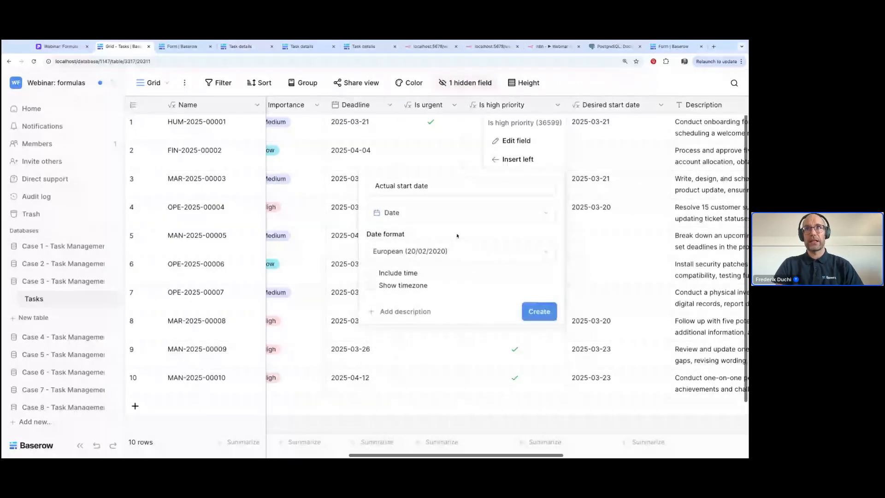
pyautogui.click(537, 312)
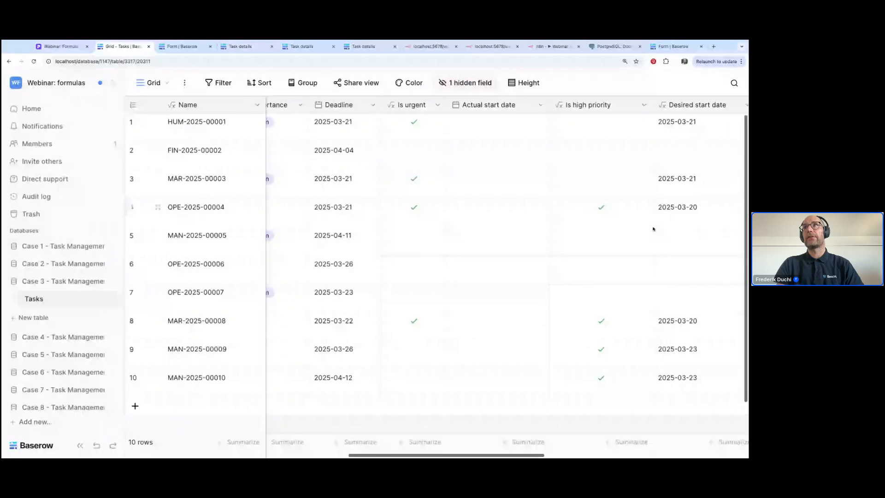
# - Copy the Desired start date of task MAR-2025-00008 into its Actual start date
pyautogui.hscroll(1, 654, 229)
pyautogui.click(683, 332)
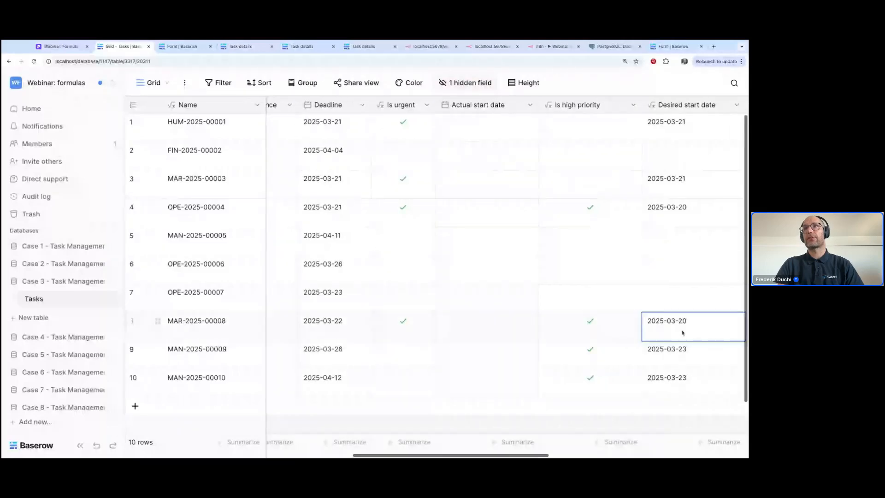
pyautogui.hotkey('ctrl', 'c')
pyautogui.press('Left')
pyautogui.press('Left')
pyautogui.hotkey('ctrl', 'v')
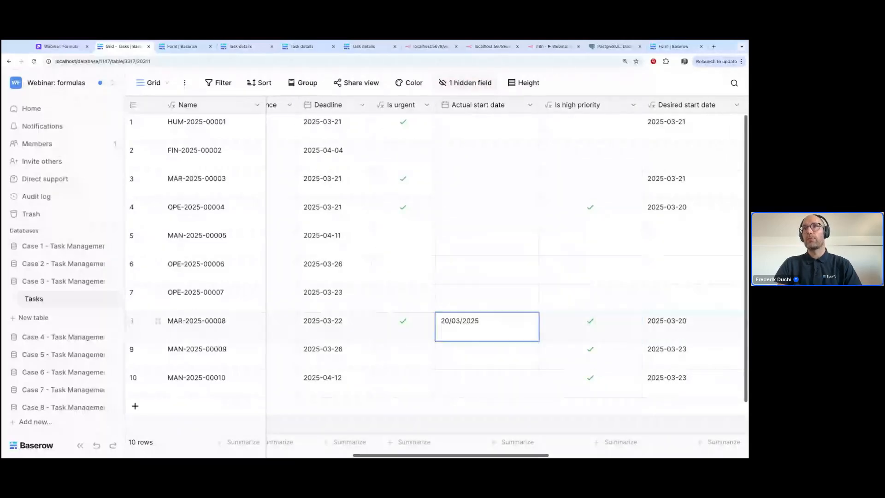
# - Copy the Desired start date of task OPE-2025-00004 into its Actual start date
pyautogui.click(682, 223)
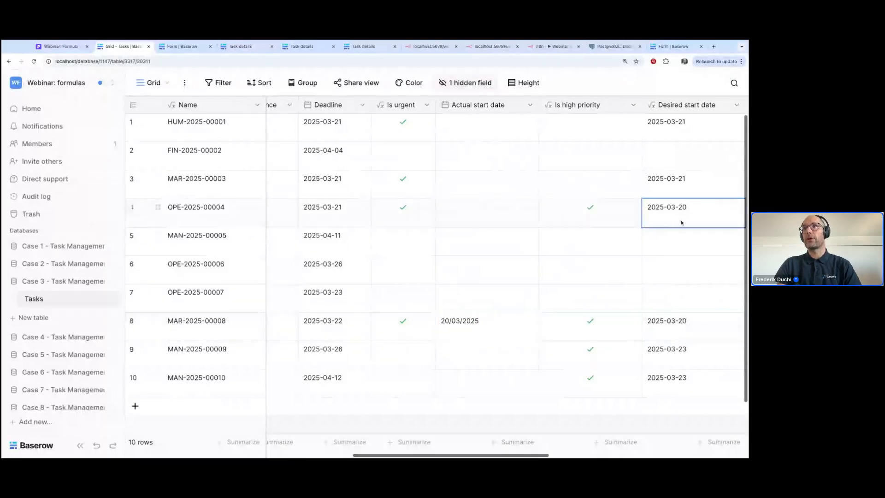
pyautogui.hotkey('ctrl', 'c')
pyautogui.press('Left')
pyautogui.press('Left')
pyautogui.hotkey('ctrl', 'v')
pyautogui.press('Right')
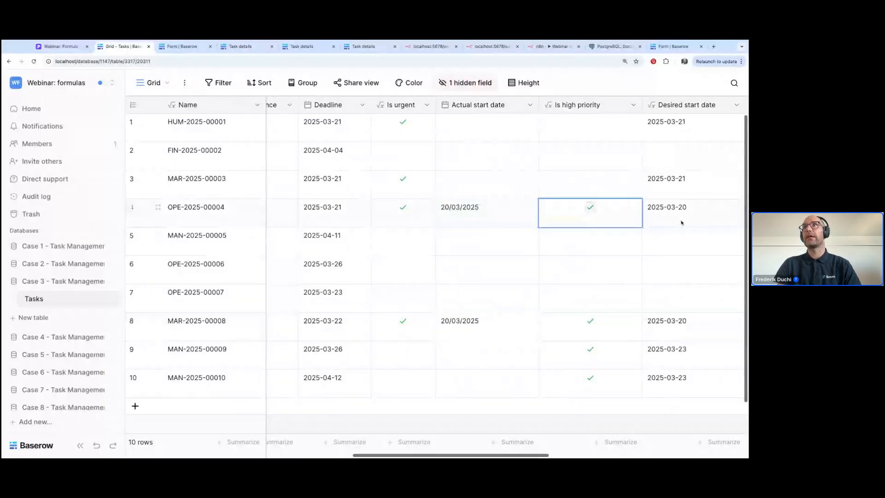
# - Copy the Desired start date of task MAR-2025-00003 into its Actual start date
pyautogui.press('Up')
pyautogui.press('Right')
pyautogui.hotkey('ctrl', 'c')
pyautogui.press('Left')
pyautogui.press('Left')
pyautogui.hotkey('ctrl', 'v')
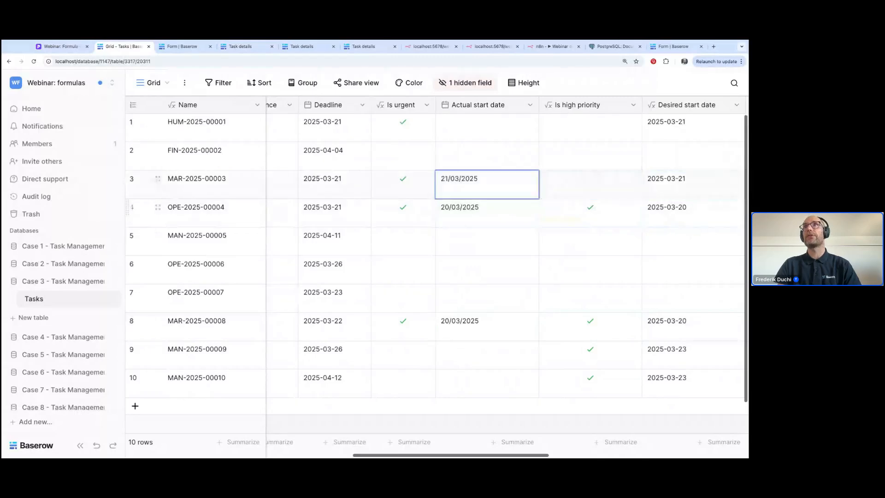
# - Compare the Actual start date and Desired start date columns by selecting their cells from row 2 to row 9
pyautogui.press('Up')
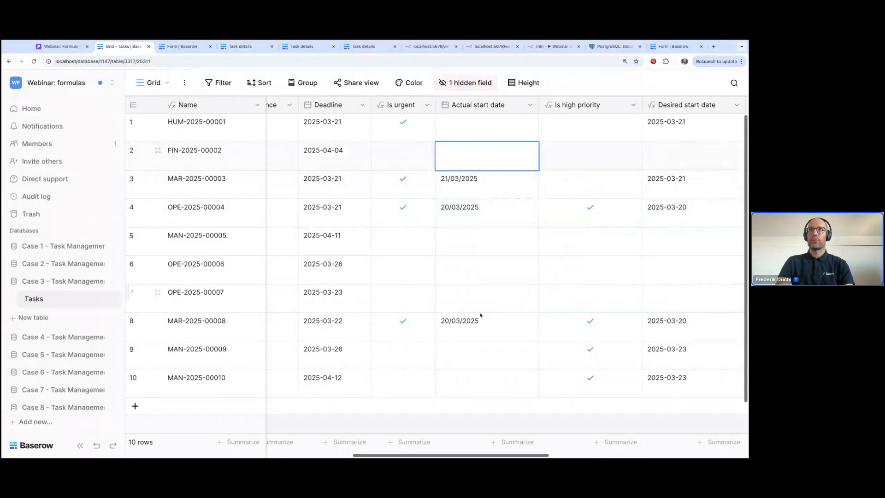
pyautogui.keyDown('shift'); pyautogui.click(480, 350); pyautogui.keyUp('shift')
pyautogui.press('Right')
pyautogui.press('Right')
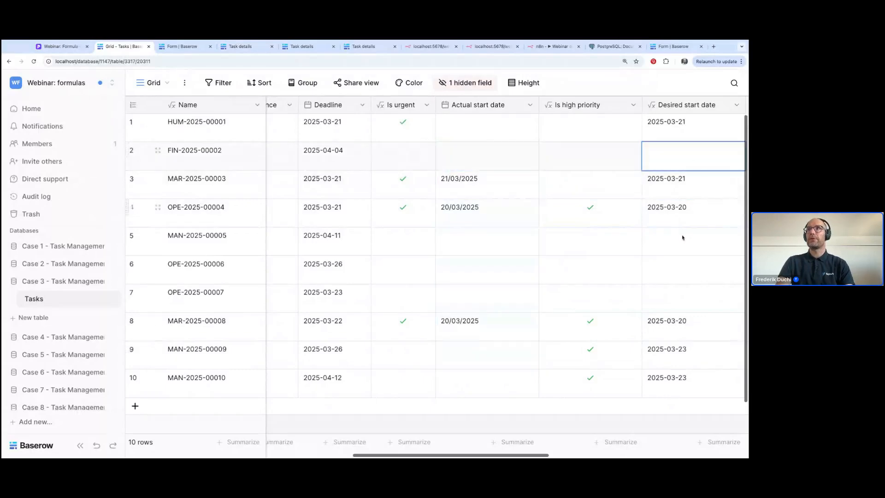
pyautogui.keyDown('shift'); pyautogui.click(697, 367); pyautogui.keyUp('shift')
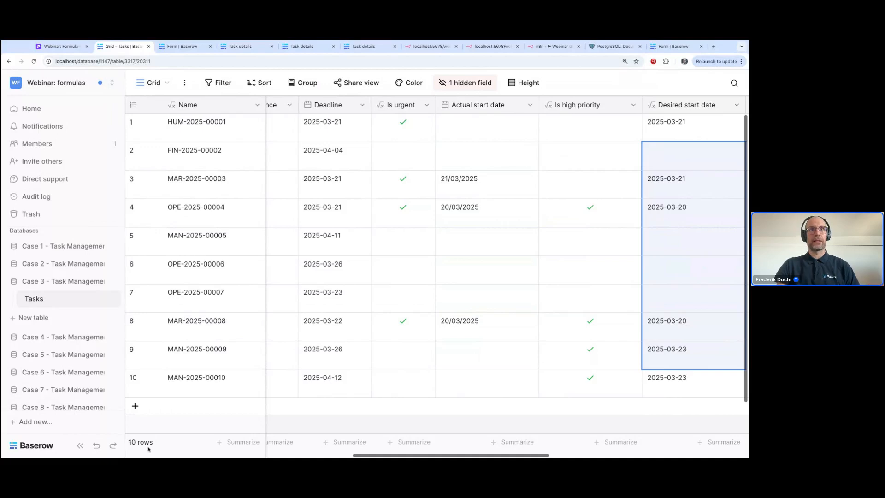
# - Open the Tasks table of the Case 6 database and bring its Start task field into view
pyautogui.click(44, 372)
pyautogui.click(36, 354)
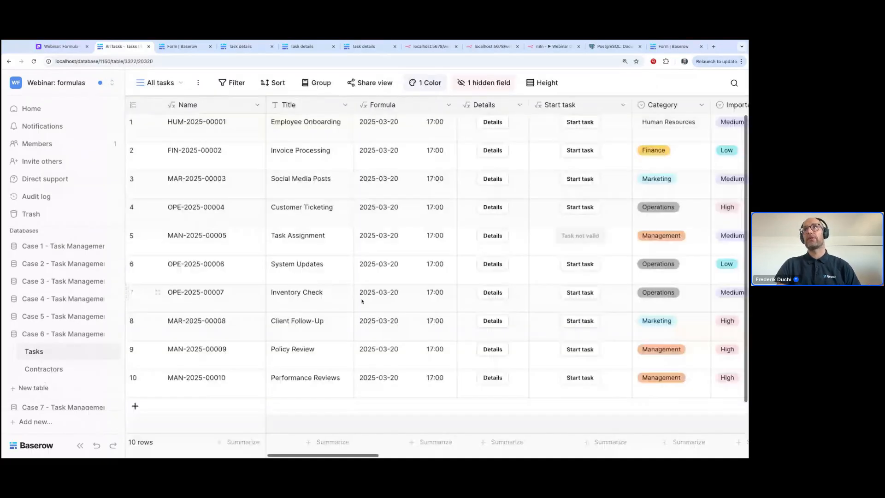
pyautogui.hscroll(3, 479, 159)
# - Run Start task for FIN-2025-00002, and return to the All tasks grid to examine its Actual start date
pyautogui.click(480, 159)
pyautogui.click(107, 48)
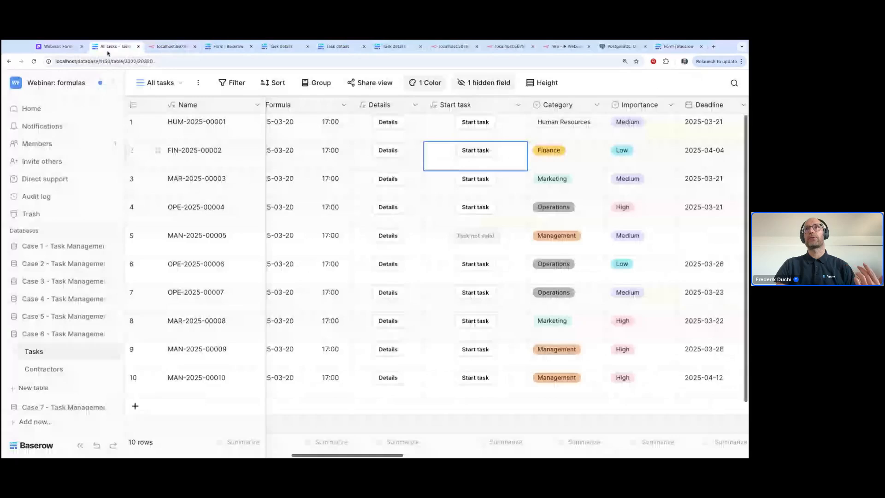
pyautogui.hscroll(8, 445, 214)
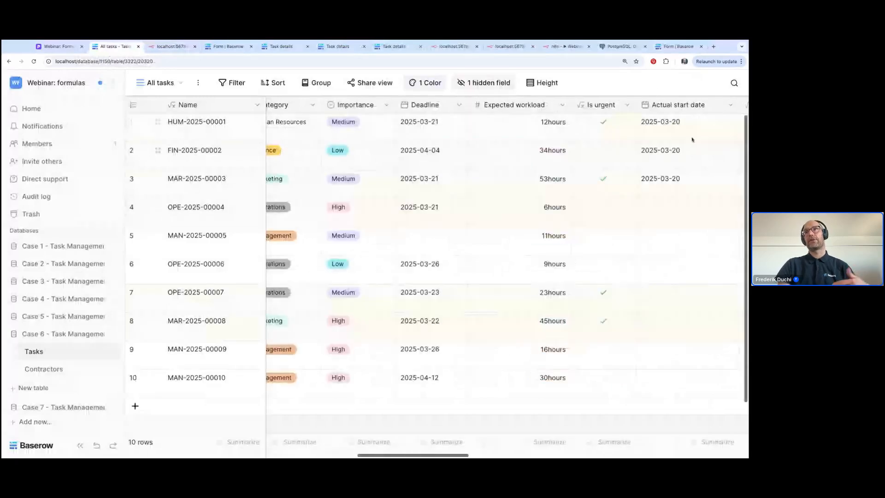